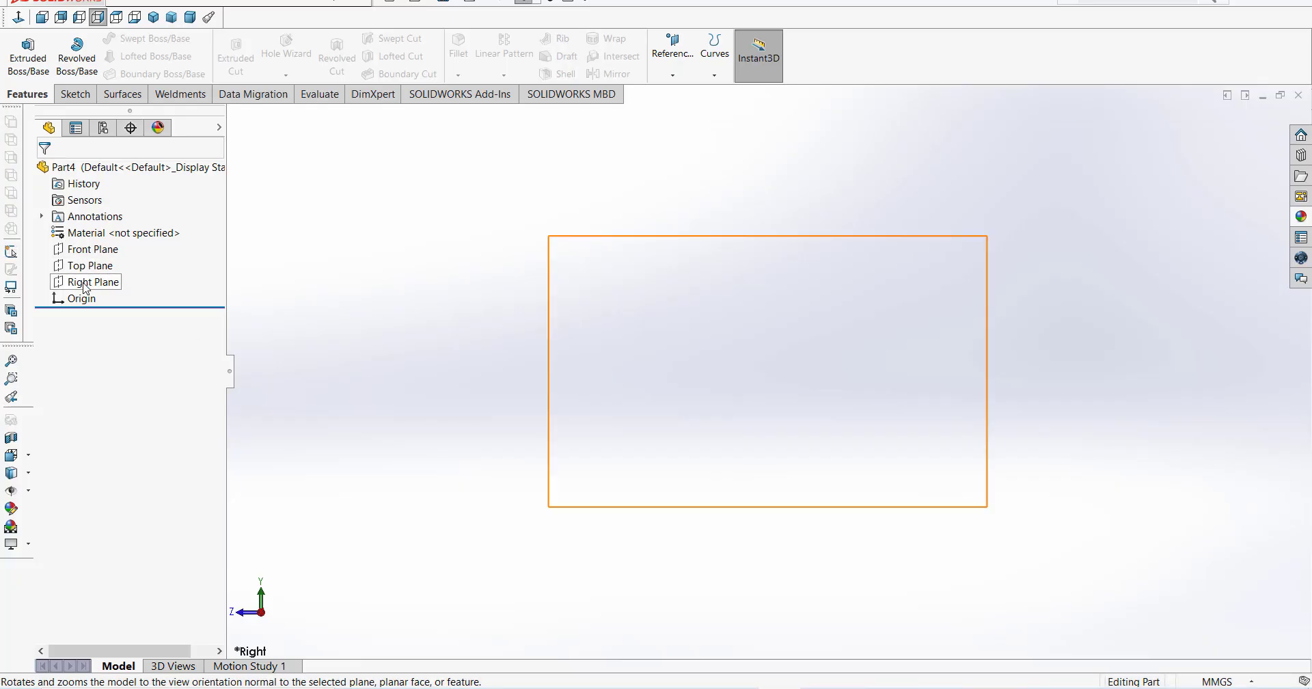
- Draw a corner rectangle from the origin on the Right Plane, viewed face-on
{"action": "left_click", "coordinate": [83, 282]}
{"action": "left_click", "coordinate": [157, 263]}
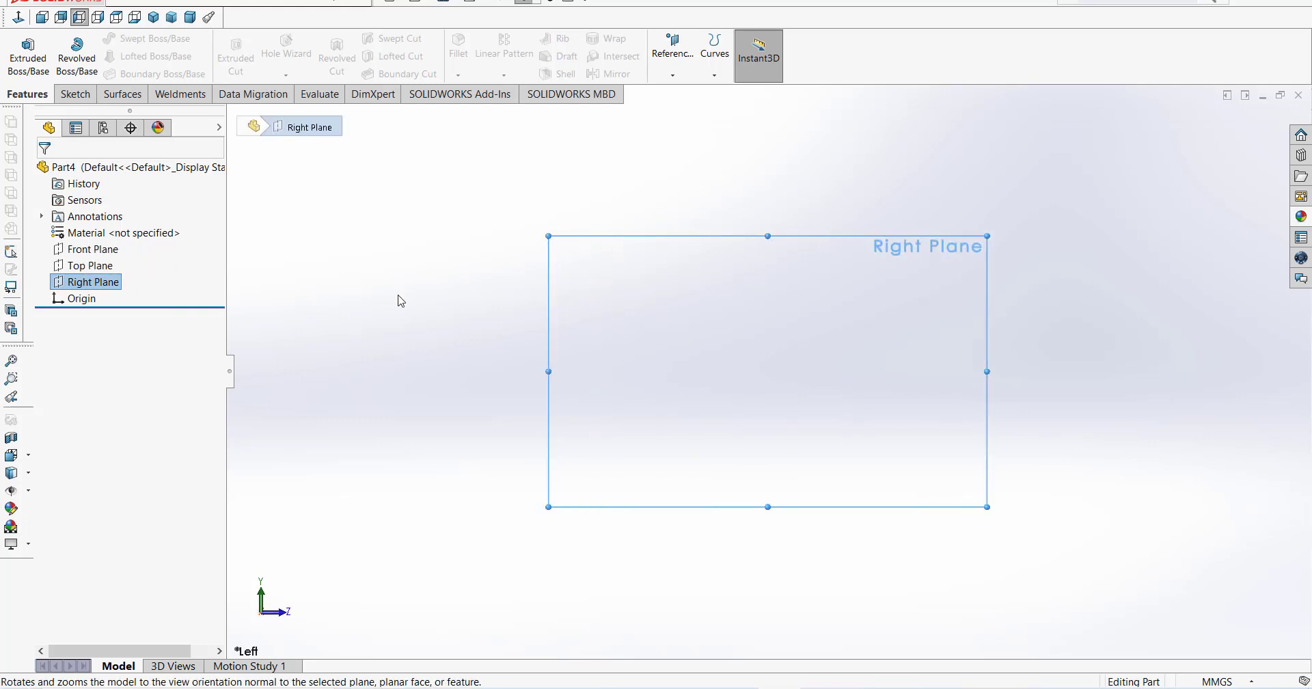
{"action": "left_click", "coordinate": [76, 96]}
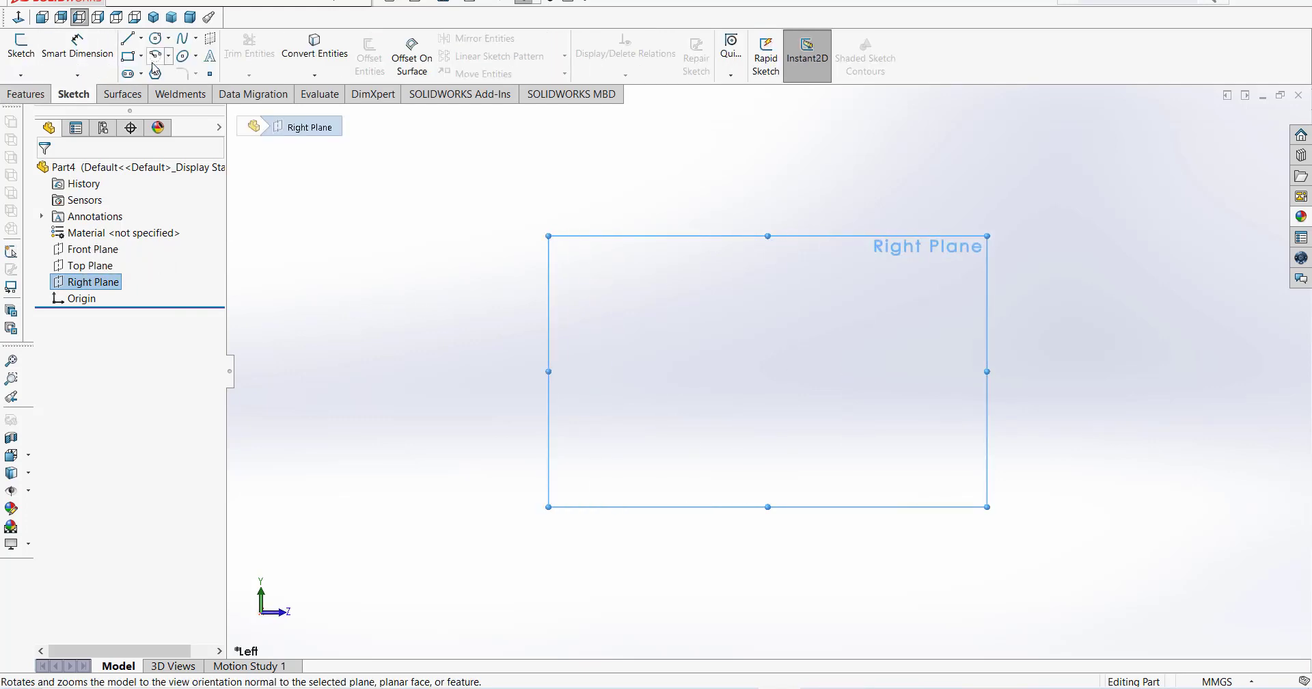
{"action": "left_click", "coordinate": [128, 56]}
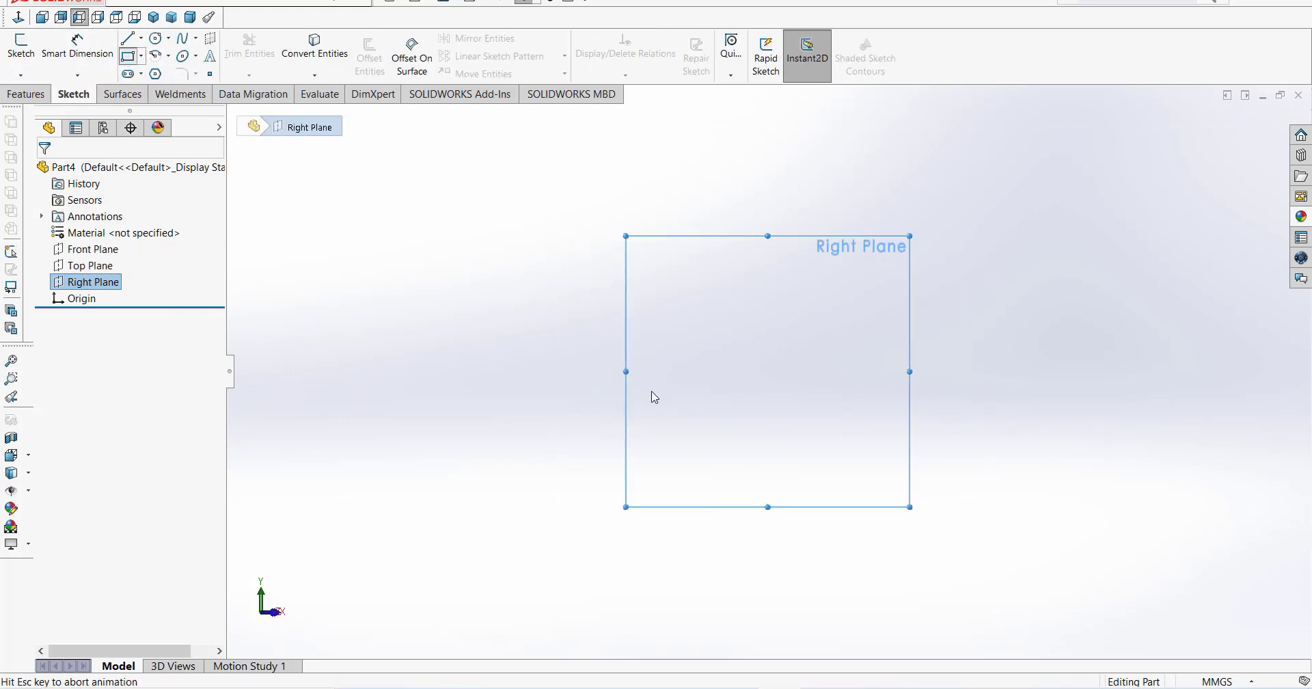
{"action": "left_click", "coordinate": [767, 371]}
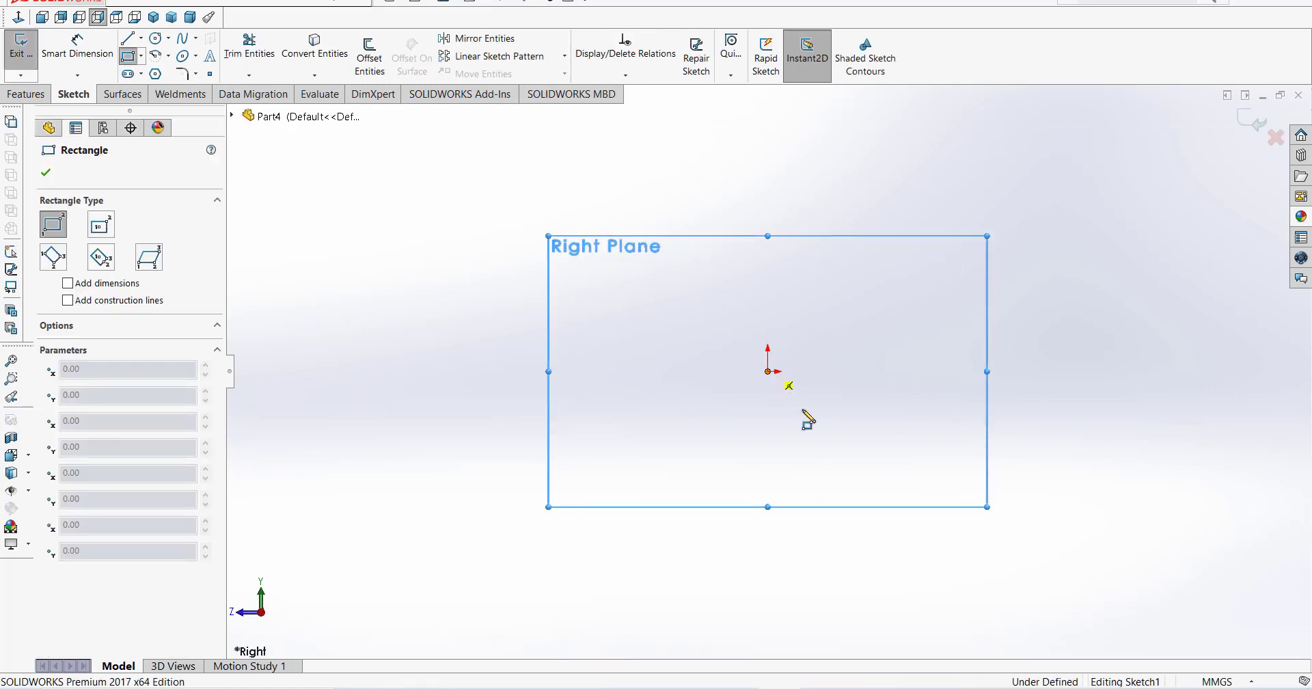
{"action": "left_click", "coordinate": [865, 501]}
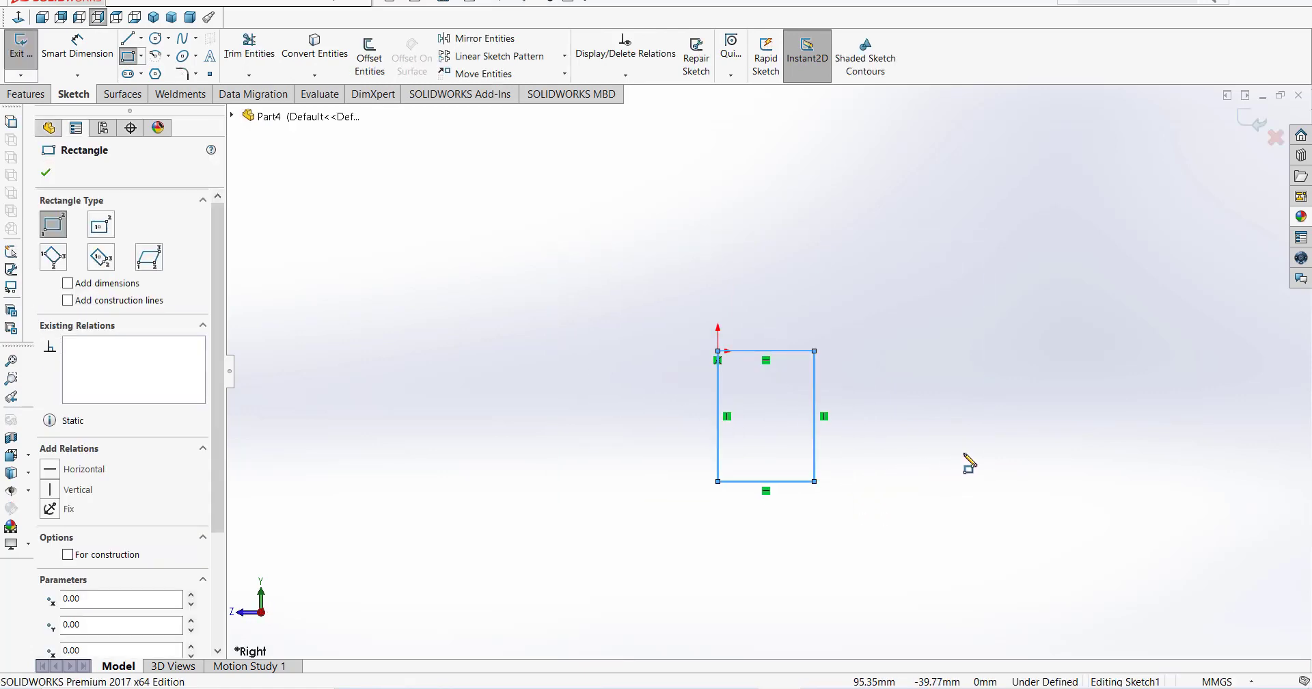
- Dimension the rectangle 20 mm wide by 35 mm tall, then start an Extruded Boss/Base
{"action": "left_click", "coordinate": [77, 48]}
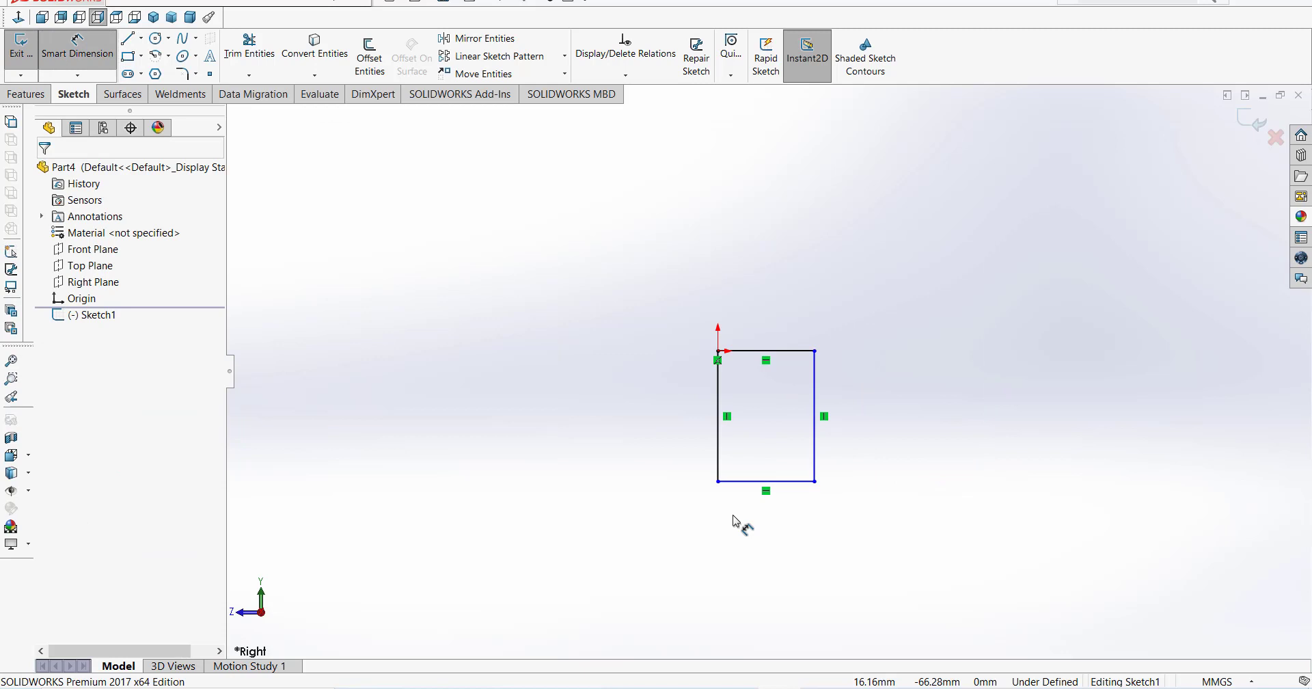
{"action": "left_click", "coordinate": [802, 482]}
{"action": "left_click", "coordinate": [799, 532]}
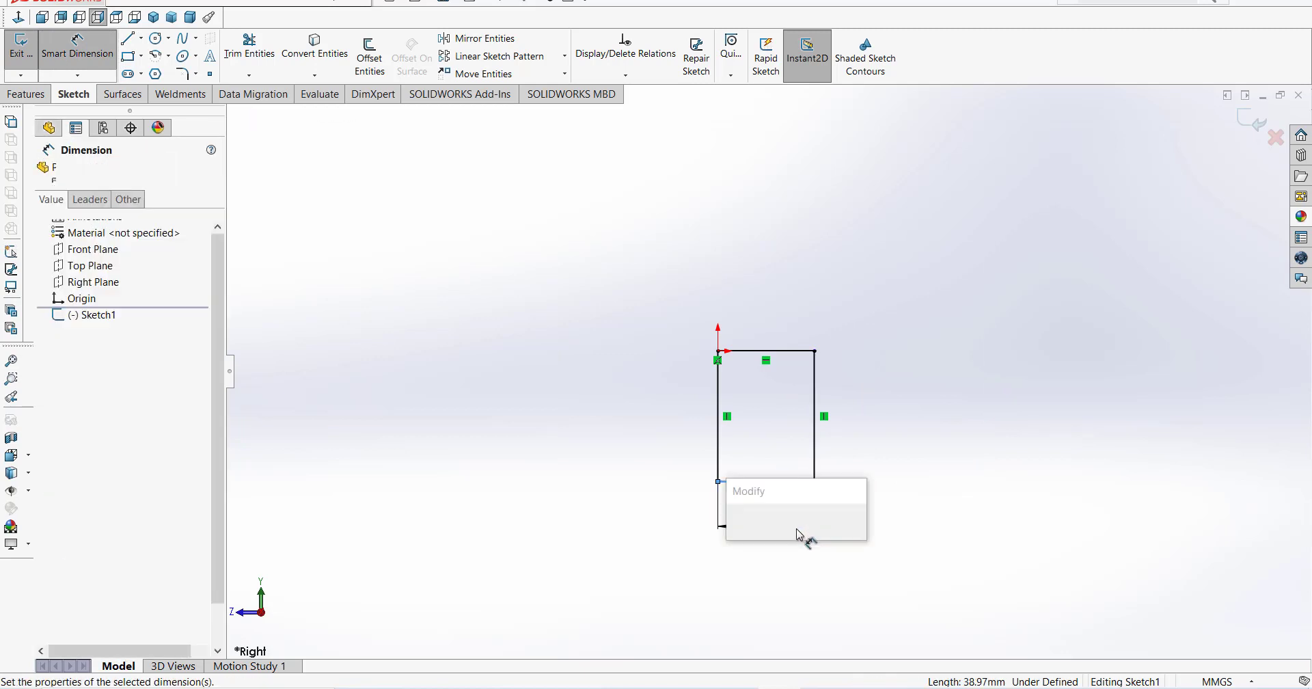
{"action": "type", "text": "20"}
{"action": "key", "text": "Return"}
{"action": "left_click", "coordinate": [718, 406]}
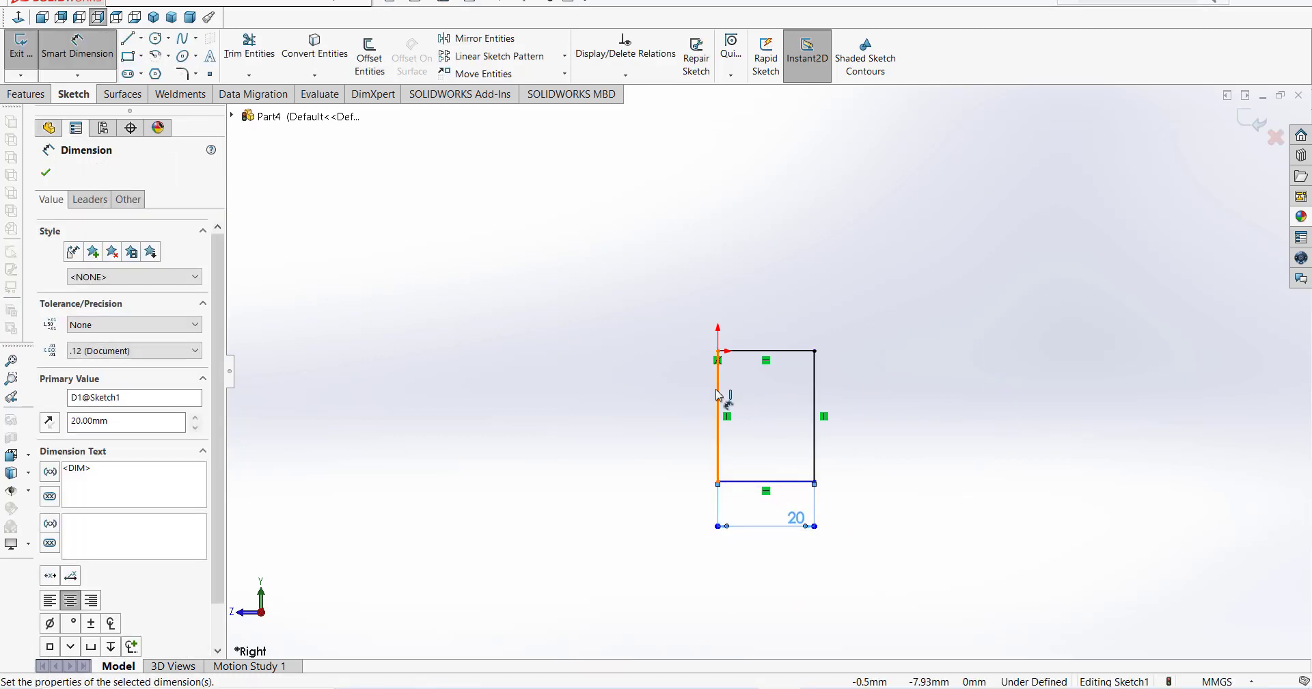
{"action": "left_click", "coordinate": [641, 410]}
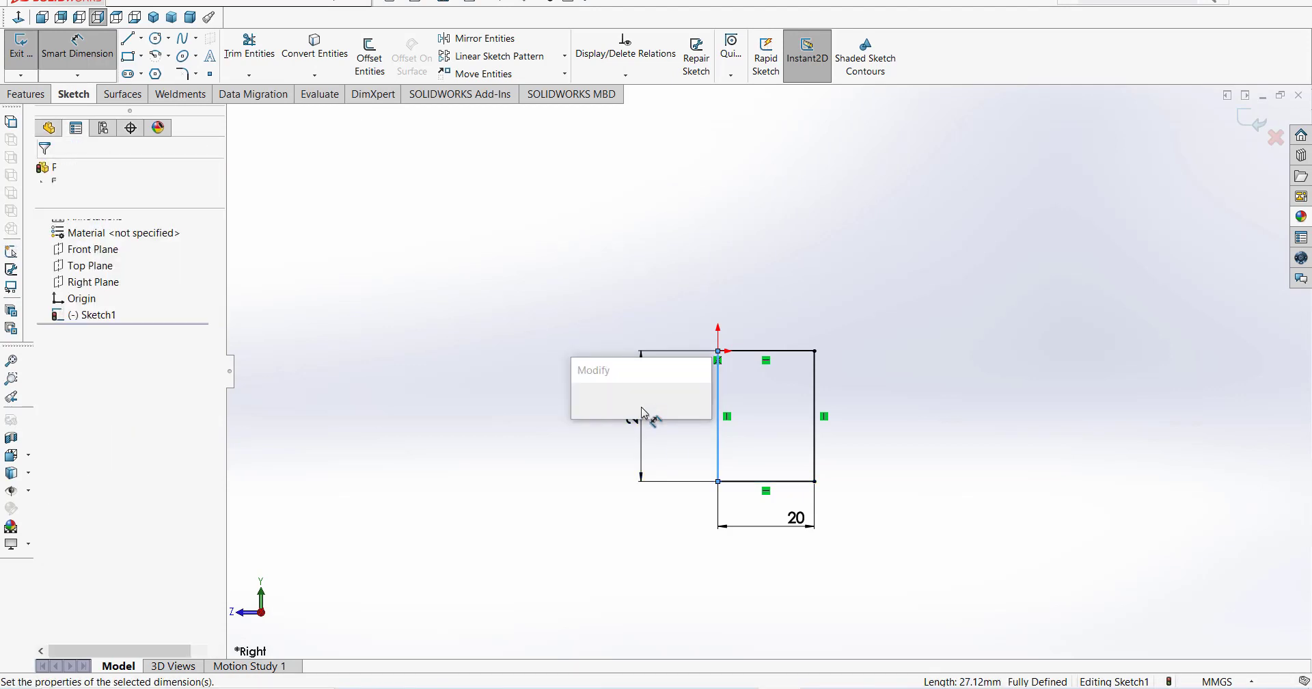
{"action": "type", "text": "35"}
{"action": "key", "text": "Return"}
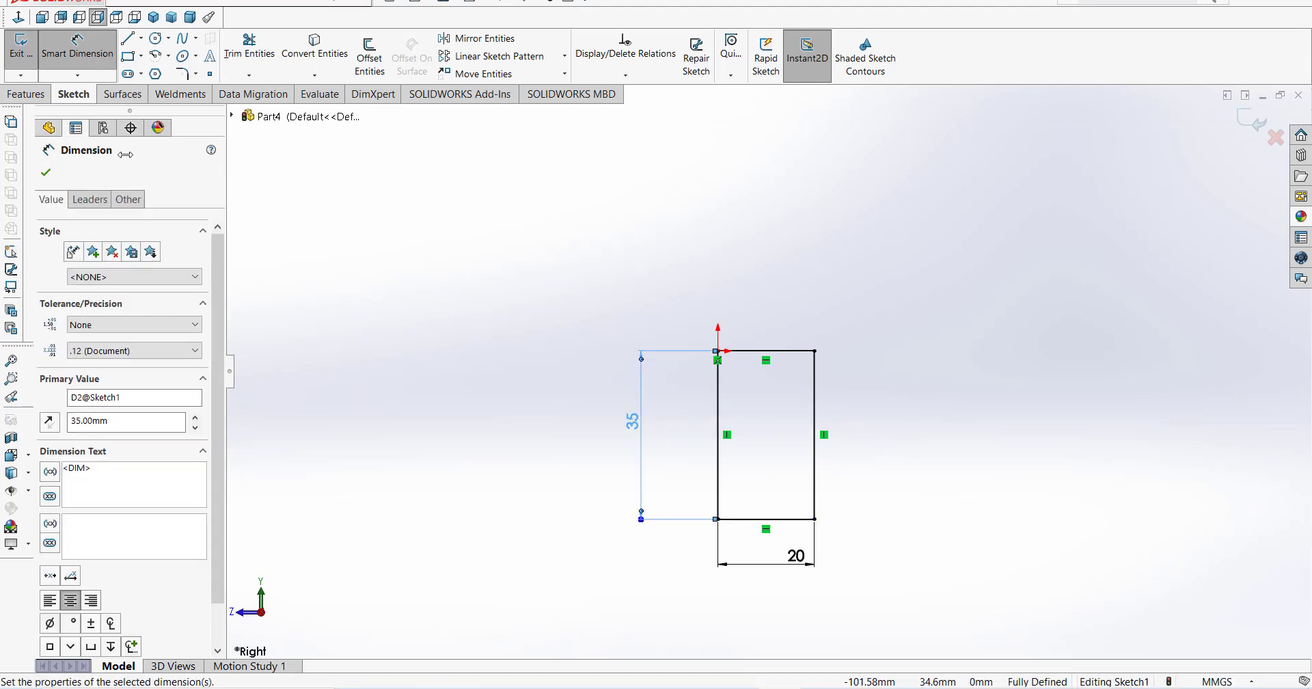
{"action": "left_click", "coordinate": [34, 86]}
{"action": "left_click", "coordinate": [27, 55]}
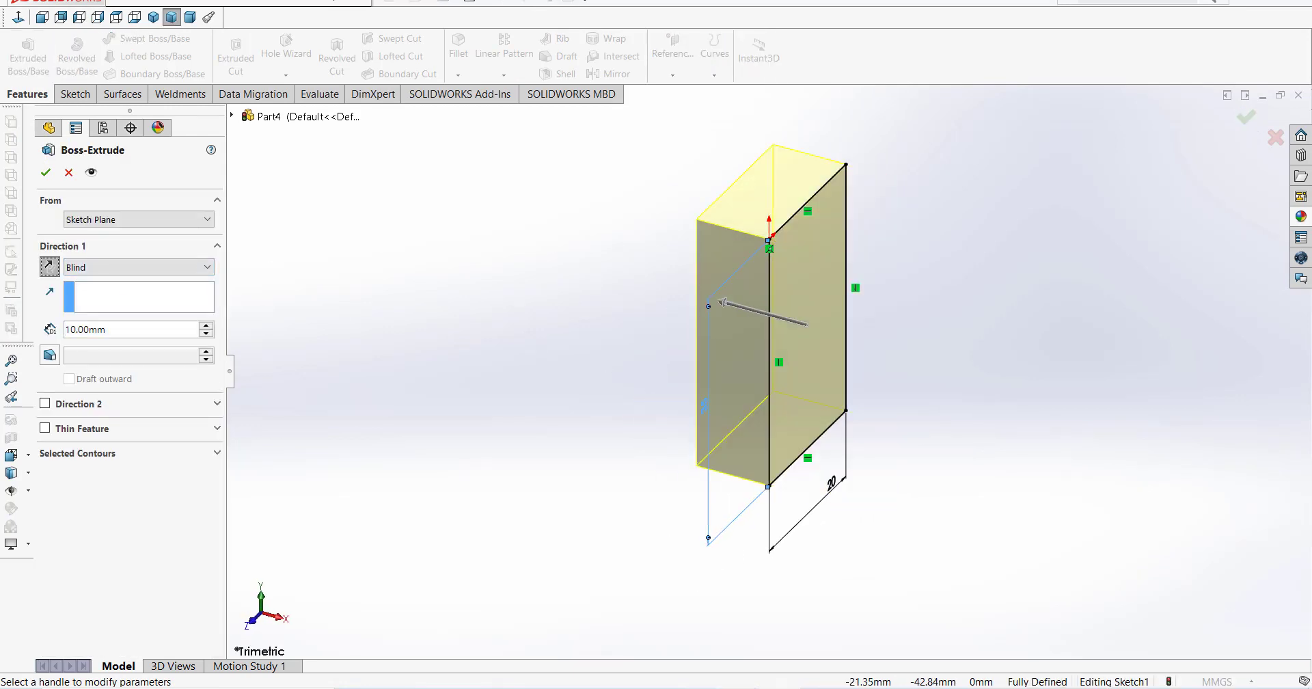
- Extrude the 20 × 35 rectangle 80 mm deep, checking the reference drawing before and after
{"action": "left_click", "coordinate": [643, 626]}
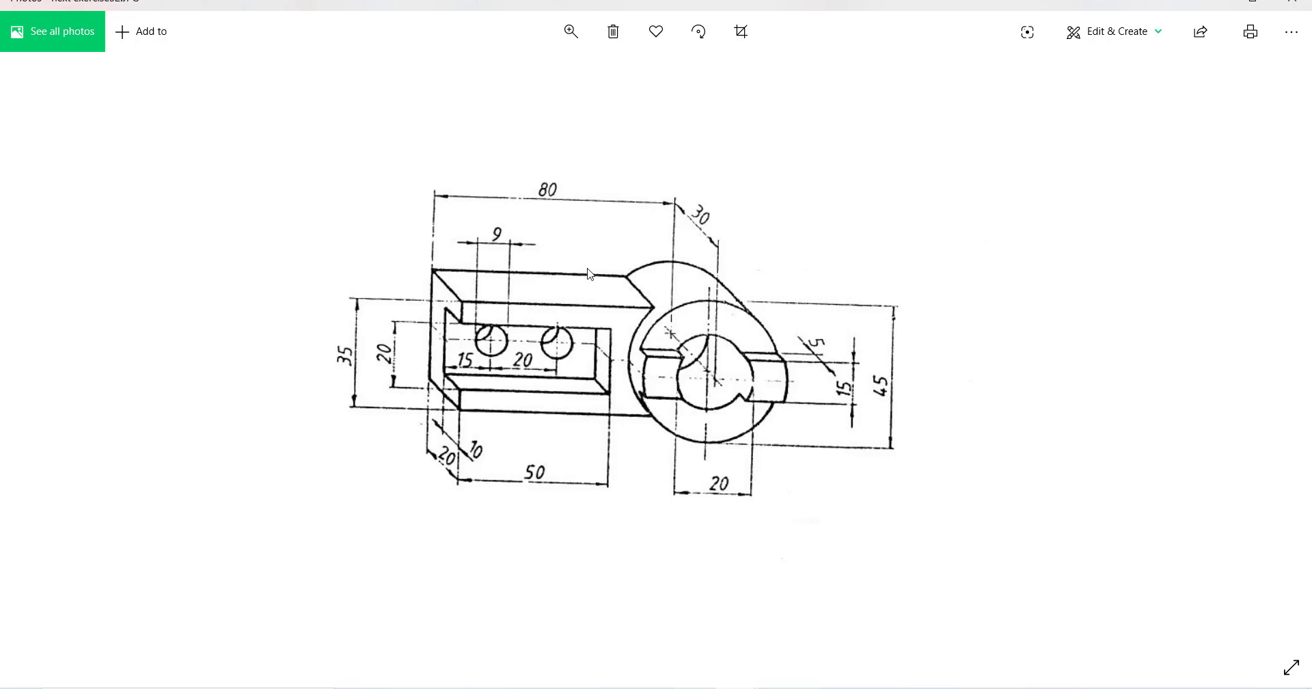
{"action": "key", "text": "alt+Tab"}
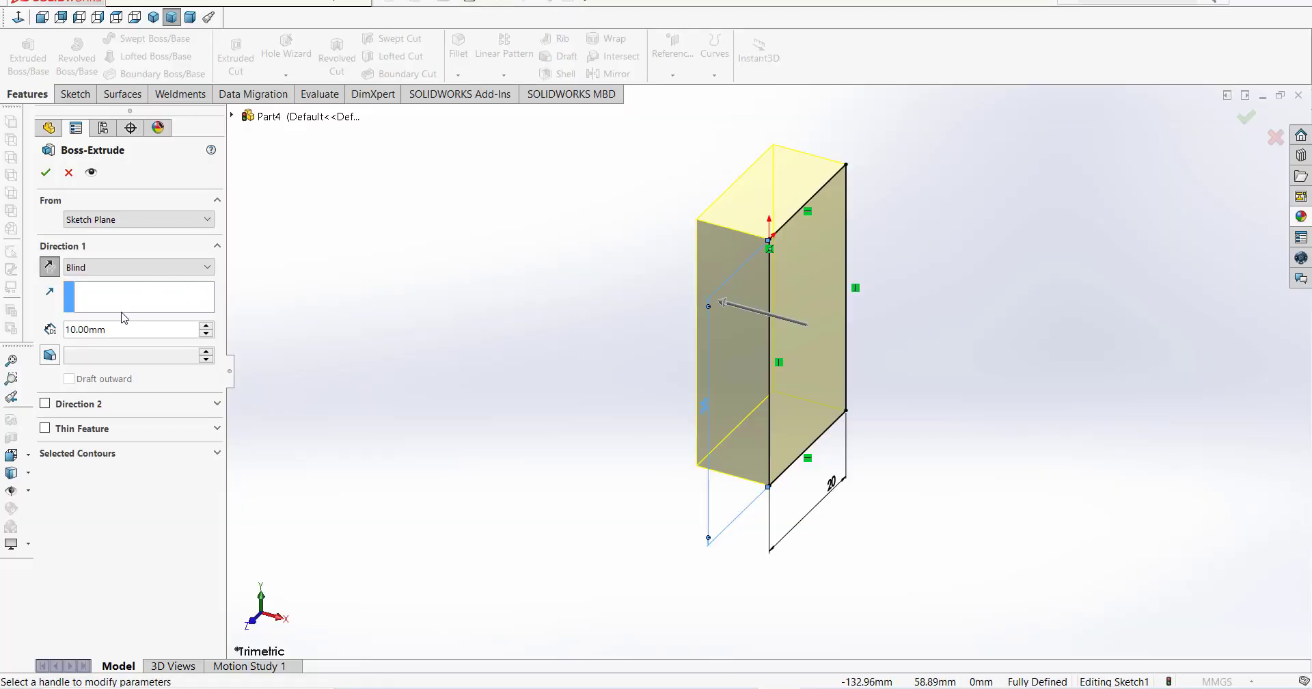
{"action": "left_click_drag", "start_coordinate": [112, 335], "coordinate": [46, 330]}
{"action": "type", "text": "80"}
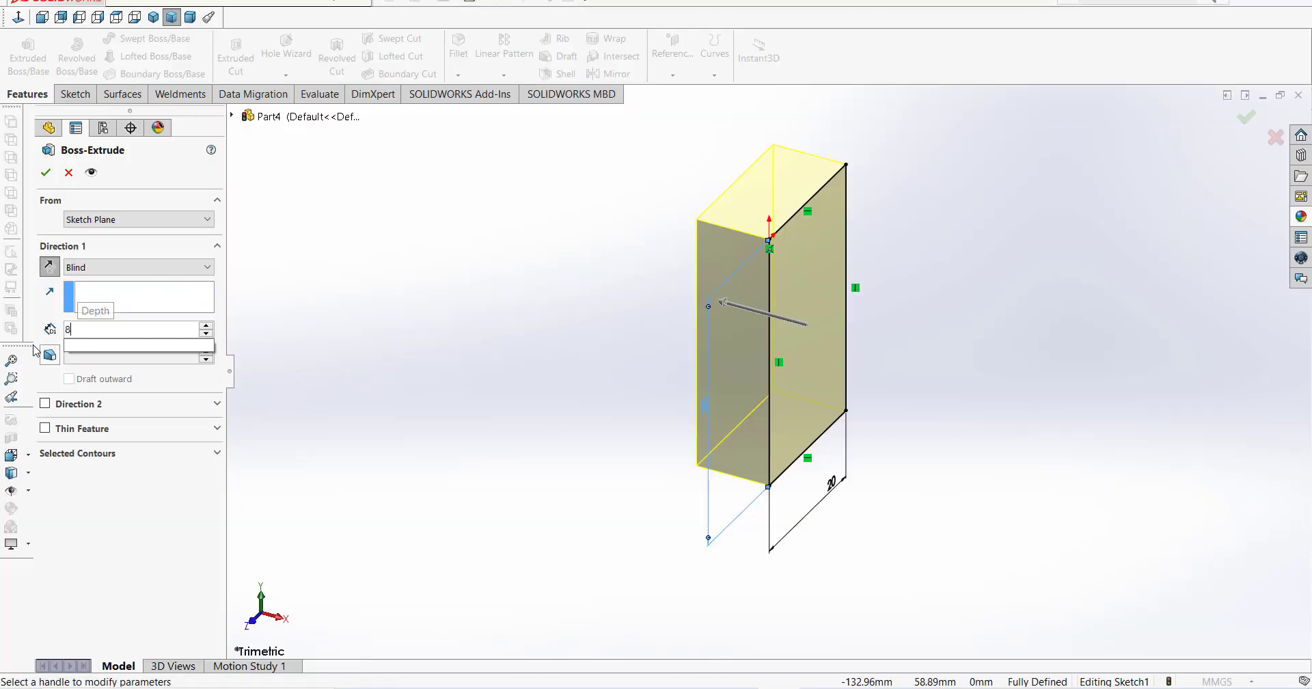
{"action": "key", "text": "Return"}
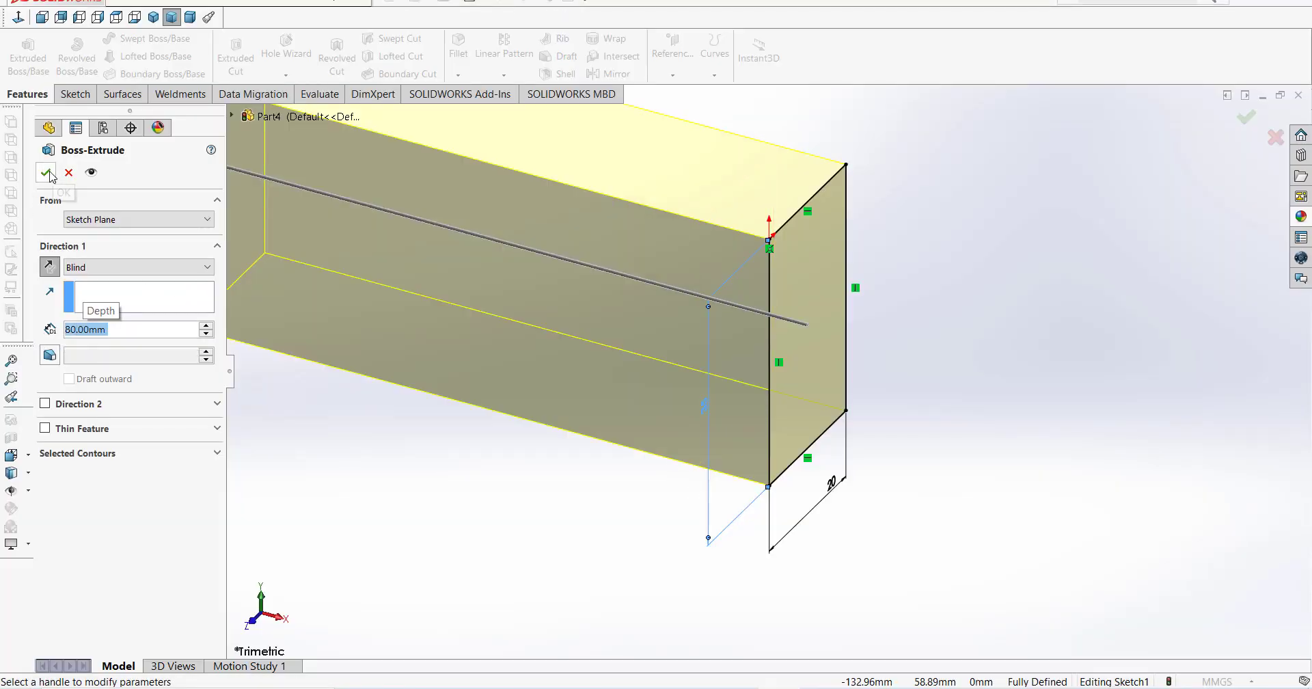
{"action": "left_click", "coordinate": [47, 173]}
{"action": "key", "text": "z"}
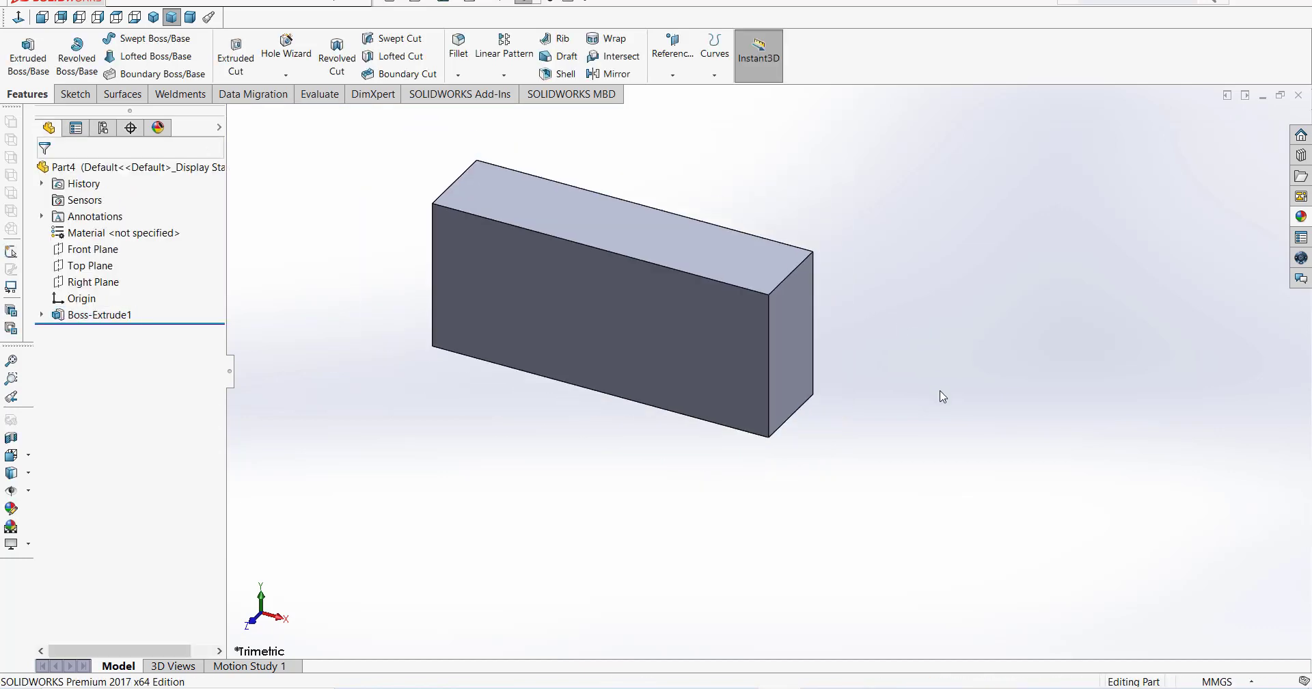
{"action": "left_click", "coordinate": [694, 599]}
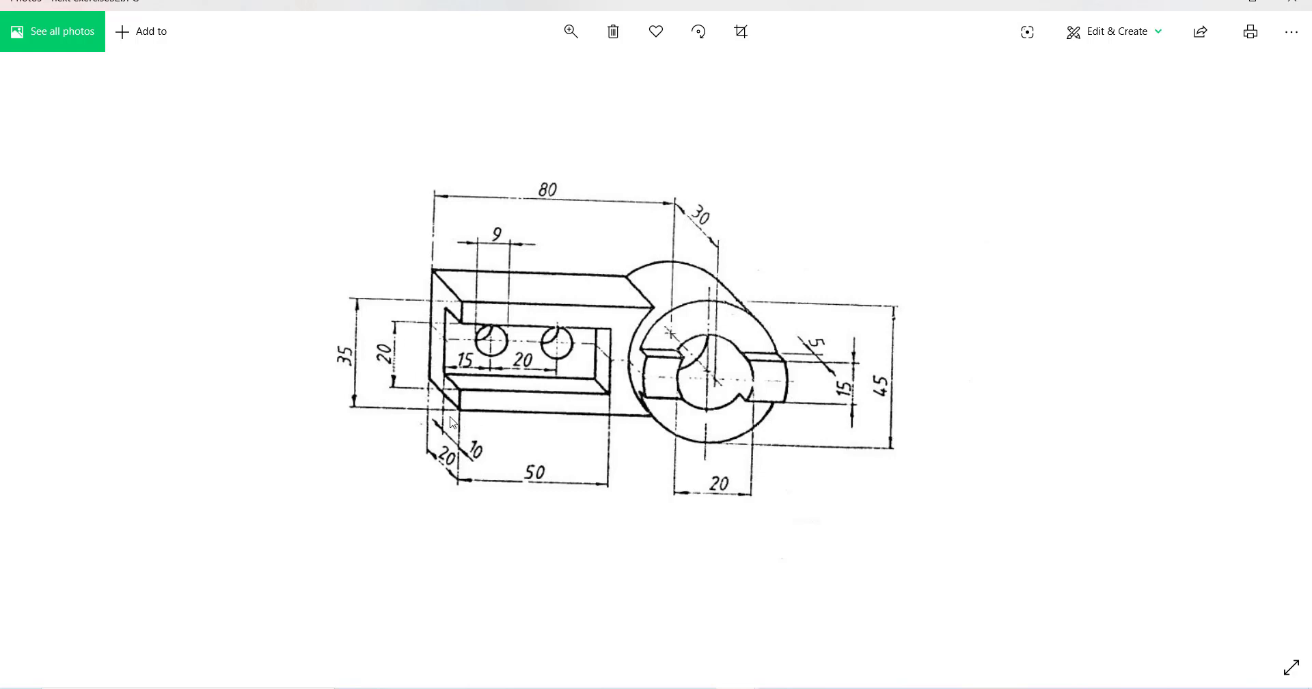
{"action": "key", "text": "alt+Tab"}
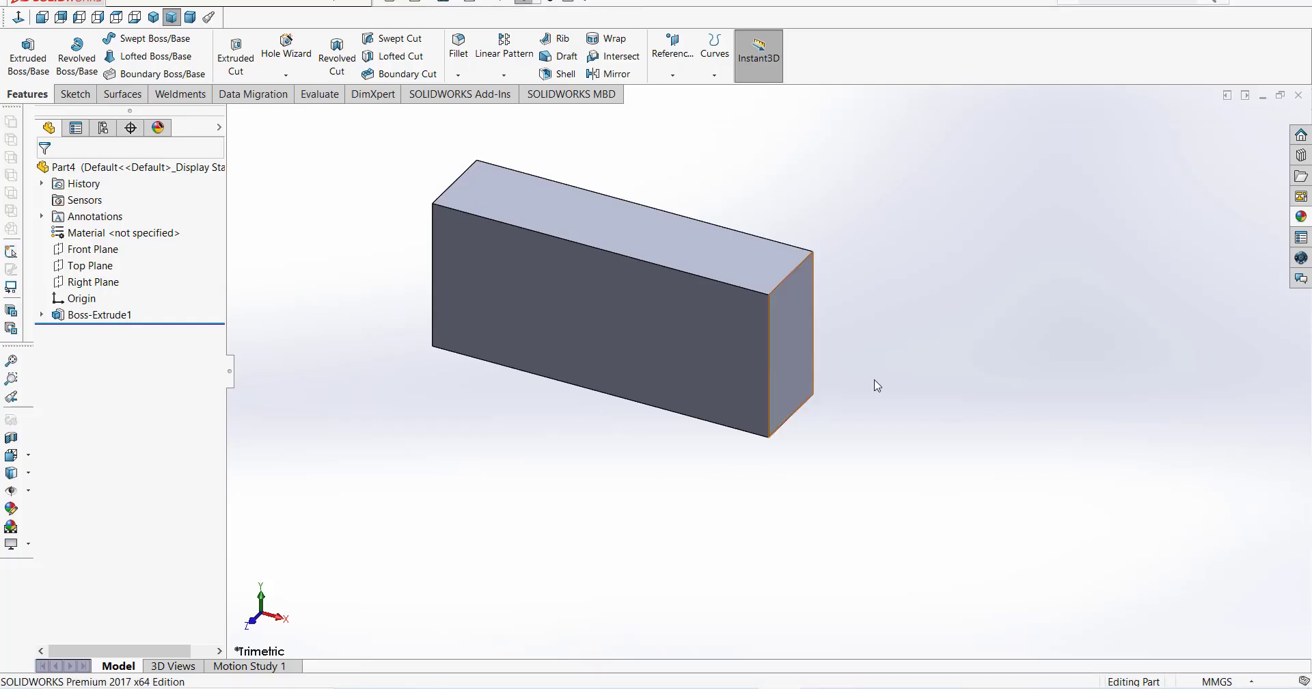
- Start a new sketch on the Right Plane and draw a rectangle at the block's right edge
{"action": "left_click", "coordinate": [95, 283]}
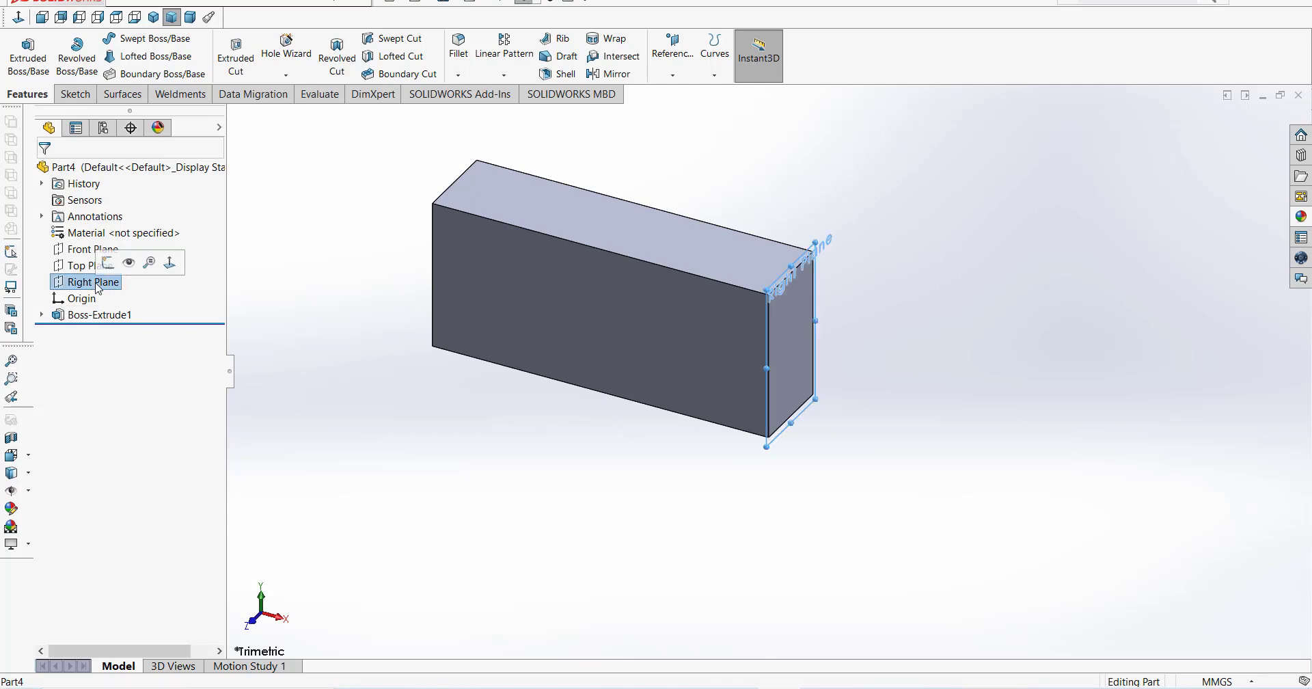
{"action": "left_click", "coordinate": [171, 264]}
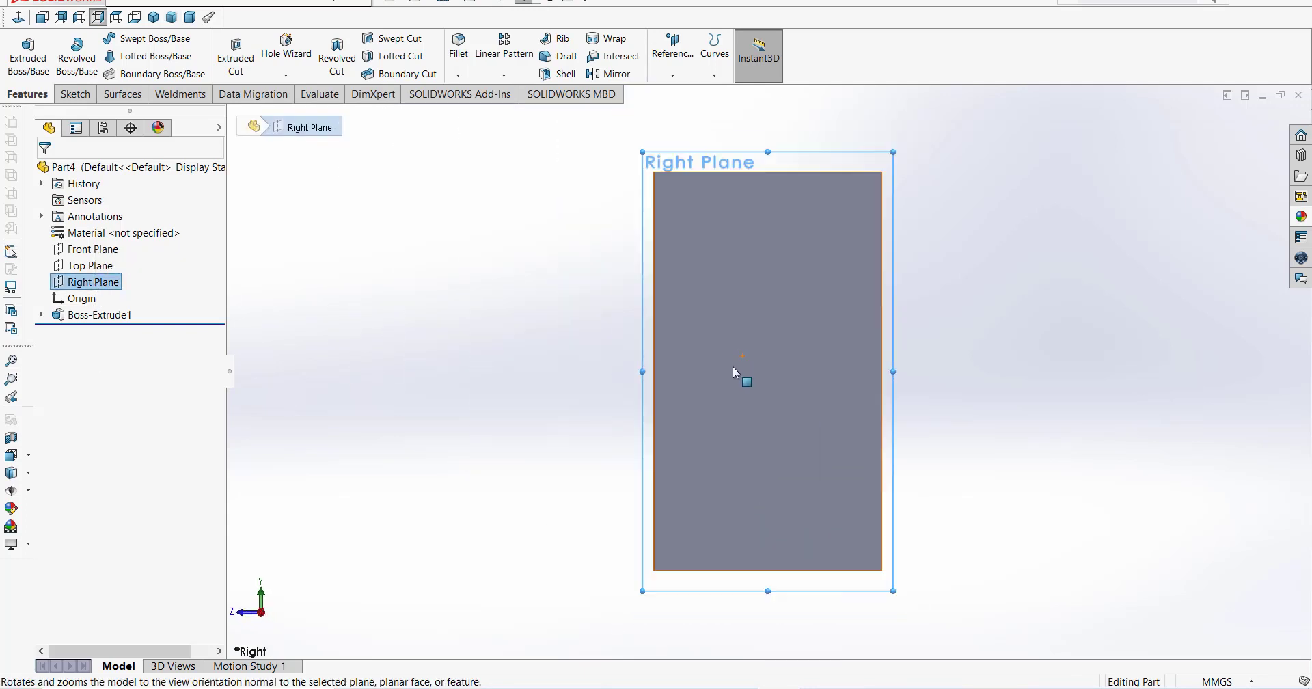
{"action": "left_click", "coordinate": [236, 55]}
{"action": "left_click", "coordinate": [129, 56]}
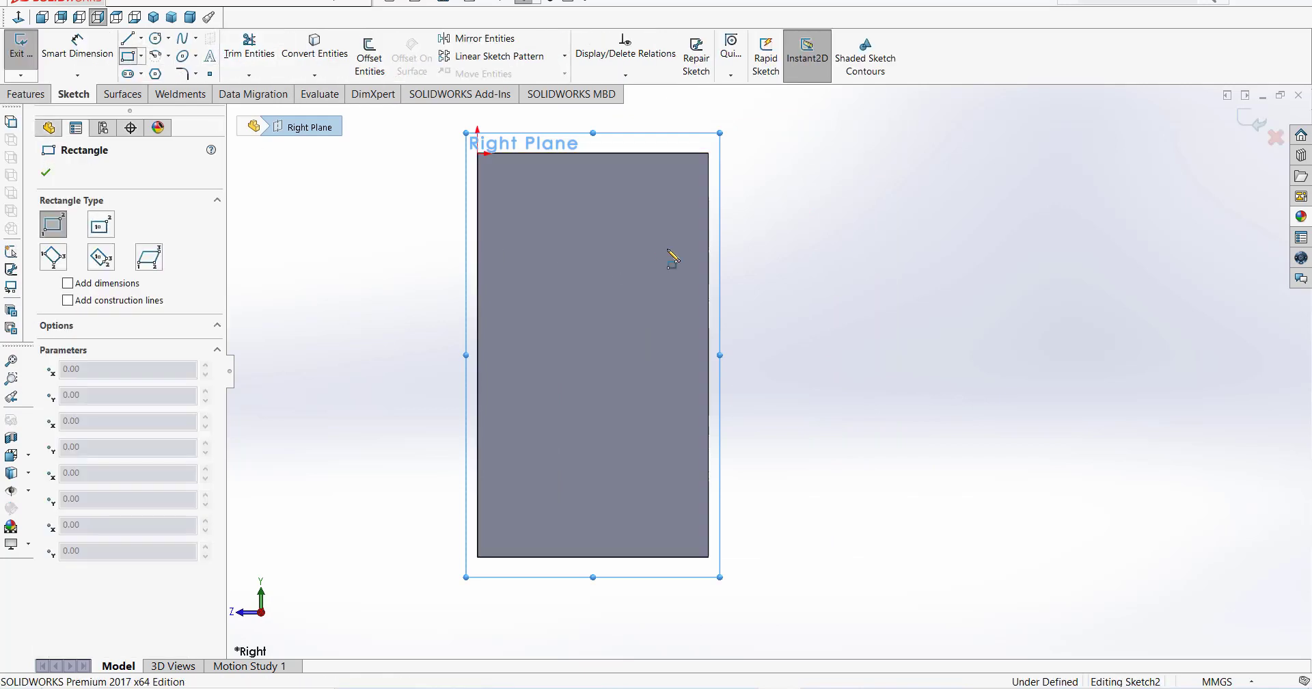
{"action": "left_click", "coordinate": [708, 243]}
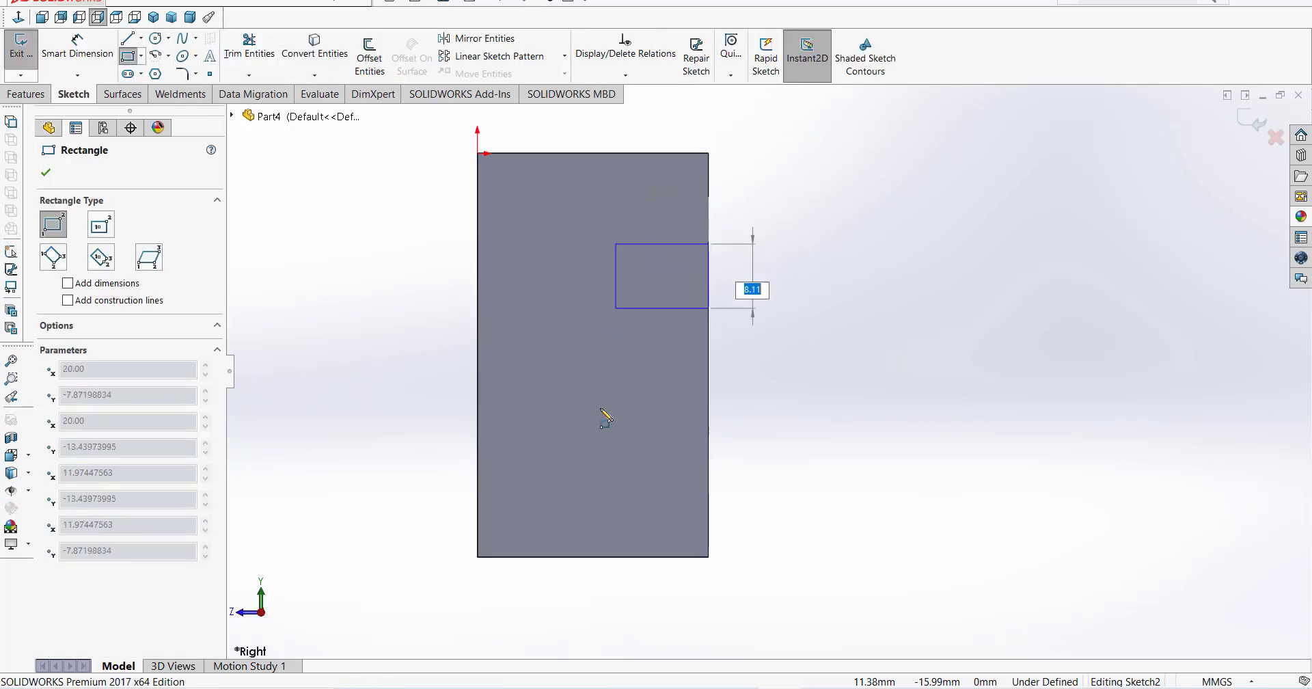
{"action": "left_click", "coordinate": [597, 495]}
- Dimension the rectangle 20 mm tall and 10 mm wide
{"action": "left_click", "coordinate": [77, 48]}
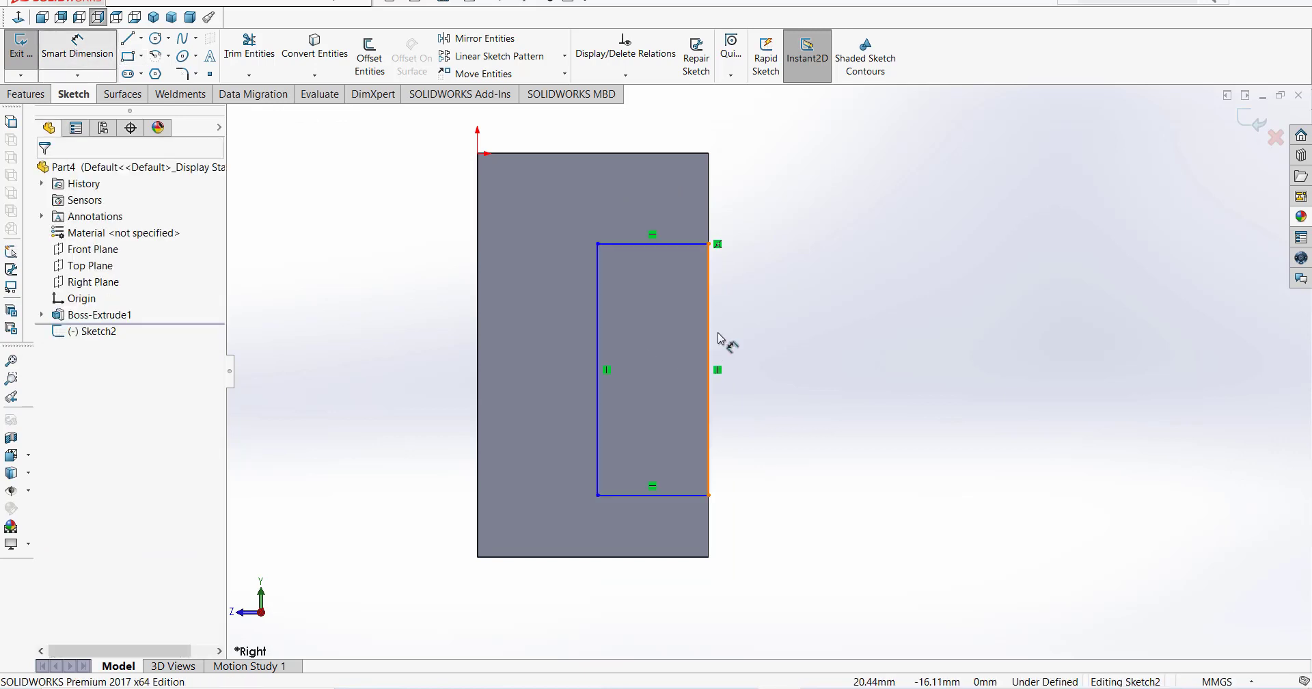
{"action": "left_click", "coordinate": [793, 348]}
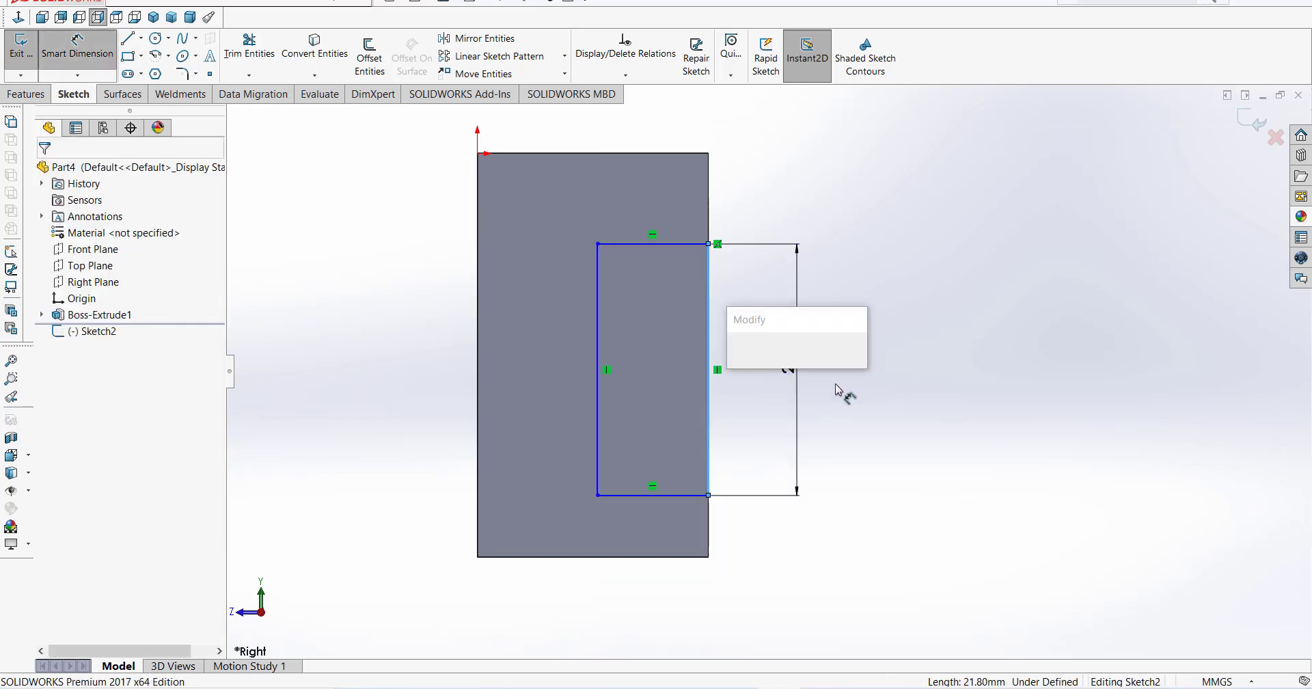
{"action": "type", "text": "20"}
{"action": "key", "text": "Return"}
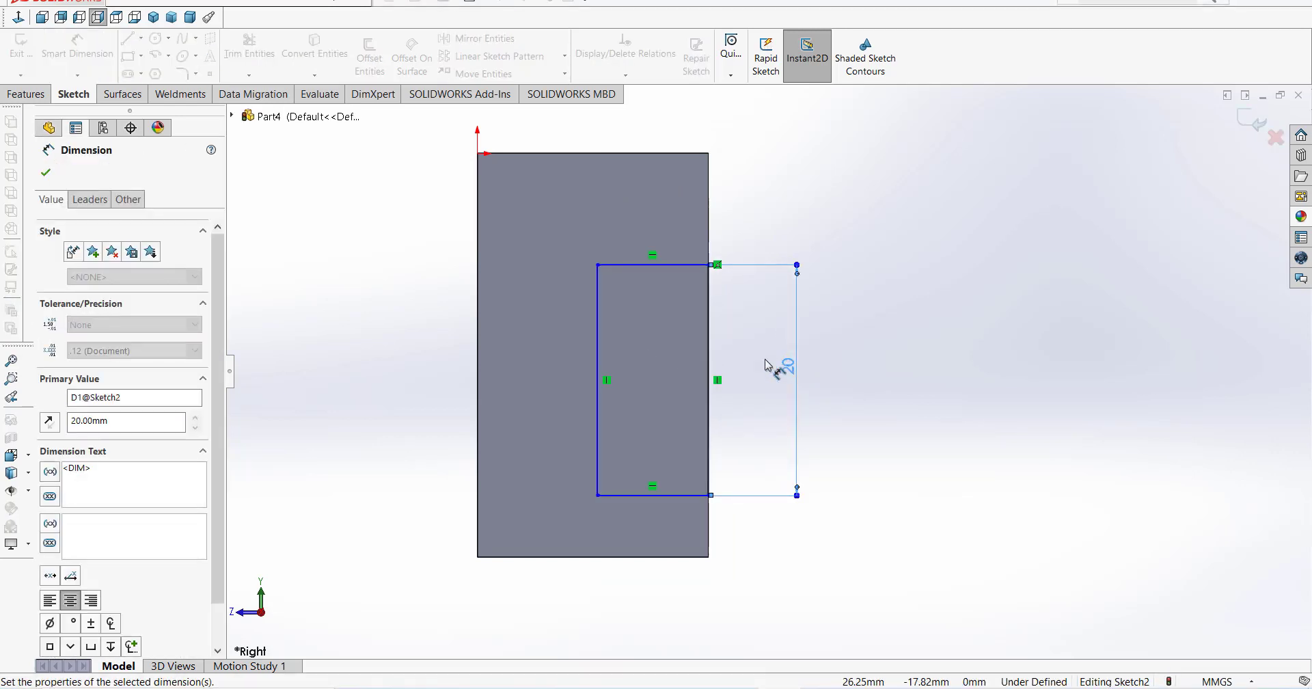
{"action": "left_click", "coordinate": [657, 264]}
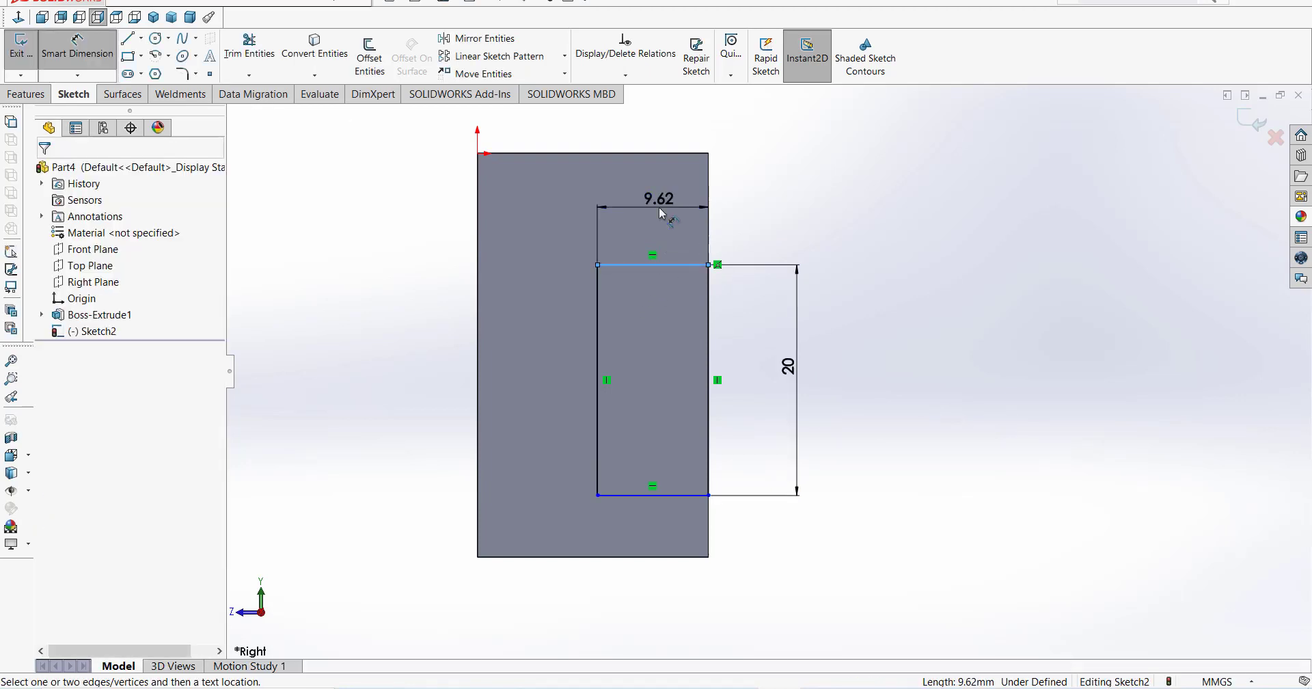
{"action": "left_click", "coordinate": [658, 215]}
{"action": "type", "text": "10"}
{"action": "key", "text": "Return"}
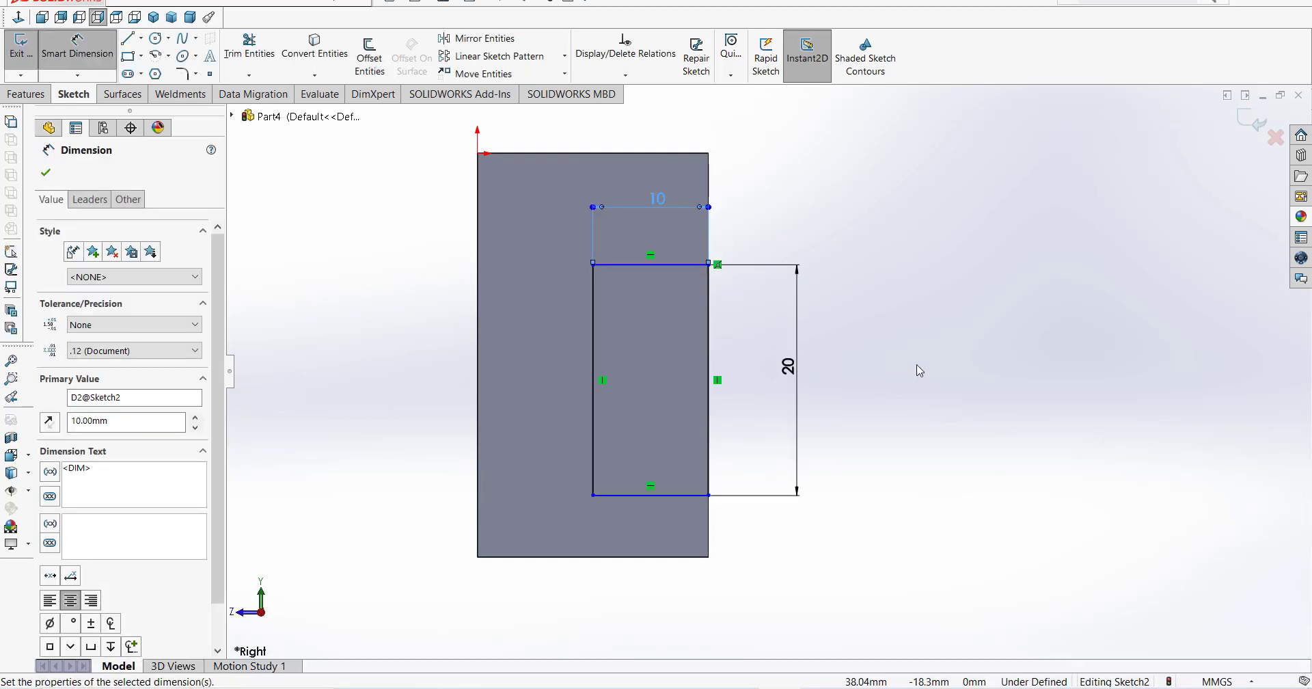
- Place the rectangle 7.5 mm above the block's bottom edge and finish dimensioning
{"action": "left_click", "coordinate": [694, 497]}
{"action": "left_click", "coordinate": [683, 557]}
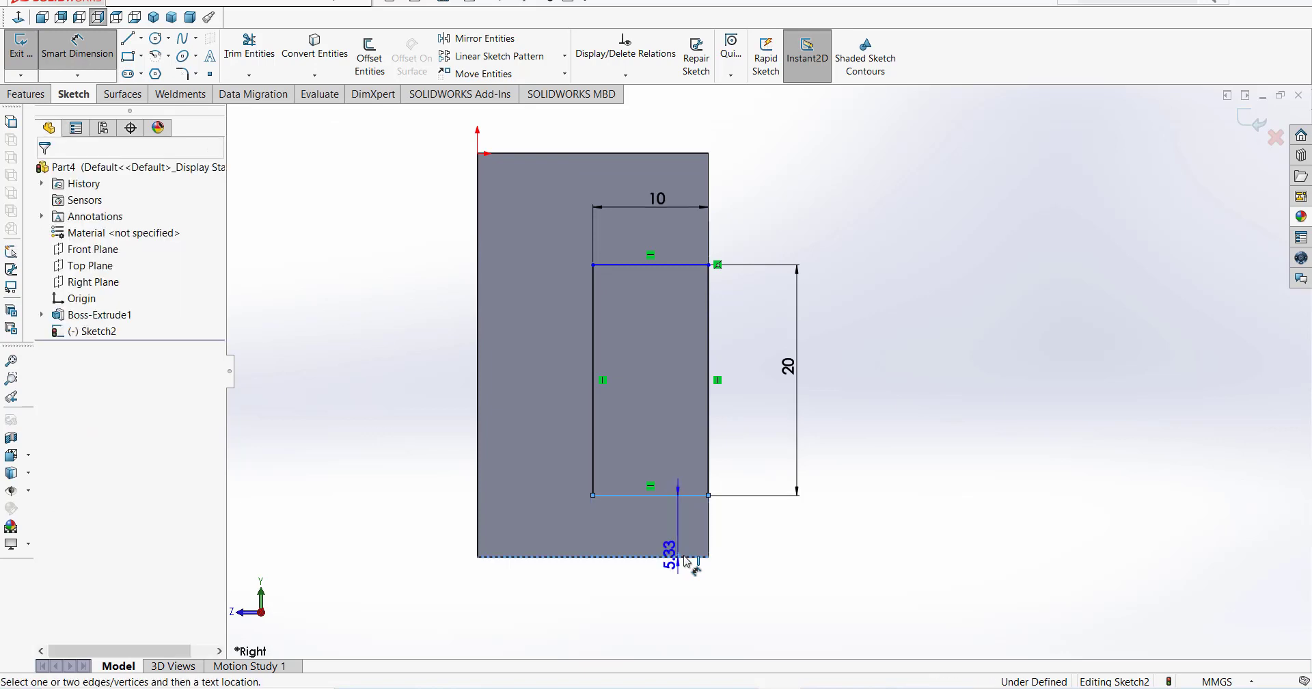
{"action": "left_click", "coordinate": [781, 552]}
{"action": "type", "text": "7.5"}
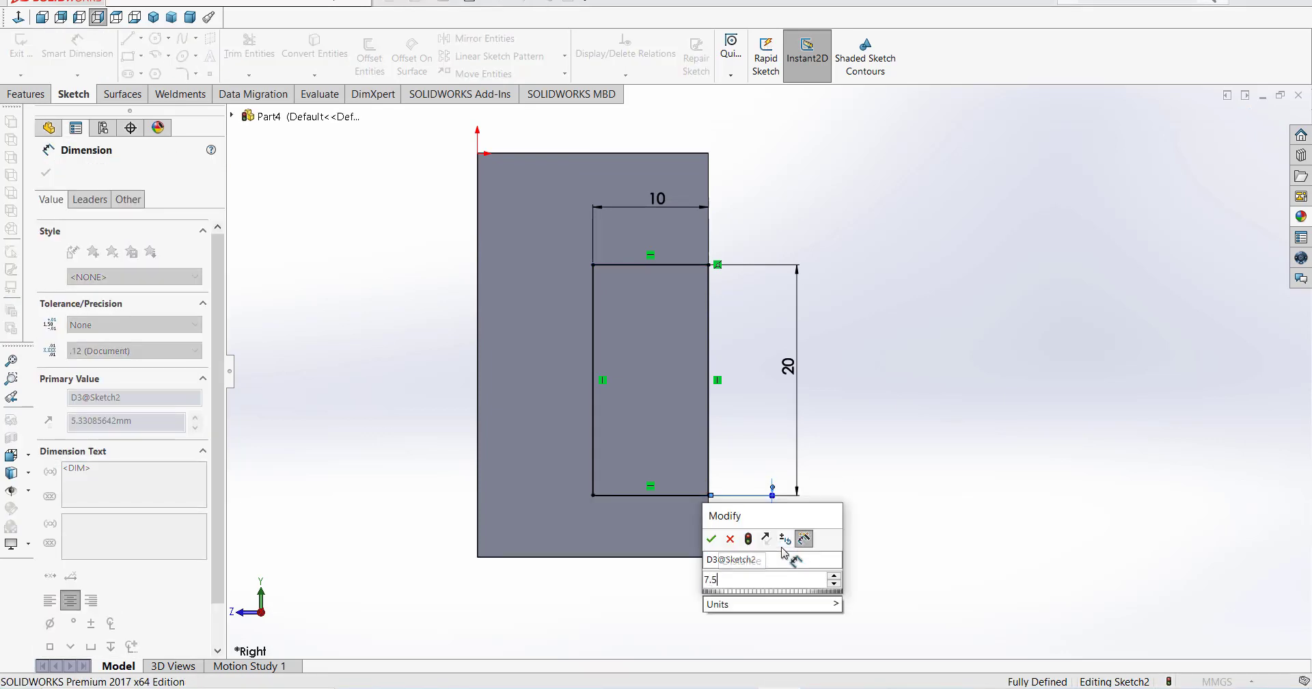
{"action": "key", "text": "Return"}
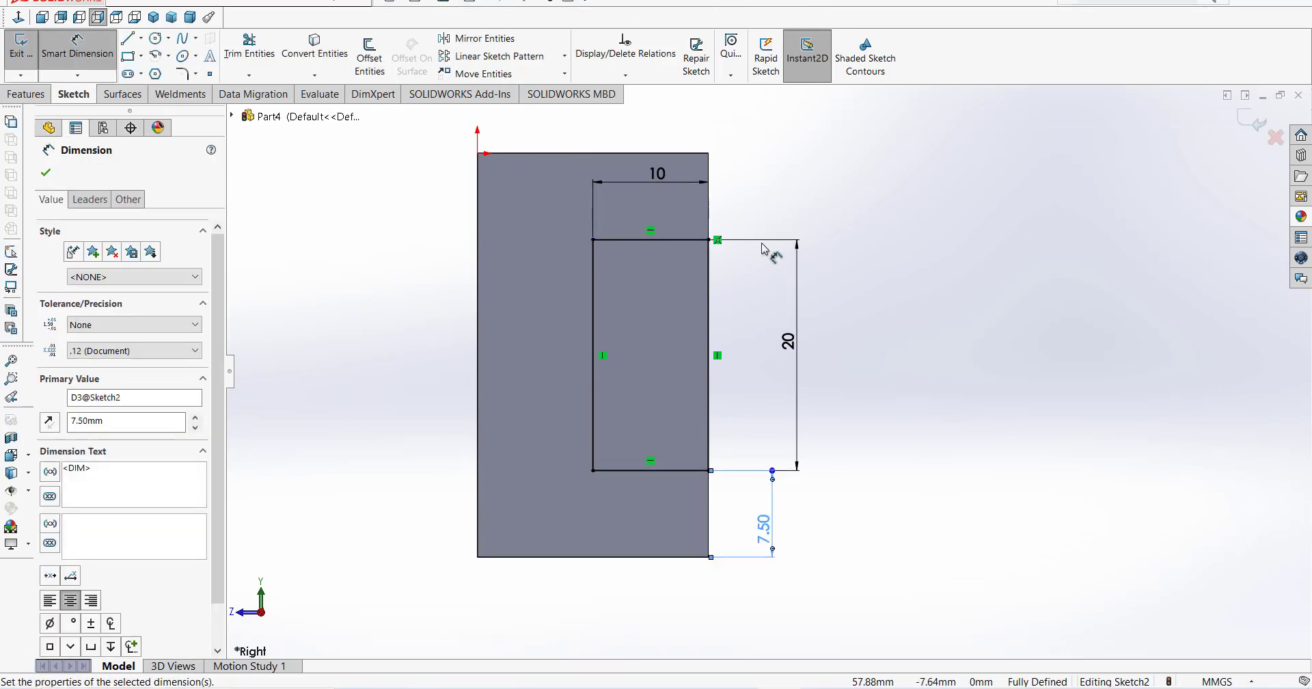
{"action": "left_click", "coordinate": [1261, 141]}
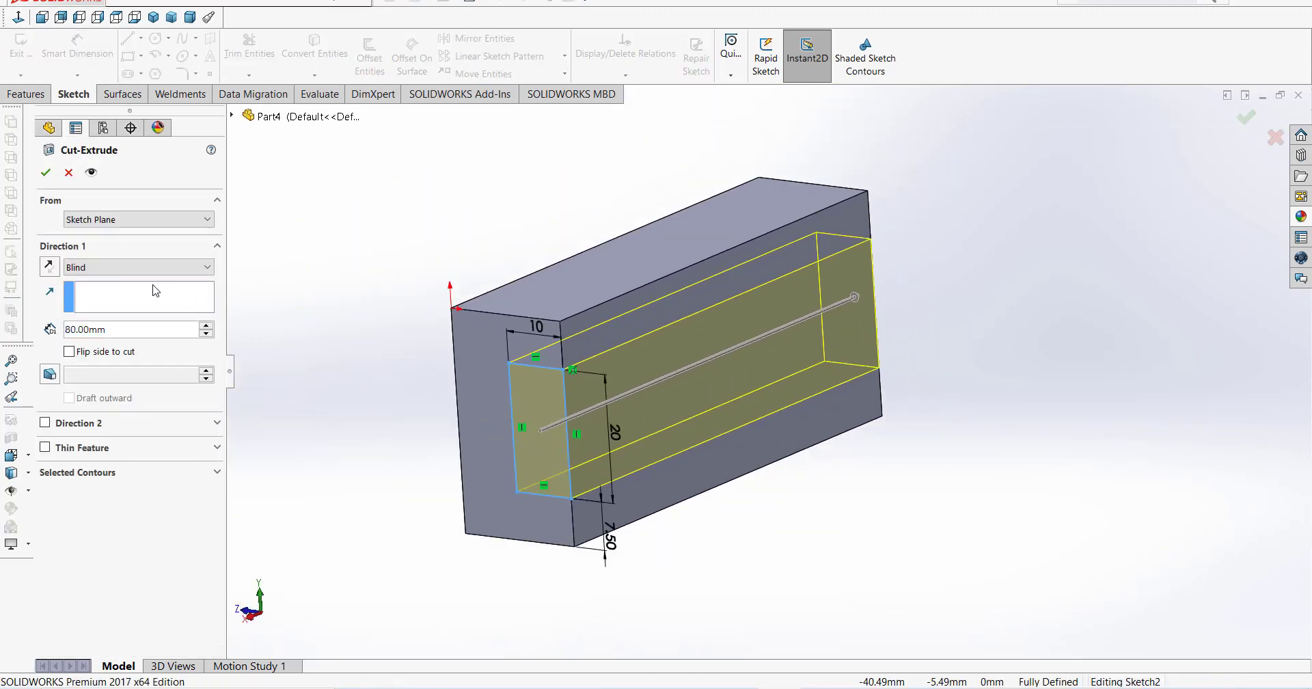
- Set the cut depth to 50 mm, accept the pocket, and bring up the reference drawing
{"action": "double_click", "coordinate": [68, 329]}
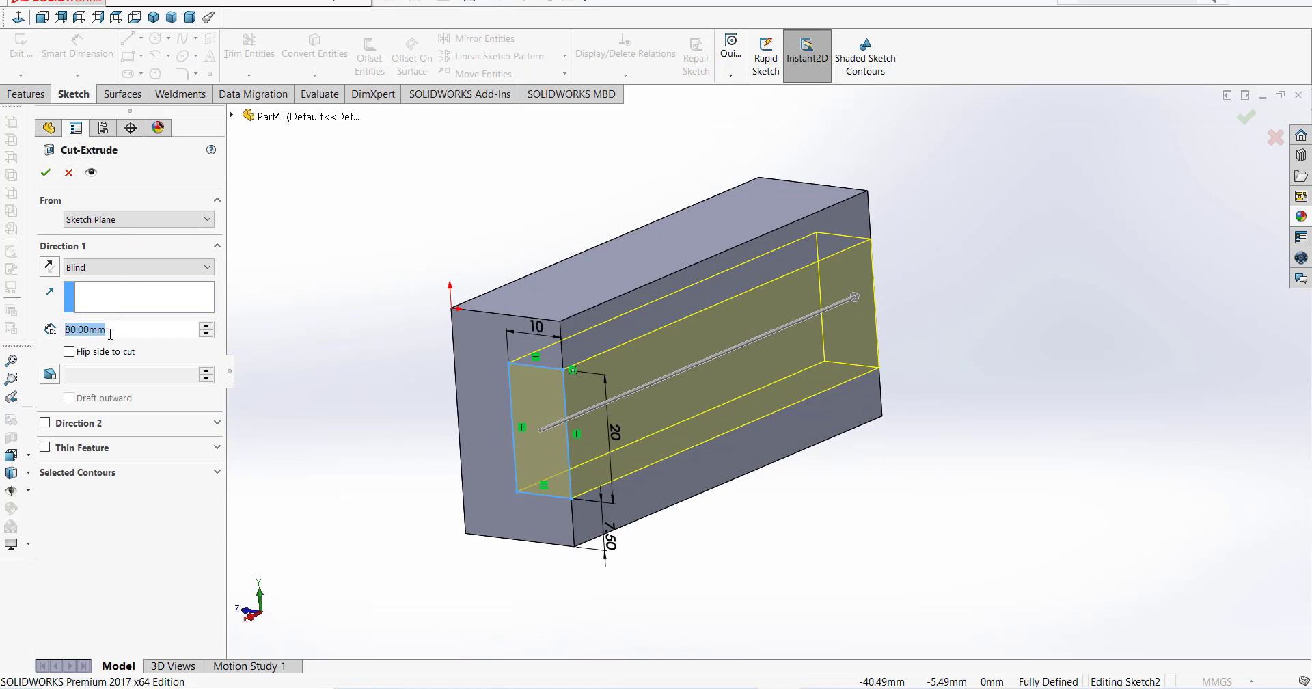
{"action": "type", "text": "50"}
{"action": "key", "text": "Return"}
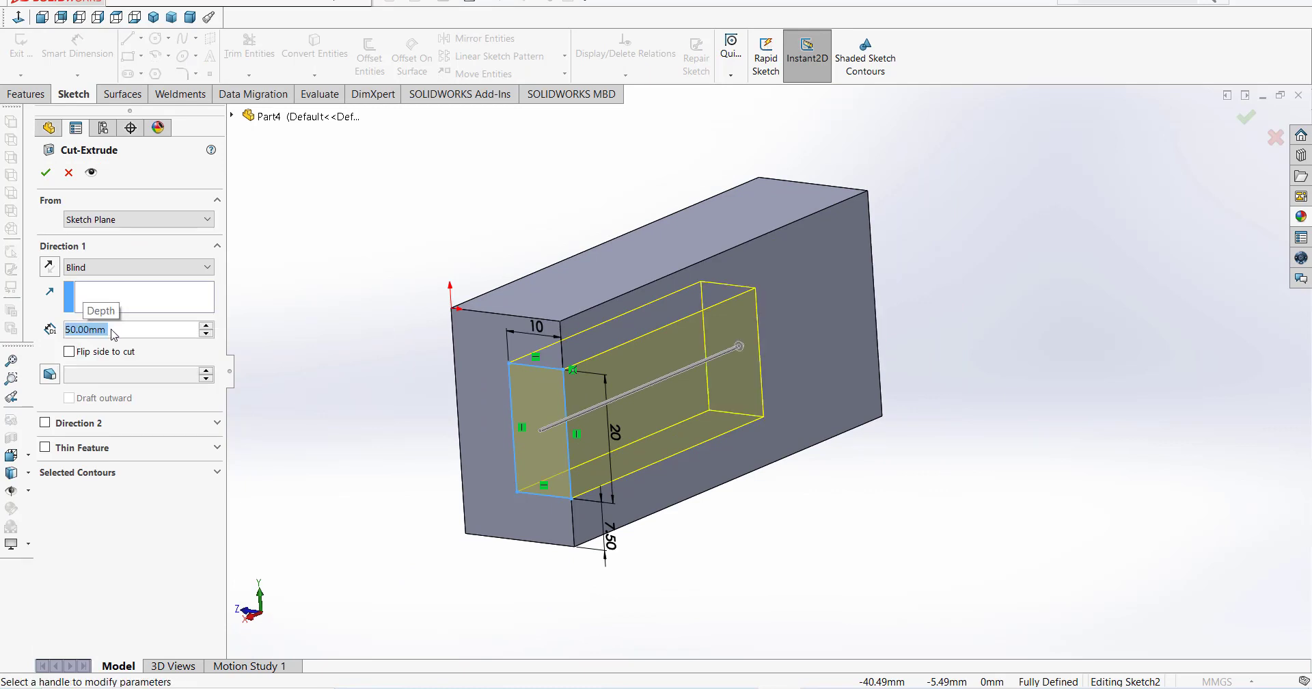
{"action": "left_click", "coordinate": [46, 176]}
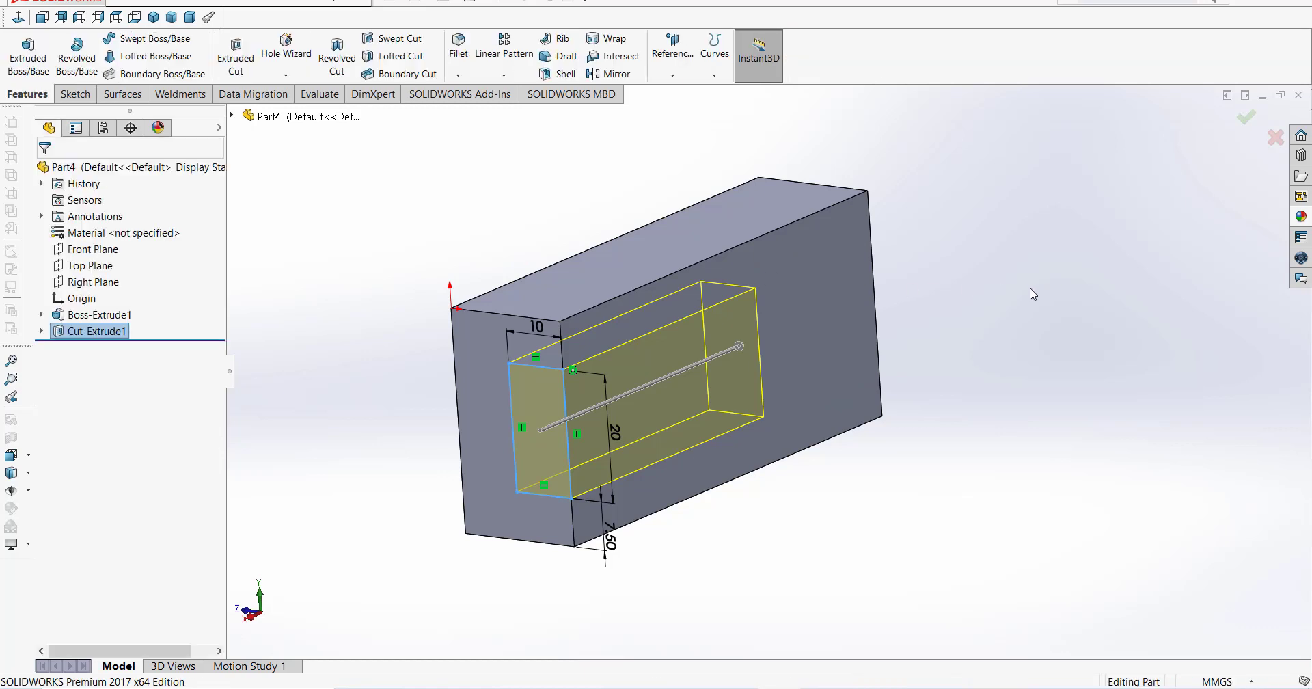
{"action": "mouse_move", "coordinate": [1025, 321]}
{"action": "middle_mouse_down"}
{"action": "mouse_move", "coordinate": [961, 380]}
{"action": "mouse_move", "coordinate": [1002, 373]}
{"action": "middle_mouse_up"}
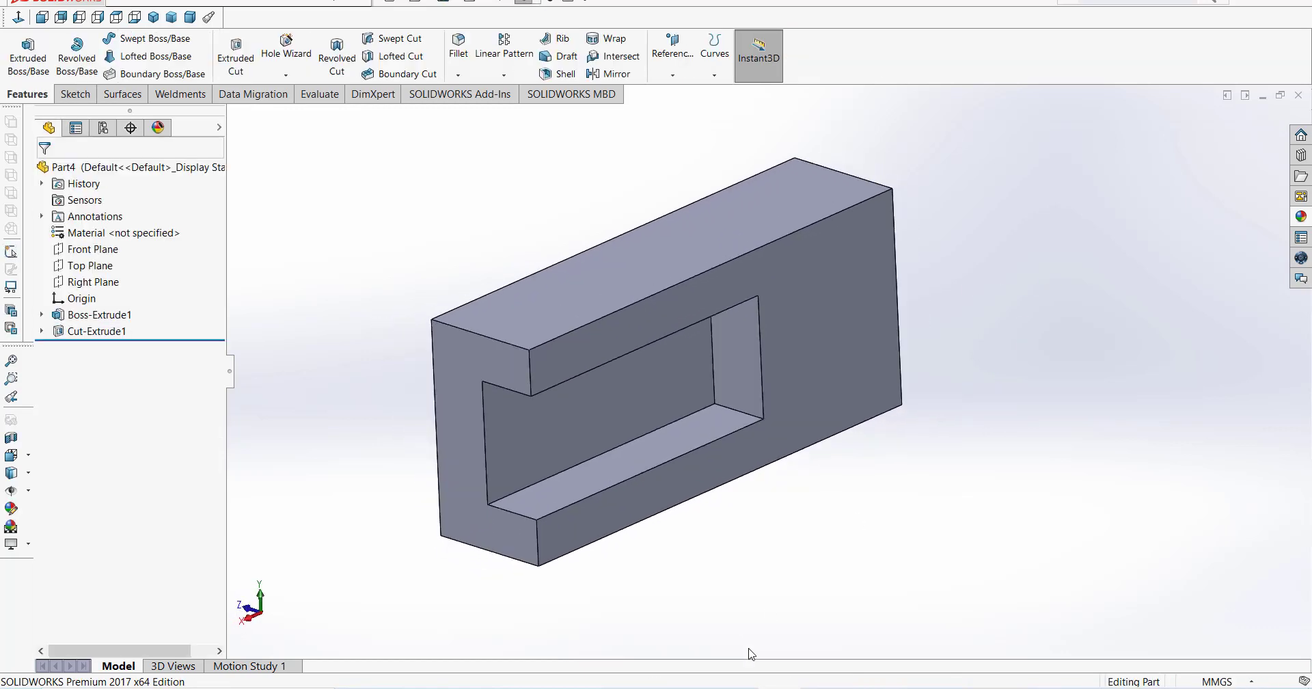
{"action": "left_click", "coordinate": [595, 622]}
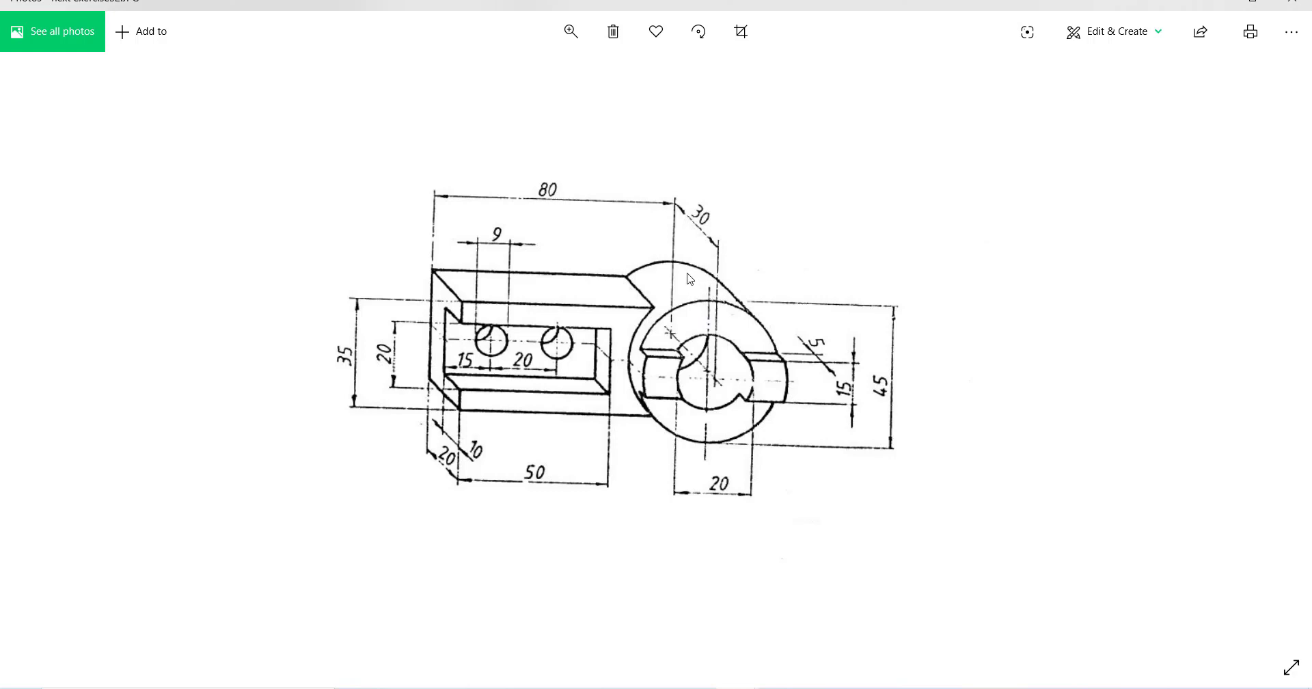
- Face the Front Plane and draw a circle centred on the block's left-edge midpoint
{"action": "key", "text": "alt+Tab"}
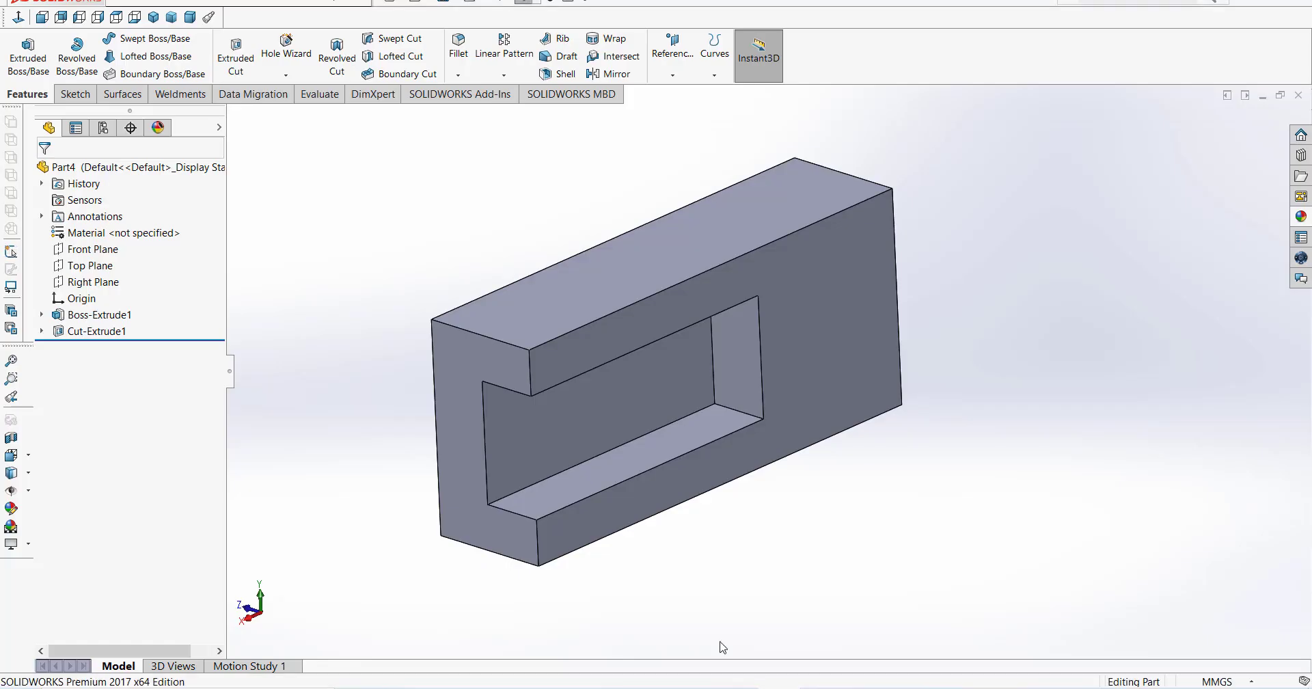
{"action": "left_click", "coordinate": [96, 250]}
{"action": "mouse_move", "coordinate": [548, 296]}
{"action": "middle_mouse_down"}
{"action": "mouse_move", "coordinate": [611, 351]}
{"action": "mouse_move", "coordinate": [551, 499]}
{"action": "mouse_move", "coordinate": [595, 478]}
{"action": "middle_mouse_up"}
{"action": "right_click", "coordinate": [93, 251]}
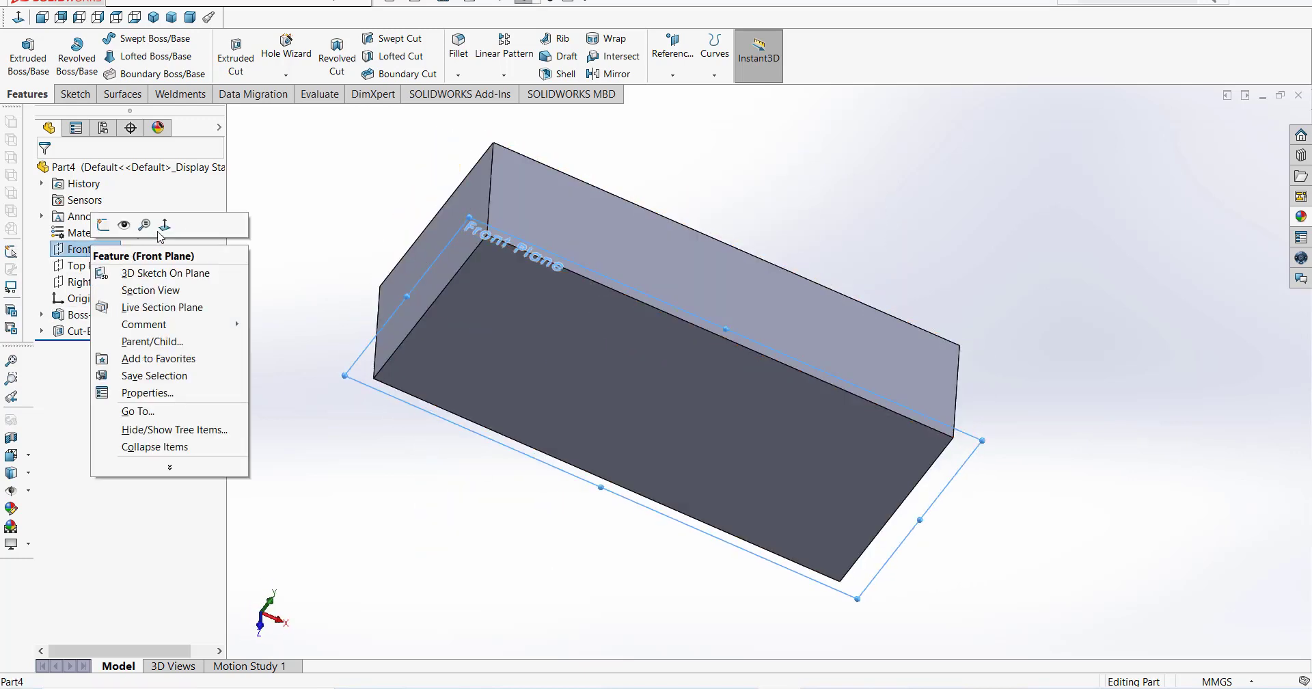
{"action": "left_click", "coordinate": [161, 226]}
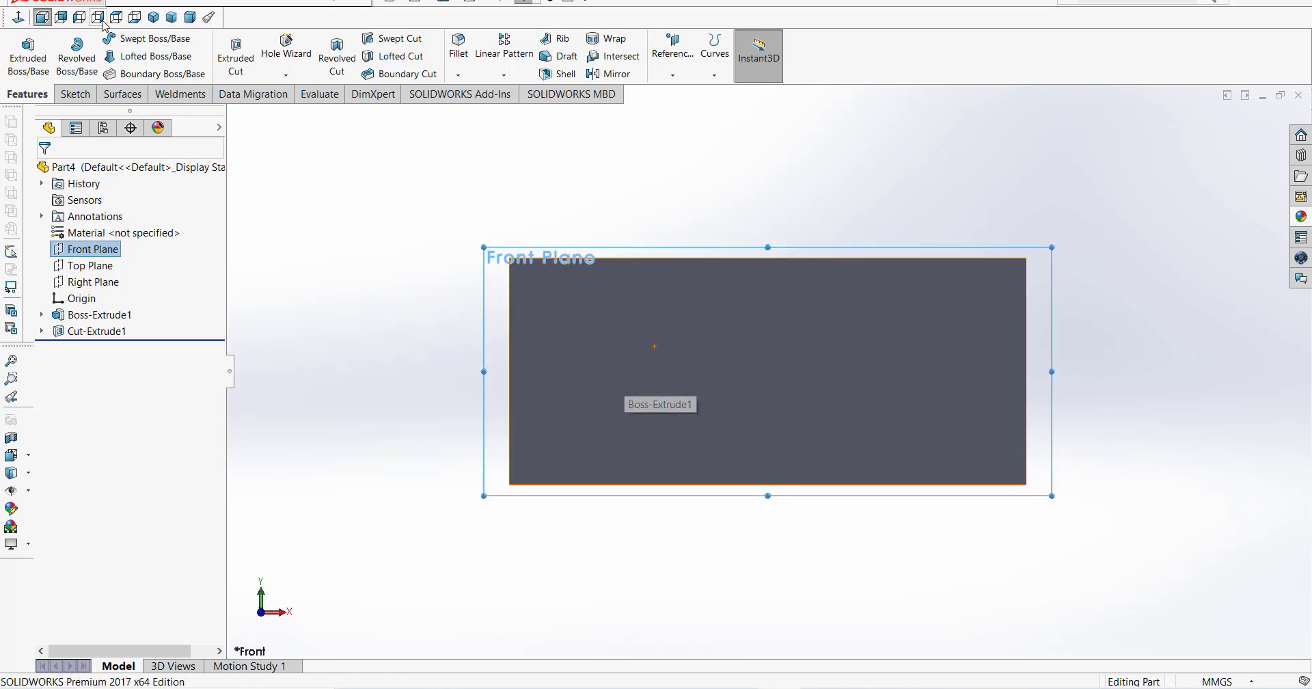
{"action": "left_click", "coordinate": [83, 98]}
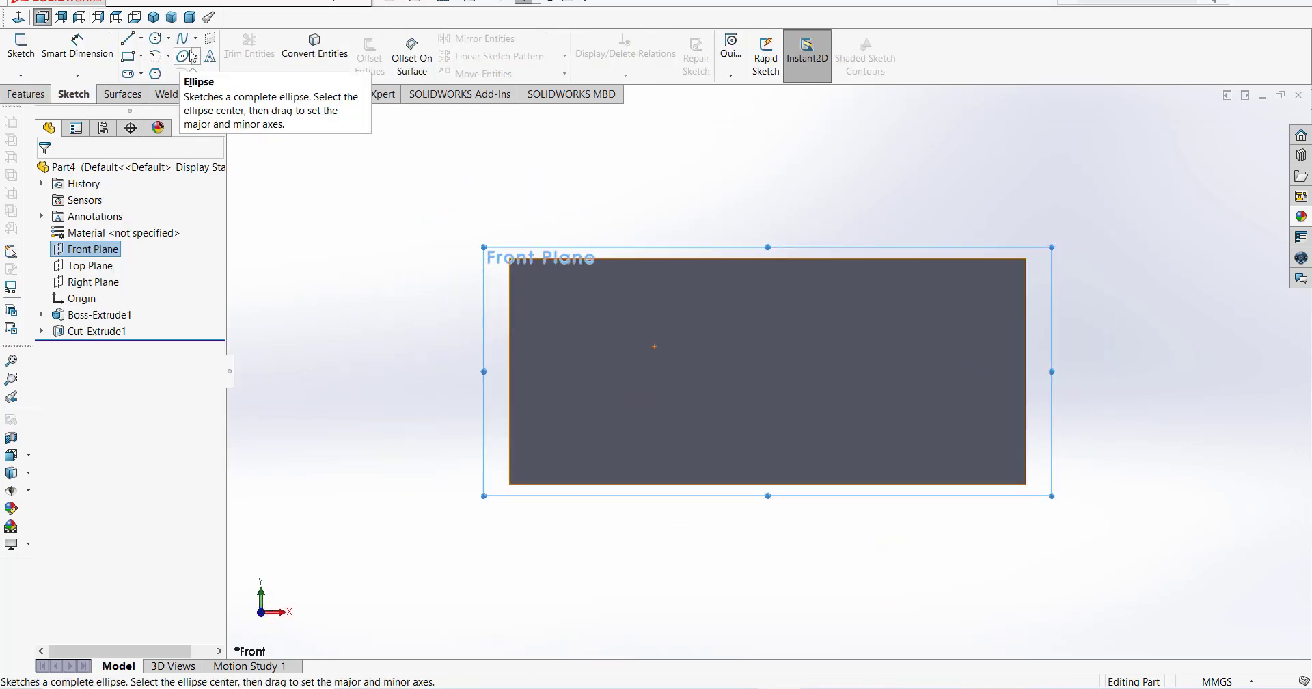
{"action": "left_click", "coordinate": [156, 39]}
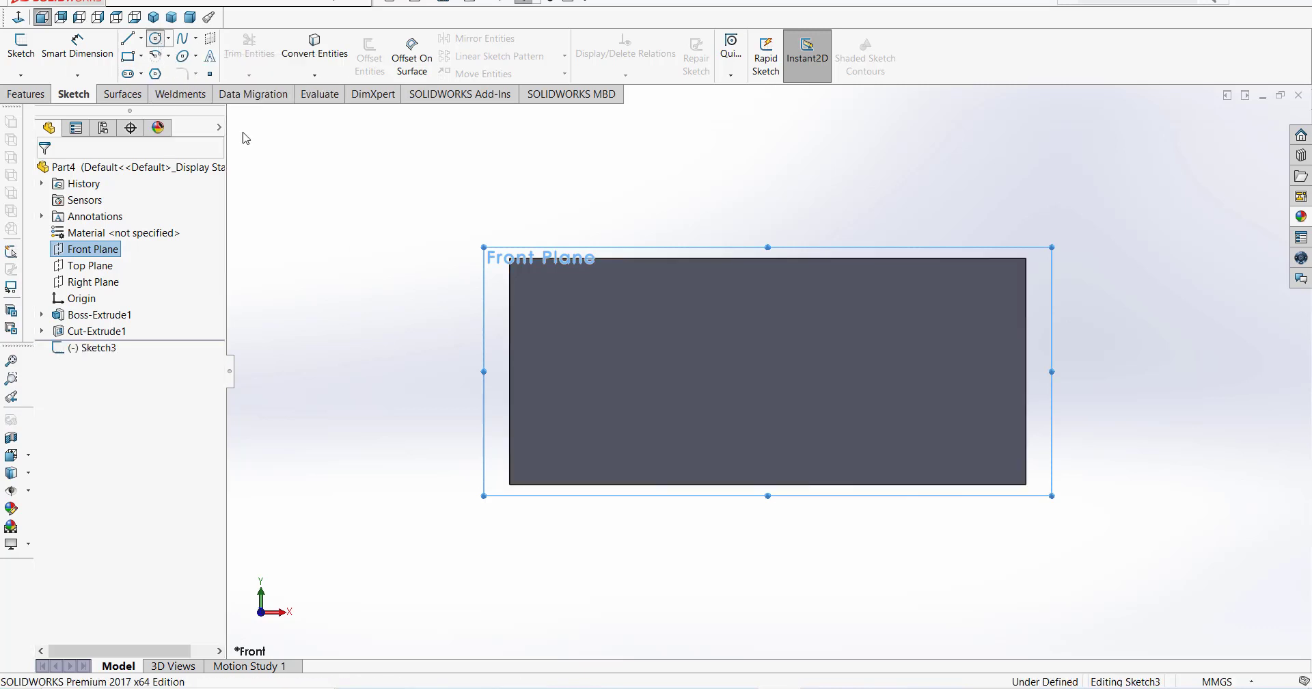
{"action": "left_click", "coordinate": [510, 371]}
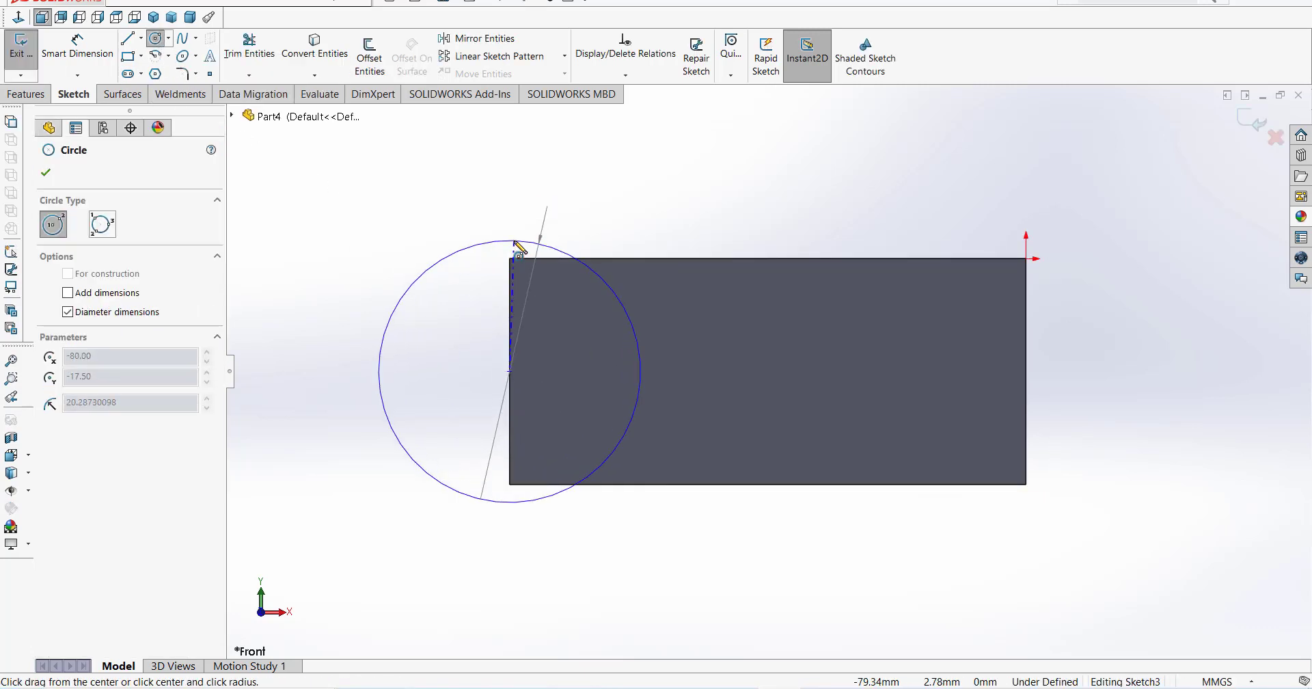
{"action": "left_click", "coordinate": [514, 242]}
- Dimension the circle to Ø45, close the sketch, and start an Extruded Boss/Base
{"action": "left_click", "coordinate": [82, 57]}
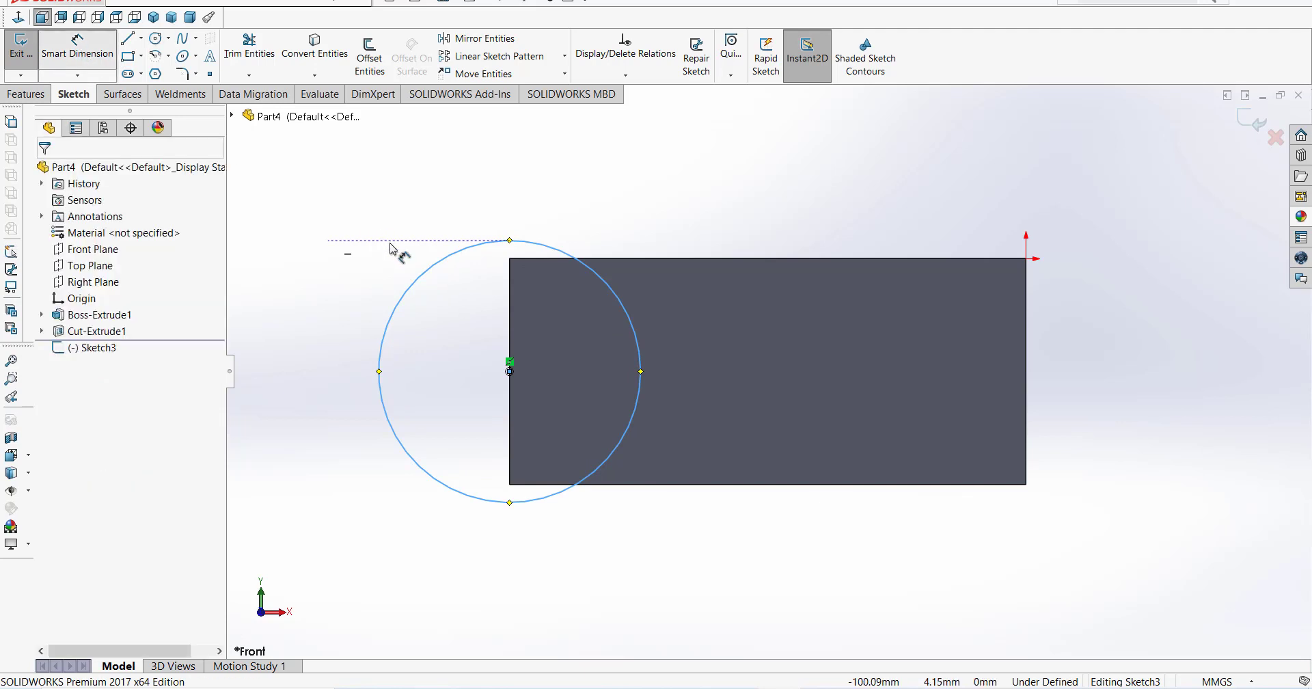
{"action": "left_click", "coordinate": [432, 277]}
{"action": "left_click", "coordinate": [374, 206]}
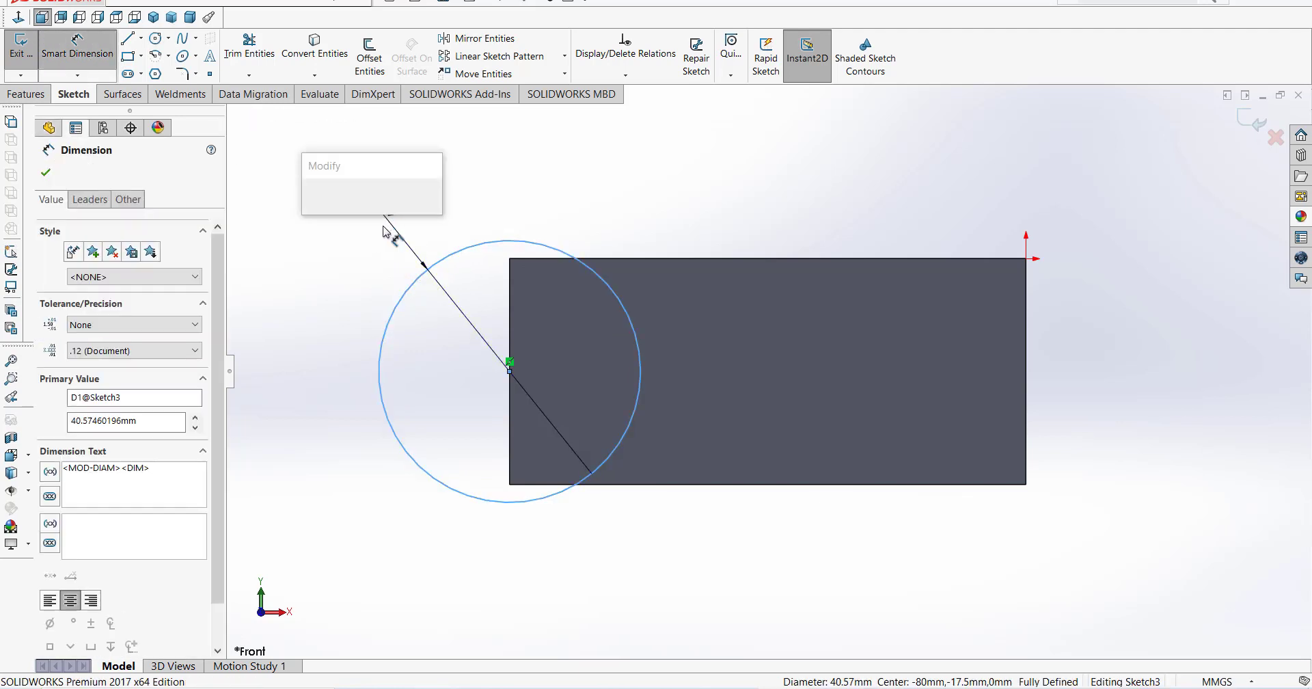
{"action": "type", "text": "45"}
{"action": "key", "text": "Return"}
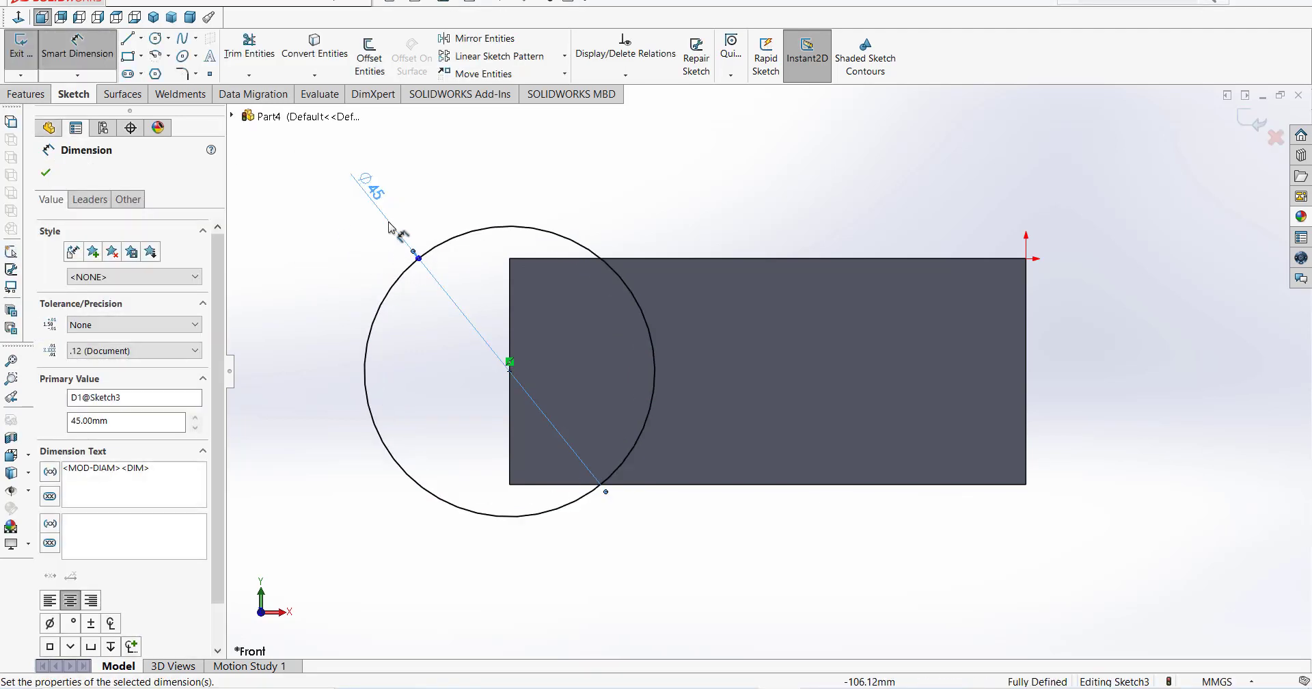
{"action": "left_click", "coordinate": [1252, 122]}
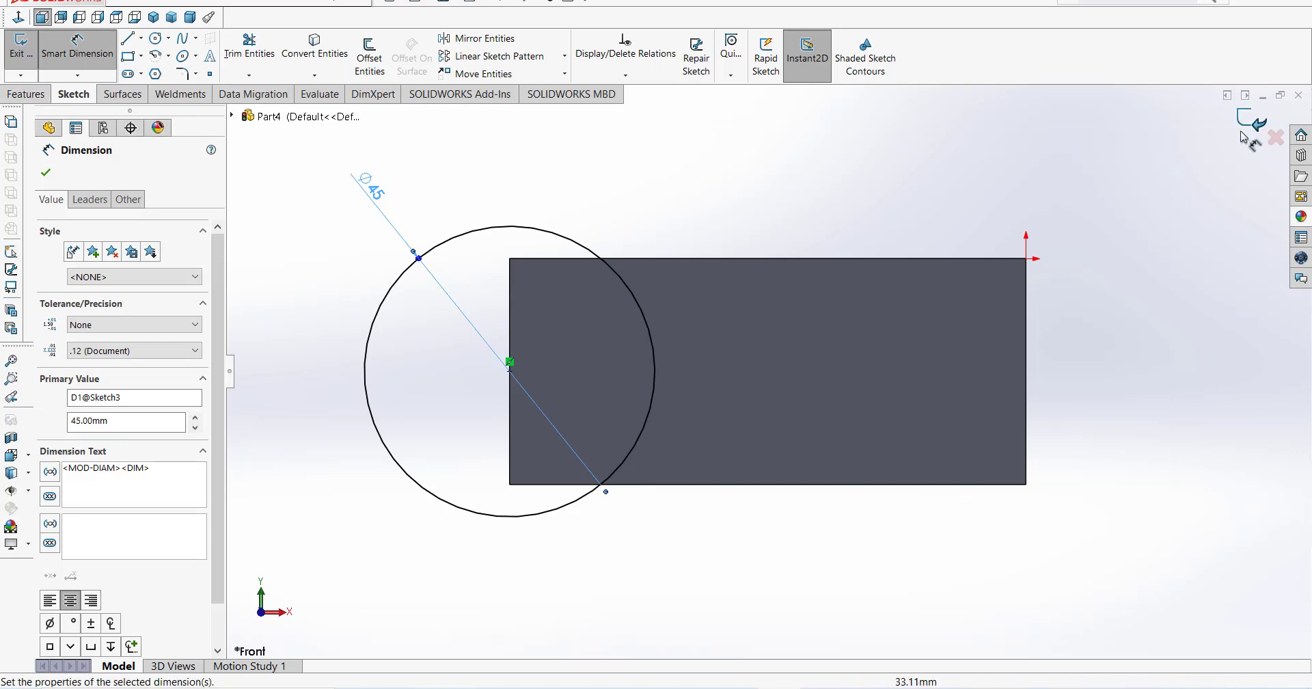
{"action": "mouse_move", "coordinate": [885, 255]}
{"action": "middle_mouse_down"}
{"action": "mouse_move", "coordinate": [791, 237]}
{"action": "mouse_move", "coordinate": [835, 331]}
{"action": "middle_mouse_up"}
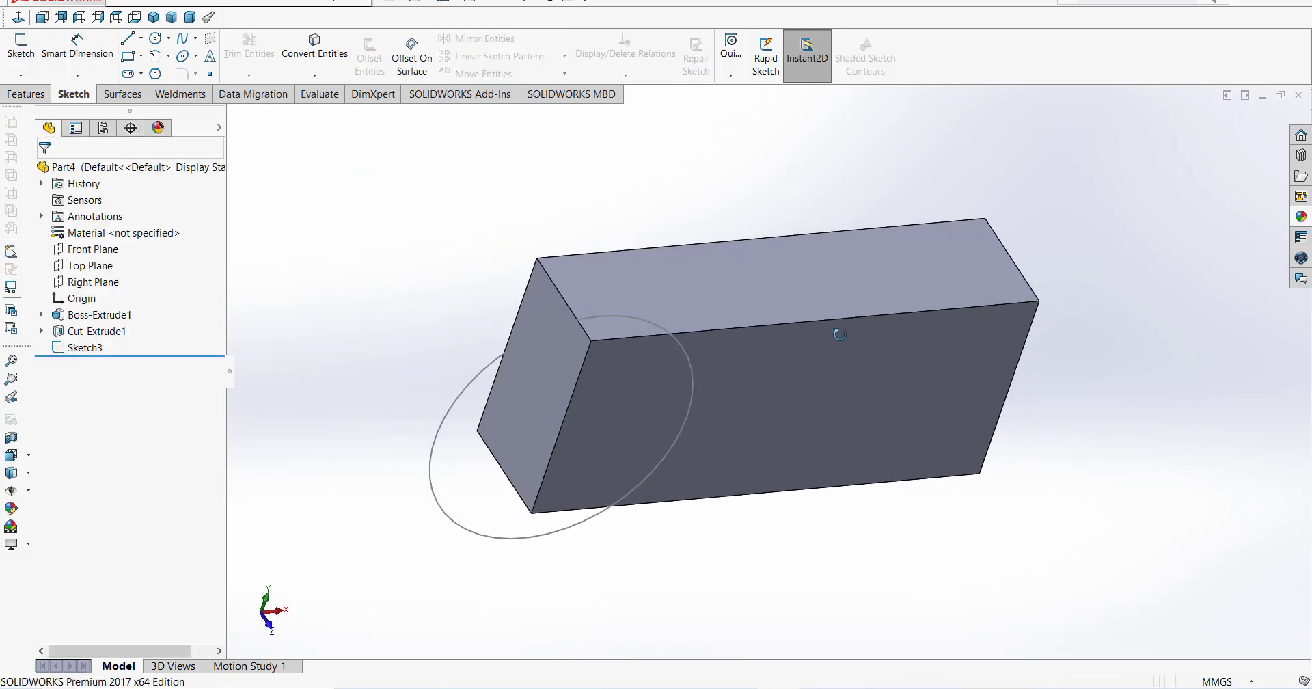
{"action": "left_click", "coordinate": [25, 95]}
{"action": "left_click", "coordinate": [27, 55]}
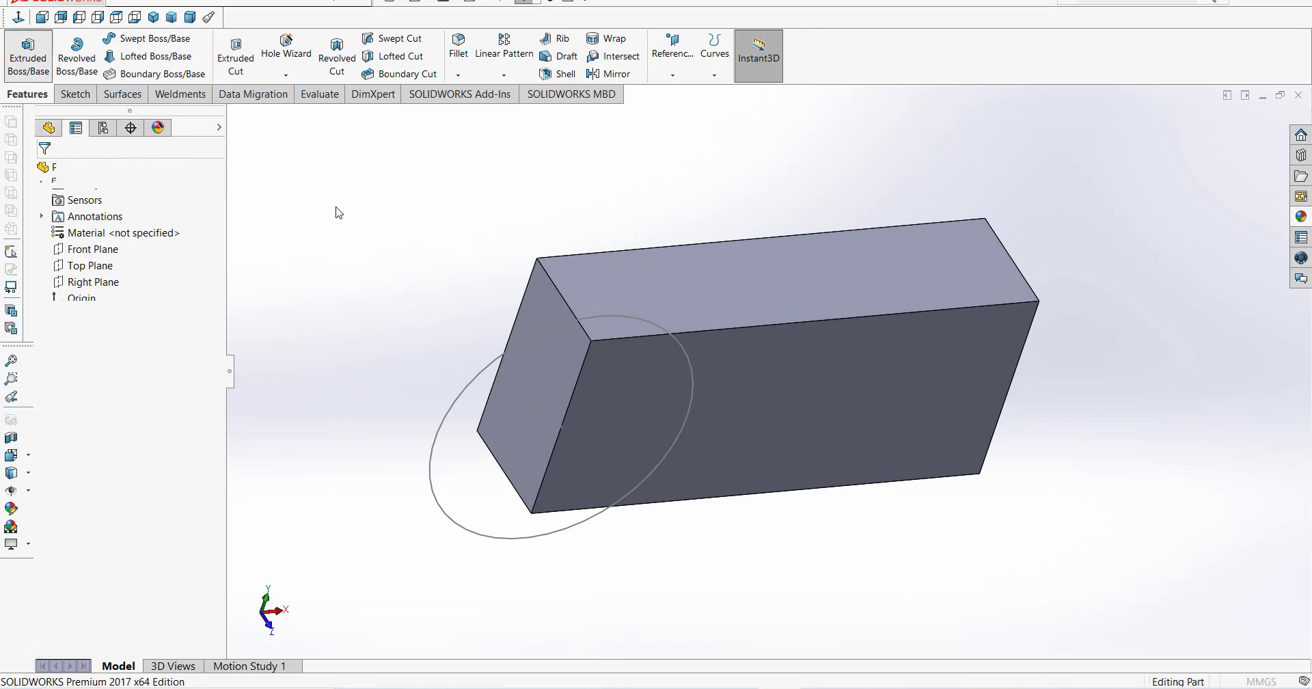
- Extrude the Ø45 circle sketch 30 mm in the reversed direction into a cylinder
{"action": "left_click", "coordinate": [467, 384]}
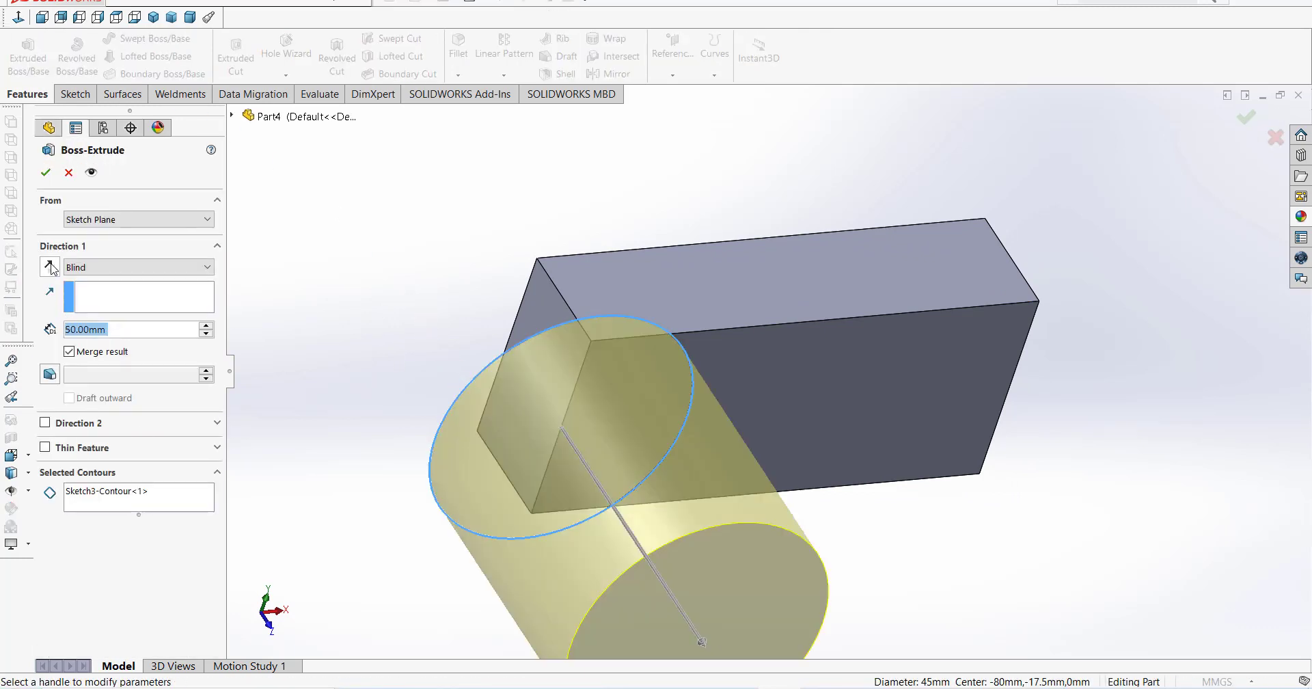
{"action": "left_click", "coordinate": [50, 267]}
{"action": "left_click_drag", "start_coordinate": [122, 330], "coordinate": [57, 332]}
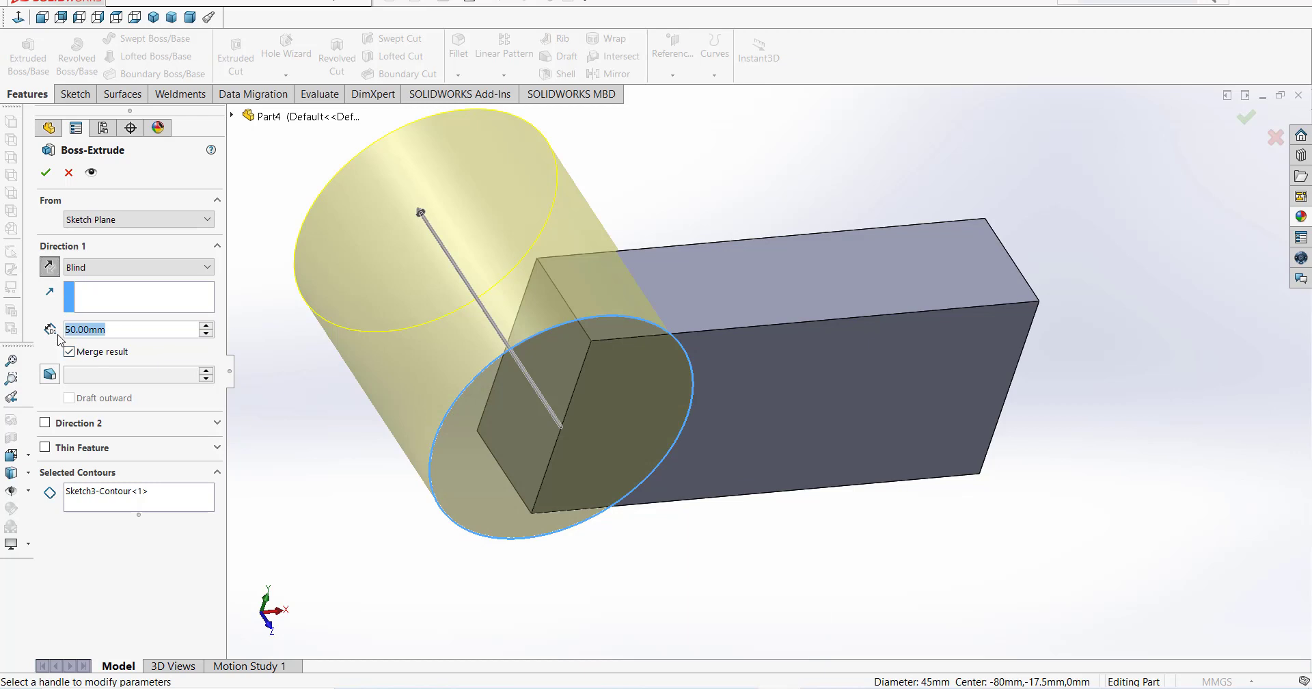
{"action": "scroll", "coordinate": [59, 335], "scroll_direction": "down", "scroll_amount": 2}
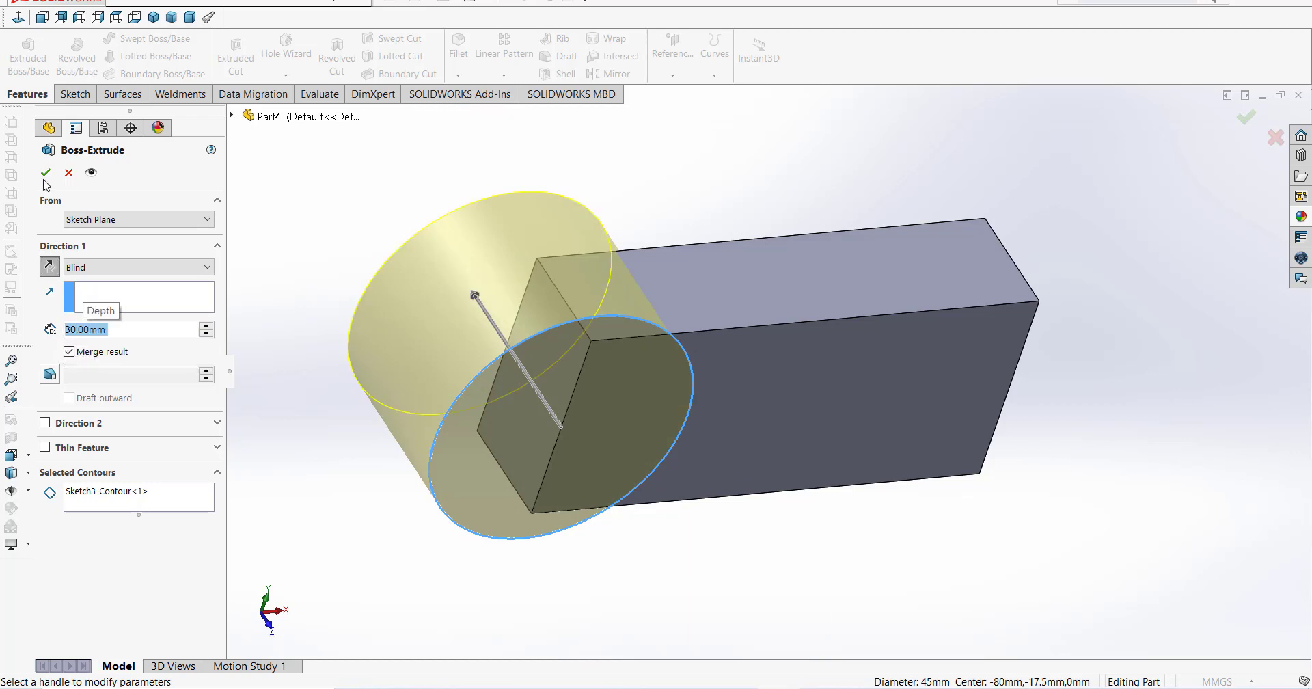
{"action": "left_click", "coordinate": [46, 173]}
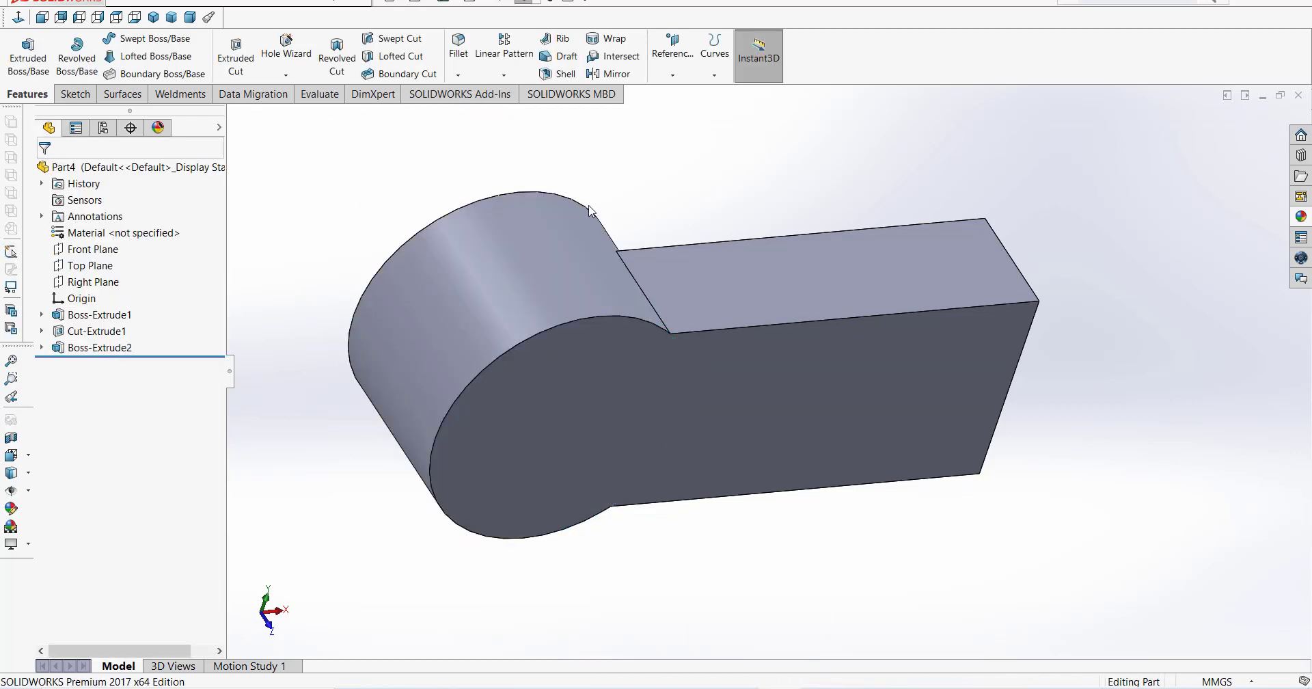
{"action": "middle_click_drag", "start_coordinate": [590, 211], "coordinate": [860, 416]}
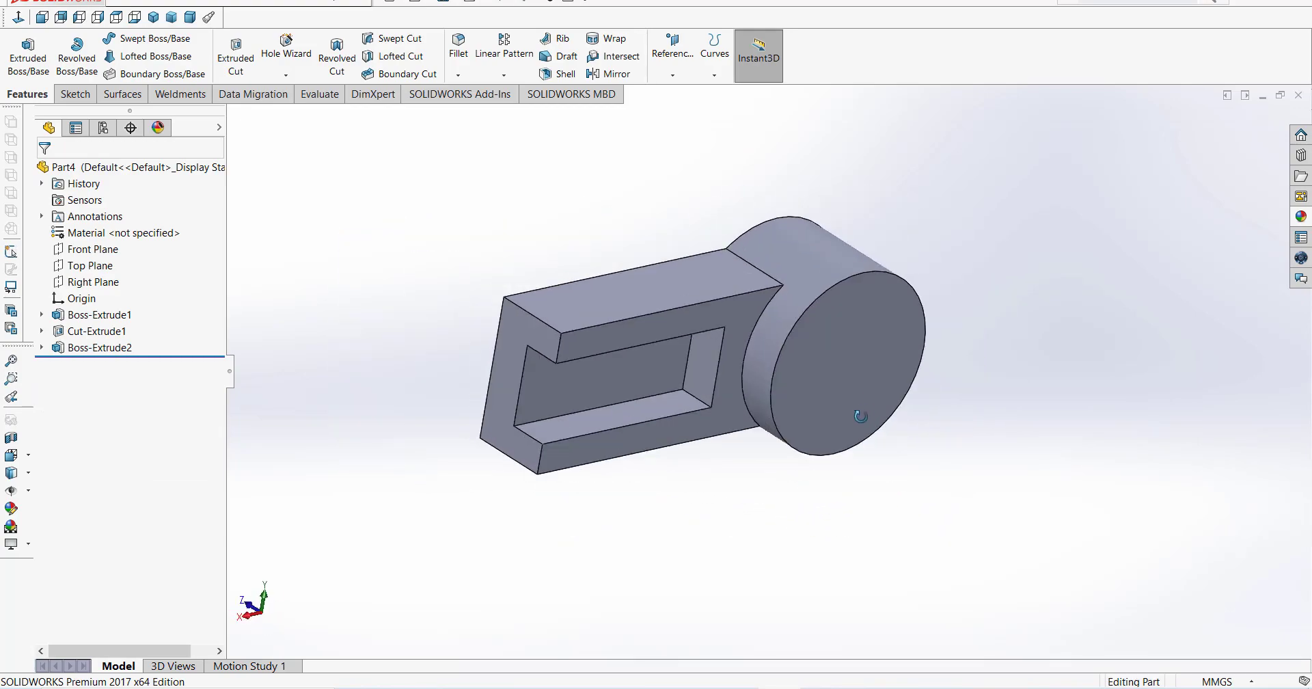
{"action": "left_click", "coordinate": [20, 49]}
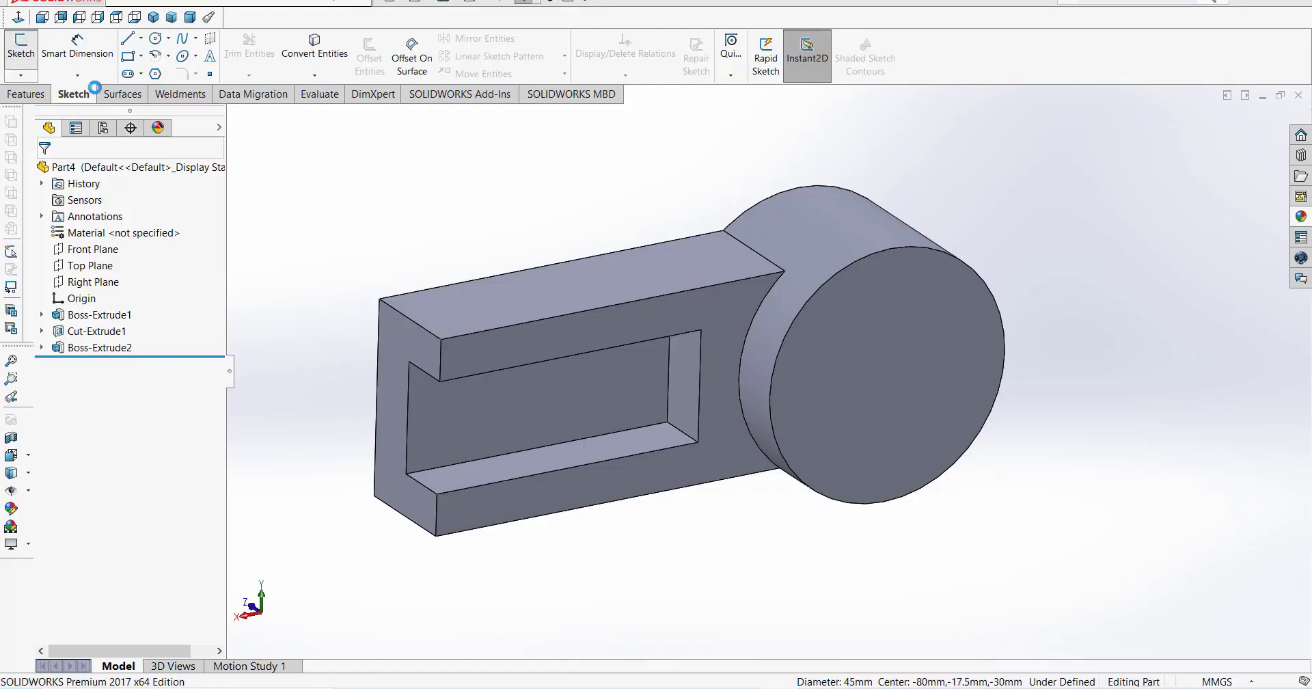
- Convert the cylinder's circular end edge into Sketch7 on its end face, viewed face-on
{"action": "left_click", "coordinate": [964, 348]}
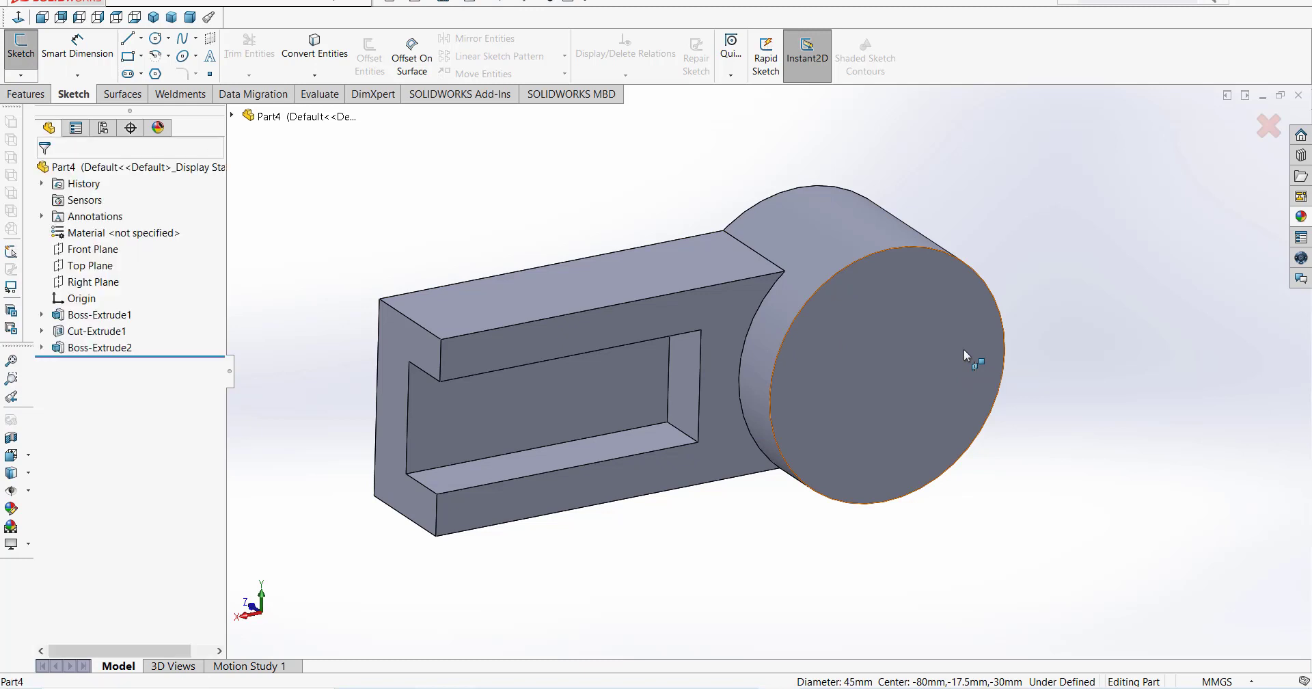
{"action": "left_click", "coordinate": [321, 47]}
{"action": "left_click", "coordinate": [933, 254]}
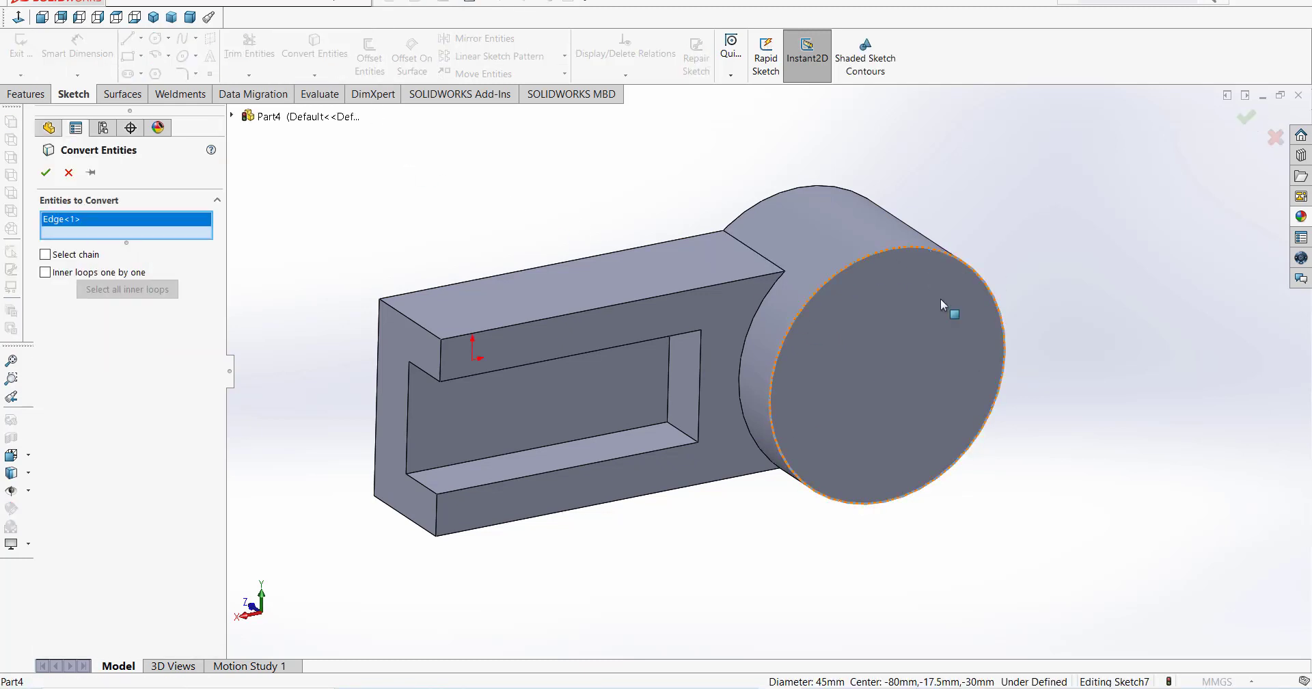
{"action": "left_click", "coordinate": [47, 171]}
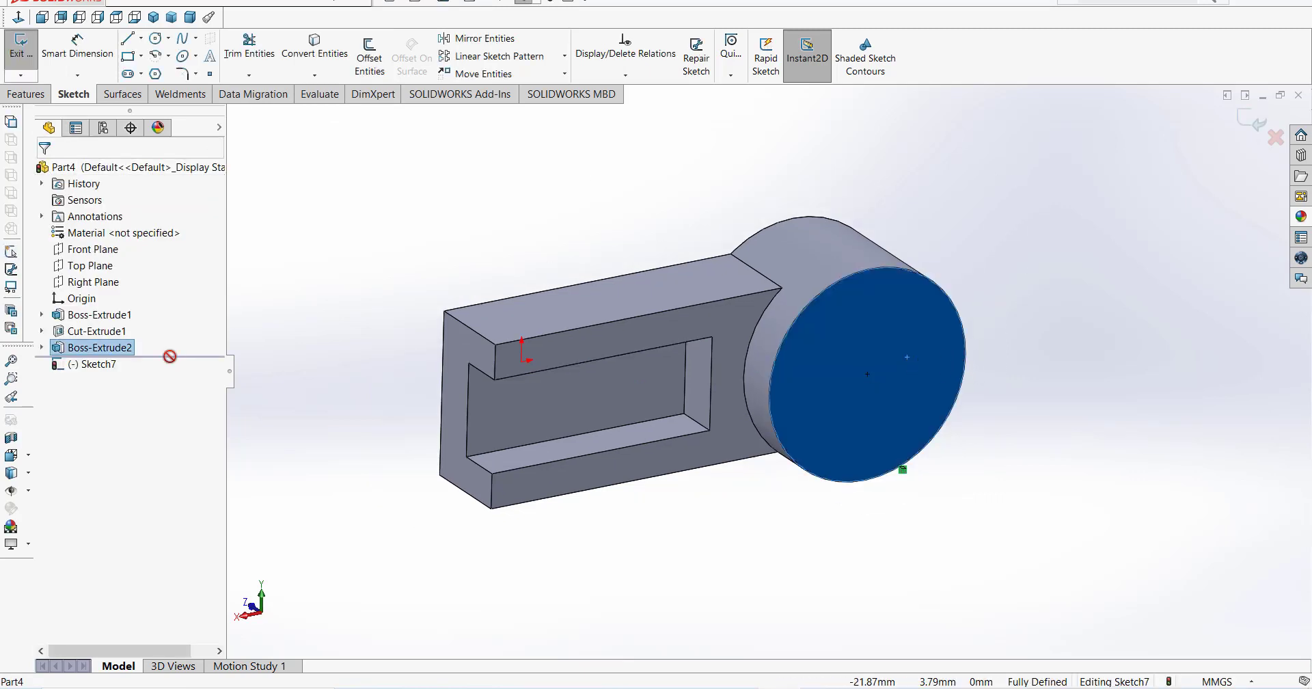
{"action": "left_click", "coordinate": [95, 365]}
{"action": "left_click", "coordinate": [126, 344]}
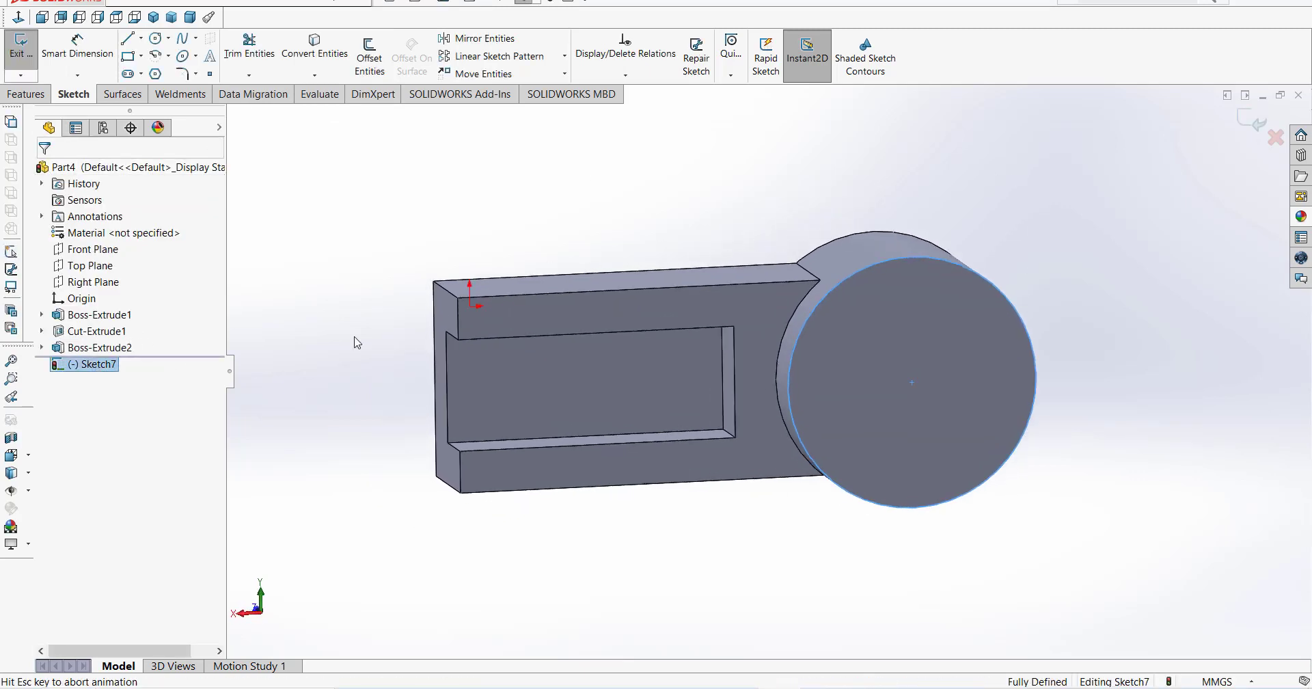
{"action": "scroll", "coordinate": [1014, 385], "scroll_direction": "up", "scroll_amount": 2}
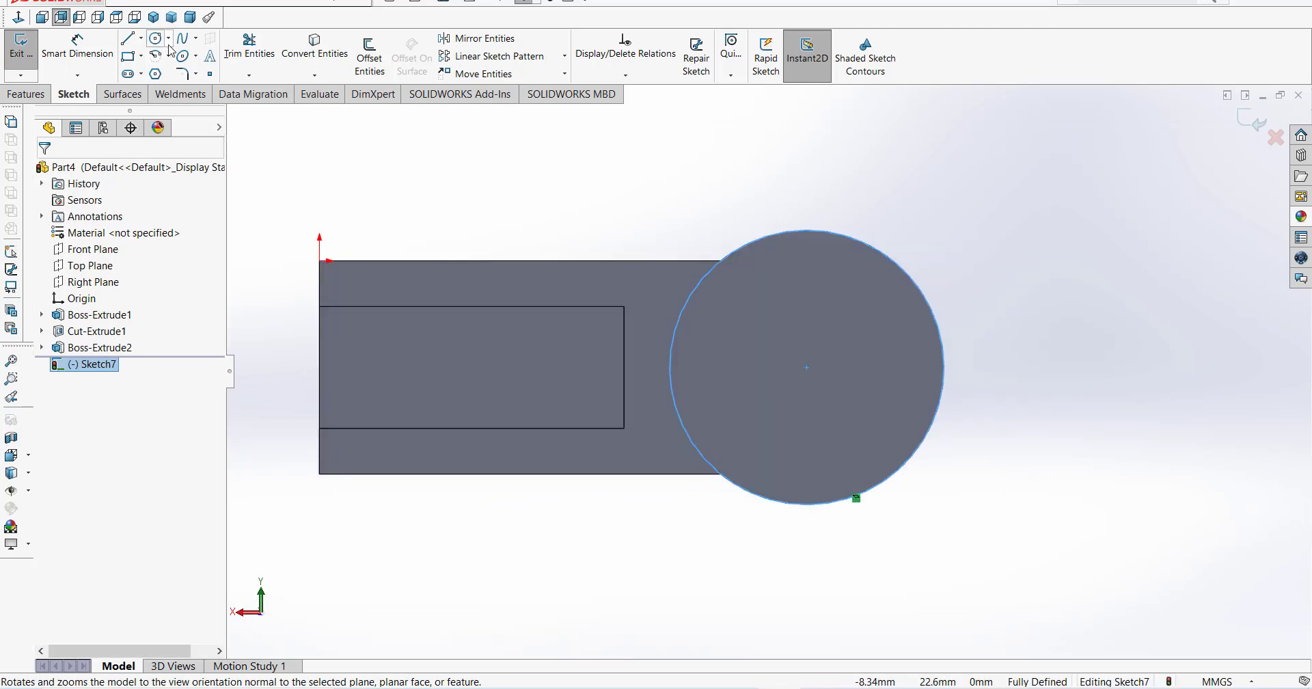
- Draw a center rectangle from the circle's centre with its corner on the circle edge
{"action": "left_click", "coordinate": [141, 56]}
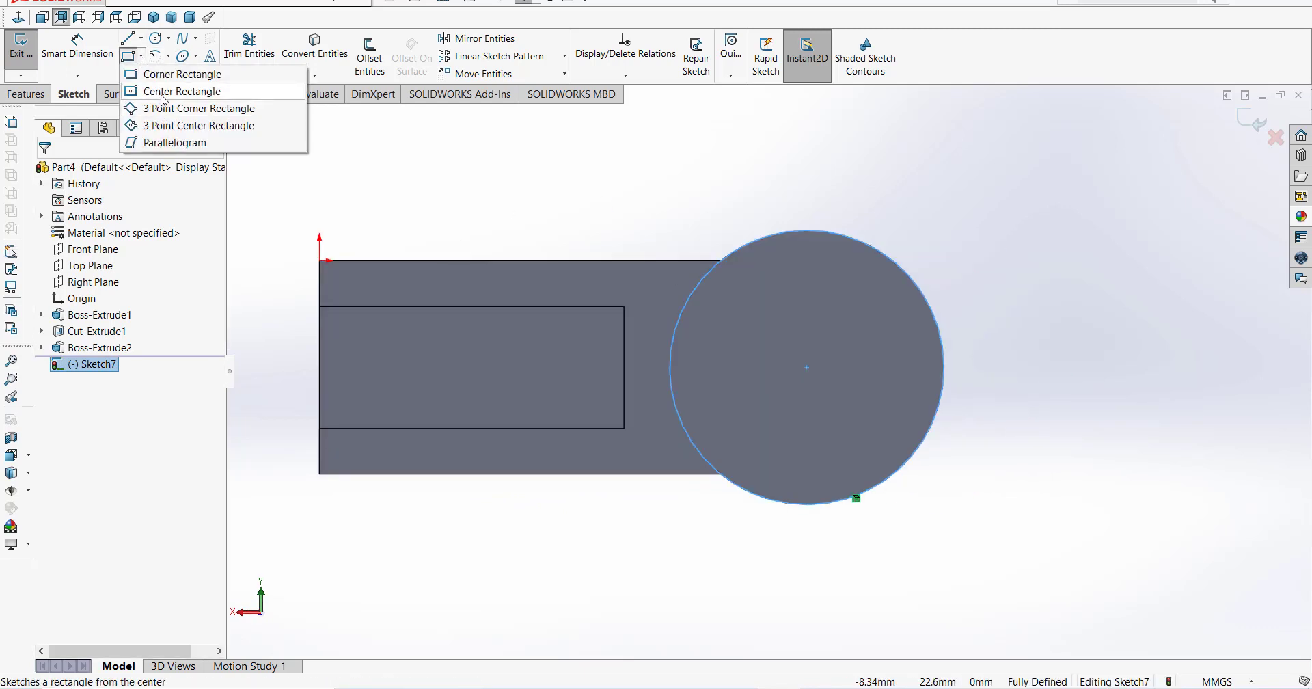
{"action": "left_click", "coordinate": [175, 90]}
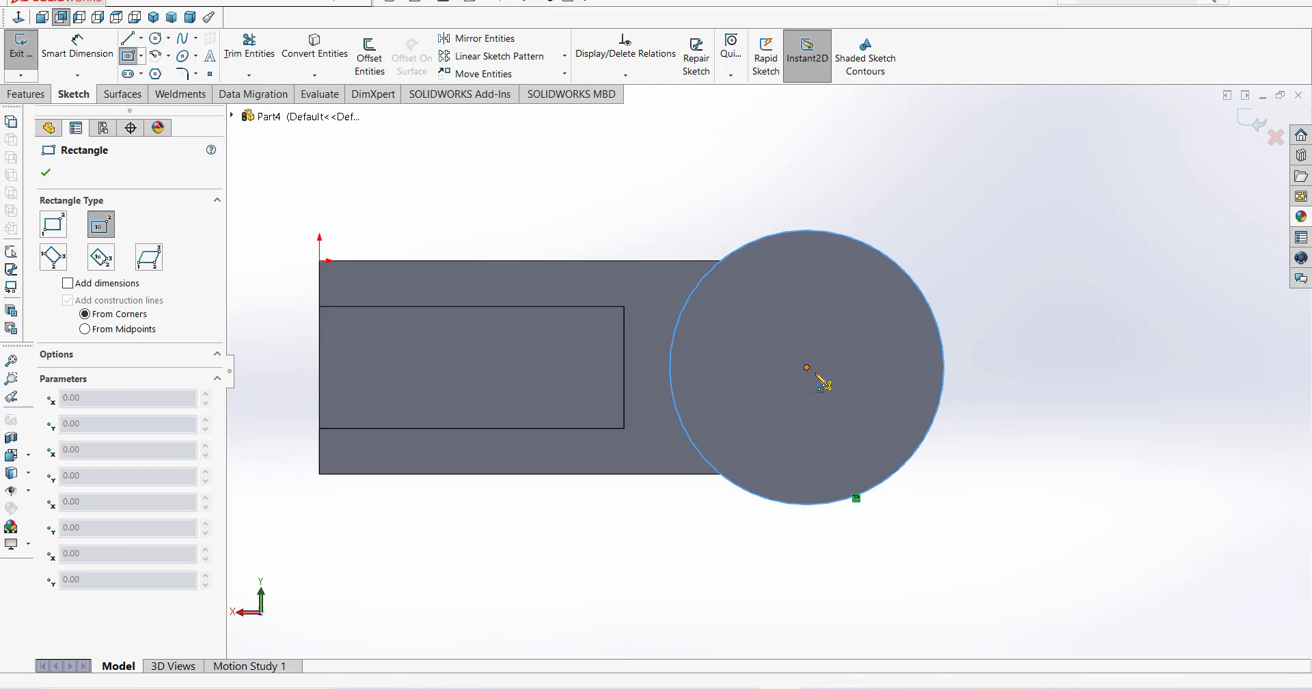
{"action": "left_click", "coordinate": [806, 367]}
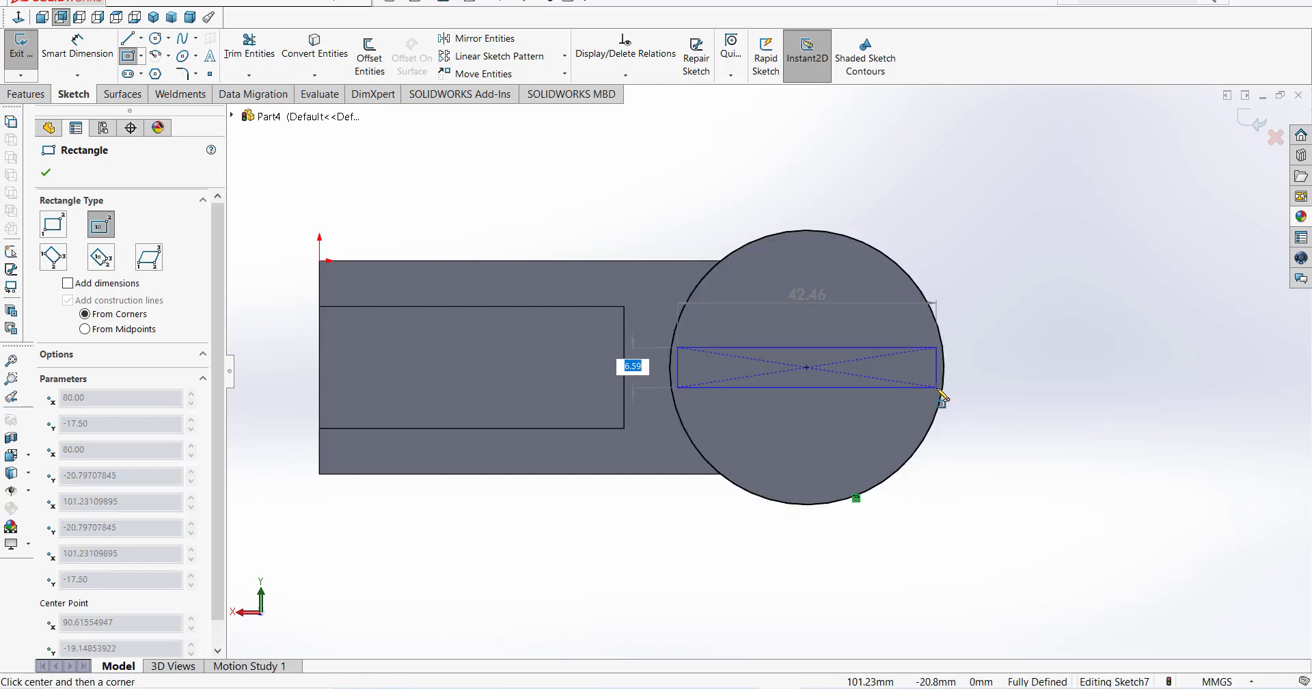
{"action": "left_click", "coordinate": [945, 386]}
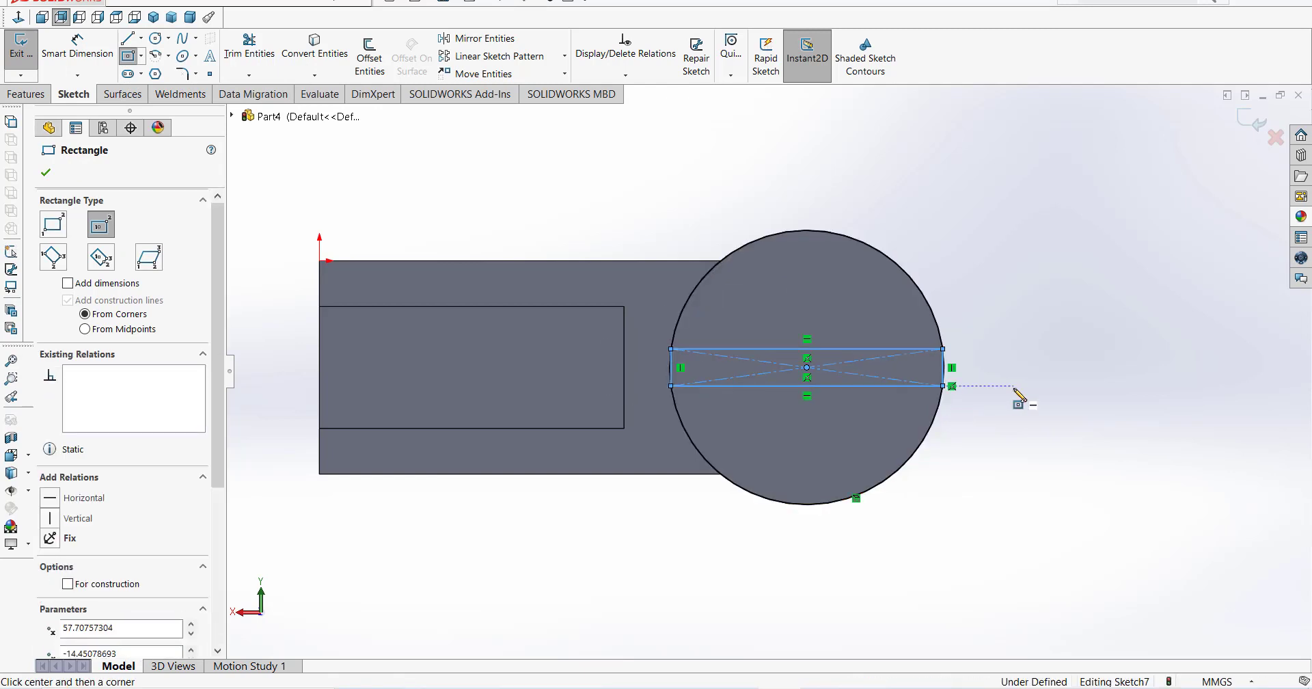
{"action": "key", "text": "Escape"}
- Dimension the rectangle's two long edges 15 mm apart
{"action": "left_click", "coordinate": [93, 55]}
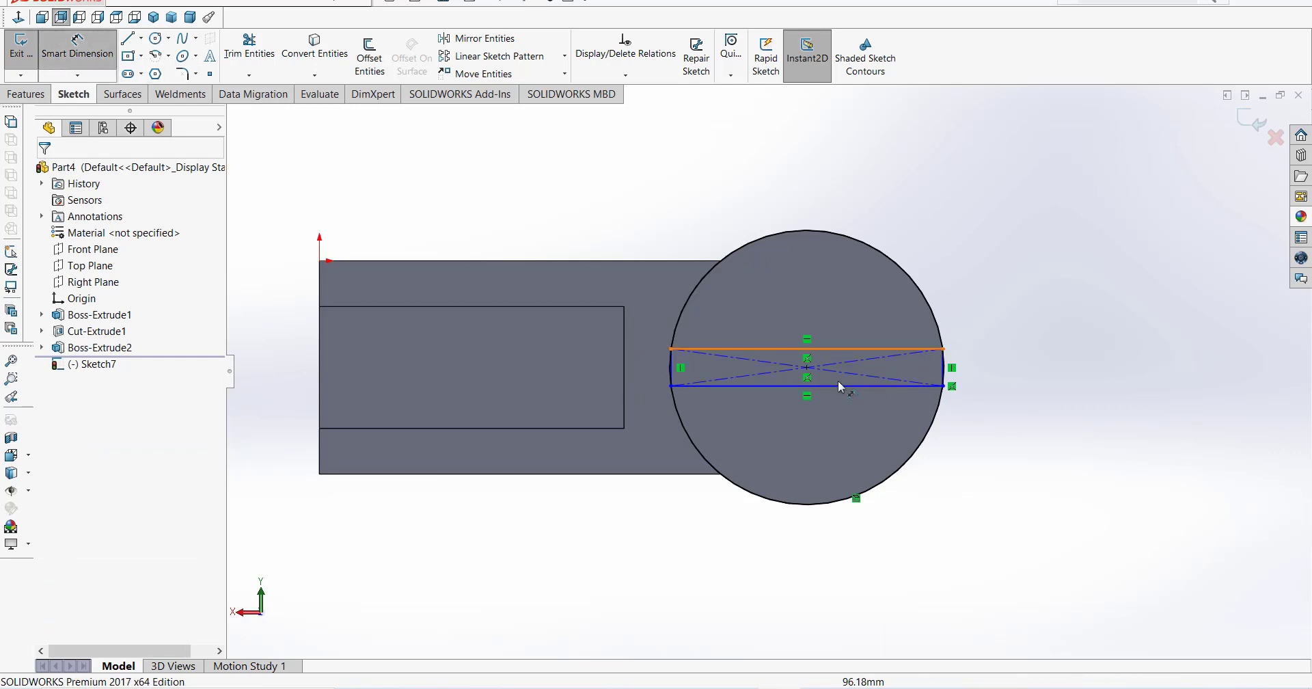
{"action": "left_click", "coordinate": [892, 349]}
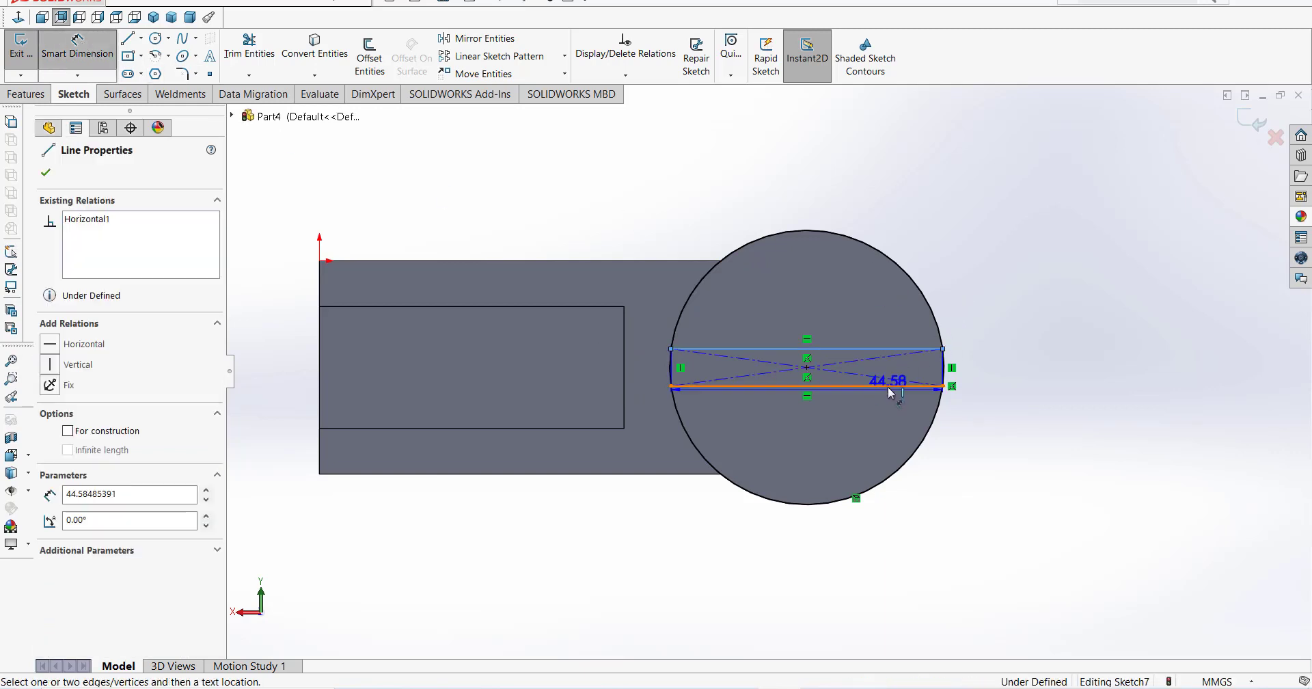
{"action": "left_click", "coordinate": [888, 387]}
{"action": "left_click", "coordinate": [1018, 374]}
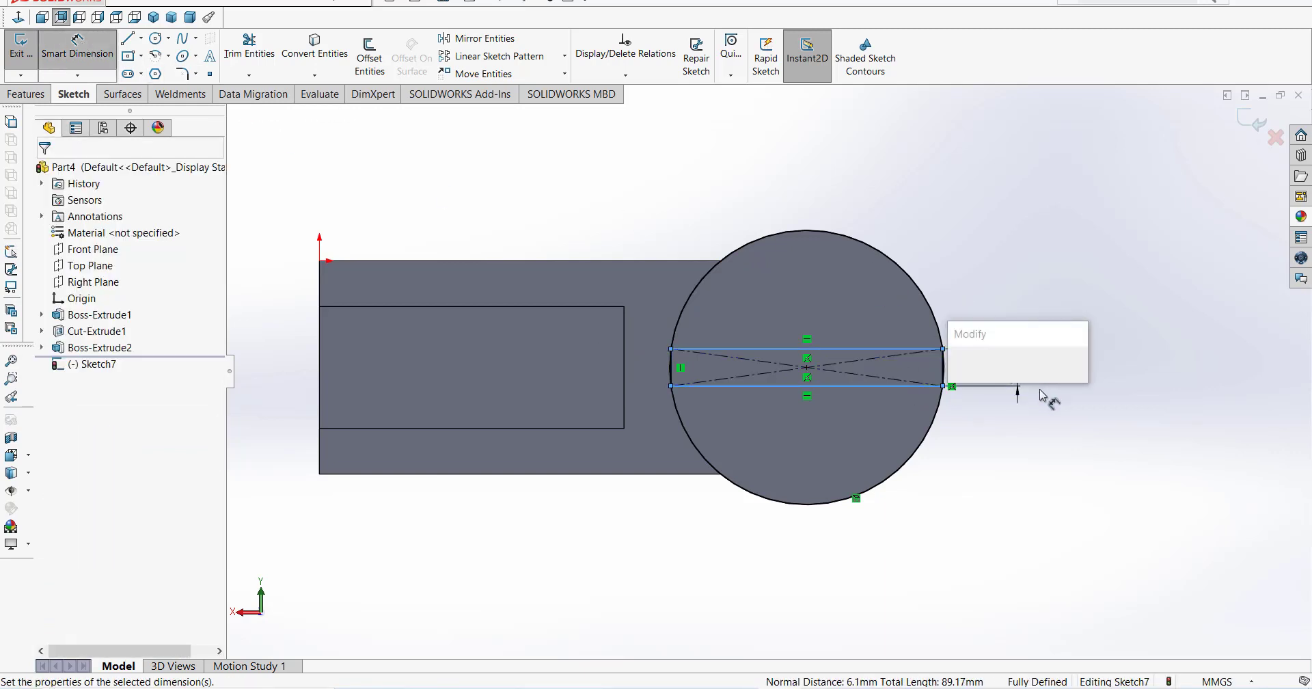
{"action": "key", "text": "Return"}
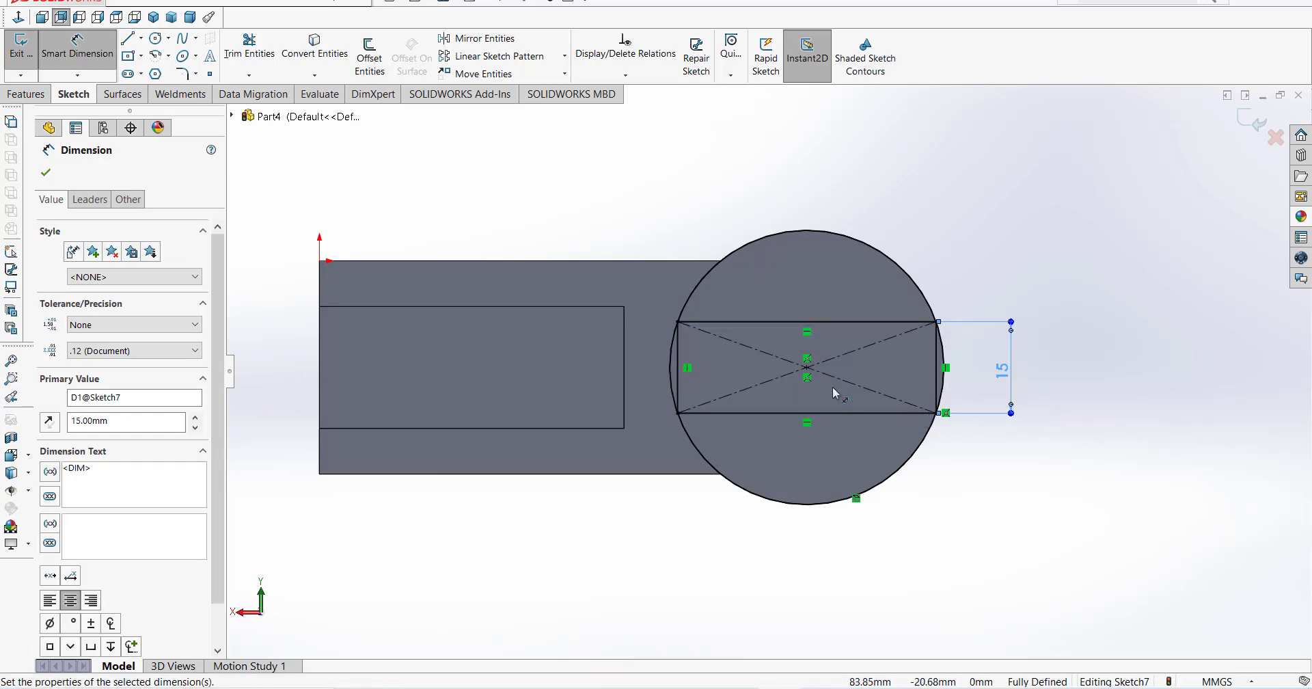
{"action": "scroll", "coordinate": [838, 384], "scroll_direction": "up", "scroll_amount": 2}
{"action": "scroll", "coordinate": [866, 378], "scroll_direction": "down", "scroll_amount": 1}
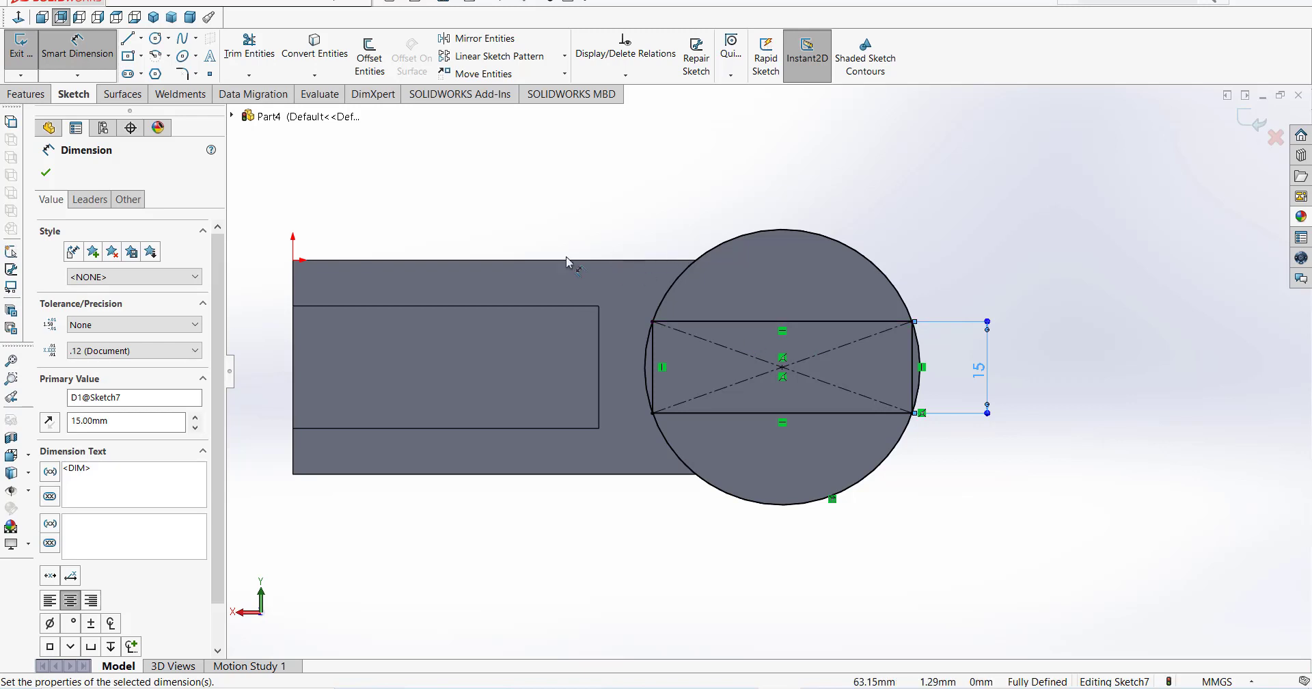
- Power-trim the rectangle's short sides, then undo to restore the full rectangle
{"action": "left_click", "coordinate": [263, 53]}
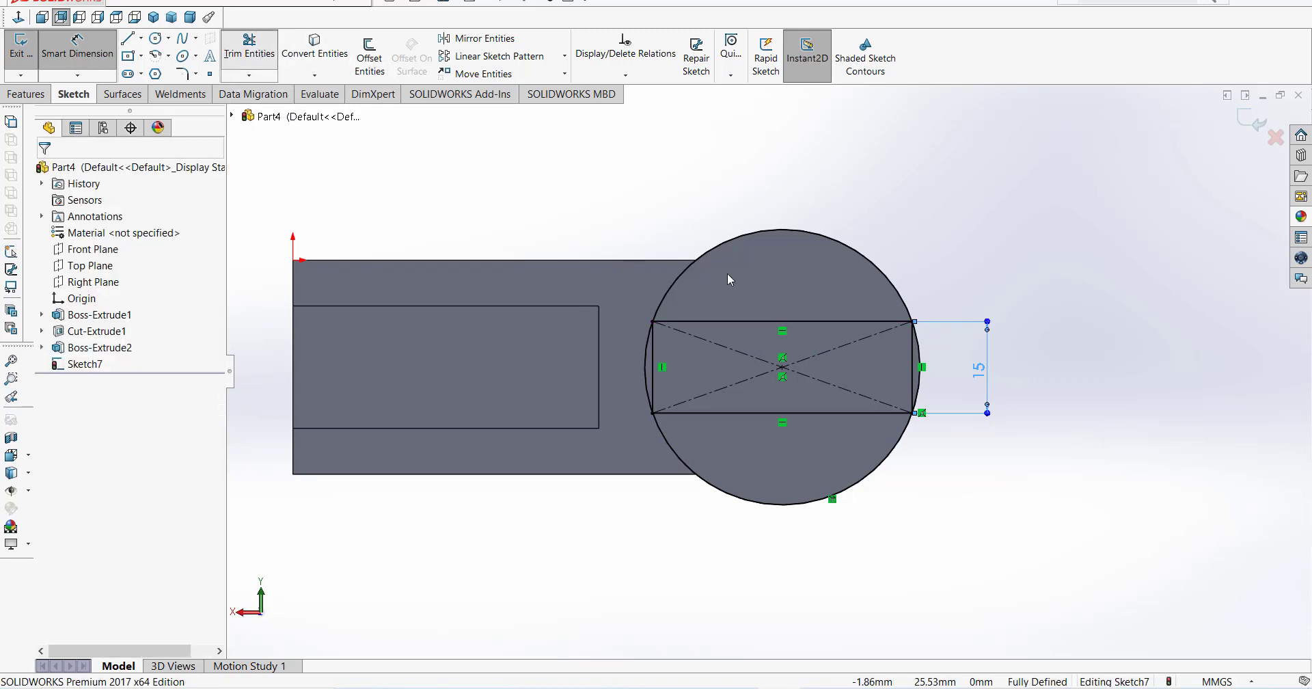
{"action": "mouse_move", "coordinate": [725, 283]}
{"action": "left_mouse_down"}
{"action": "mouse_move", "coordinate": [643, 293]}
{"action": "mouse_move", "coordinate": [928, 298]}
{"action": "left_mouse_up"}
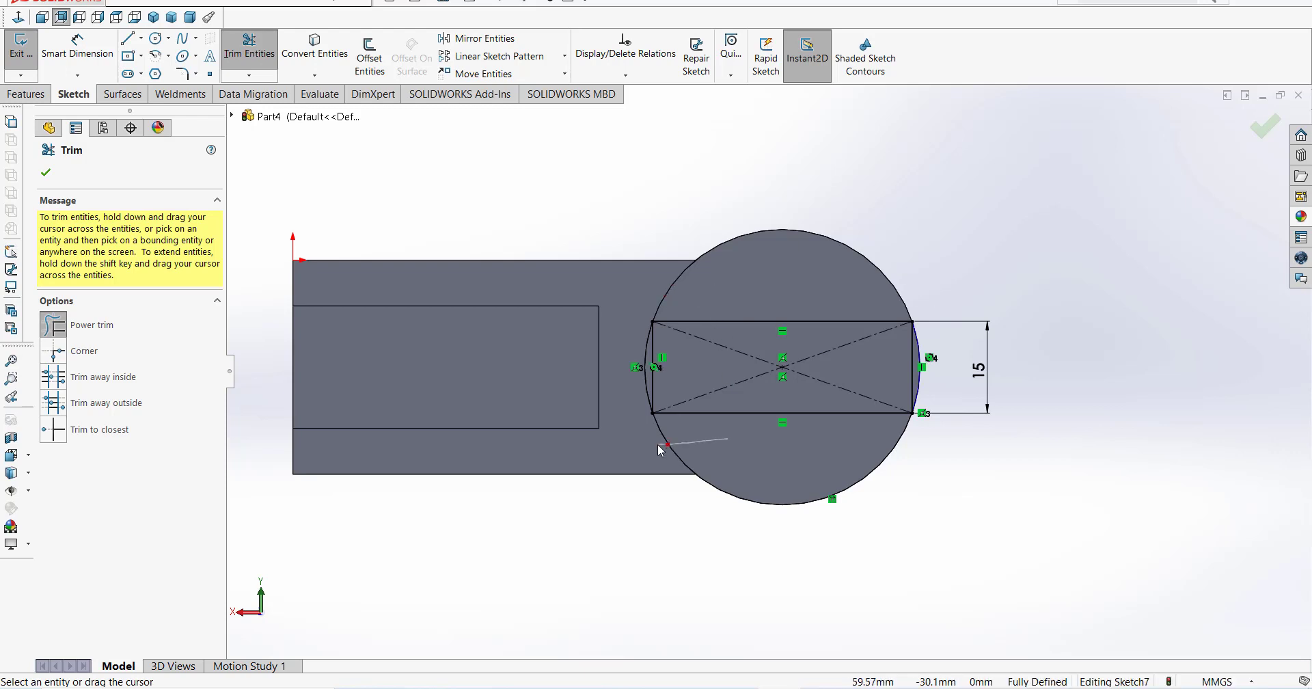
{"action": "scroll", "coordinate": [704, 347], "scroll_direction": "down", "scroll_amount": 3}
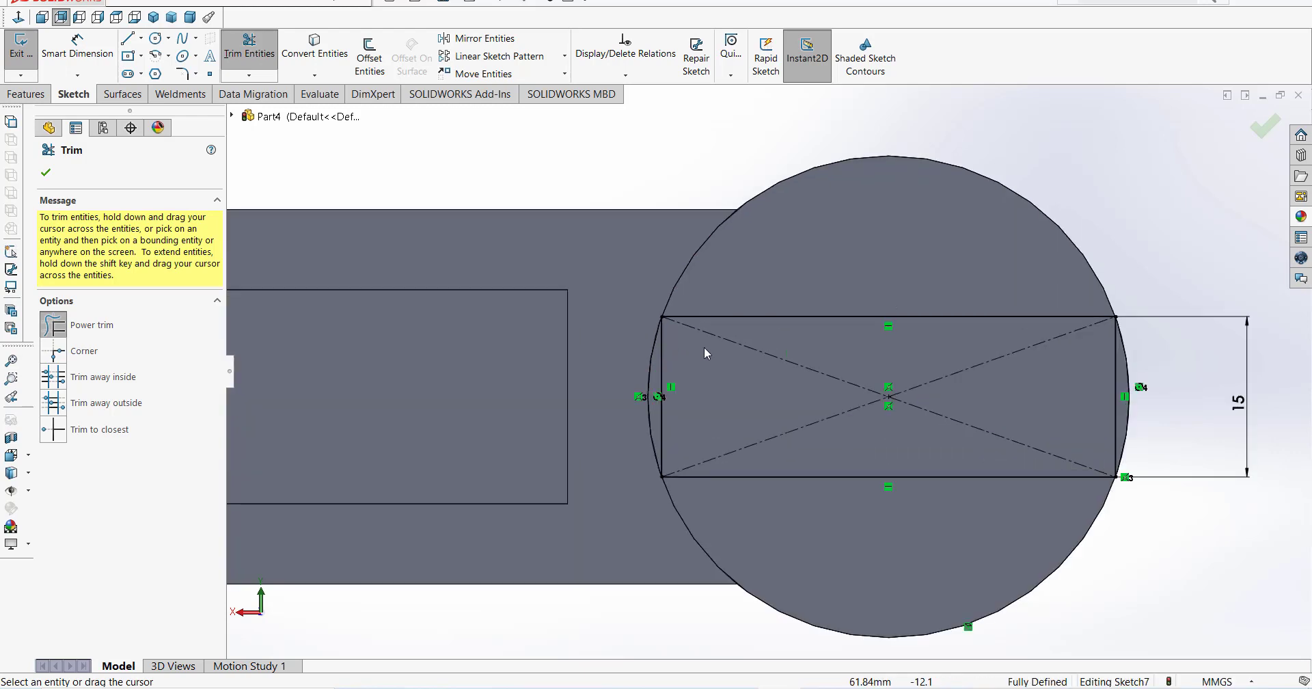
{"action": "scroll", "coordinate": [691, 357], "scroll_direction": "down", "scroll_amount": 1}
{"action": "left_click_drag", "start_coordinate": [691, 357], "coordinate": [938, 398]}
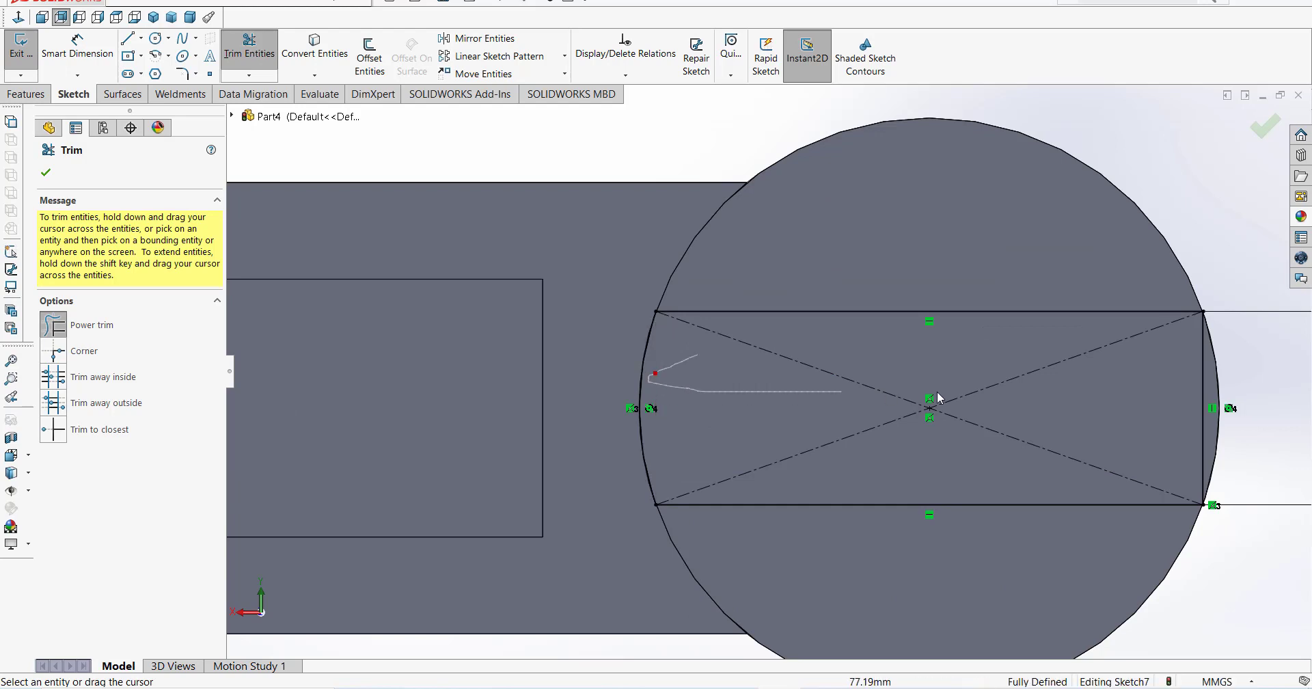
{"action": "left_click_drag", "start_coordinate": [1177, 383], "coordinate": [1211, 399]}
{"action": "scroll", "coordinate": [804, 392], "scroll_direction": "up", "scroll_amount": 2}
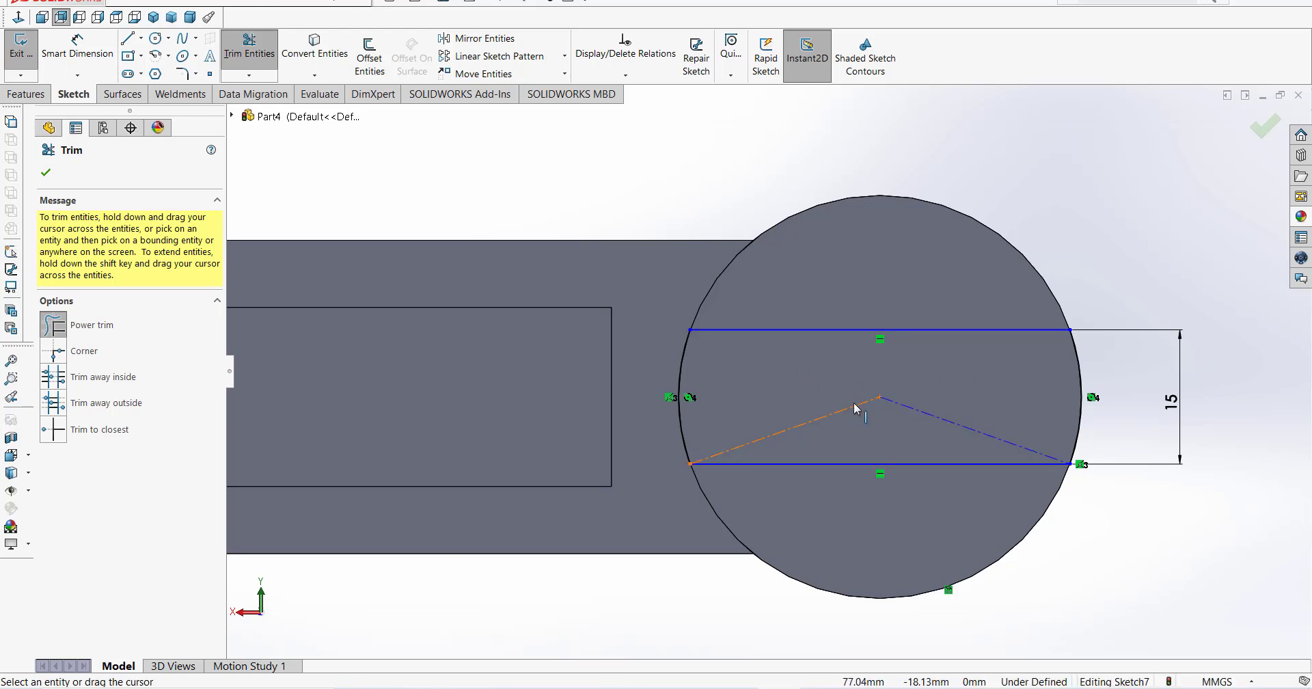
{"action": "key", "text": "Escape"}
{"action": "key", "text": "ctrl+z"}
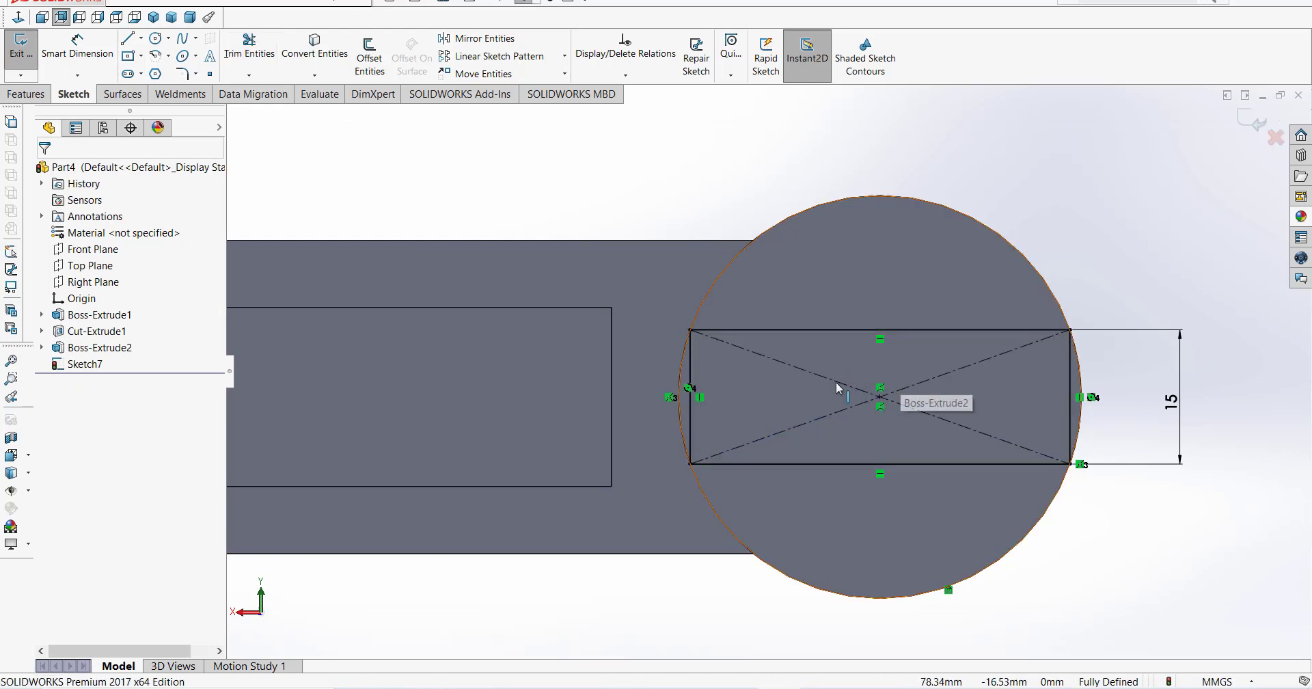
- Trim the band's ends back to the circle again and exit the sketch
{"action": "left_click", "coordinate": [249, 48]}
{"action": "scroll", "coordinate": [762, 335], "scroll_direction": "up", "scroll_amount": 3}
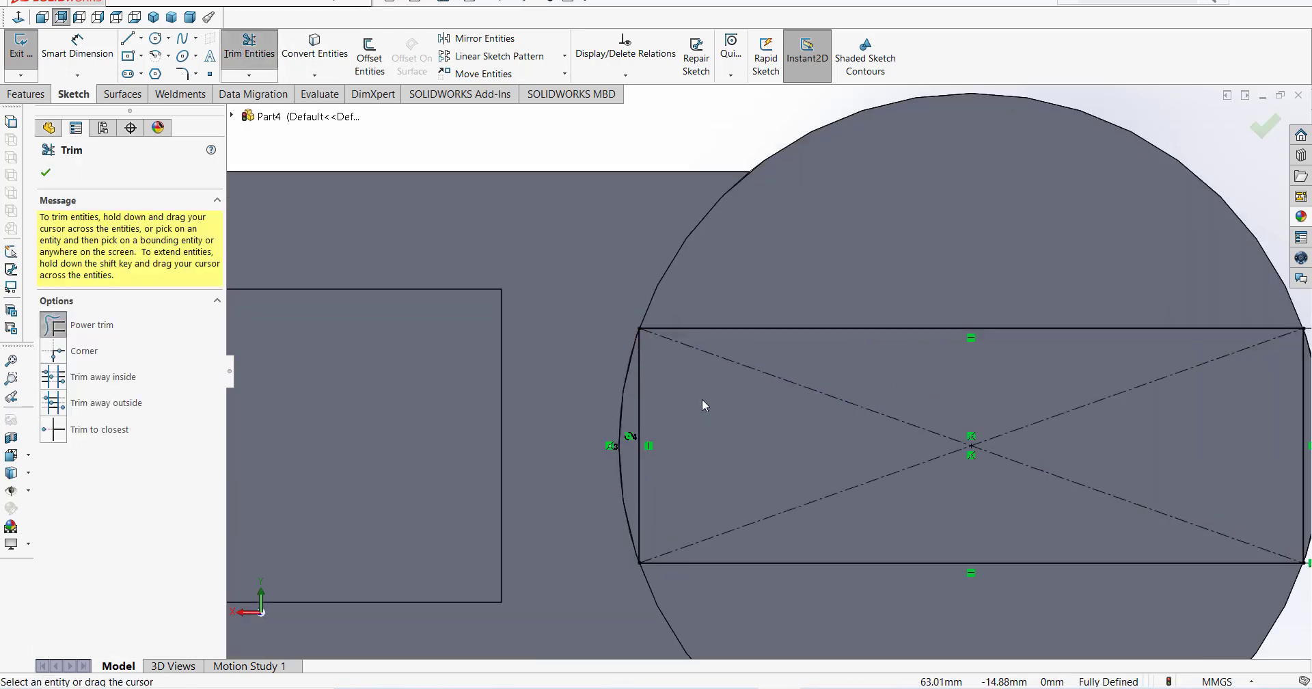
{"action": "scroll", "coordinate": [662, 408], "scroll_direction": "down", "scroll_amount": 2}
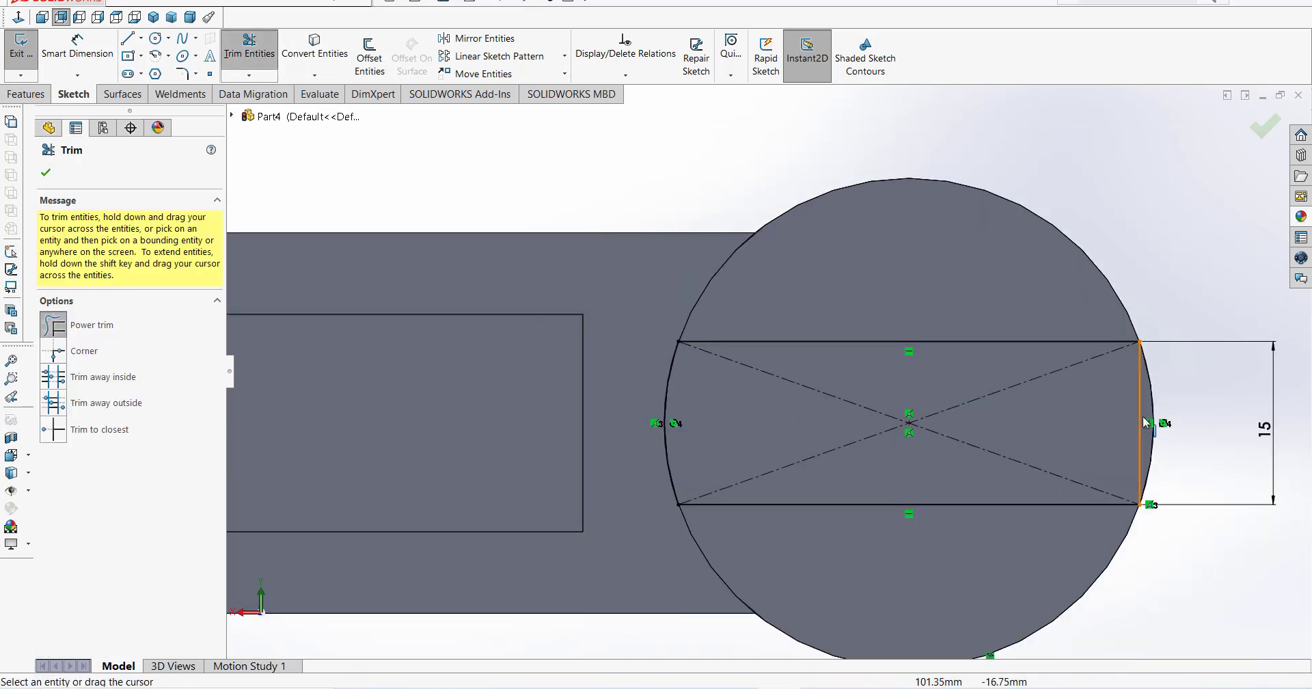
{"action": "scroll", "coordinate": [1148, 410], "scroll_direction": "up", "scroll_amount": 4}
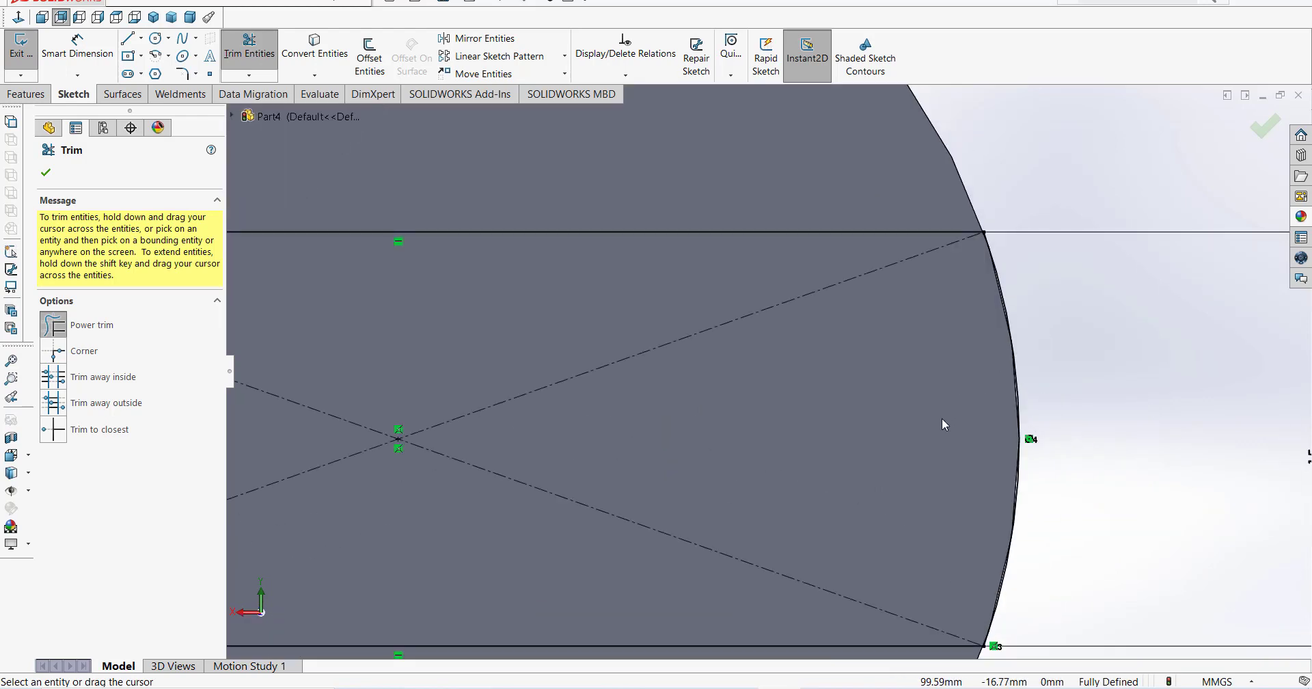
{"action": "scroll", "coordinate": [942, 416], "scroll_direction": "down", "scroll_amount": 3}
{"action": "scroll", "coordinate": [682, 428], "scroll_direction": "down", "scroll_amount": 2}
{"action": "scroll", "coordinate": [464, 338], "scroll_direction": "up", "scroll_amount": 2}
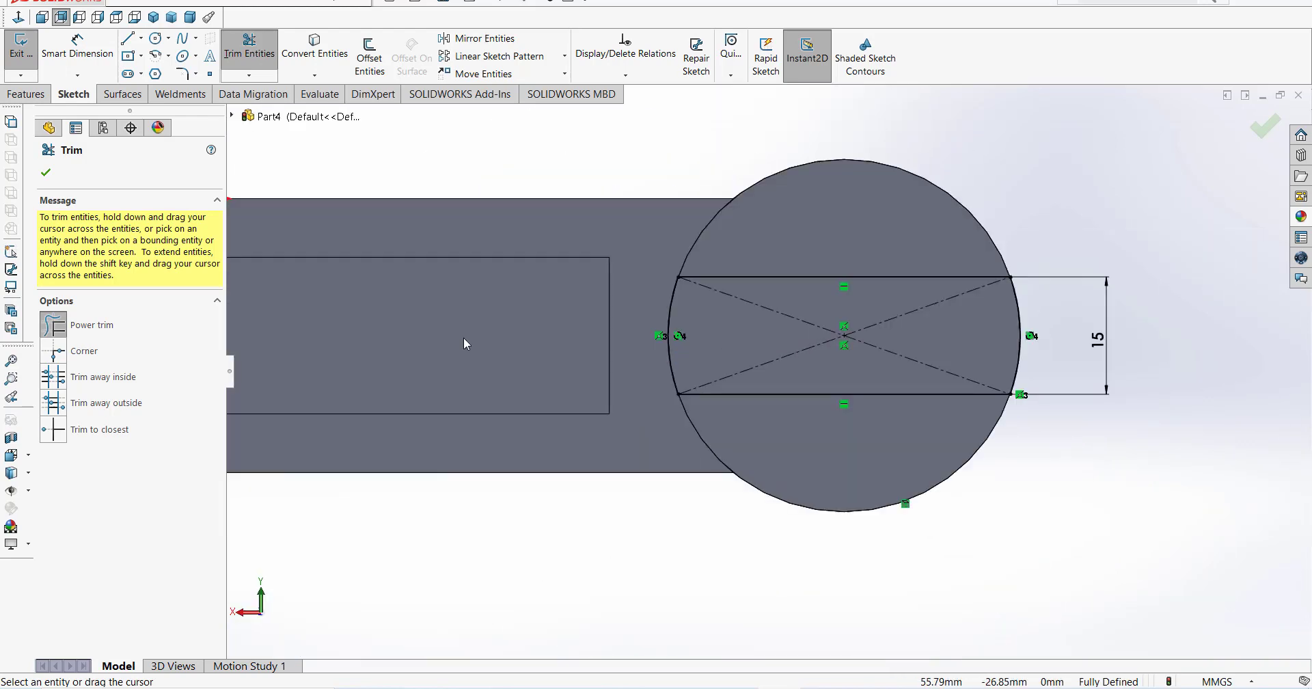
{"action": "left_click", "coordinate": [47, 175]}
{"action": "mouse_move", "coordinate": [953, 254]}
{"action": "middle_mouse_down"}
{"action": "mouse_move", "coordinate": [940, 341]}
{"action": "mouse_move", "coordinate": [954, 345]}
{"action": "middle_mouse_up"}
{"action": "left_click", "coordinate": [1255, 129]}
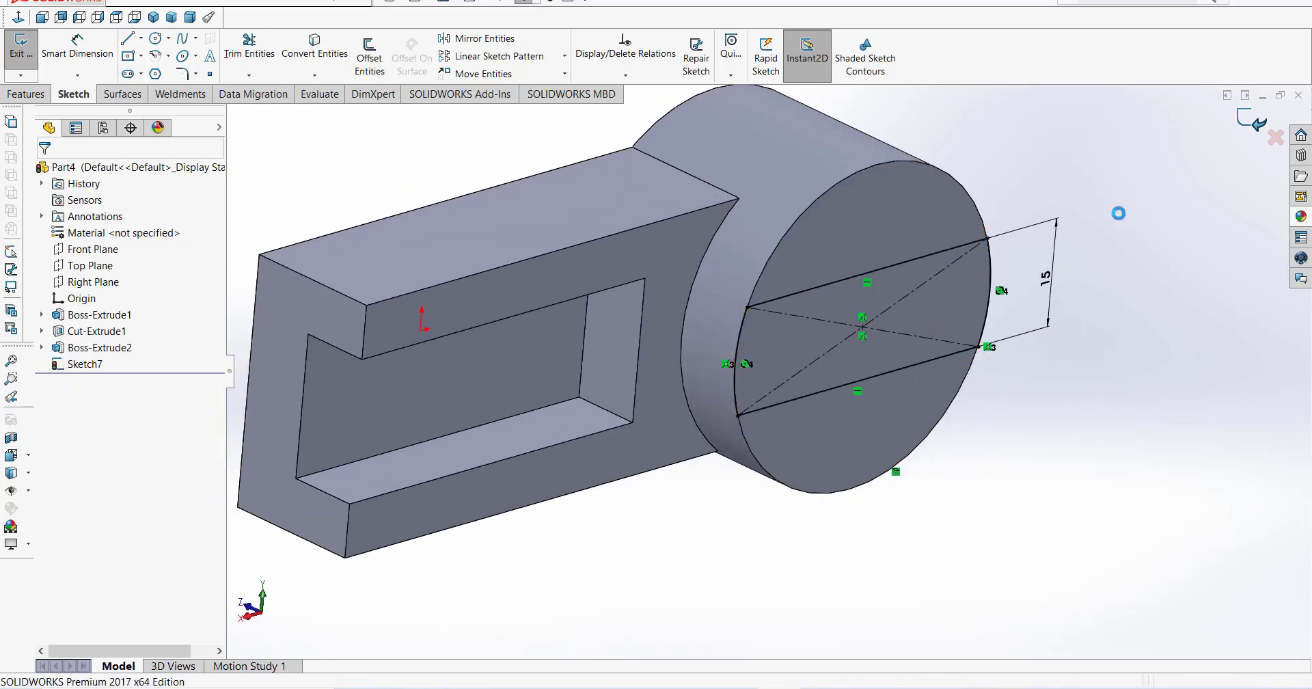
- Extrude the 15 mm band 5 mm out as a rib, then open the drawing in Photos
{"action": "left_click", "coordinate": [26, 93]}
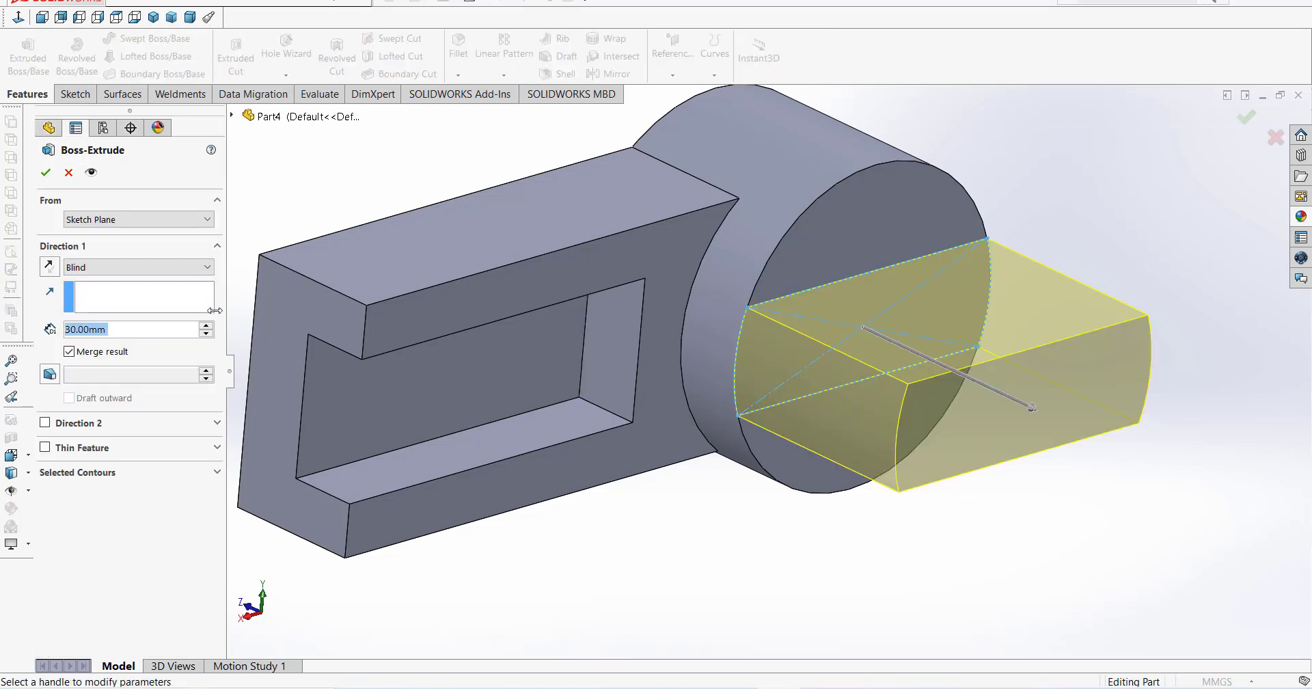
{"action": "type", "text": "5"}
{"action": "key", "text": "Return"}
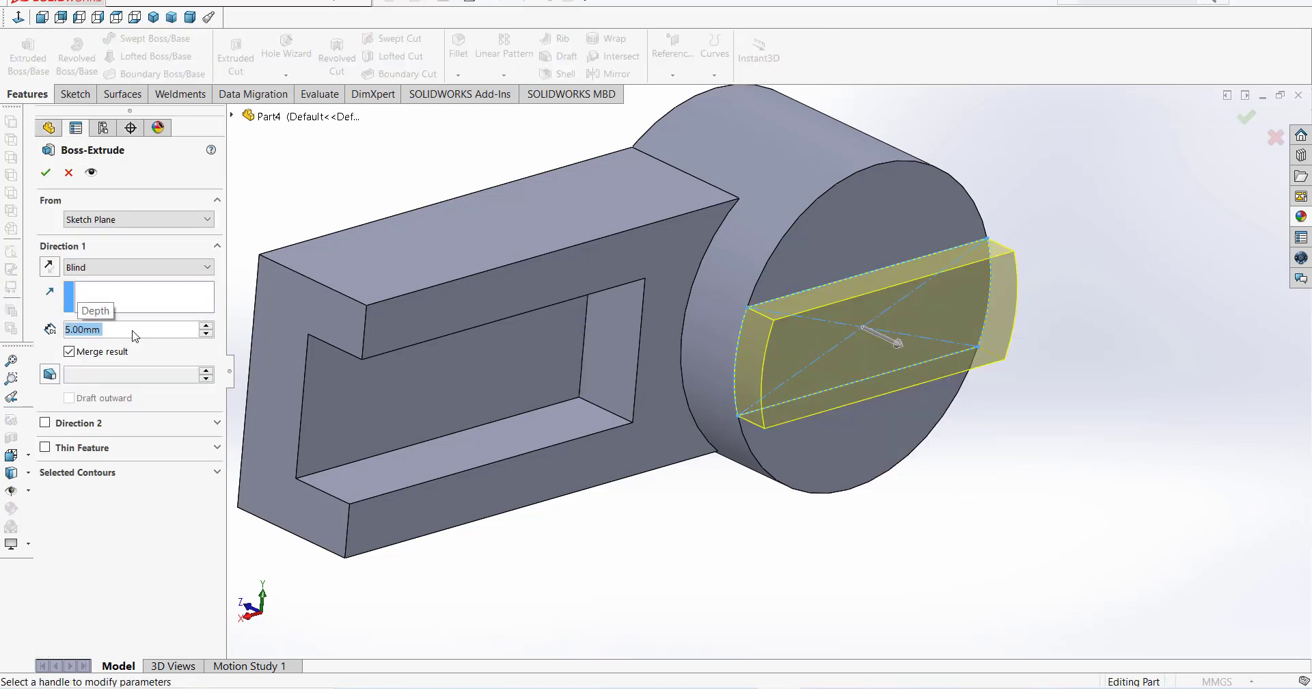
{"action": "left_click", "coordinate": [47, 173]}
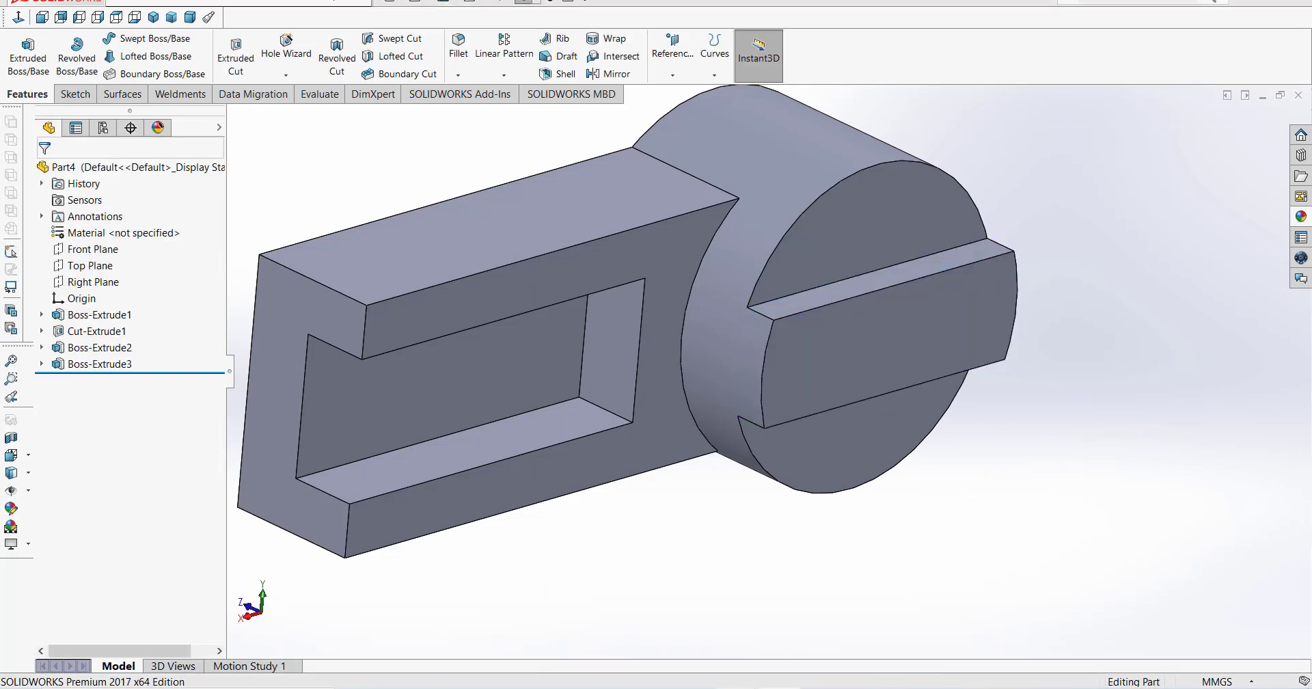
{"action": "left_click", "coordinate": [644, 616]}
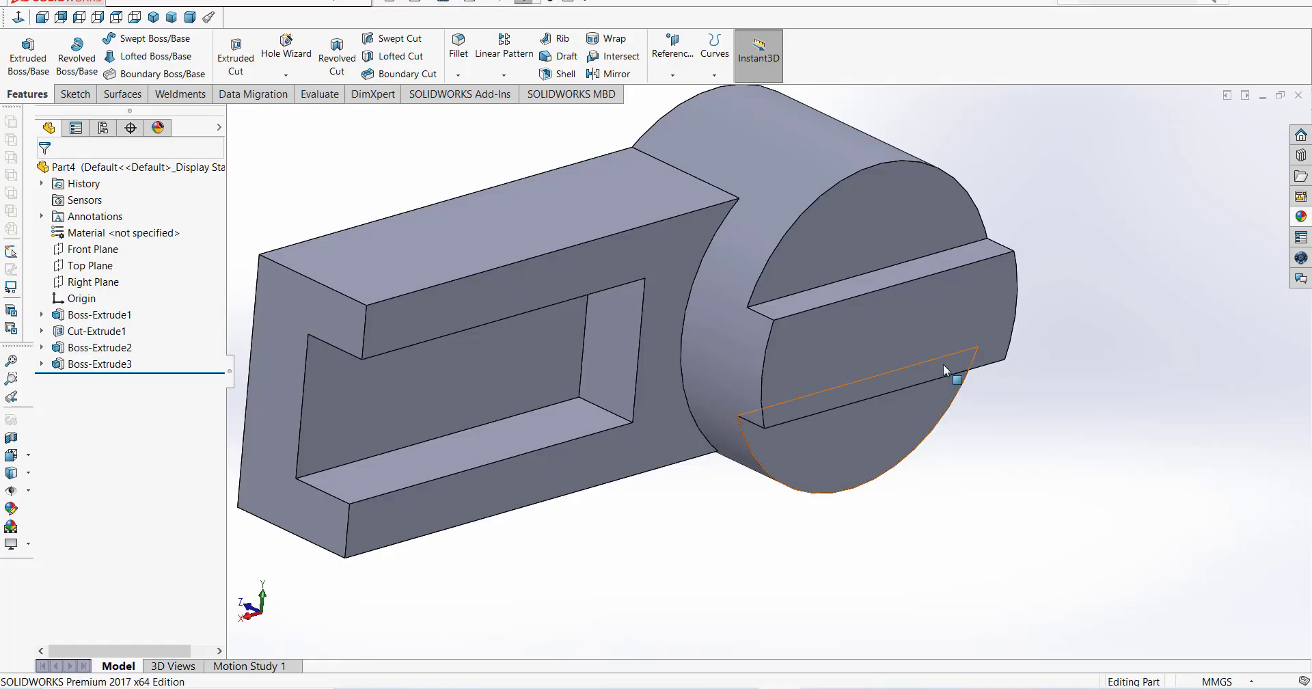
- Switch from the Photos drawing back to the Part4 model in SOLIDWORKS
{"action": "left_click", "coordinate": [943, 352]}
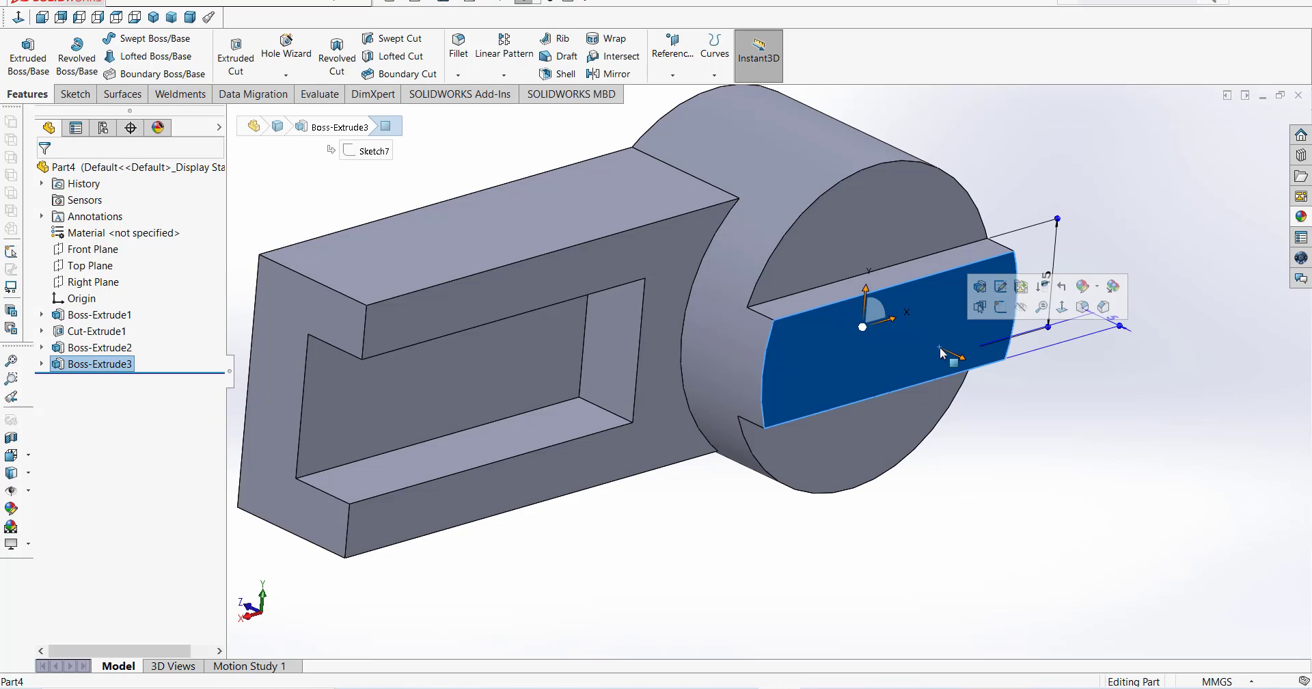
- Sketch a Ø20 circle centred on the boss, on the rib face
{"action": "left_click", "coordinate": [1064, 322]}
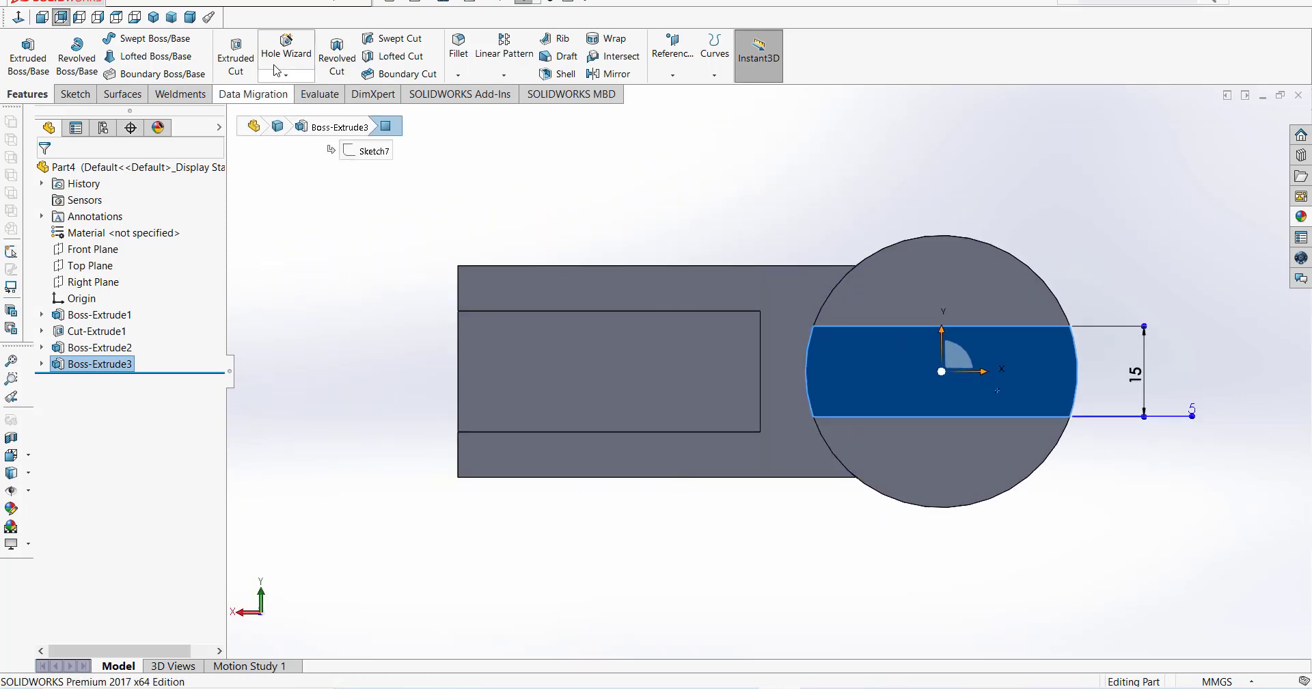
{"action": "left_click", "coordinate": [236, 54]}
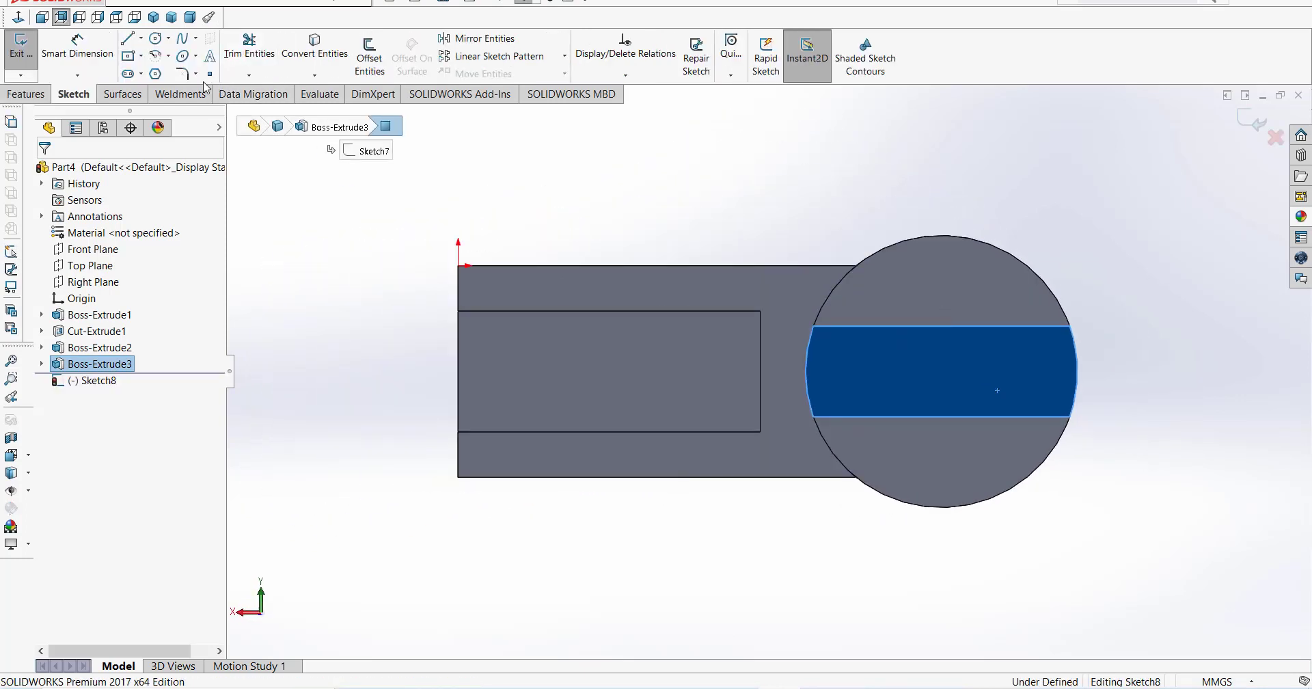
{"action": "left_click", "coordinate": [156, 38]}
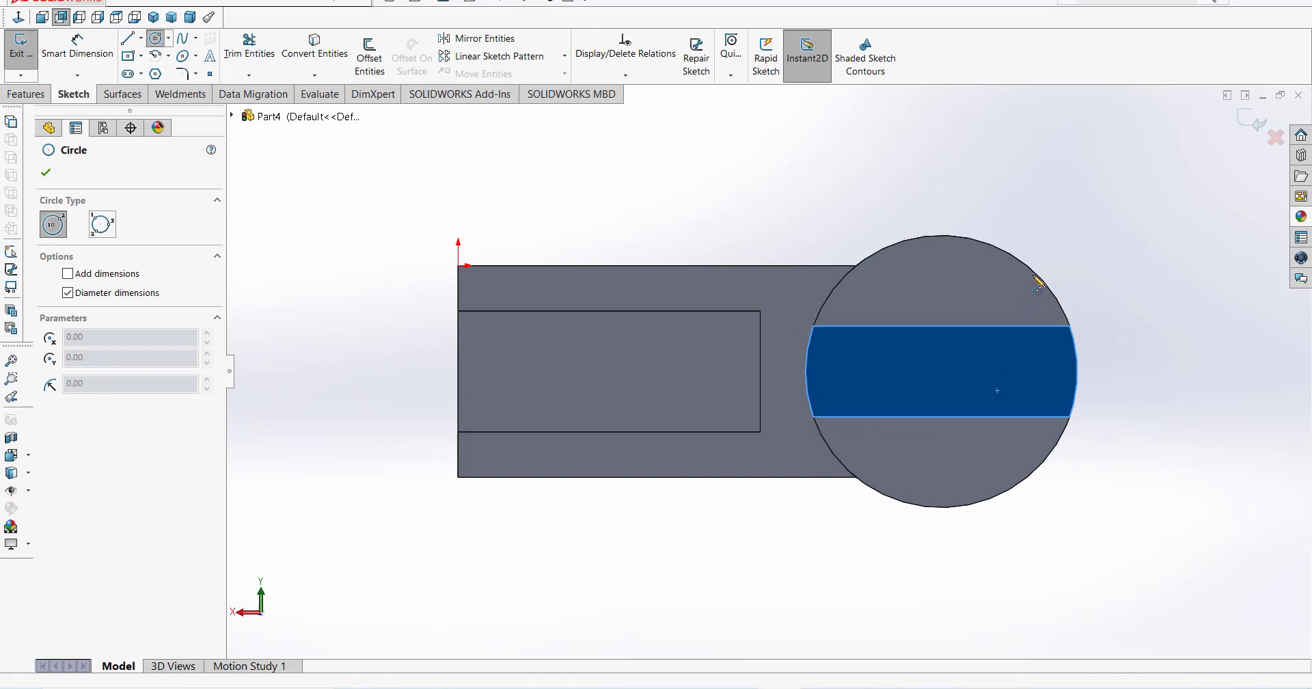
{"action": "left_click", "coordinate": [942, 372]}
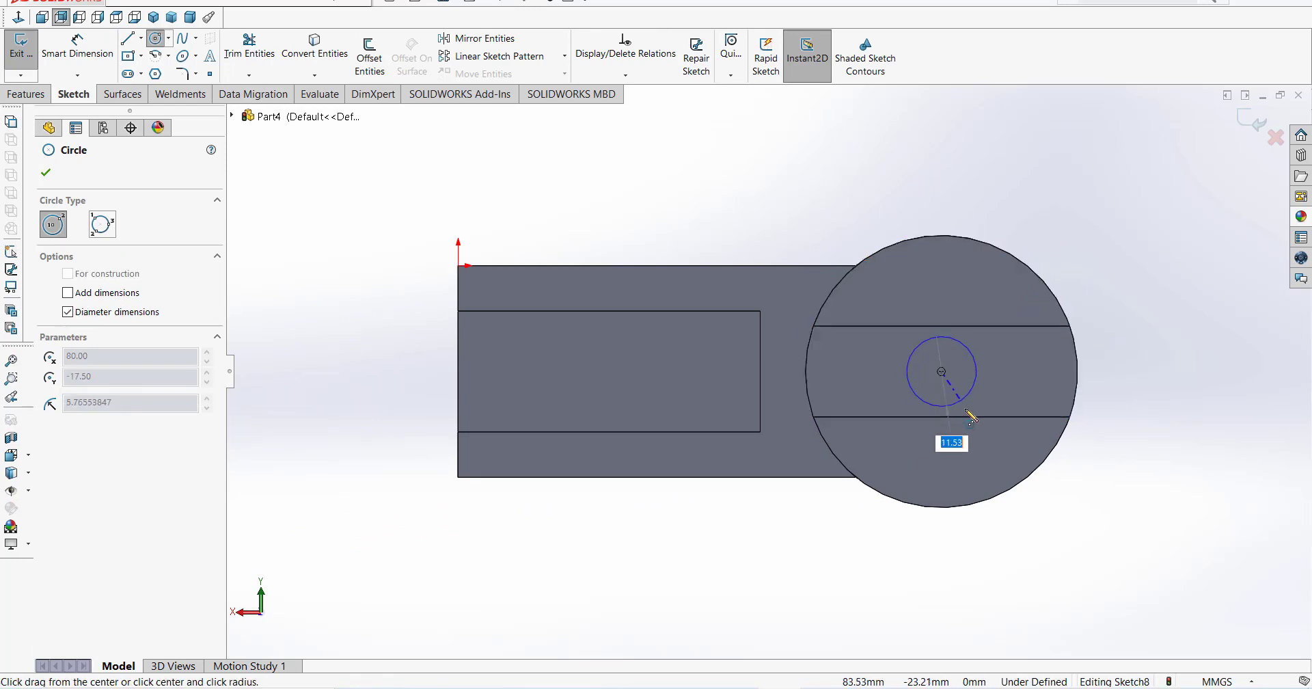
{"action": "left_click", "coordinate": [942, 425]}
{"action": "left_click", "coordinate": [90, 46]}
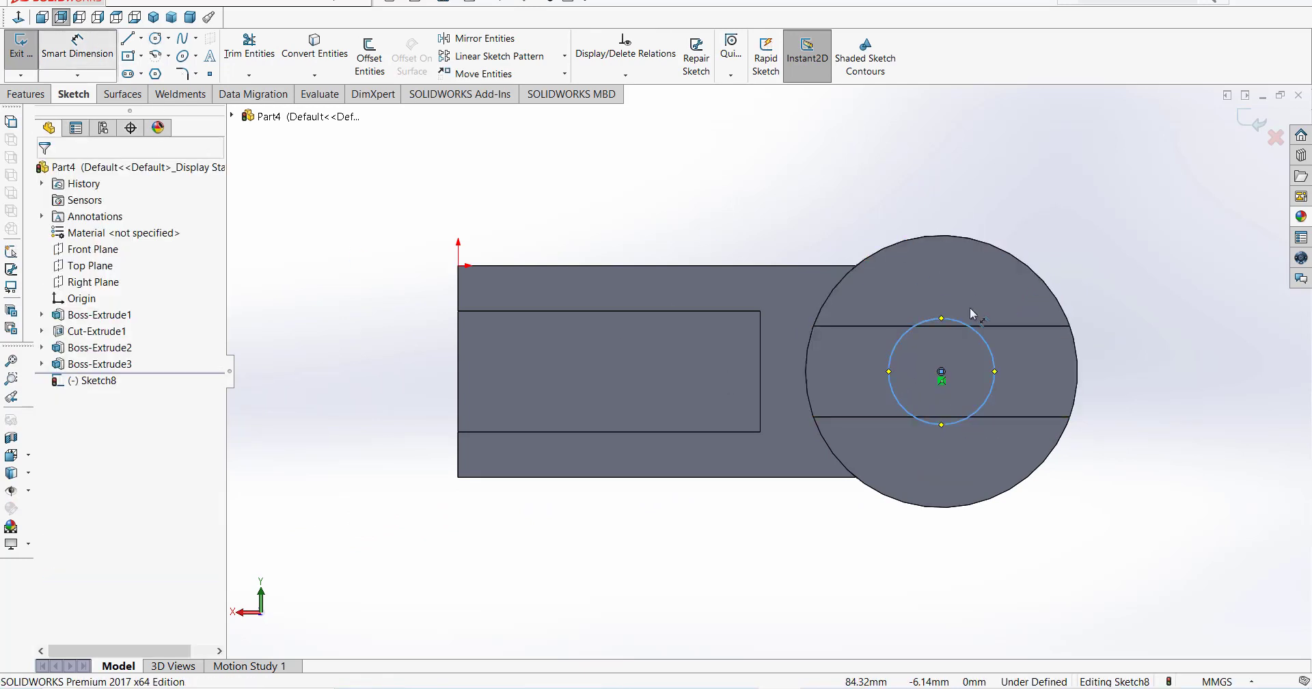
{"action": "left_click", "coordinate": [953, 319]}
{"action": "left_click", "coordinate": [1056, 215]}
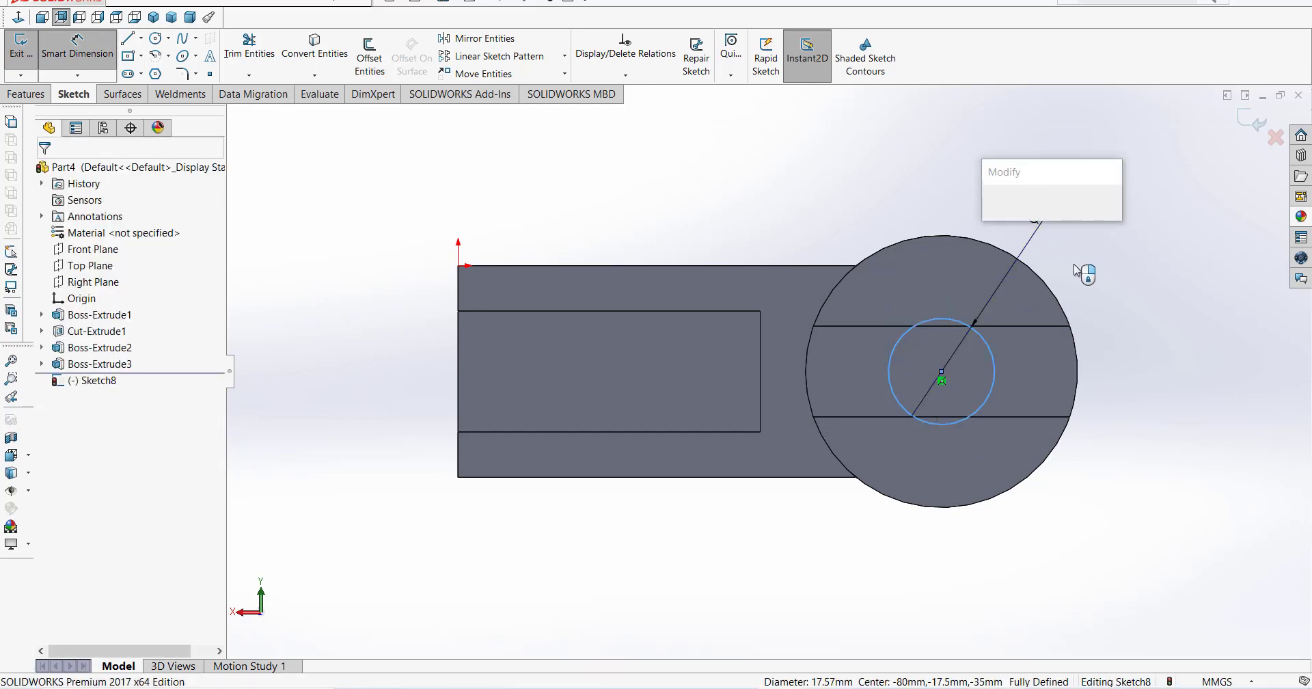
{"action": "key", "text": "Return"}
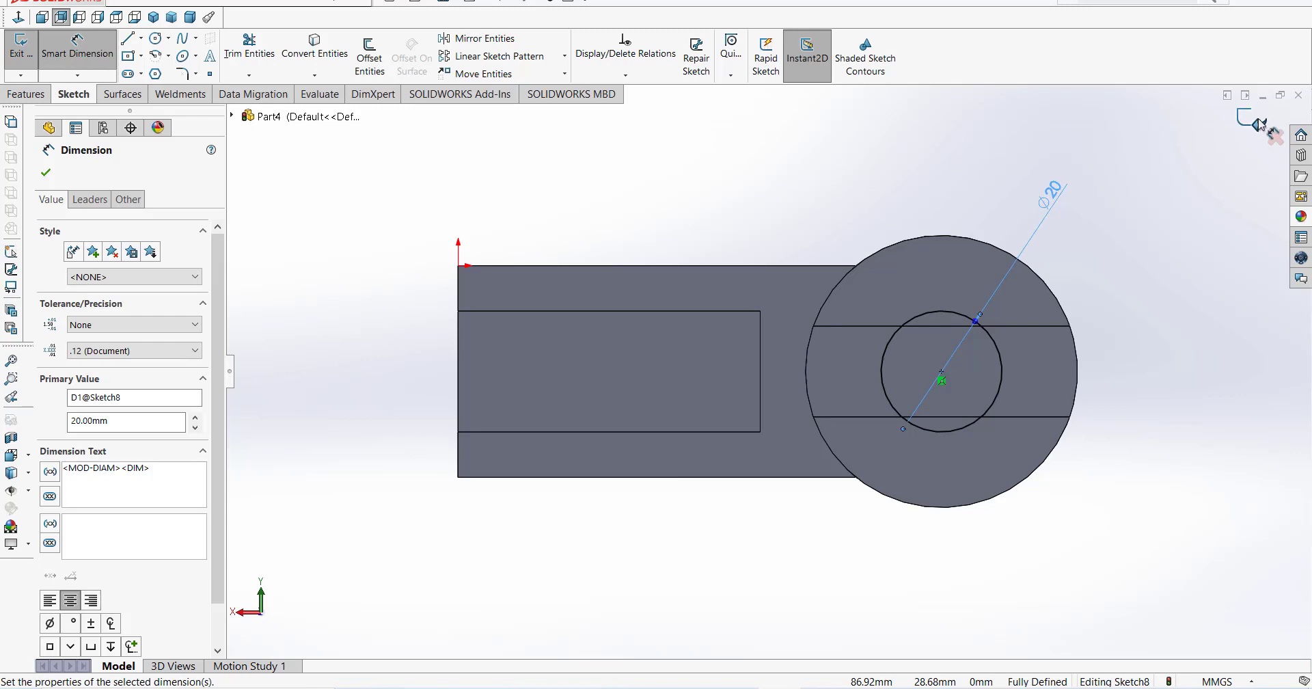
{"action": "left_click", "coordinate": [1260, 123]}
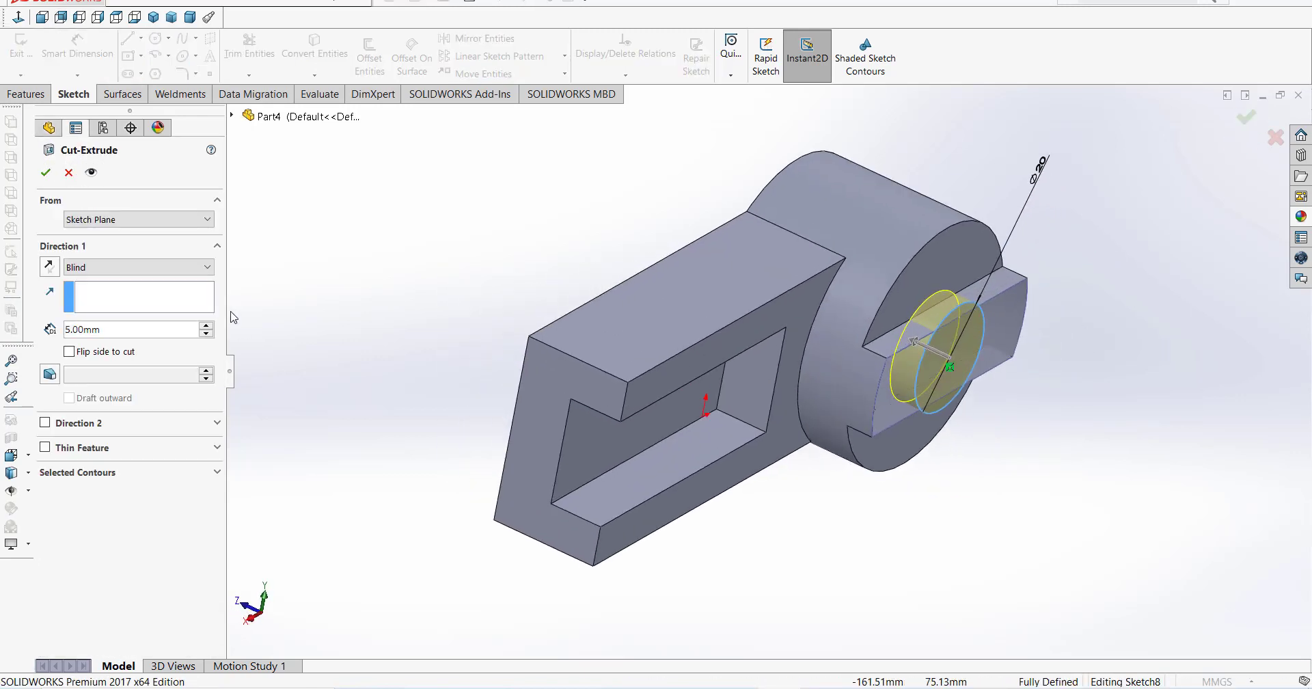
- Cut the Ø20 bore Through All, creating Cut-Extrude2
{"action": "left_click", "coordinate": [123, 266]}
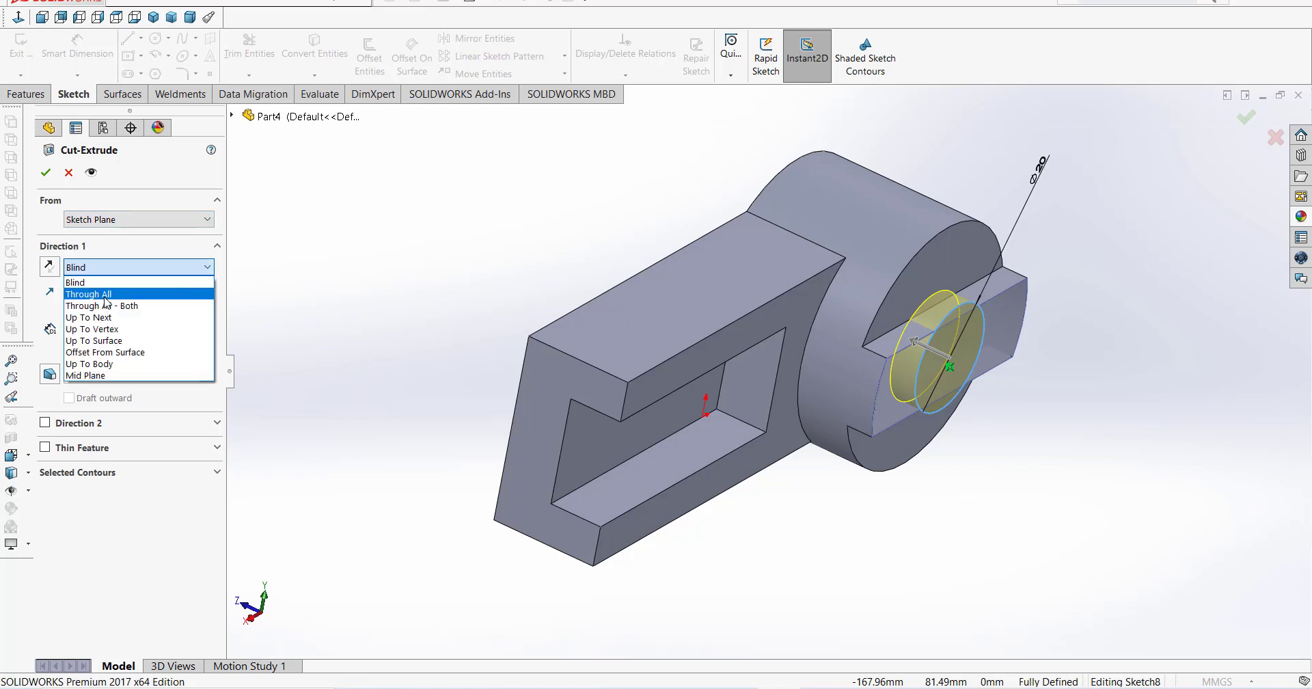
{"action": "left_click", "coordinate": [112, 287]}
{"action": "key", "text": "Return"}
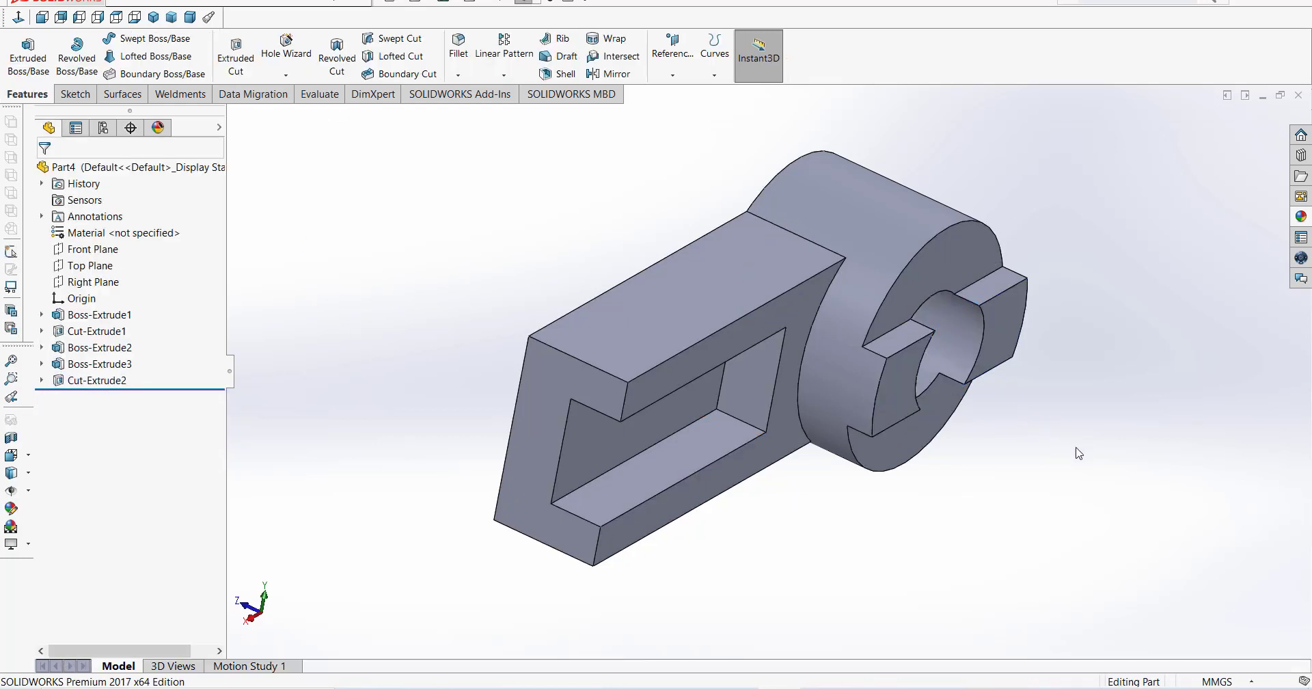
- Open a sketch on the pocket floor and draw two level circles inside it
{"action": "middle_click_drag", "start_coordinate": [1077, 449], "coordinate": [1046, 443]}
{"action": "key", "text": "f"}
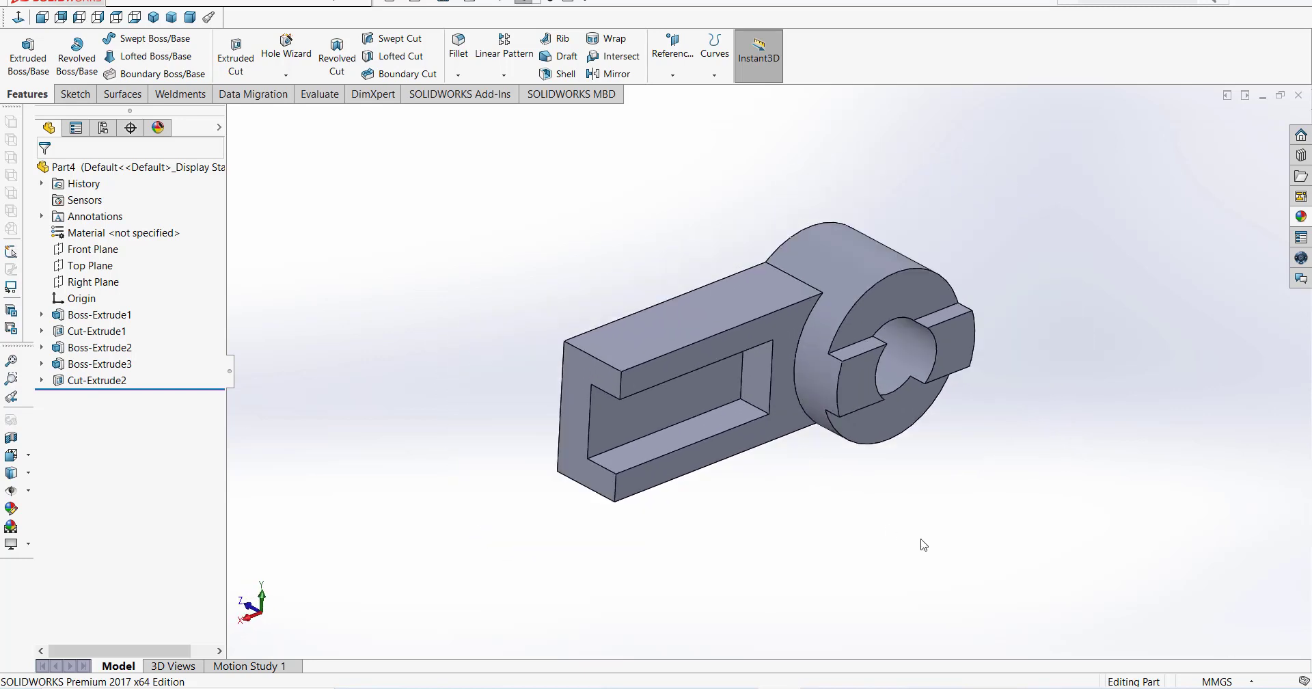
{"action": "middle_click_drag", "start_coordinate": [884, 458], "coordinate": [887, 476]}
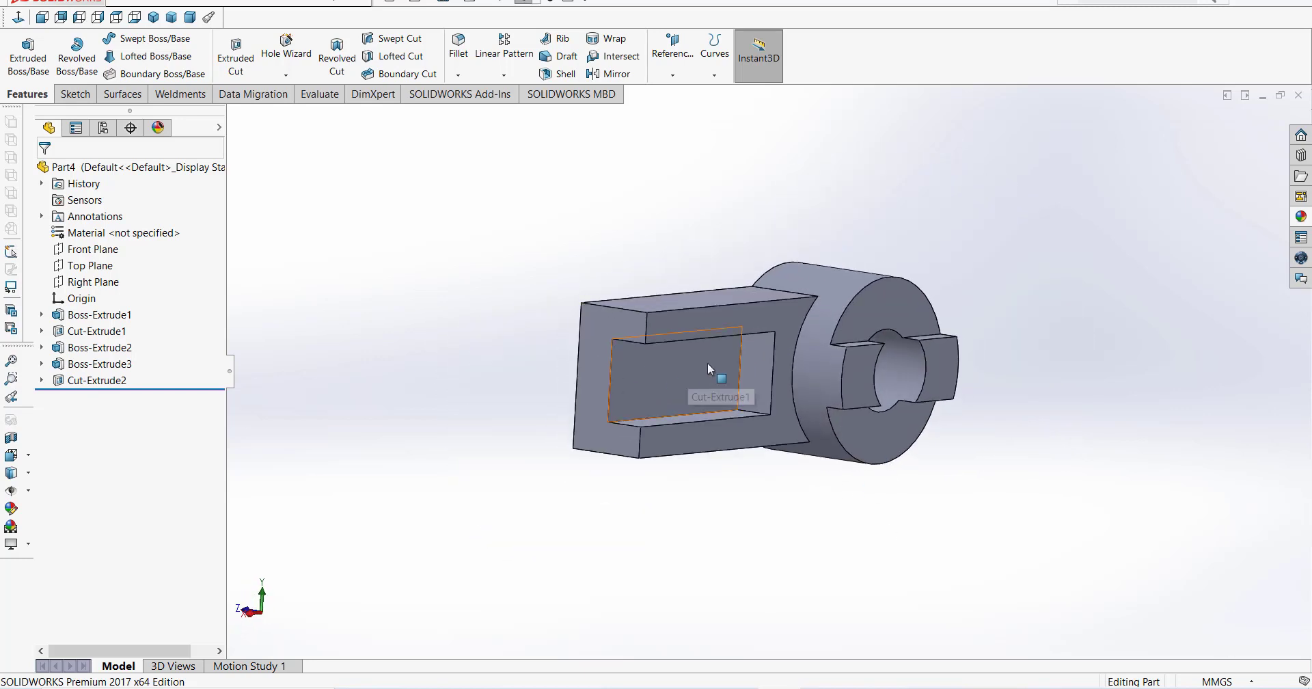
{"action": "scroll", "coordinate": [695, 376], "scroll_direction": "down", "scroll_amount": 2}
{"action": "left_click", "coordinate": [666, 375]}
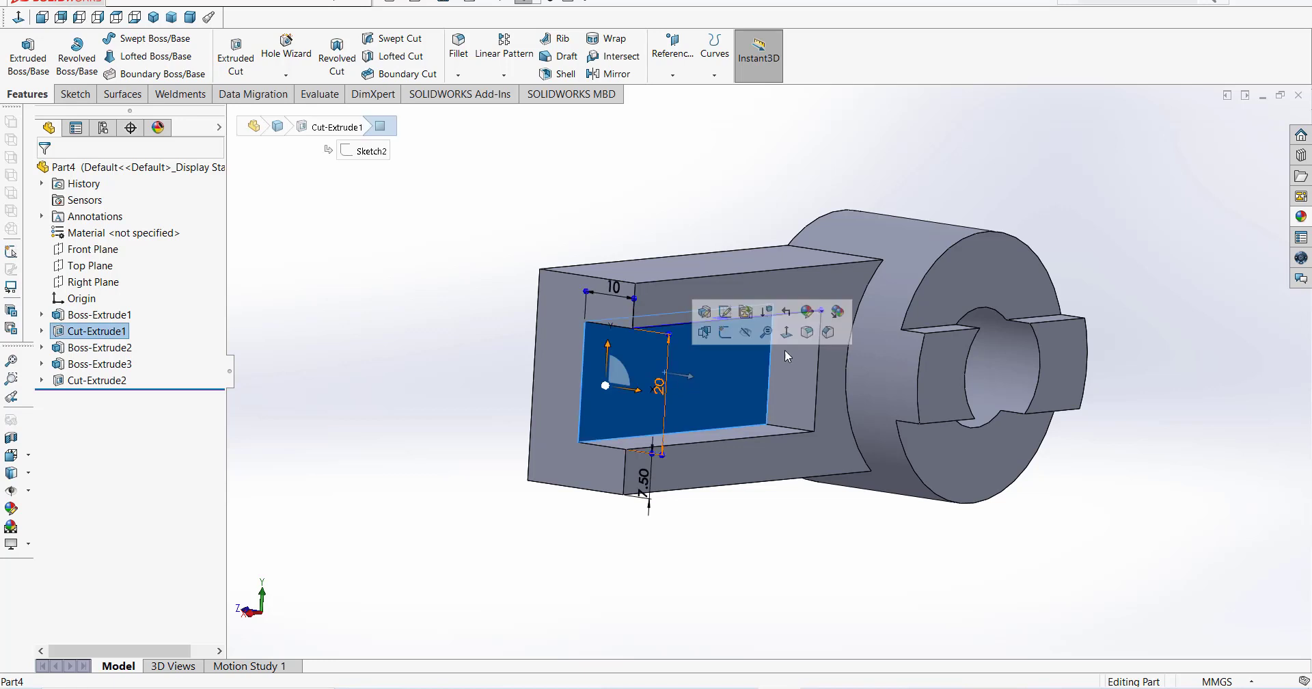
{"action": "left_click", "coordinate": [788, 327]}
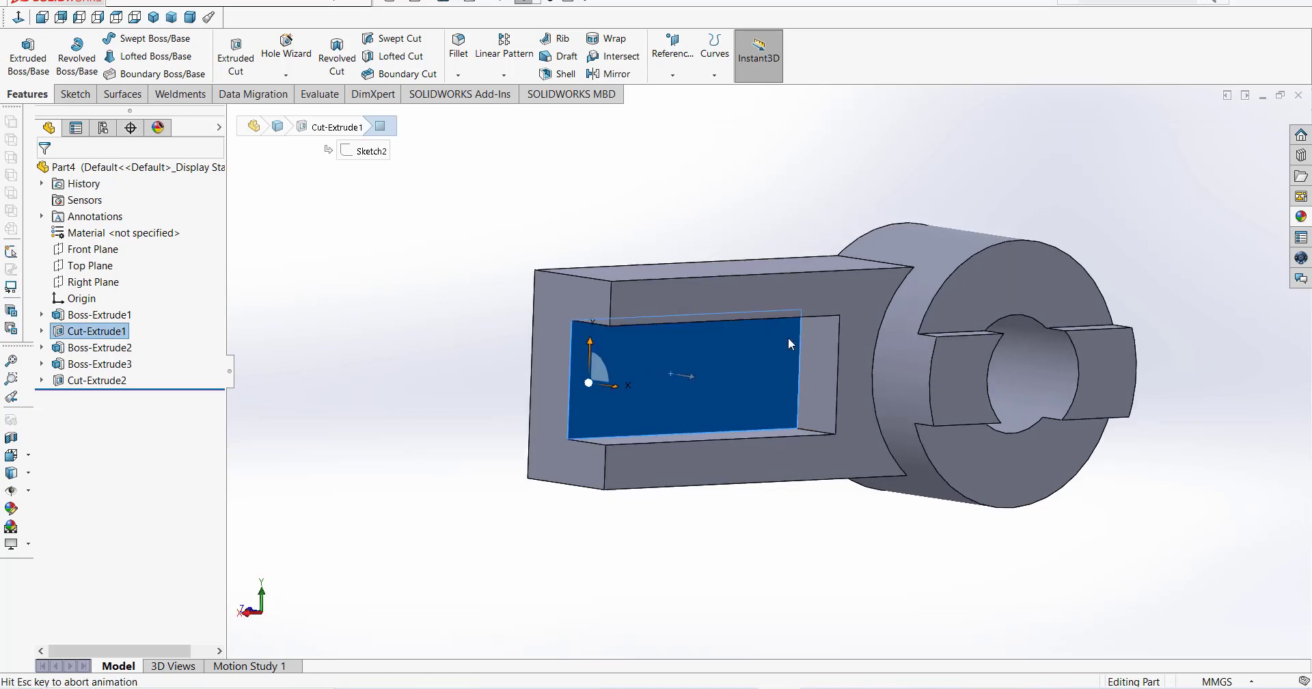
{"action": "left_click", "coordinate": [236, 54]}
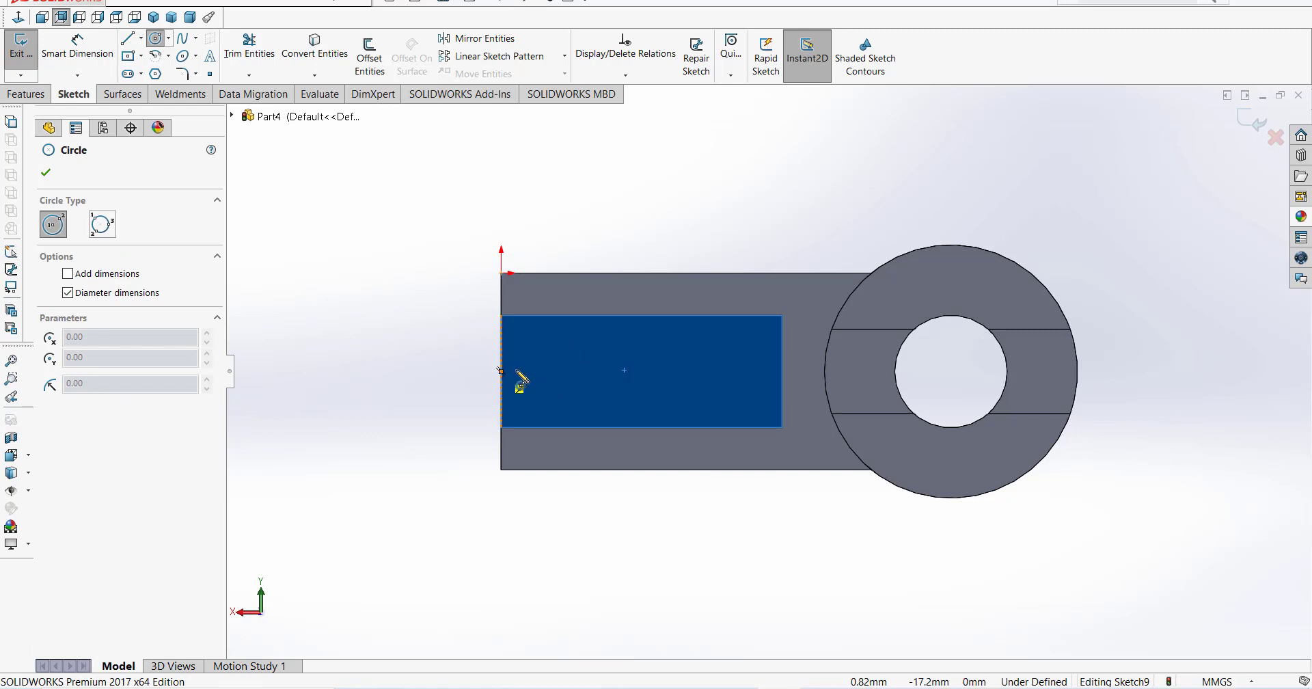
{"action": "left_click_drag", "start_coordinate": [553, 371], "coordinate": [566, 384]}
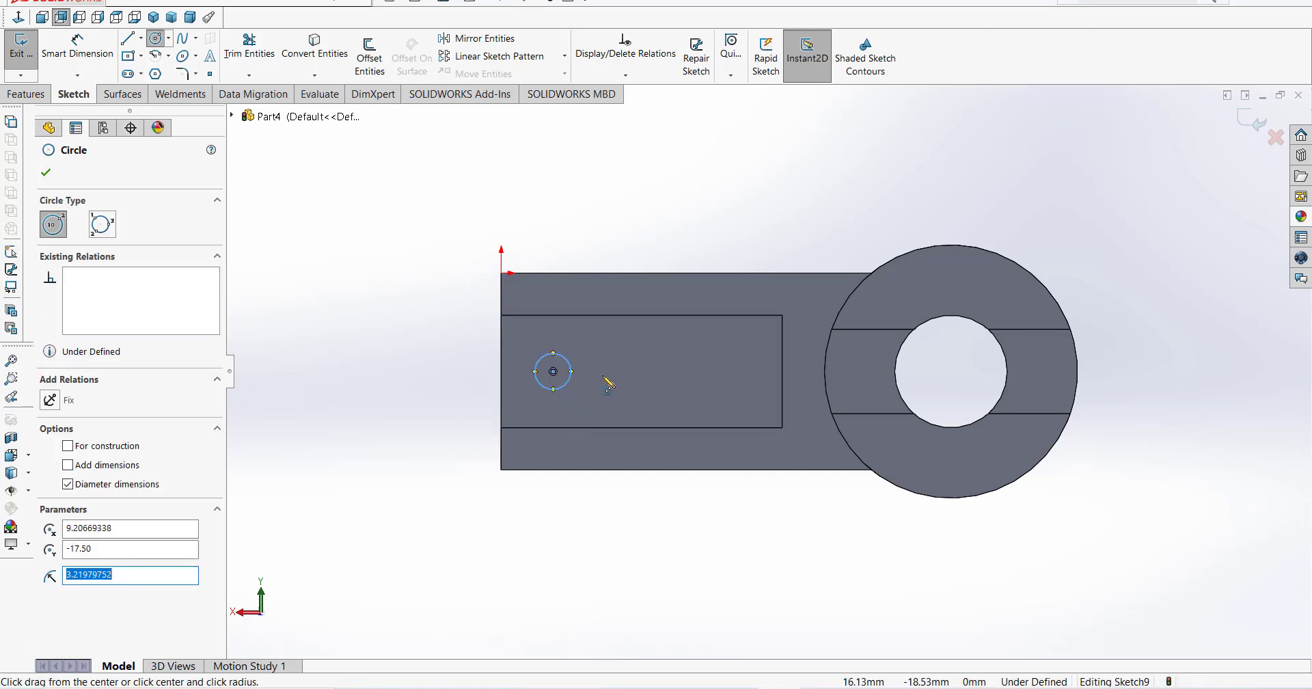
{"action": "left_click_drag", "start_coordinate": [644, 372], "coordinate": [661, 388]}
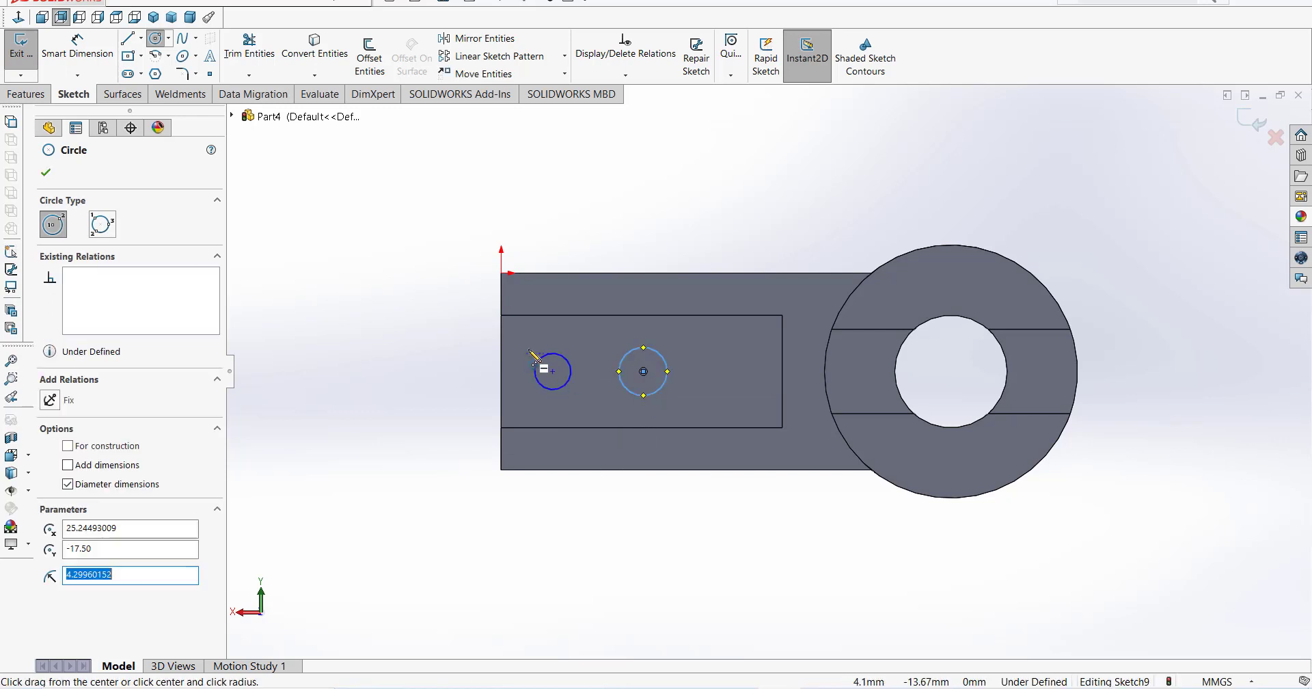
- Dimension both hole circles to Ø9
{"action": "left_click", "coordinate": [111, 71]}
{"action": "left_click", "coordinate": [536, 368]}
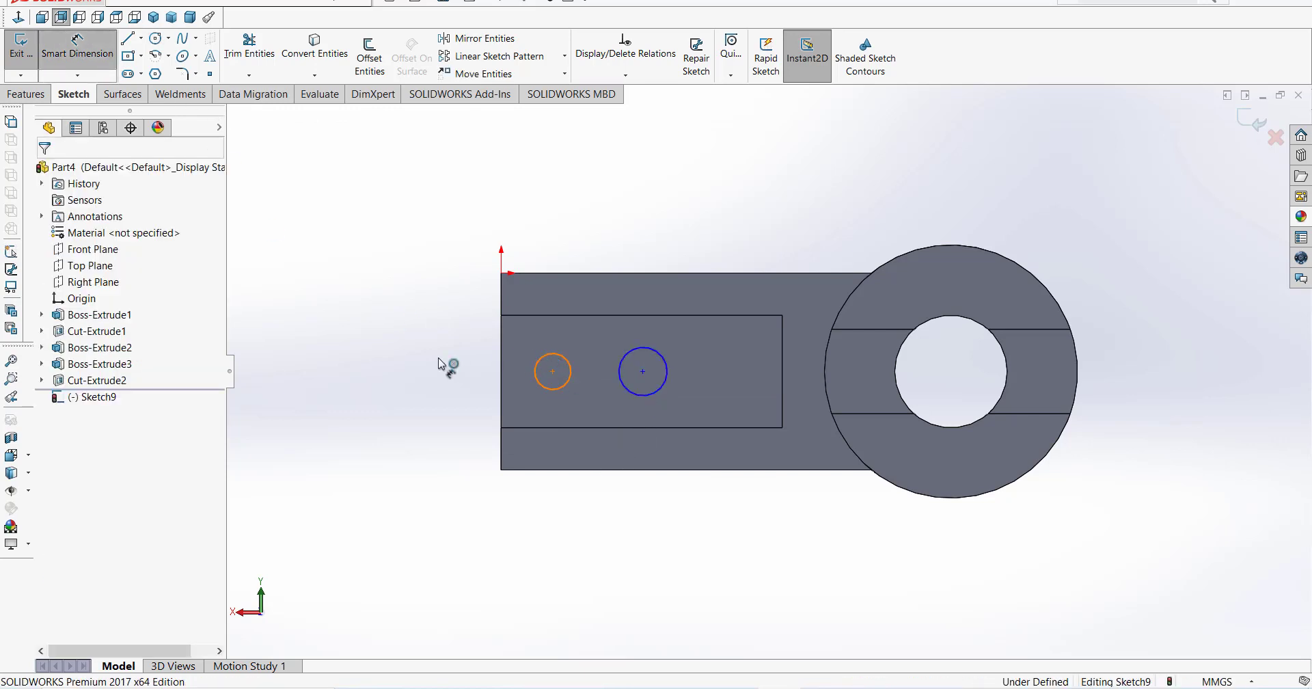
{"action": "left_click", "coordinate": [440, 347]}
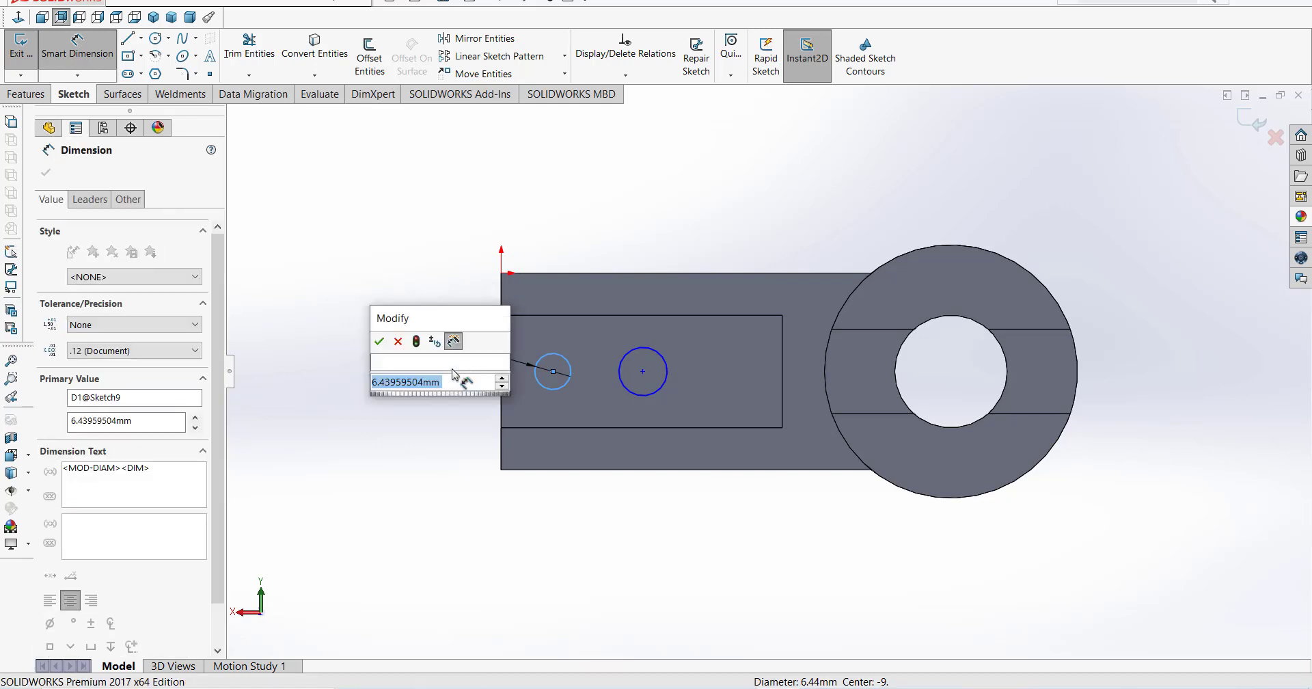
{"action": "key", "text": "Return"}
{"action": "left_click", "coordinate": [660, 355]}
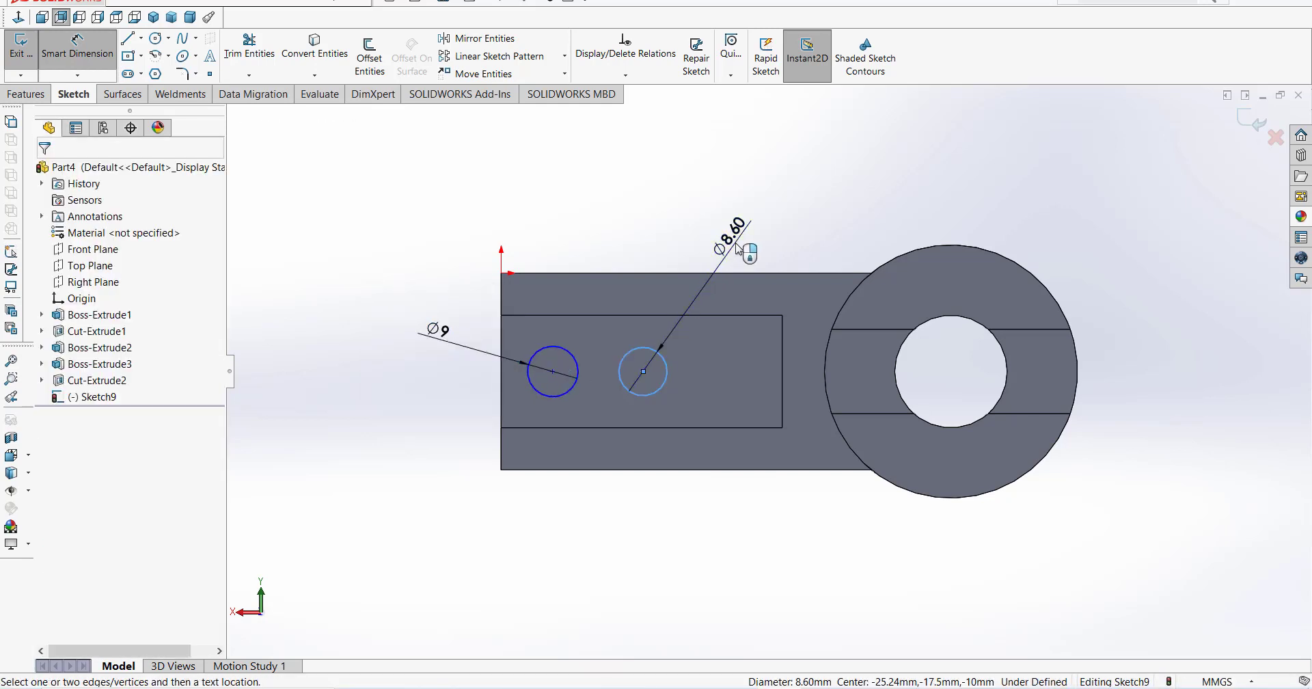
{"action": "left_click", "coordinate": [737, 252]}
{"action": "type", "text": "9"}
{"action": "key", "text": "Return"}
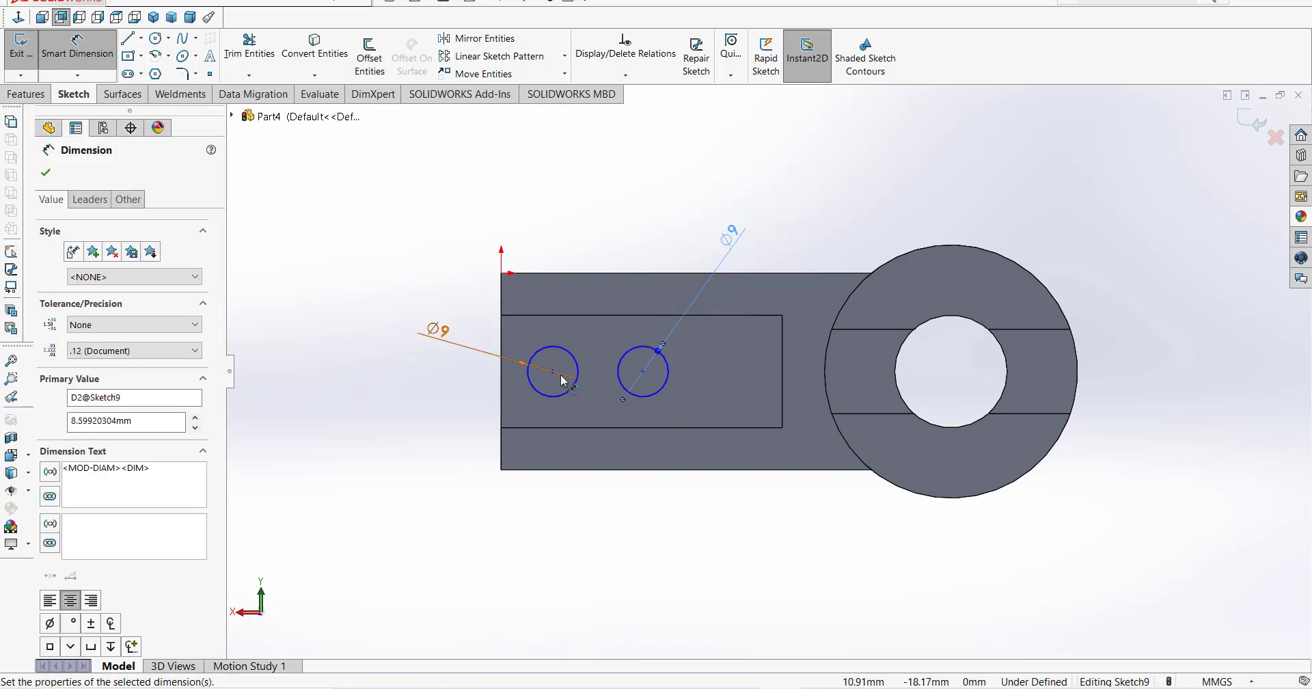
- Space the hole centres 20 apart, with the first 15 from the left edge
{"action": "left_click", "coordinate": [553, 371]}
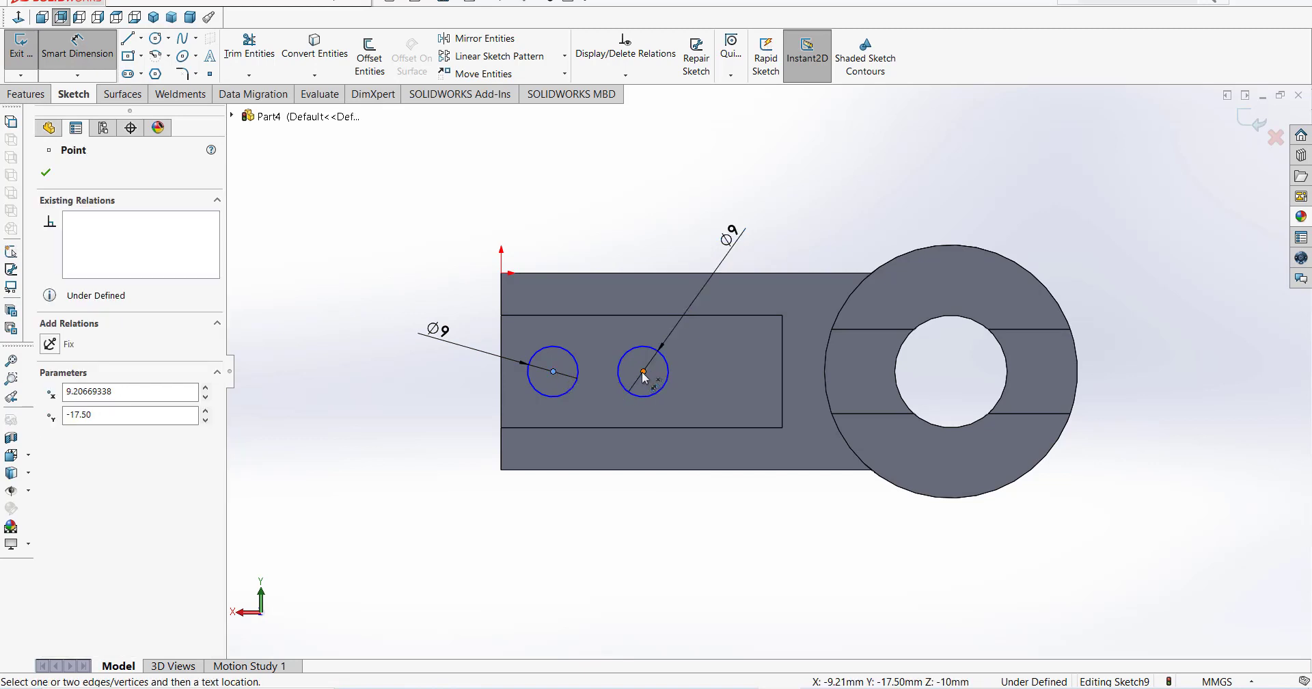
{"action": "left_click", "coordinate": [643, 371]}
{"action": "left_click", "coordinate": [618, 539]}
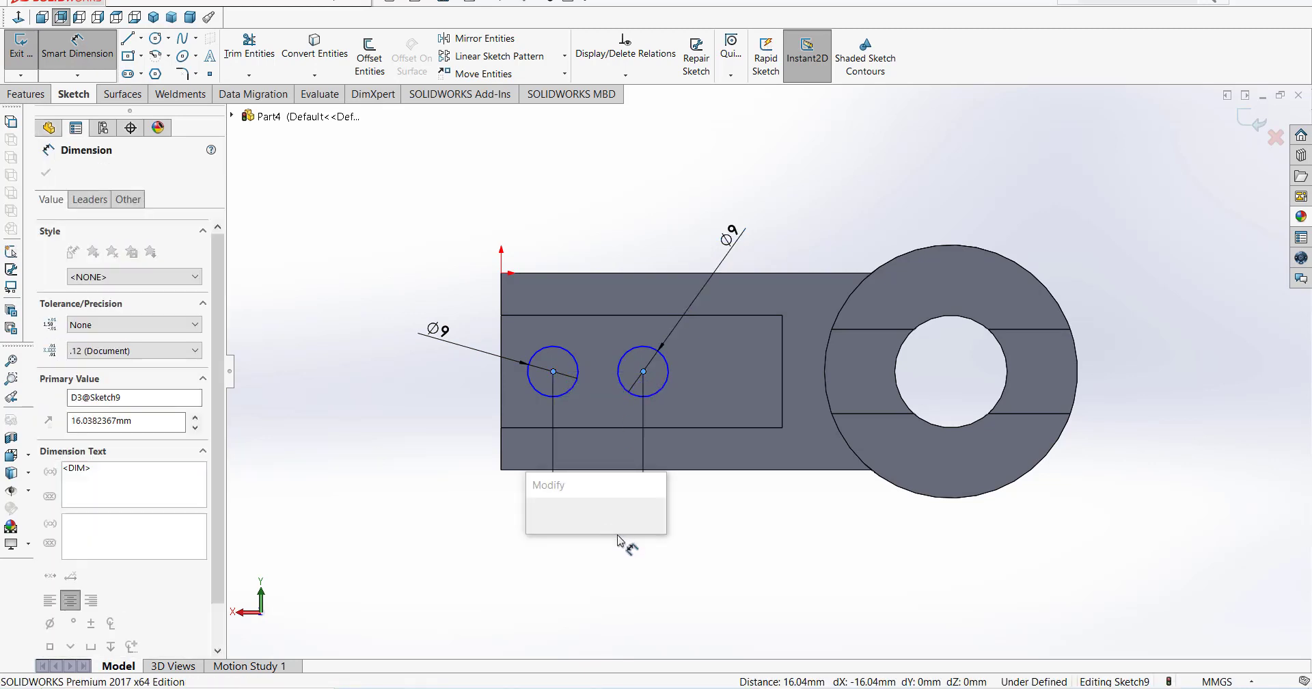
{"action": "type", "text": "20"}
{"action": "key", "text": "Return"}
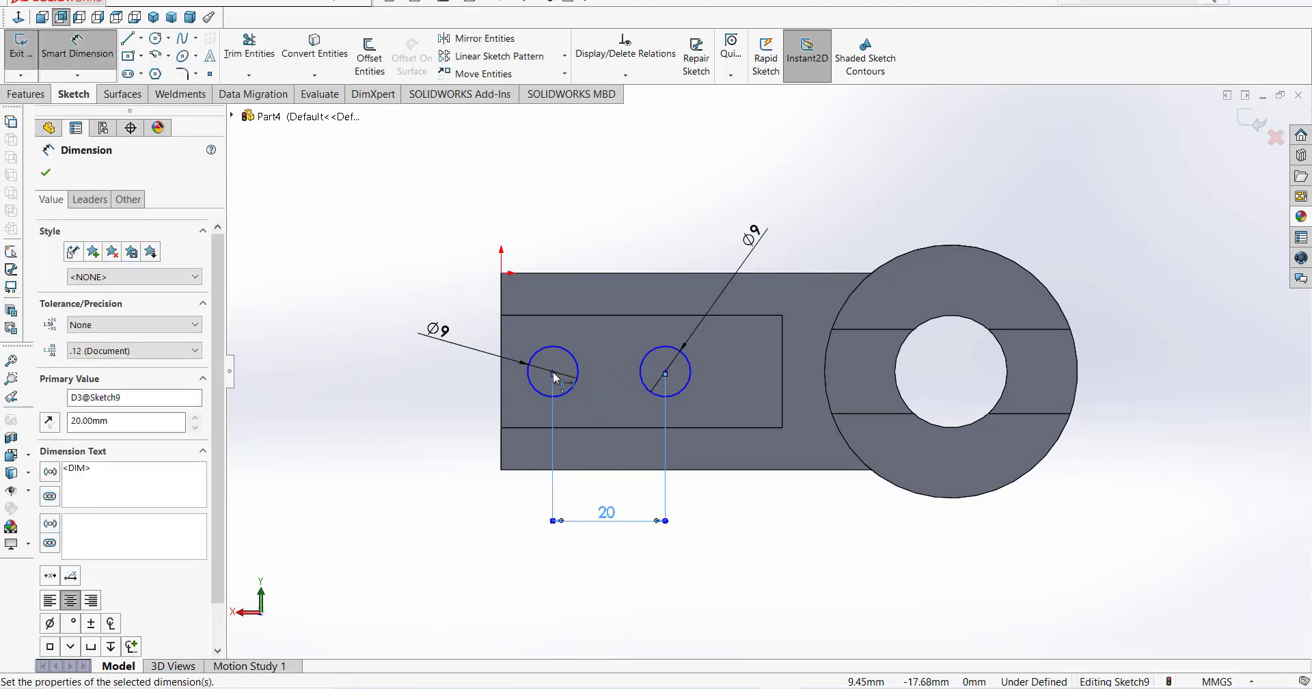
{"action": "left_click", "coordinate": [553, 371]}
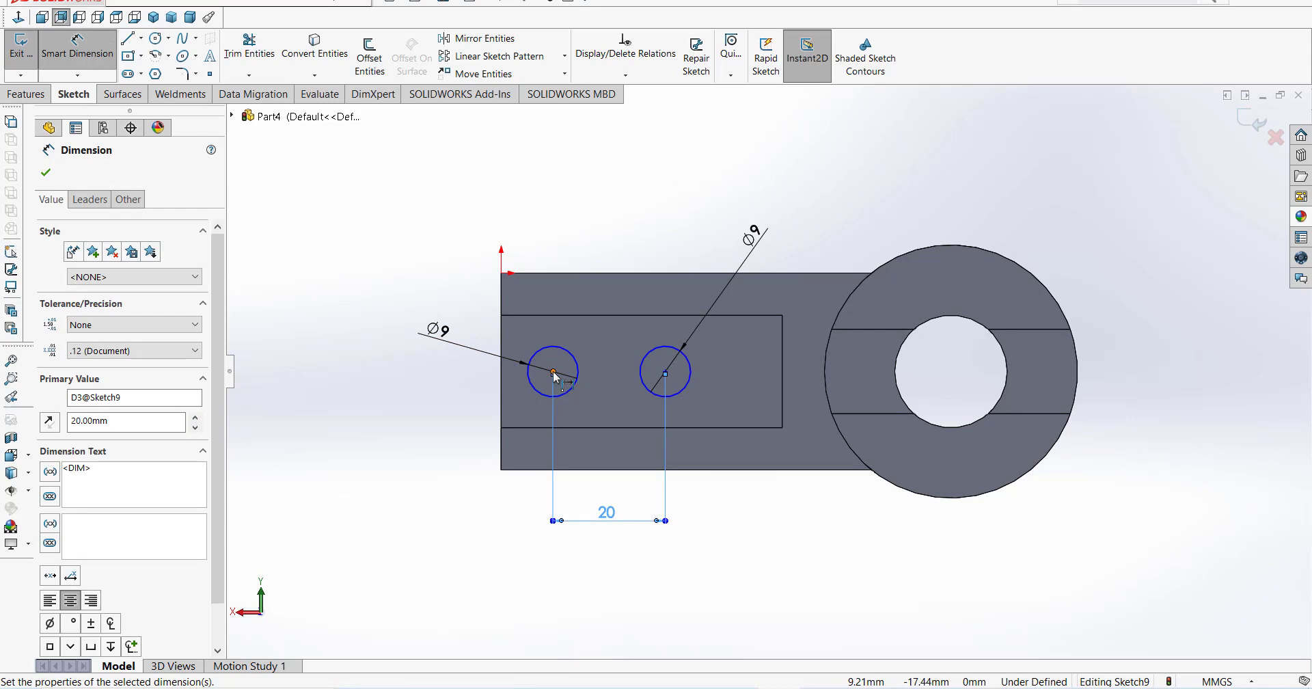
{"action": "left_click", "coordinate": [503, 379]}
{"action": "left_click", "coordinate": [510, 507]}
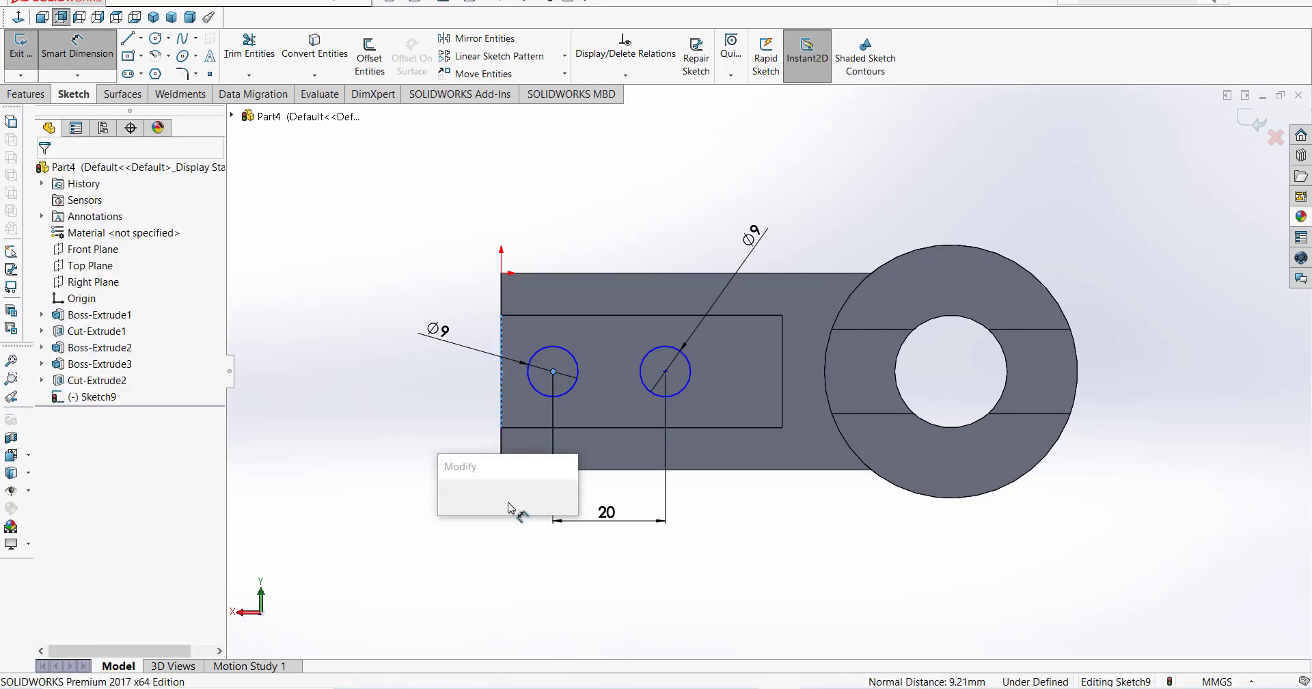
{"action": "type", "text": "15"}
{"action": "key", "text": "Return"}
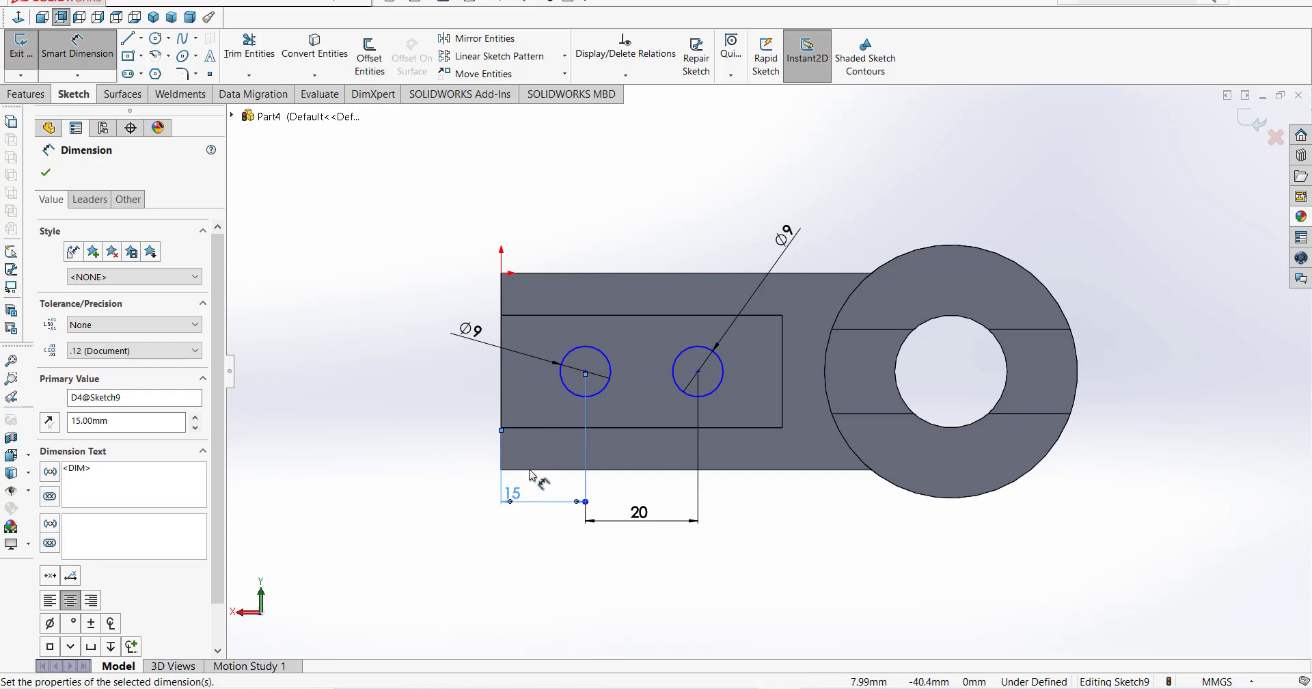
- Place both hole centres 17.50 above the bottom edge
{"action": "left_click", "coordinate": [585, 372]}
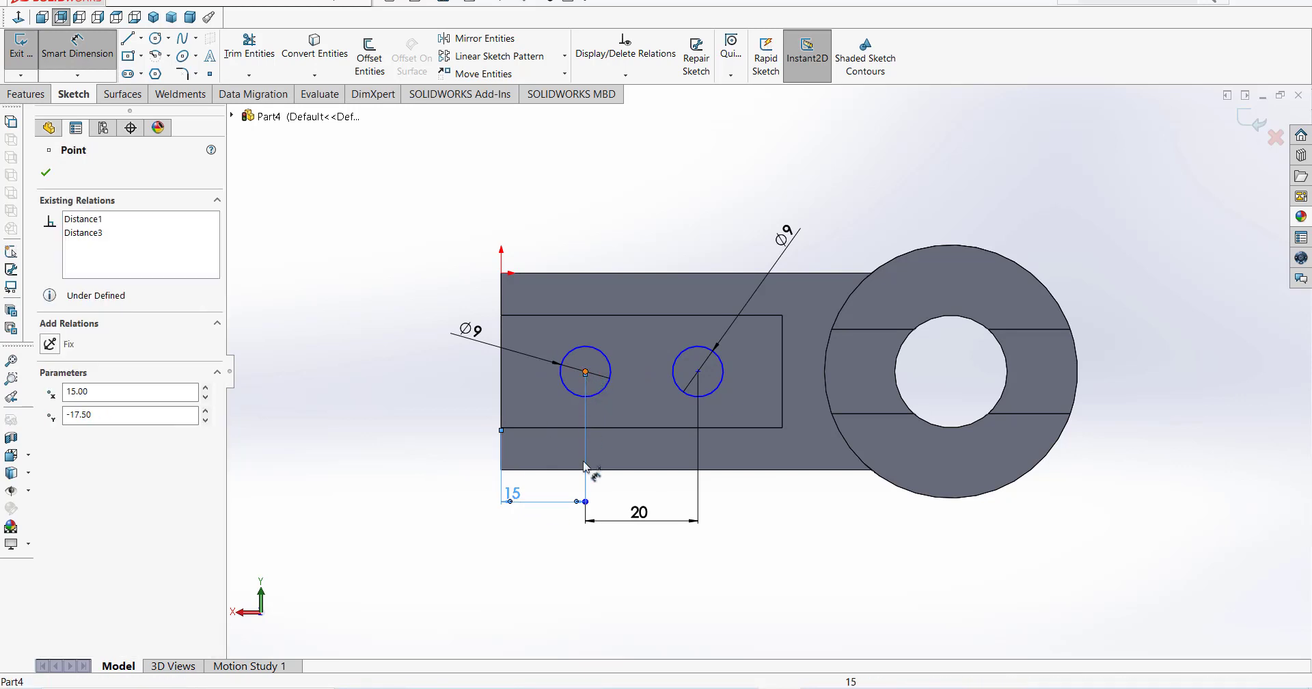
{"action": "left_click", "coordinate": [568, 470]}
{"action": "left_click", "coordinate": [451, 419]}
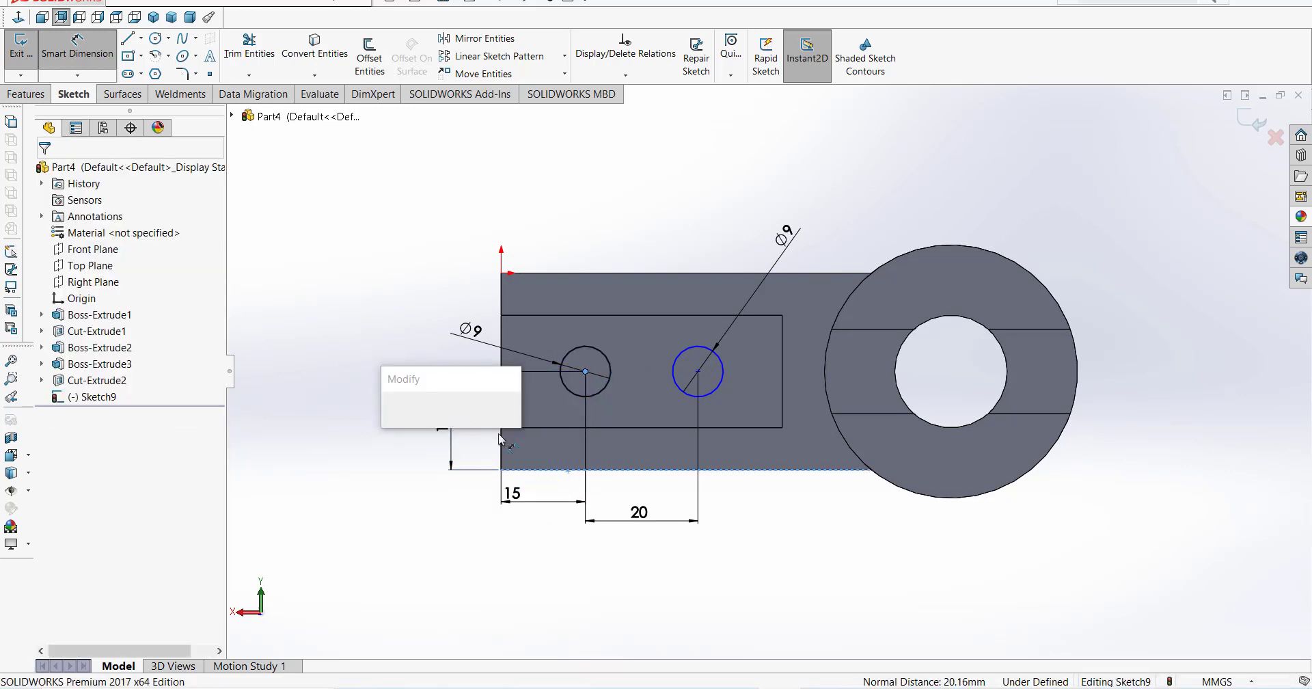
{"action": "left_click", "coordinate": [390, 417]}
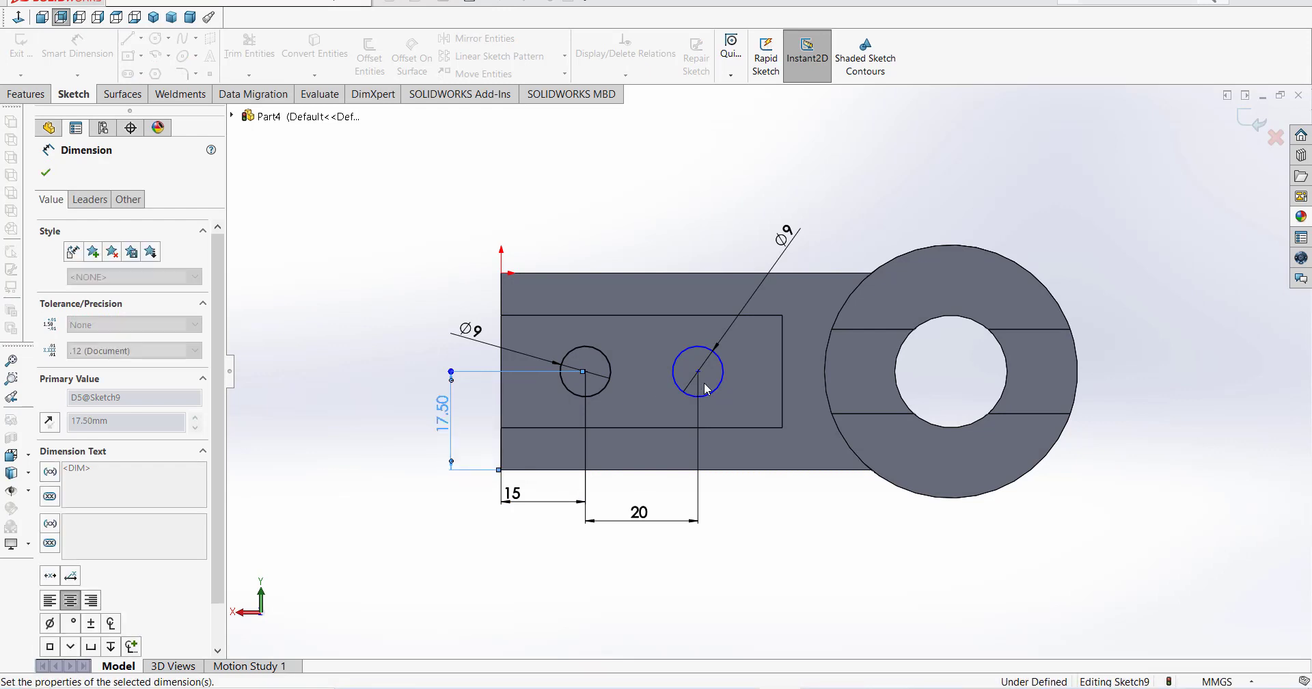
{"action": "left_click", "coordinate": [698, 371]}
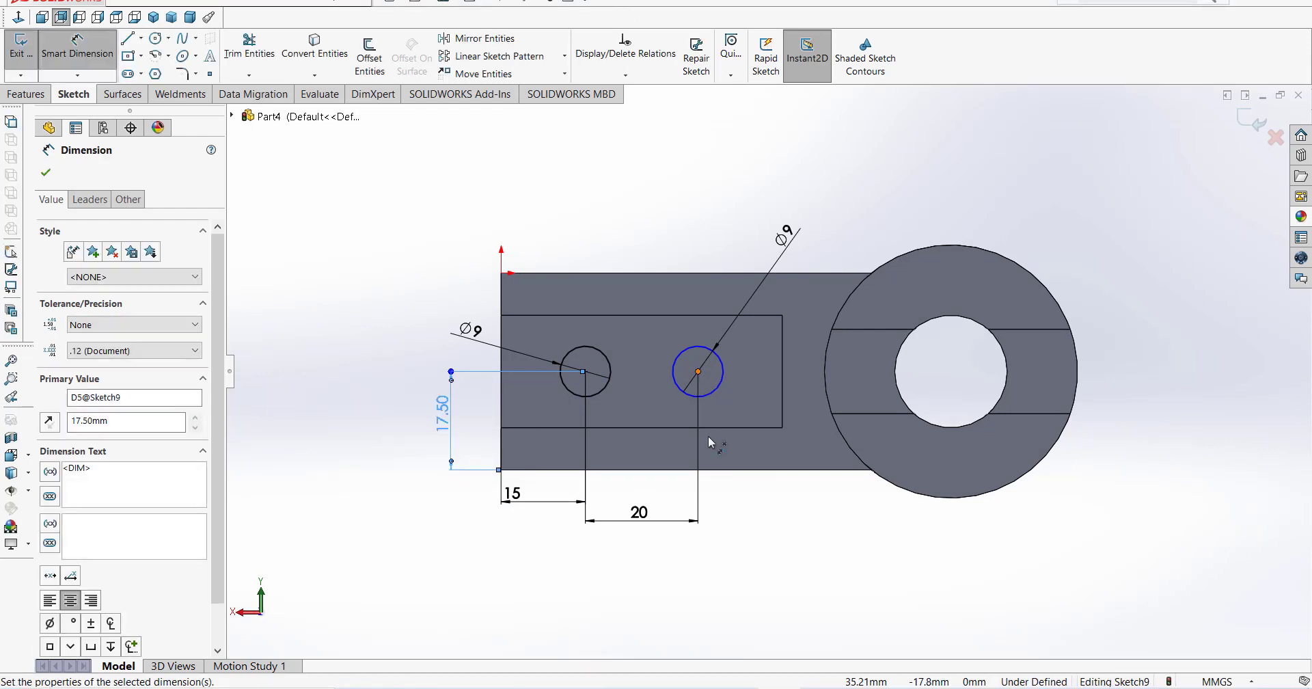
{"action": "left_click", "coordinate": [710, 470]}
{"action": "left_click", "coordinate": [357, 417]}
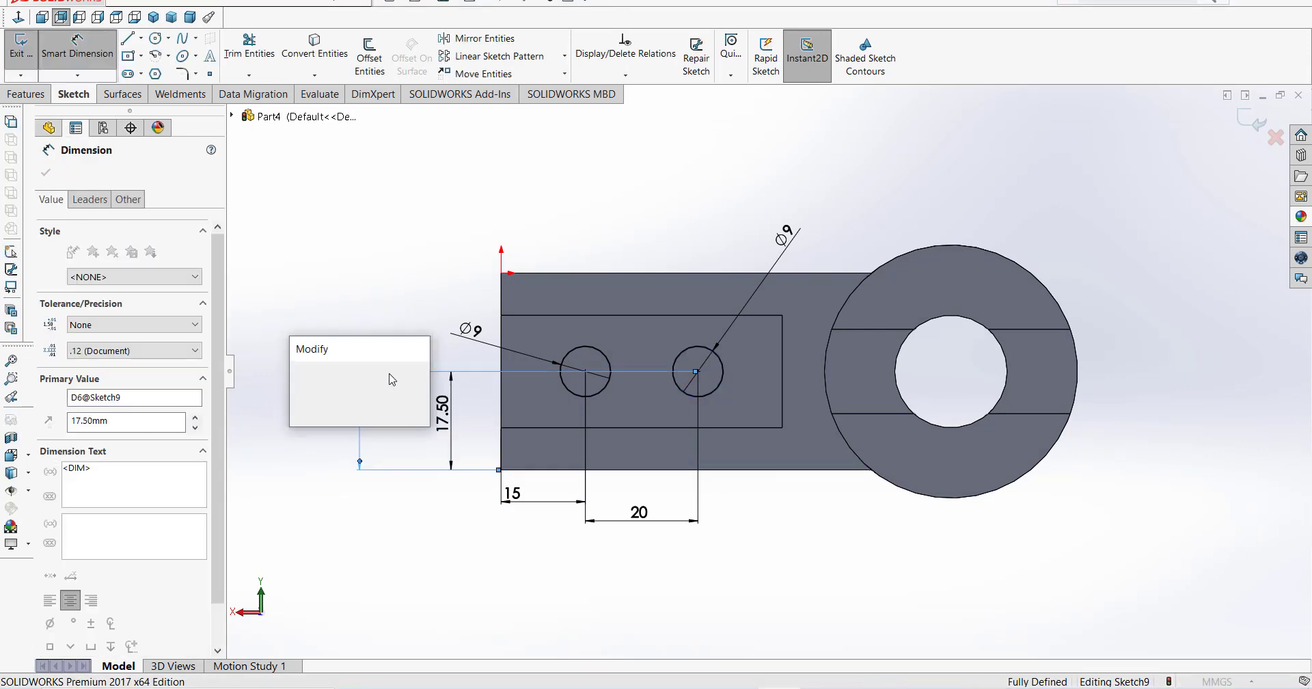
{"action": "left_click", "coordinate": [298, 372]}
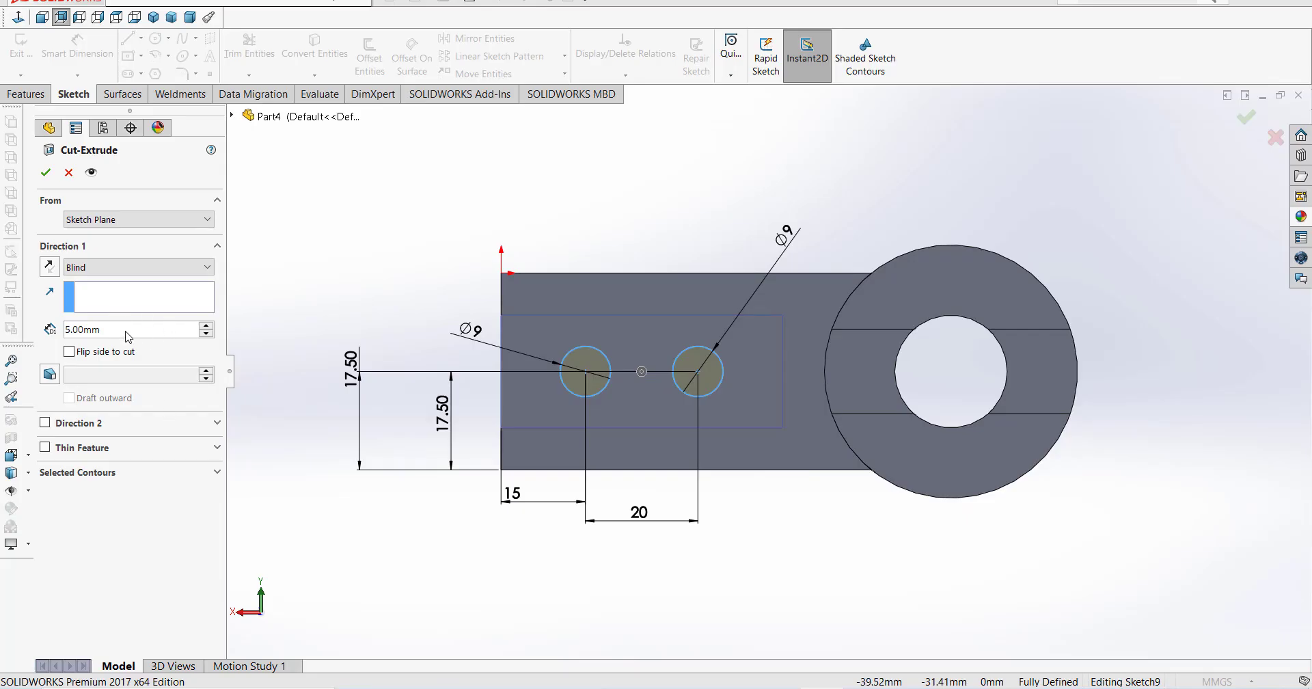
- Cut the two Ø9 holes Through All as Cut-Extrude3, view isometric, then show the Photos drawing
{"action": "double_click", "coordinate": [125, 330]}
{"action": "left_click", "coordinate": [146, 269]}
{"action": "left_click", "coordinate": [117, 291]}
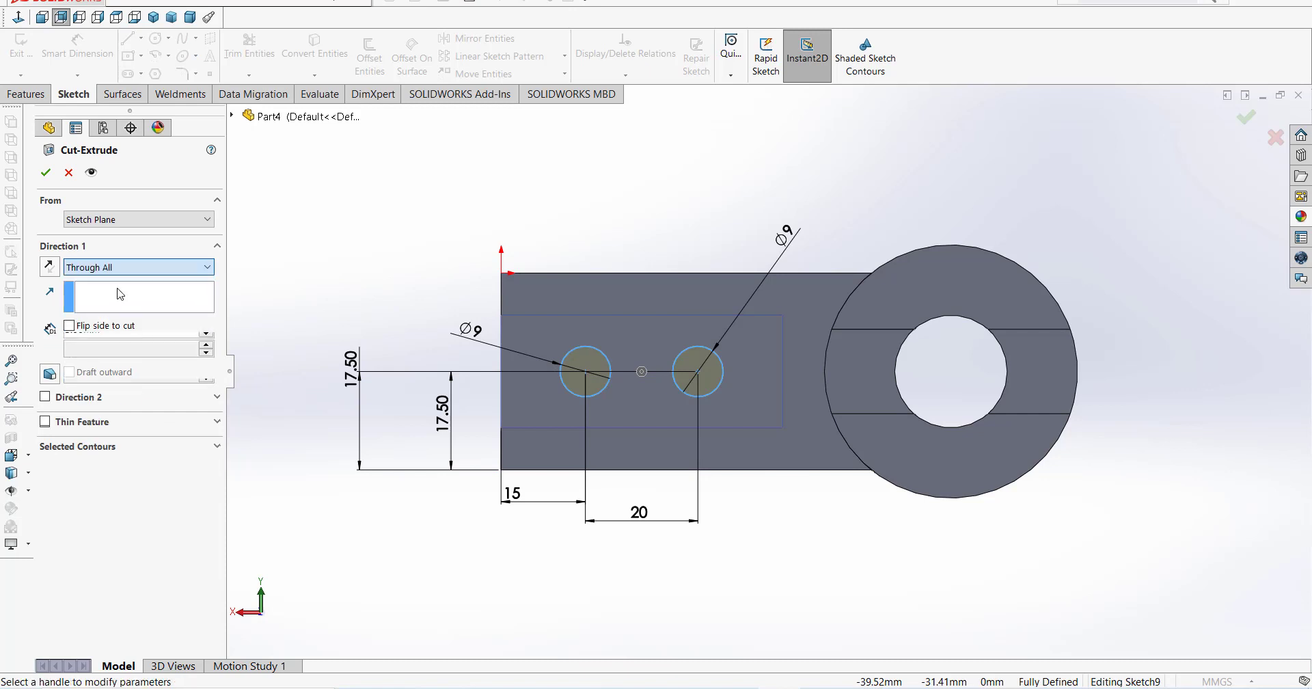
{"action": "left_click", "coordinate": [46, 173]}
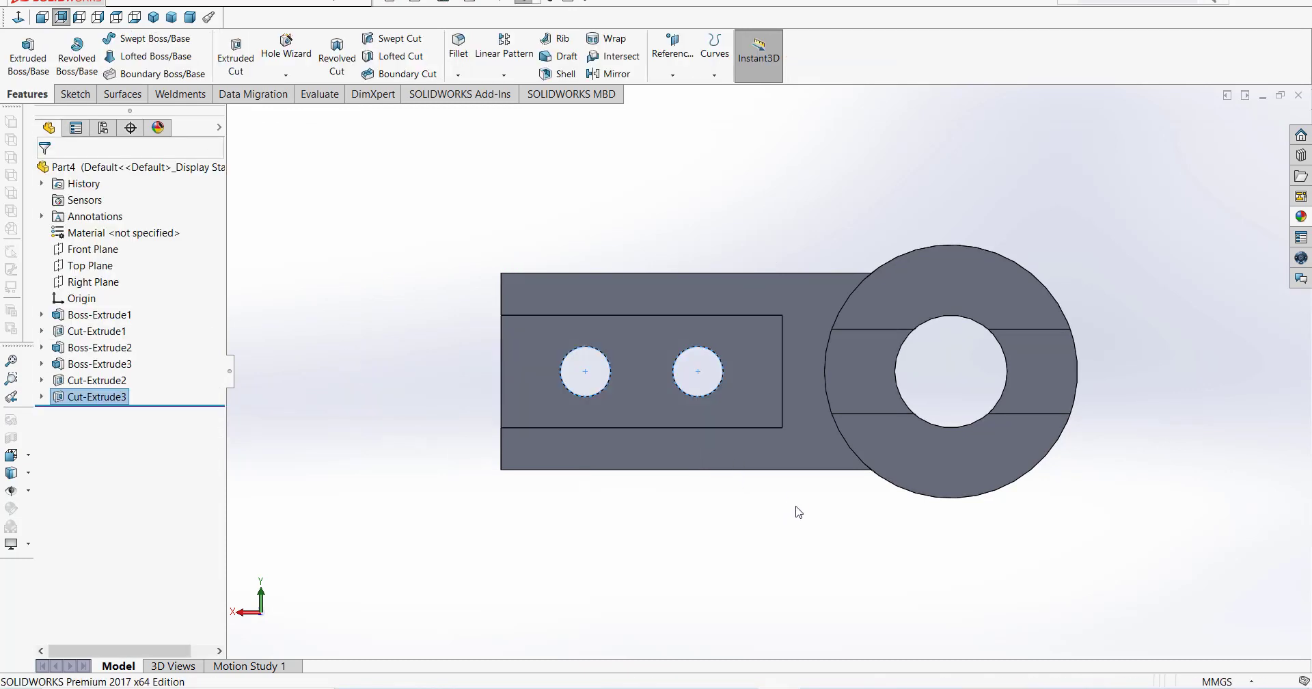
{"action": "key", "text": "ctrl+7"}
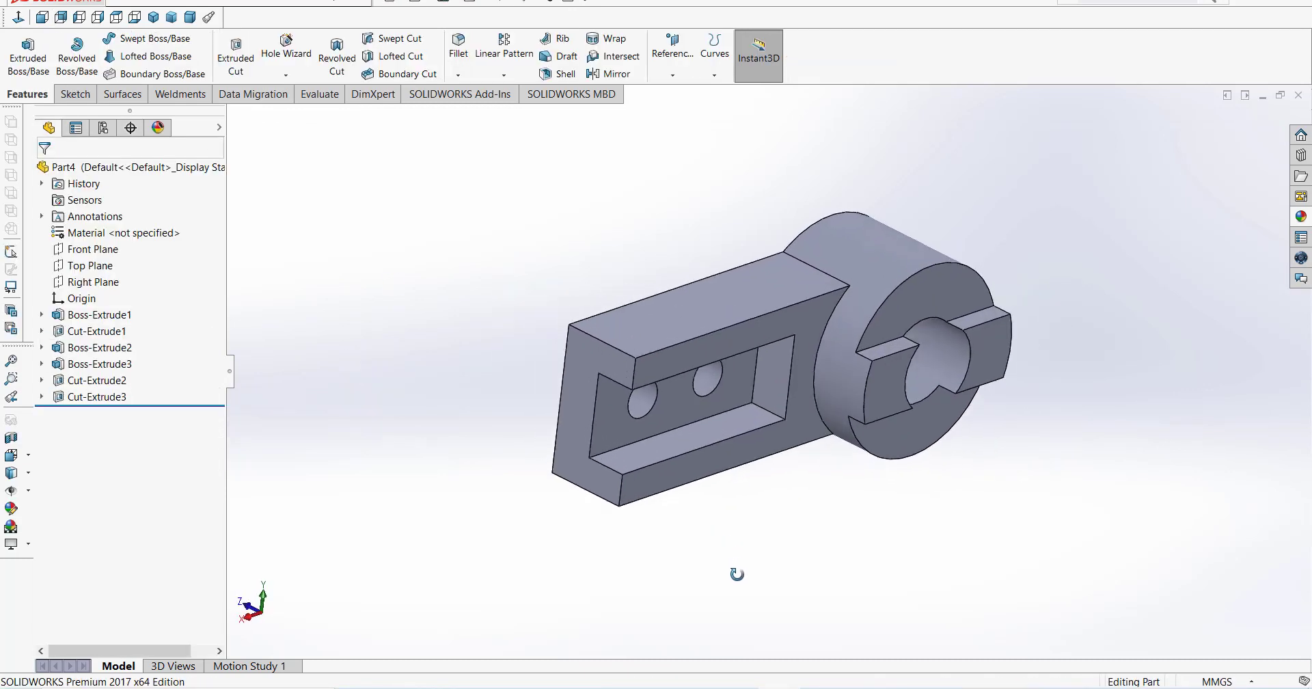
{"action": "left_click", "coordinate": [661, 622]}
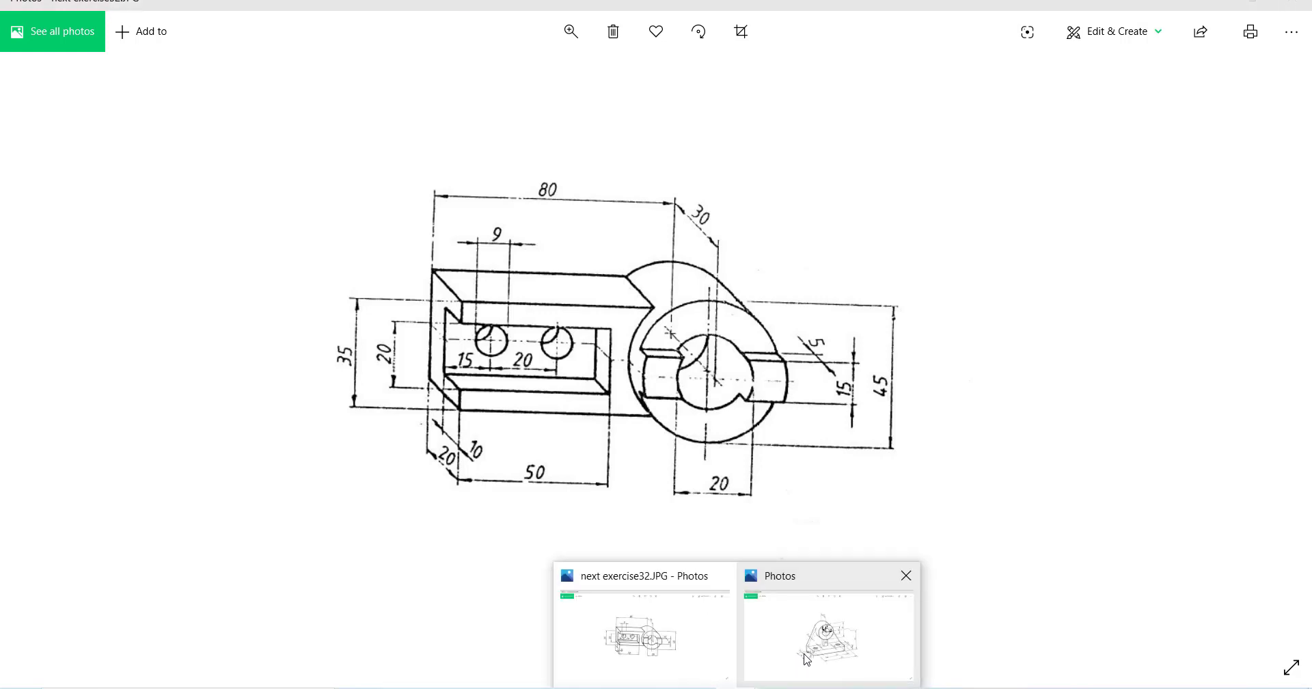
- Look at the other bracket drawing in Photos, then return to Part4 in SOLIDWORKS
{"action": "left_click", "coordinate": [829, 629]}
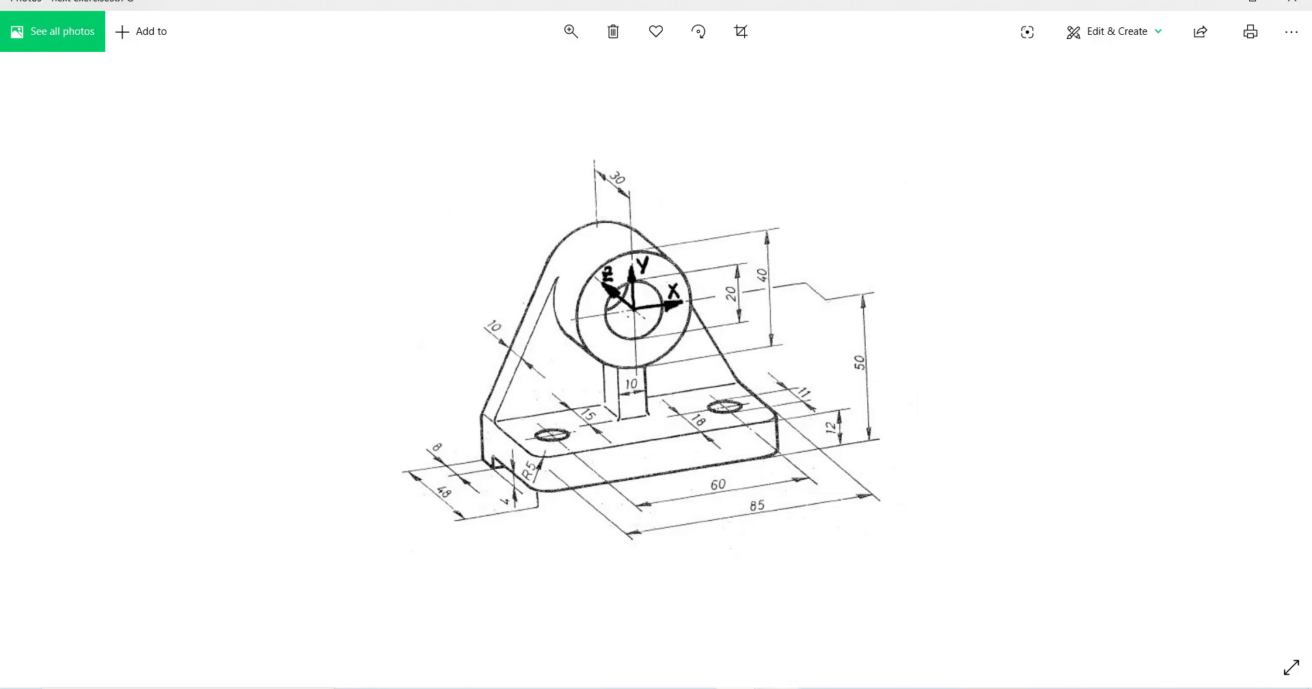
{"action": "key", "text": "alt+Tab"}
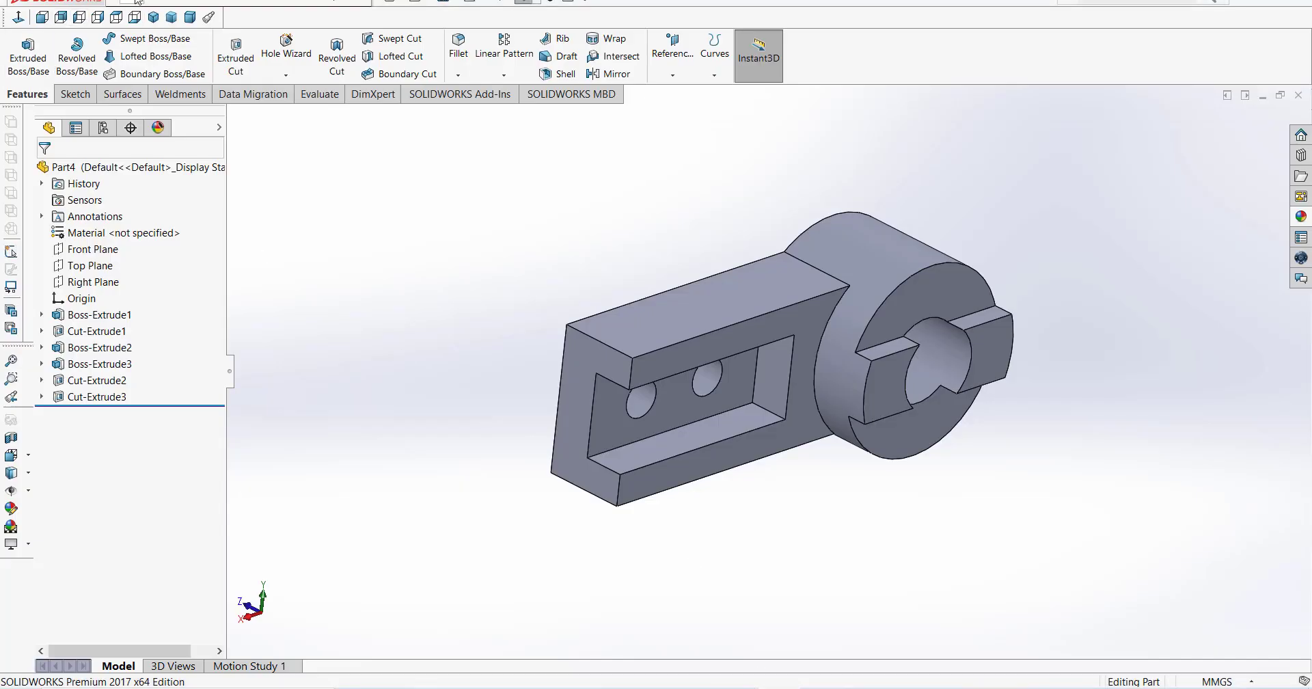
- Create Part5 from the Part template, then show the next bracket drawing in Photos
{"action": "left_click", "coordinate": [137, 3]}
{"action": "left_click", "coordinate": [159, 15]}
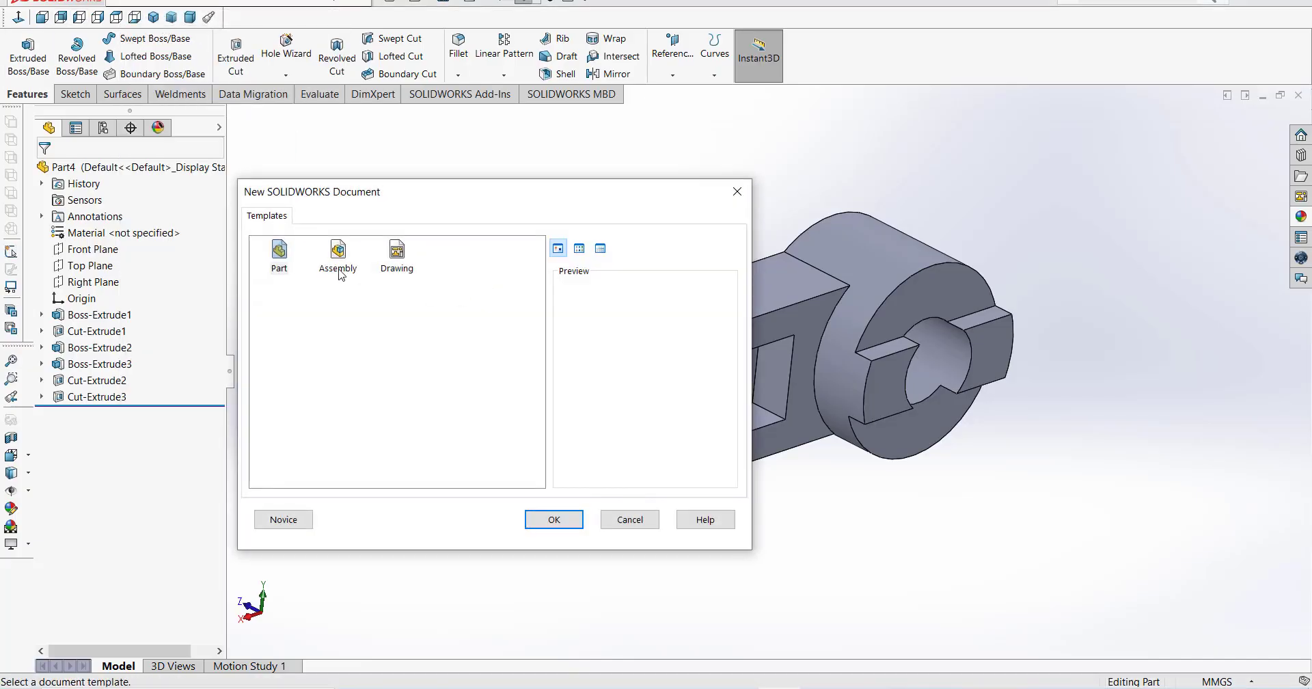
{"action": "double_click", "coordinate": [280, 253]}
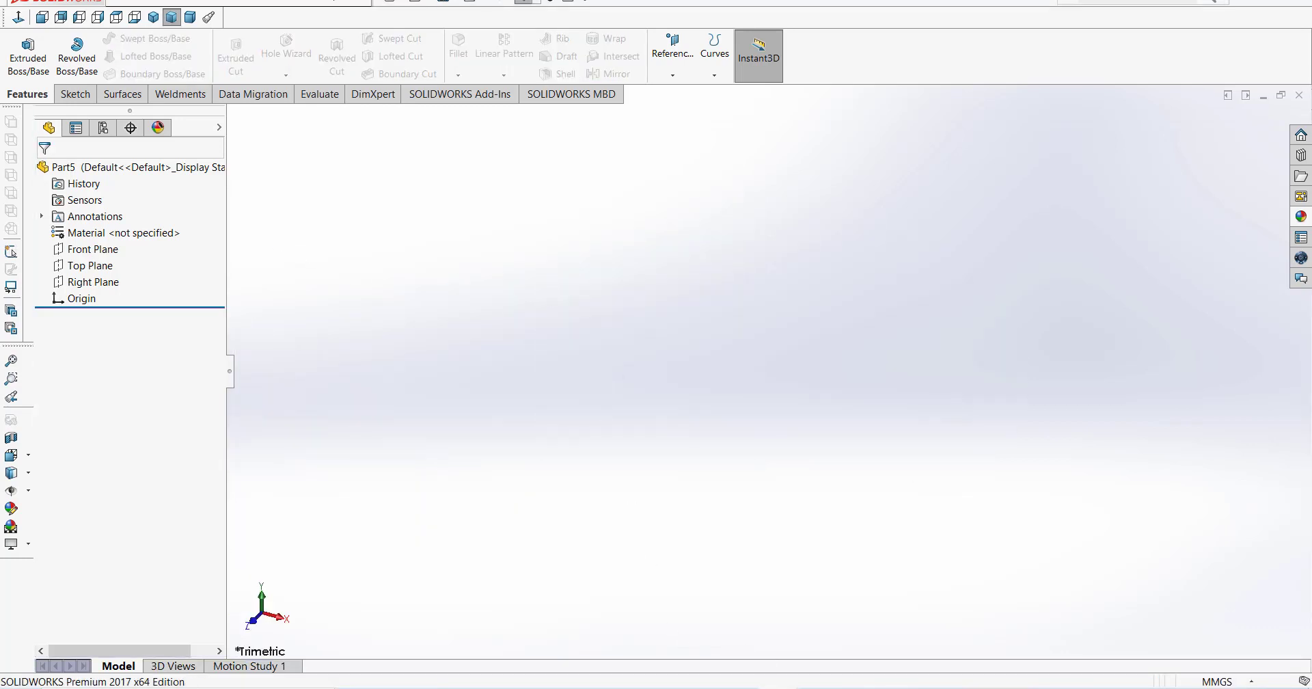
{"action": "left_click", "coordinate": [819, 652]}
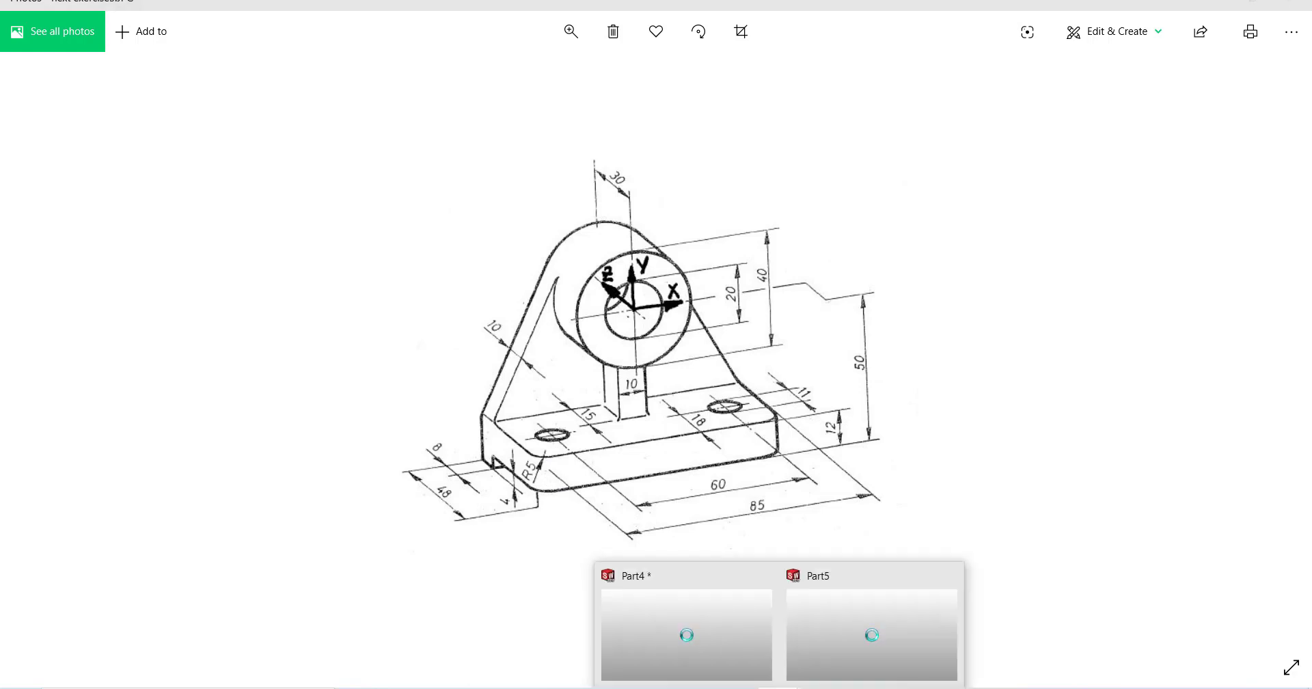
- Review the 85-base, Ø20-bore bracket drawing, then go back to blank Part5
{"action": "left_click", "coordinate": [865, 656]}
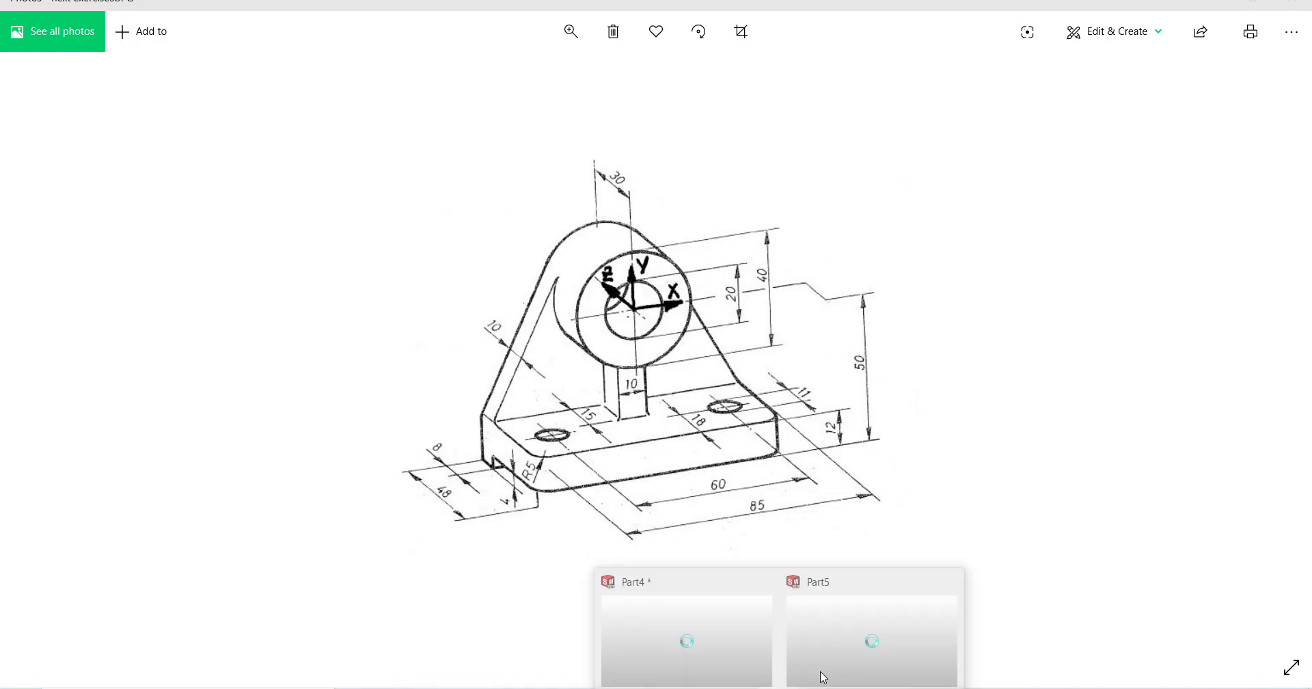
{"action": "key", "text": "alt+Tab"}
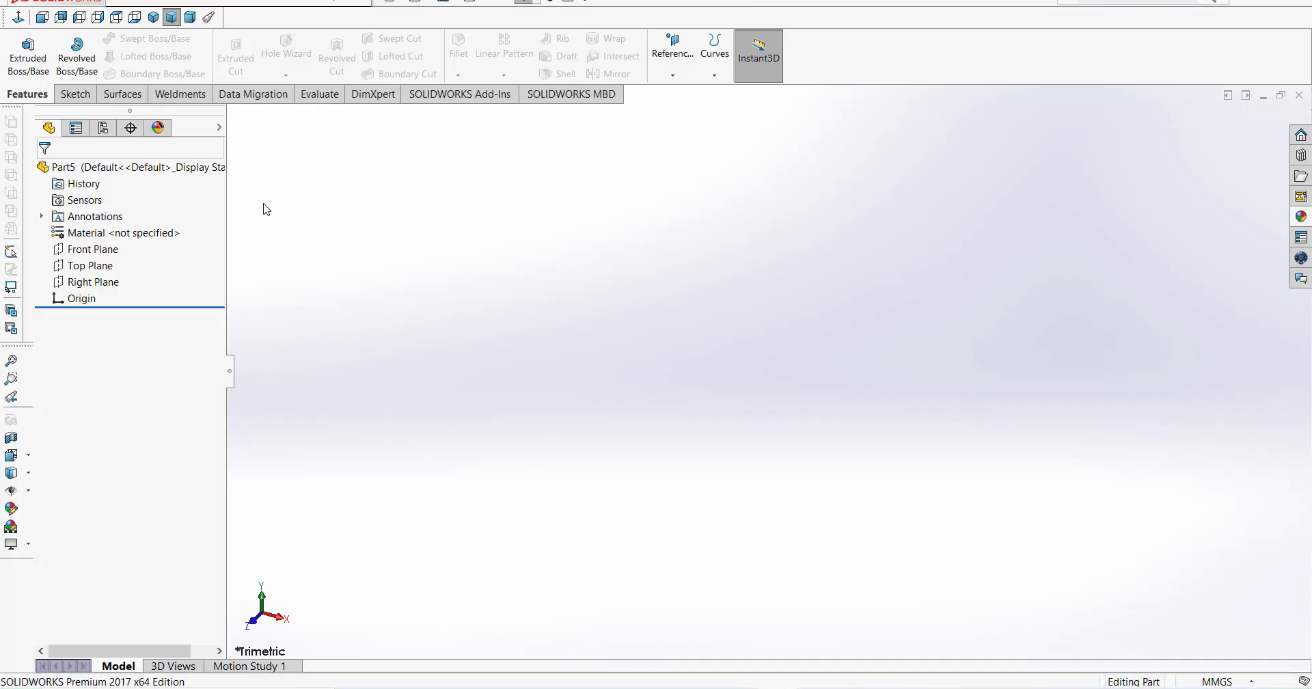
- Start a sketch on the Right Plane, viewed straight on
{"action": "left_click", "coordinate": [99, 282]}
{"action": "left_click", "coordinate": [172, 265]}
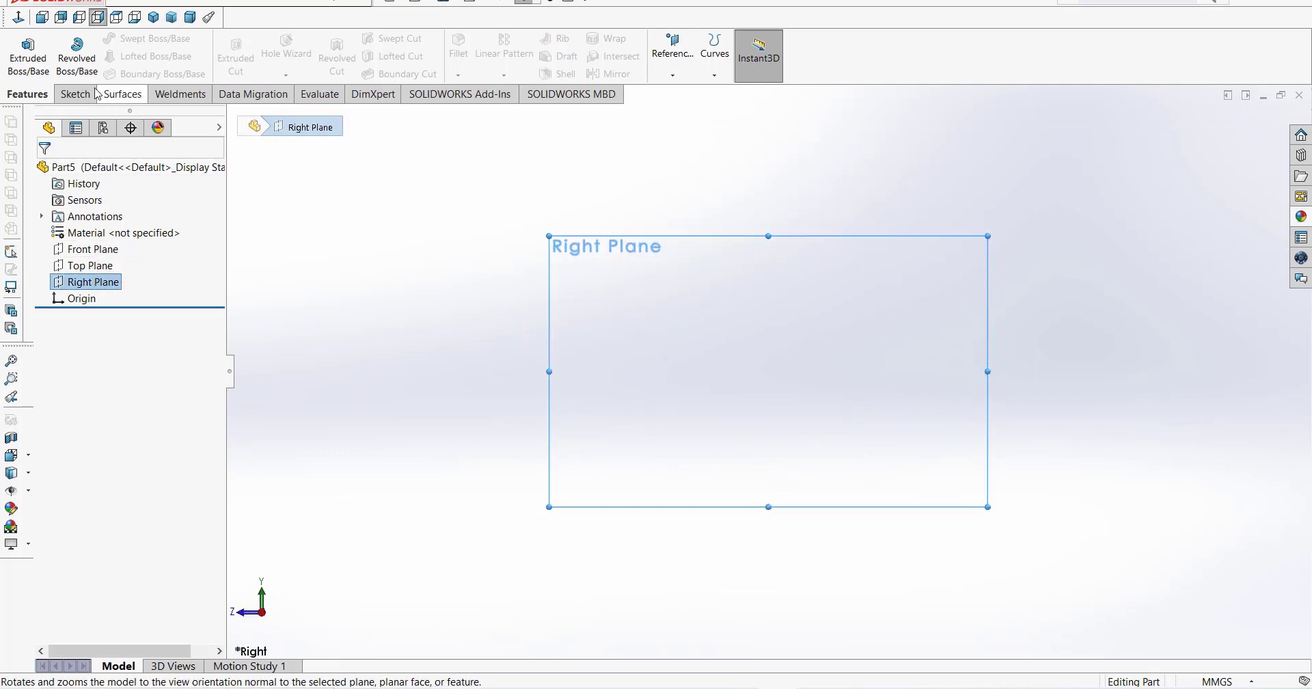
{"action": "left_click", "coordinate": [75, 95]}
{"action": "left_click", "coordinate": [128, 38]}
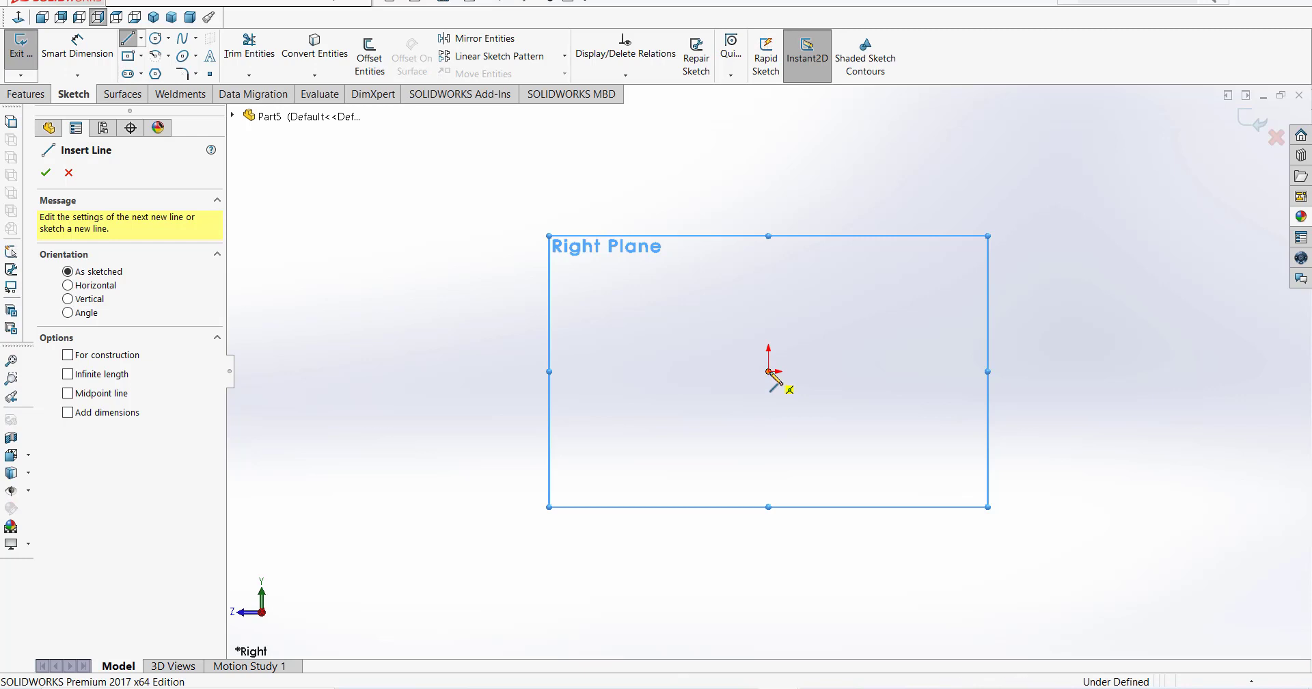
- Draw the closed six-line stepped profile starting and ending at the origin
{"action": "left_click", "coordinate": [769, 371]}
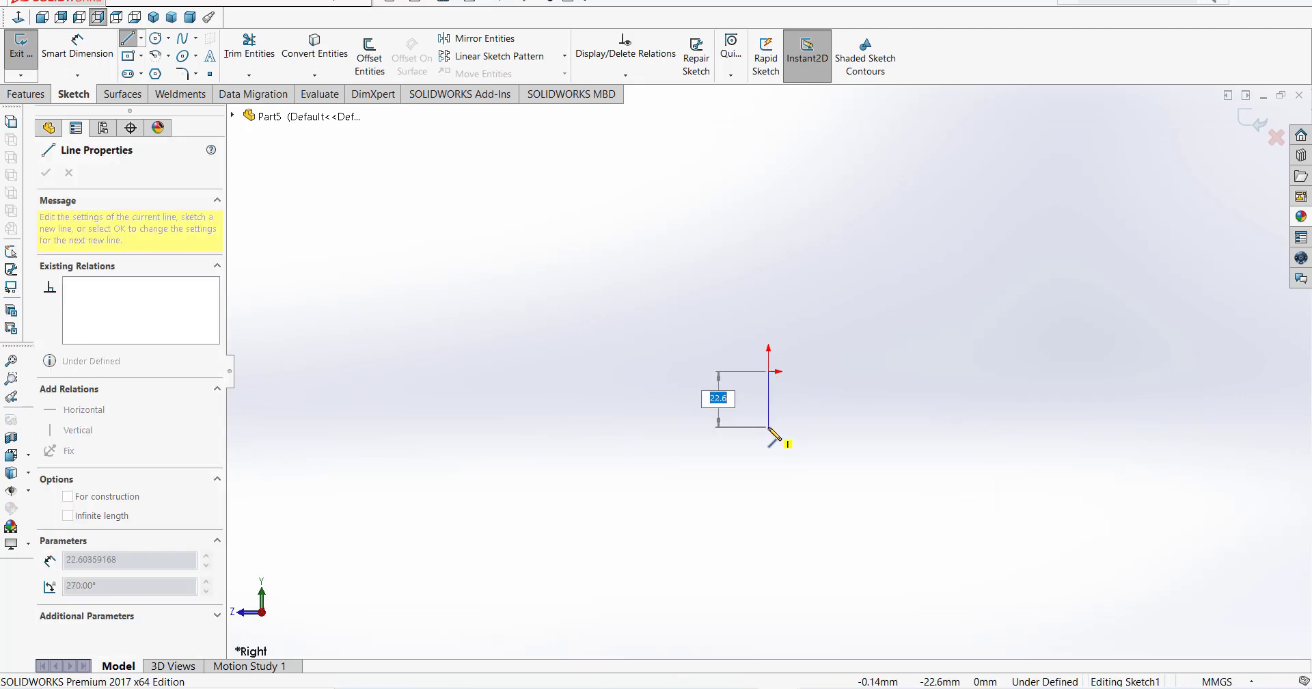
{"action": "left_click", "coordinate": [769, 427]}
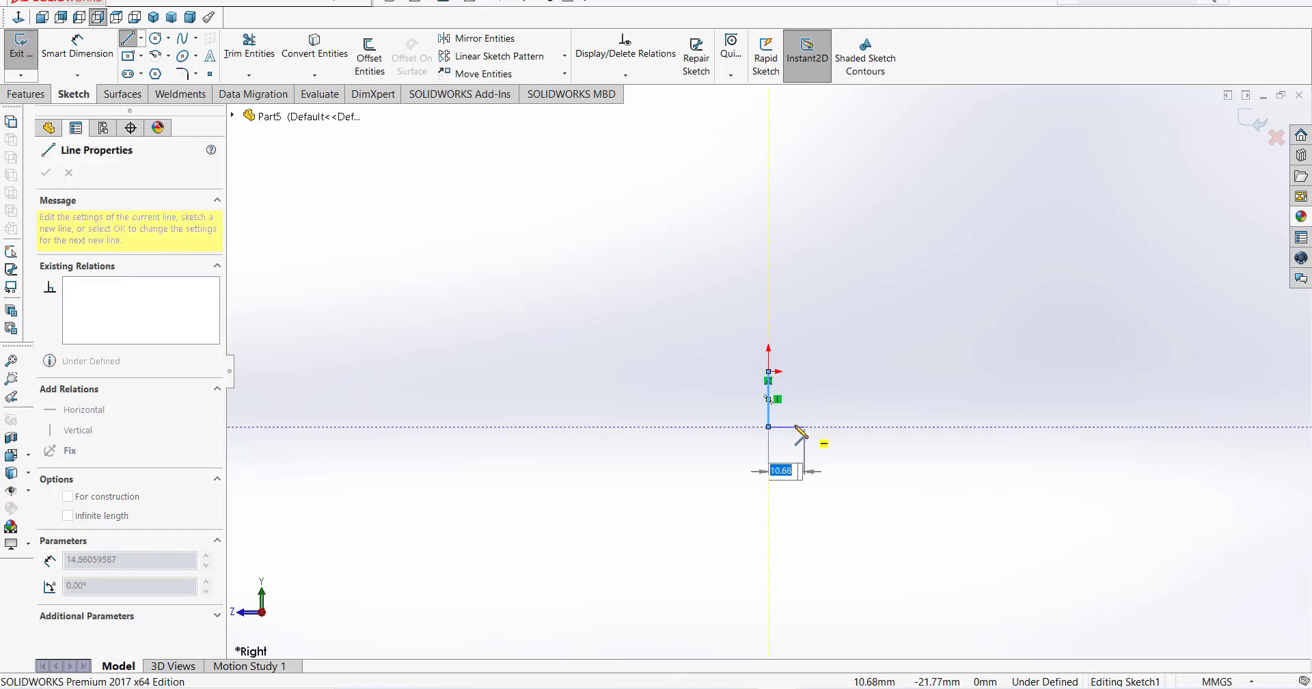
{"action": "left_click", "coordinate": [799, 427]}
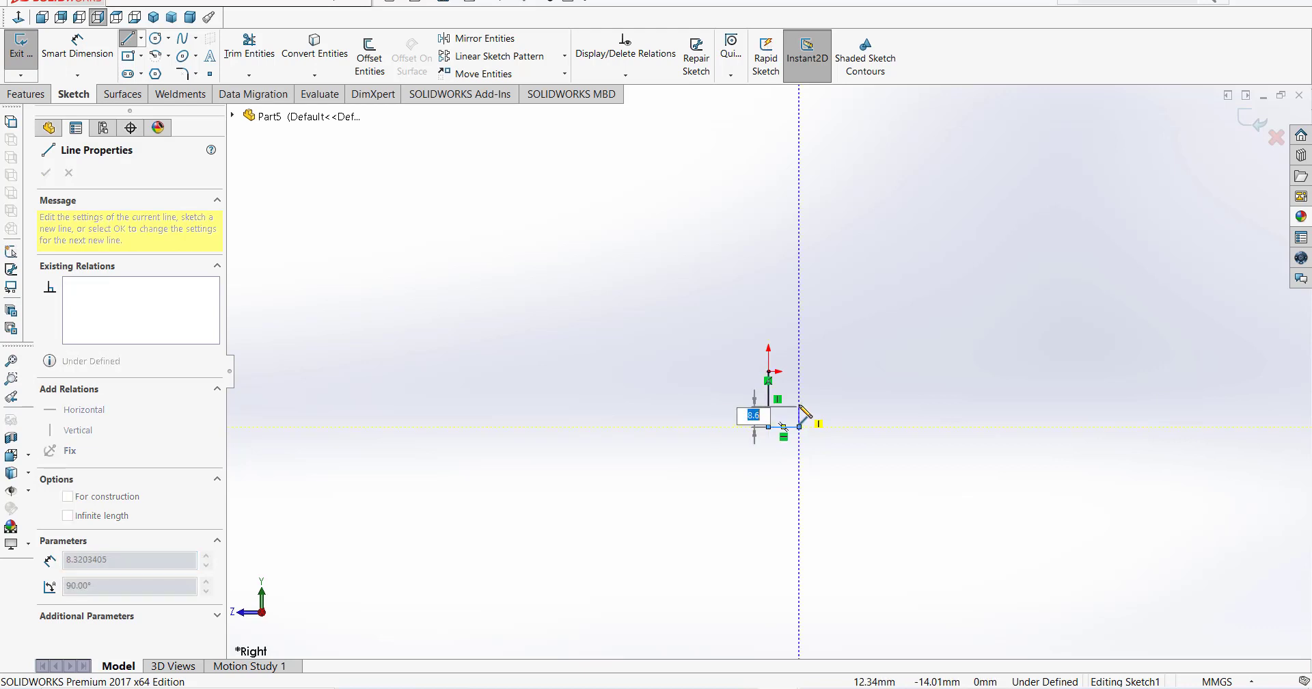
{"action": "left_click", "coordinate": [799, 399]}
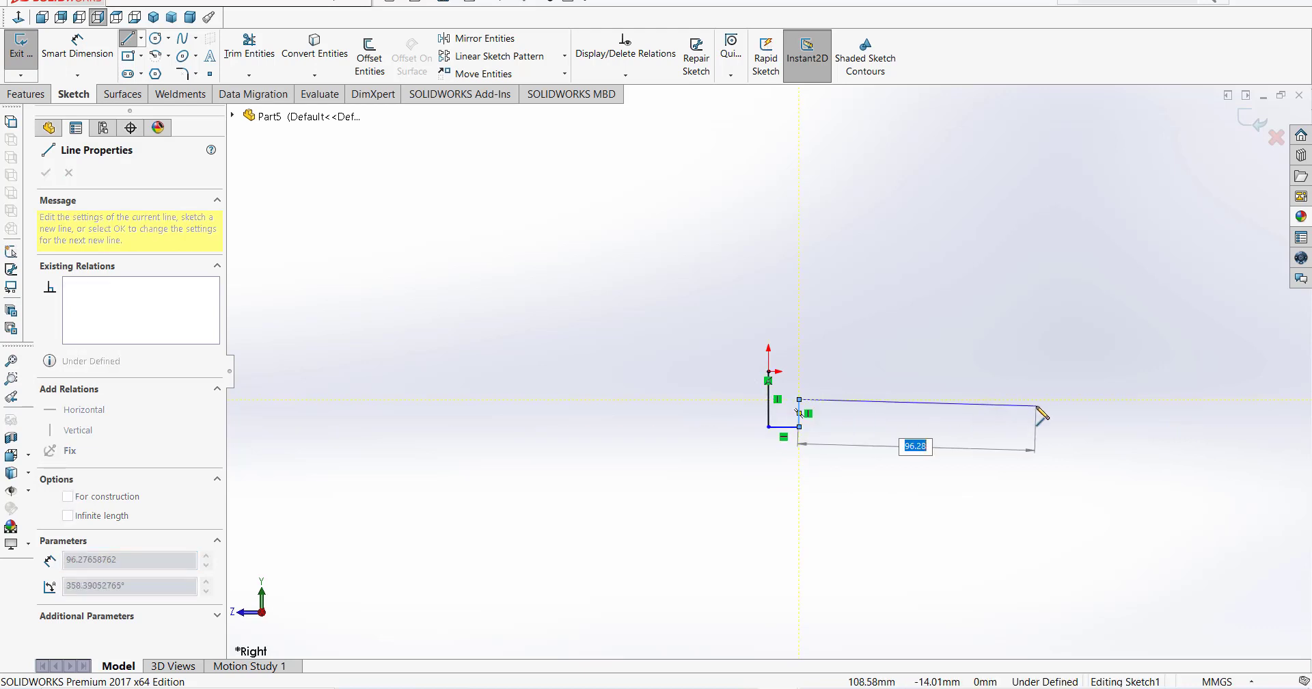
{"action": "left_click", "coordinate": [1039, 399]}
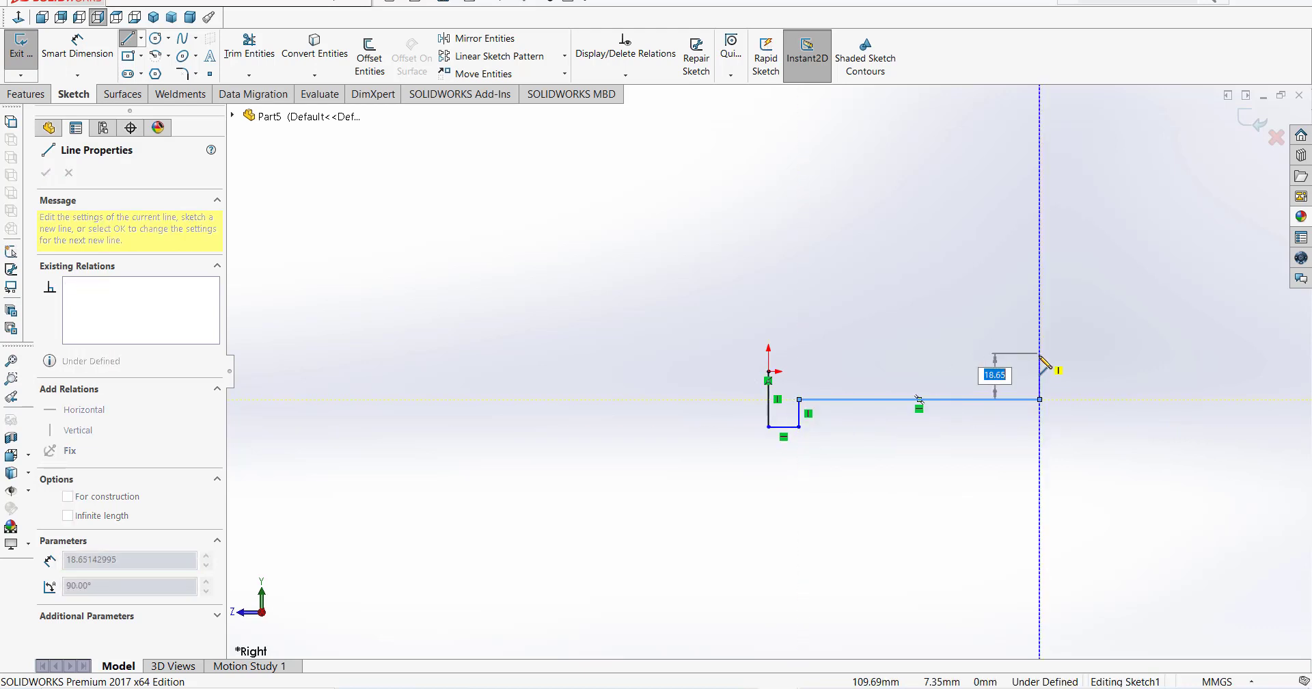
{"action": "left_click", "coordinate": [1040, 371]}
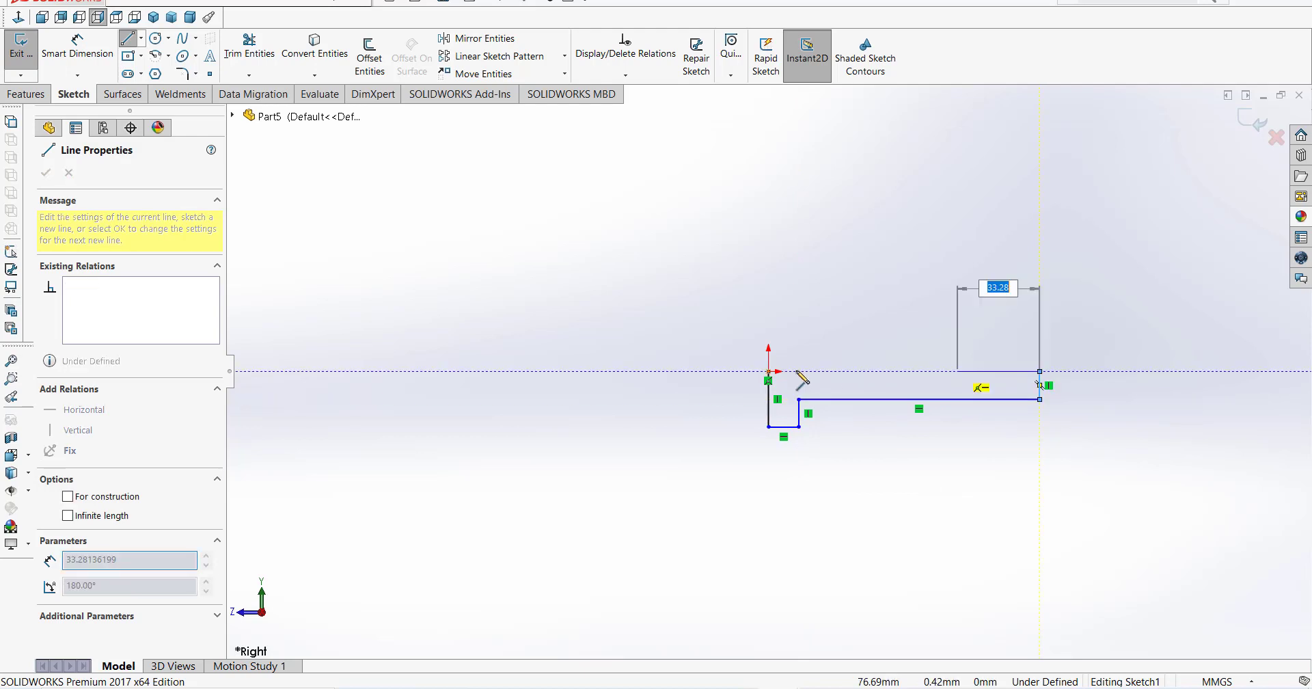
{"action": "left_click", "coordinate": [769, 371]}
{"action": "key", "text": "Escape"}
{"action": "scroll", "coordinate": [973, 407], "scroll_direction": "up", "scroll_amount": 1}
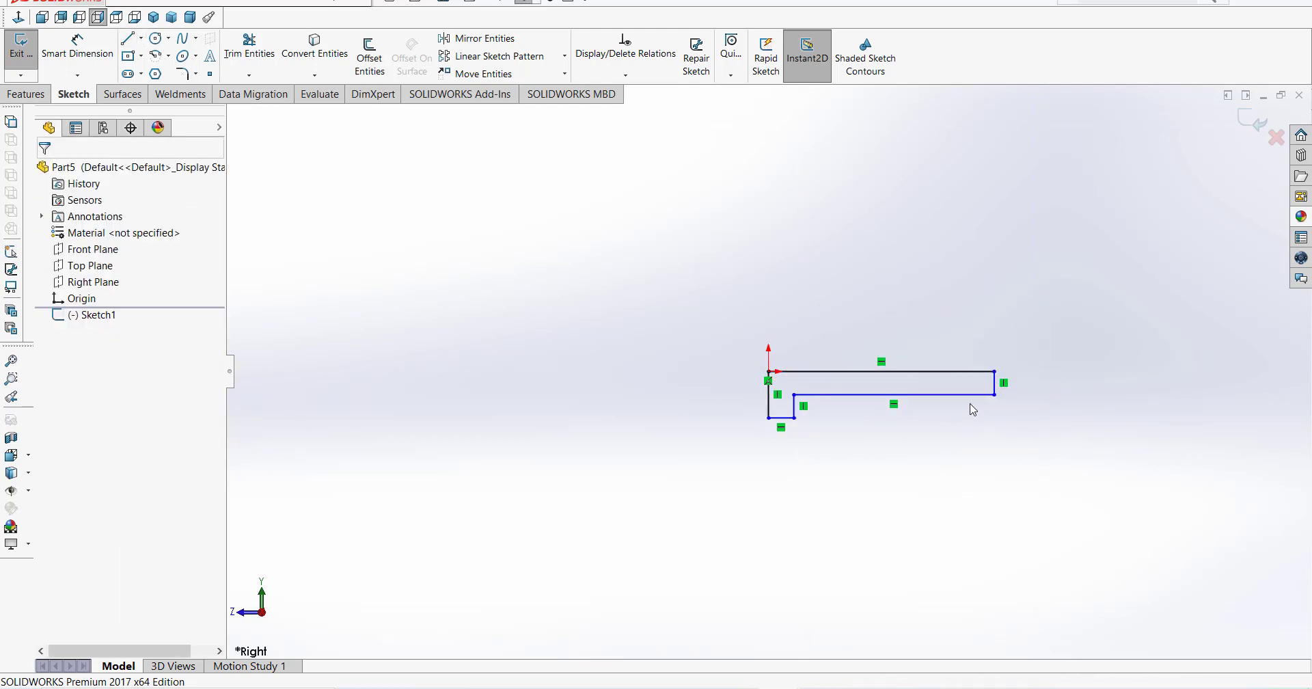
{"action": "scroll", "coordinate": [797, 326], "scroll_direction": "down", "scroll_amount": 2}
{"action": "scroll", "coordinate": [809, 390], "scroll_direction": "down", "scroll_amount": 2}
{"action": "scroll", "coordinate": [943, 415], "scroll_direction": "up", "scroll_amount": 2}
- Dimension the bottom step width to 8 and the right edge height to 12
{"action": "scroll", "coordinate": [943, 415], "scroll_direction": "down", "scroll_amount": 1}
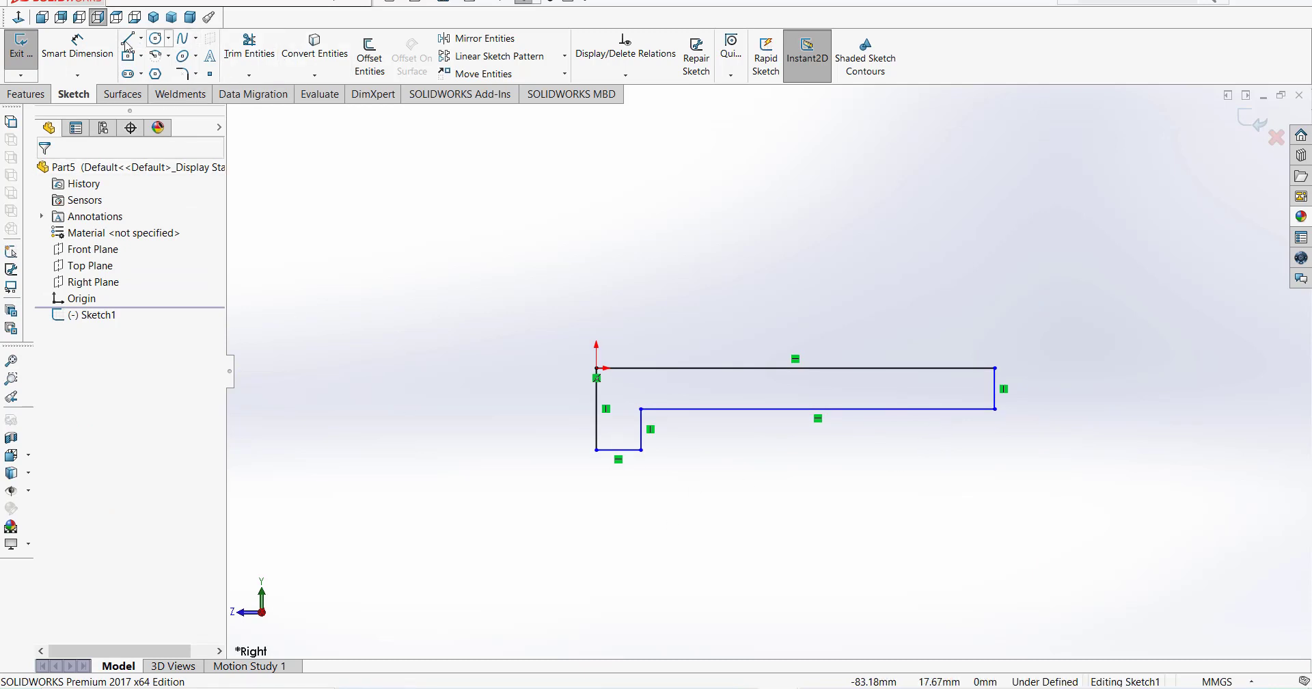
{"action": "left_click", "coordinate": [77, 51]}
{"action": "left_click", "coordinate": [632, 451]}
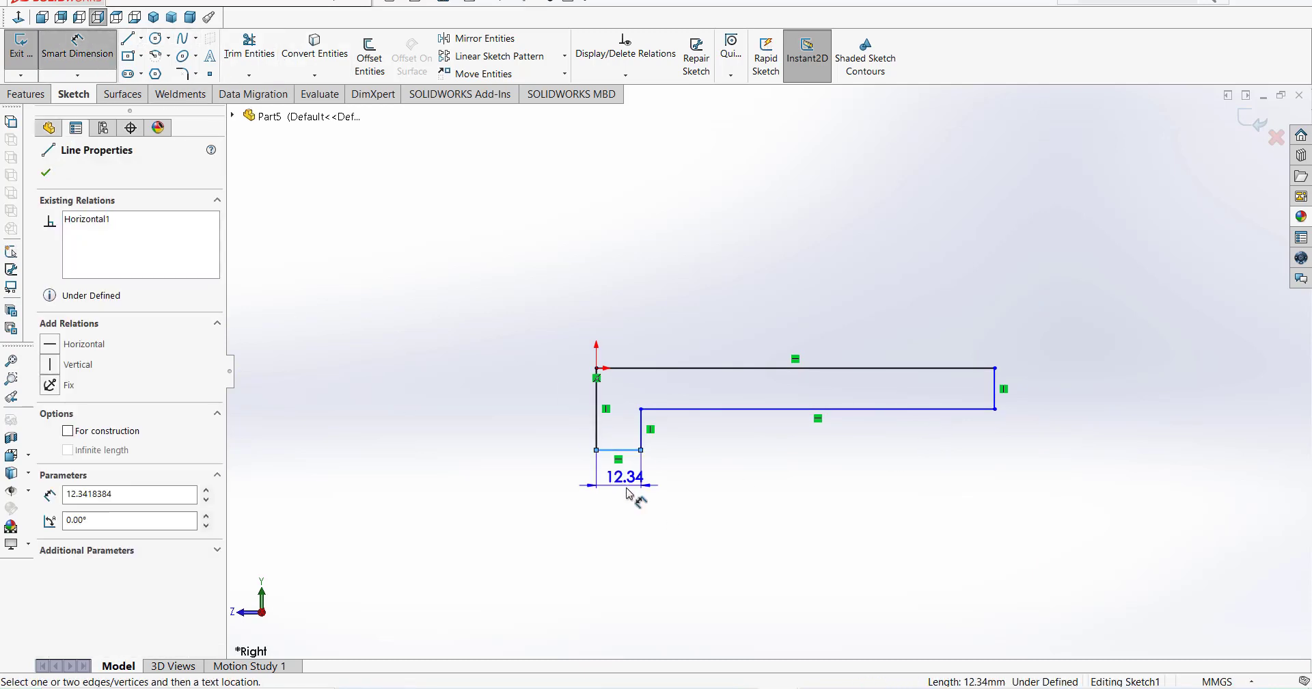
{"action": "left_click", "coordinate": [630, 492]}
{"action": "type", "text": "8.00mm"}
{"action": "key", "text": "Return"}
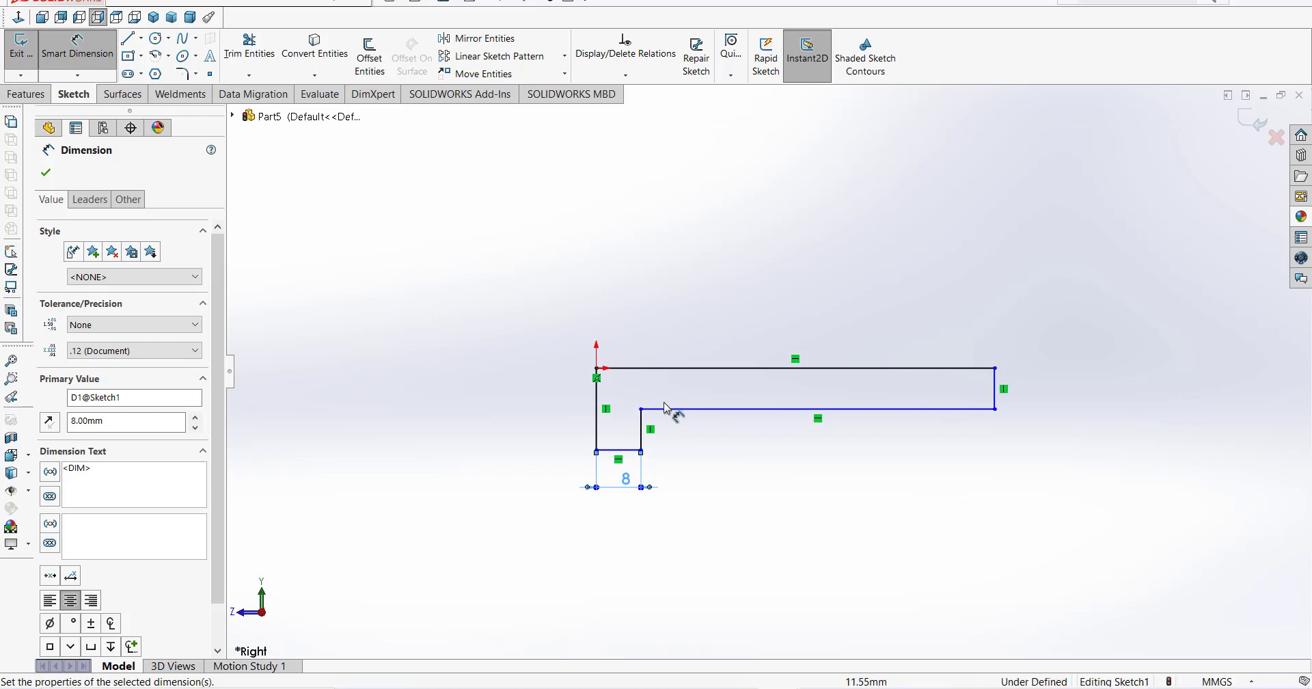
{"action": "left_click", "coordinate": [996, 387]}
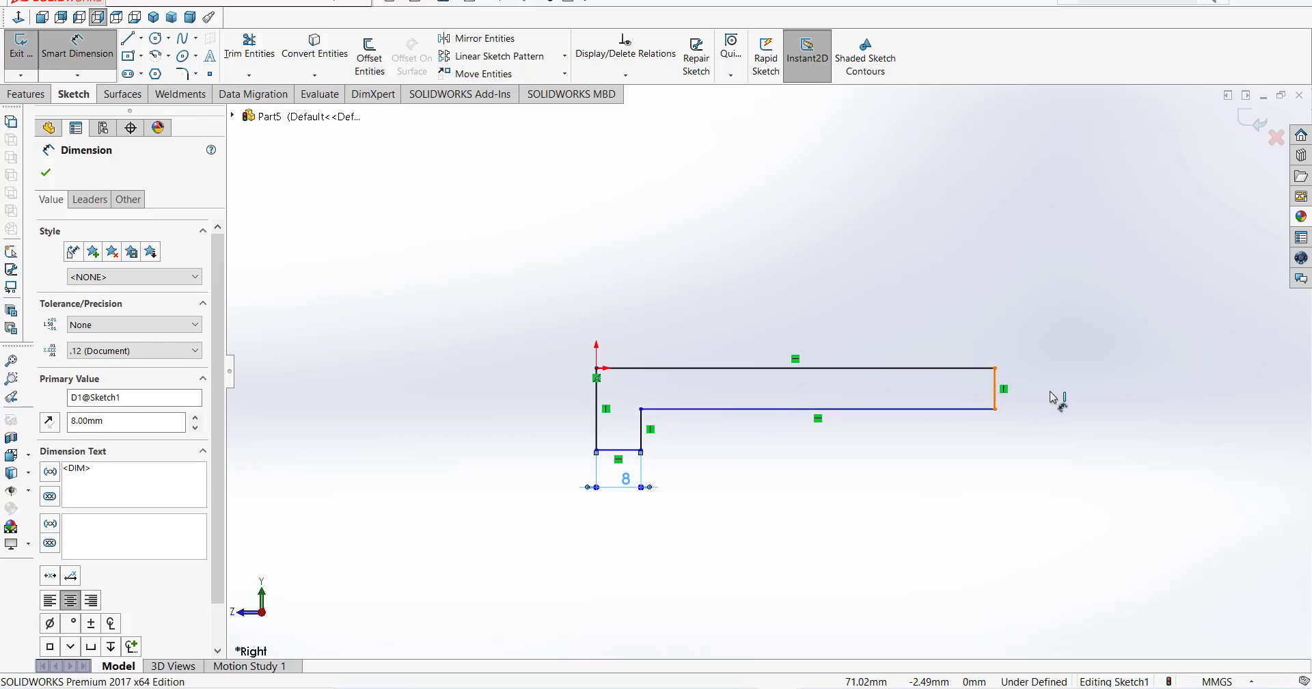
{"action": "left_click", "coordinate": [1057, 414]}
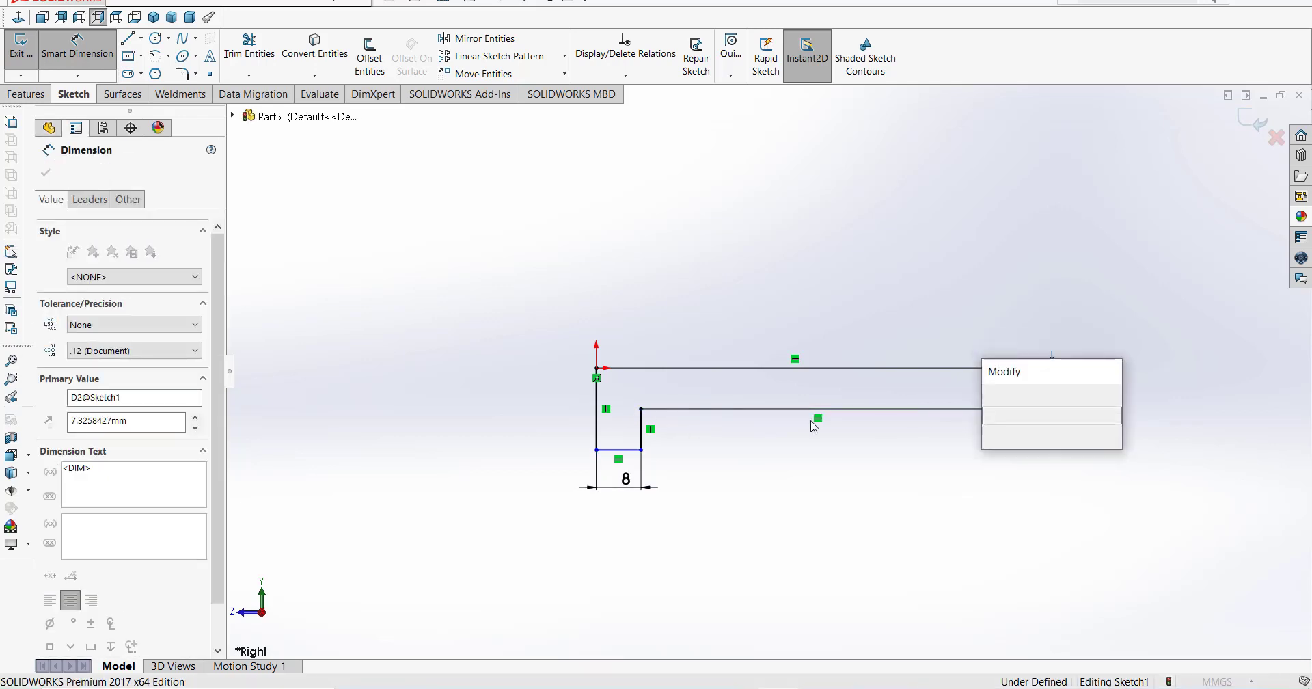
{"action": "type", "text": "12"}
{"action": "key", "text": "Return"}
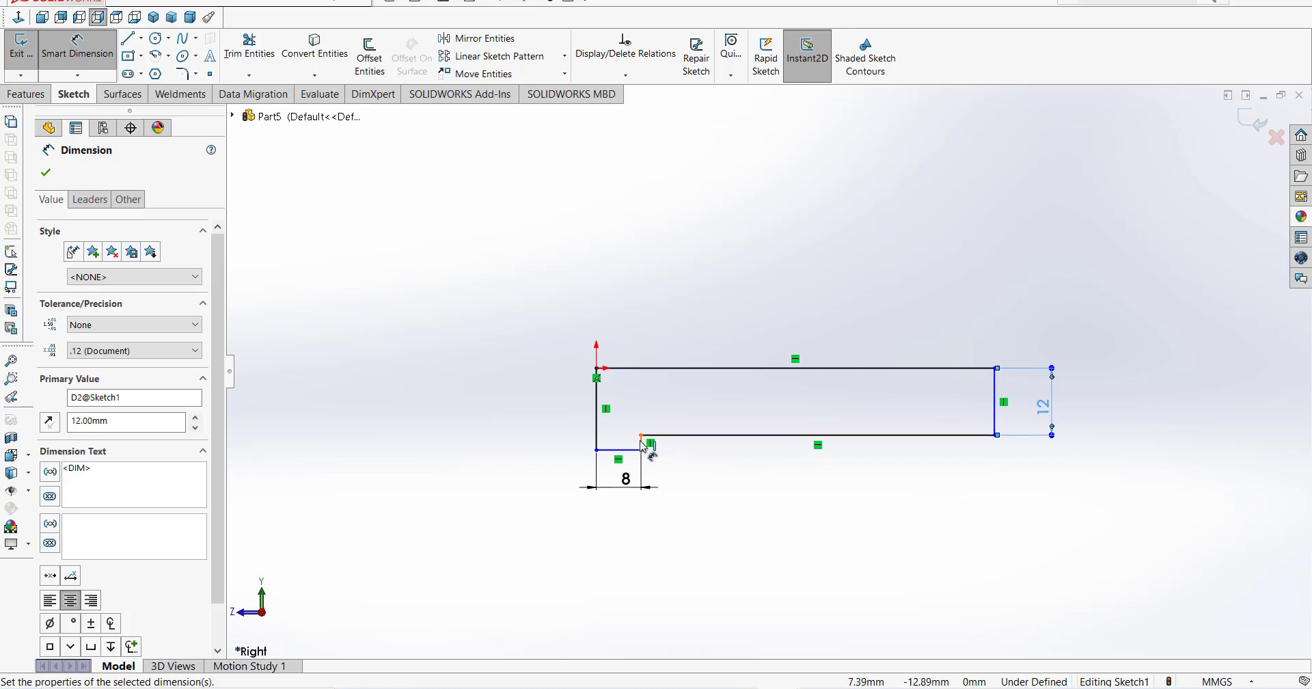
- Set the step height to 4 and overall width to 48, then exit the sketch
{"action": "left_click", "coordinate": [642, 442]}
{"action": "left_click", "coordinate": [717, 455]}
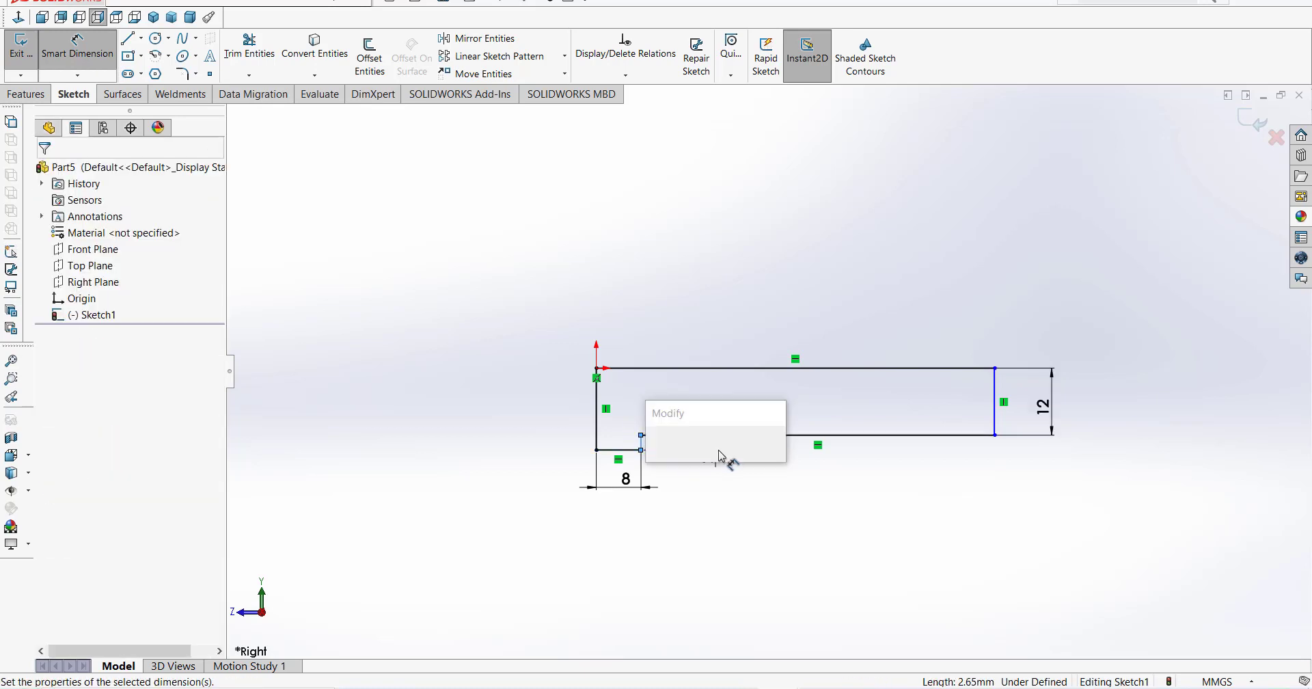
{"action": "type", "text": "4"}
{"action": "key", "text": "Return"}
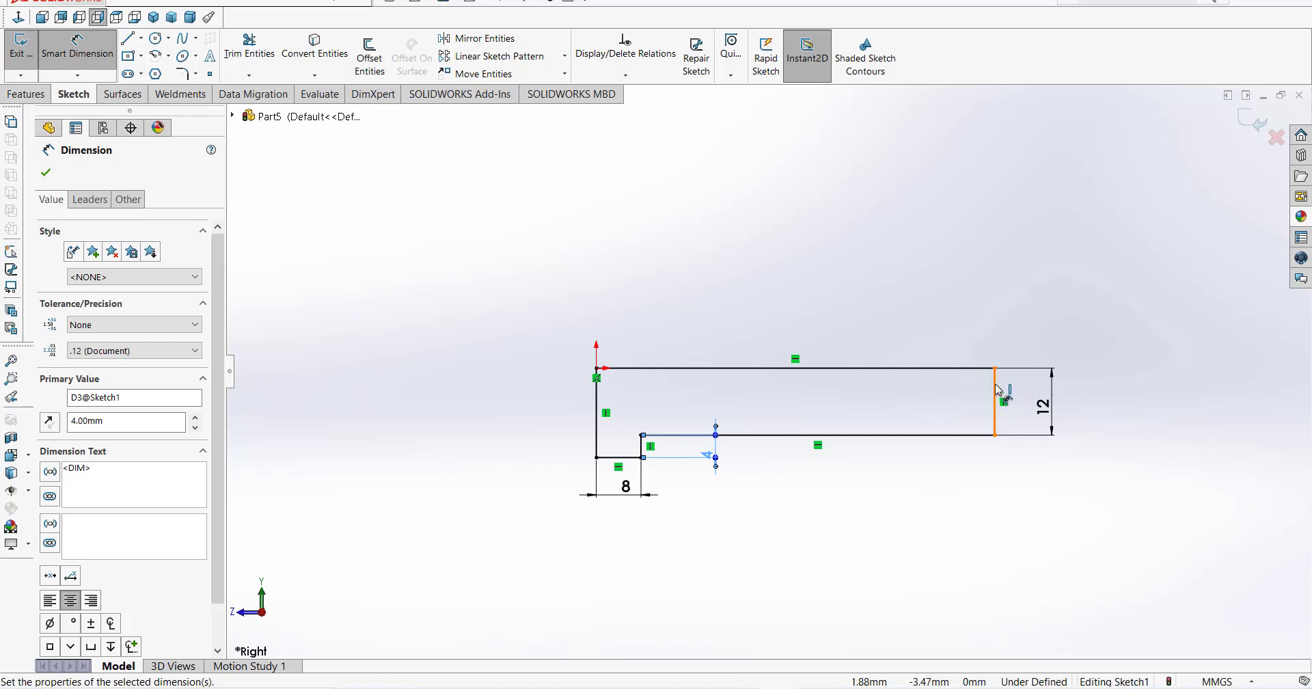
{"action": "left_click", "coordinate": [997, 387]}
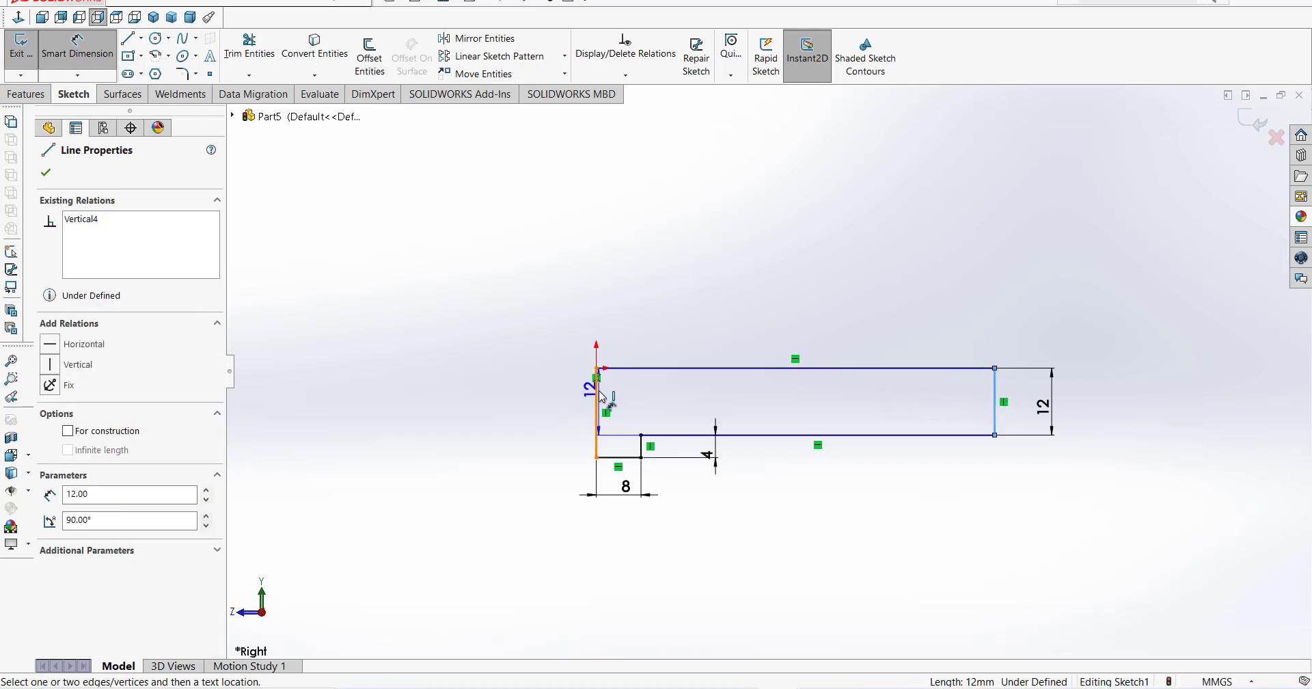
{"action": "left_click", "coordinate": [597, 405]}
{"action": "left_click", "coordinate": [750, 286]}
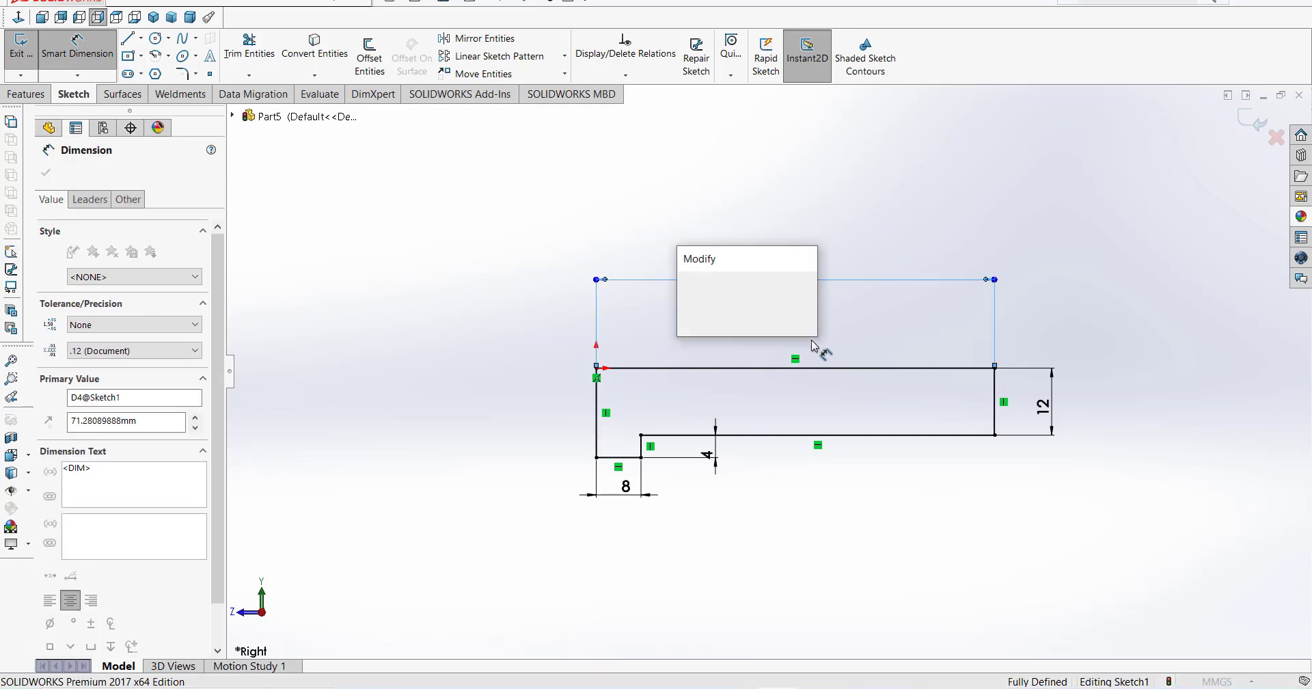
{"action": "key", "text": "Return"}
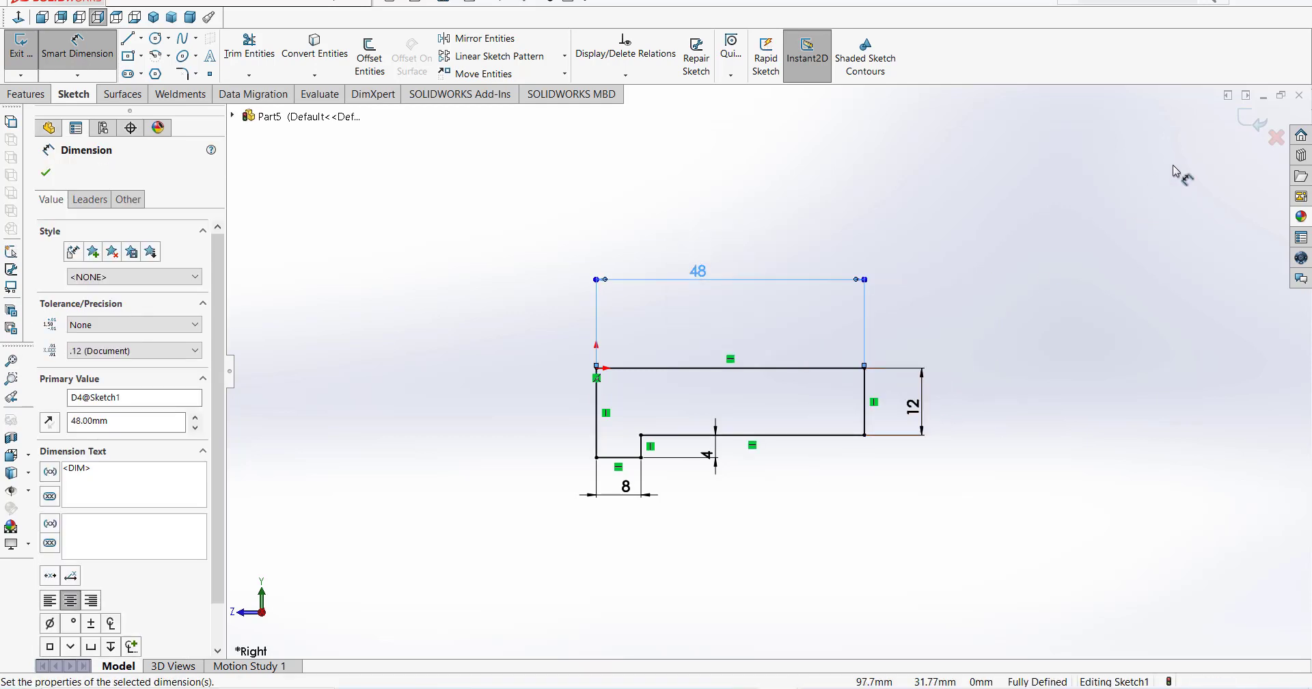
{"action": "left_click", "coordinate": [1260, 118]}
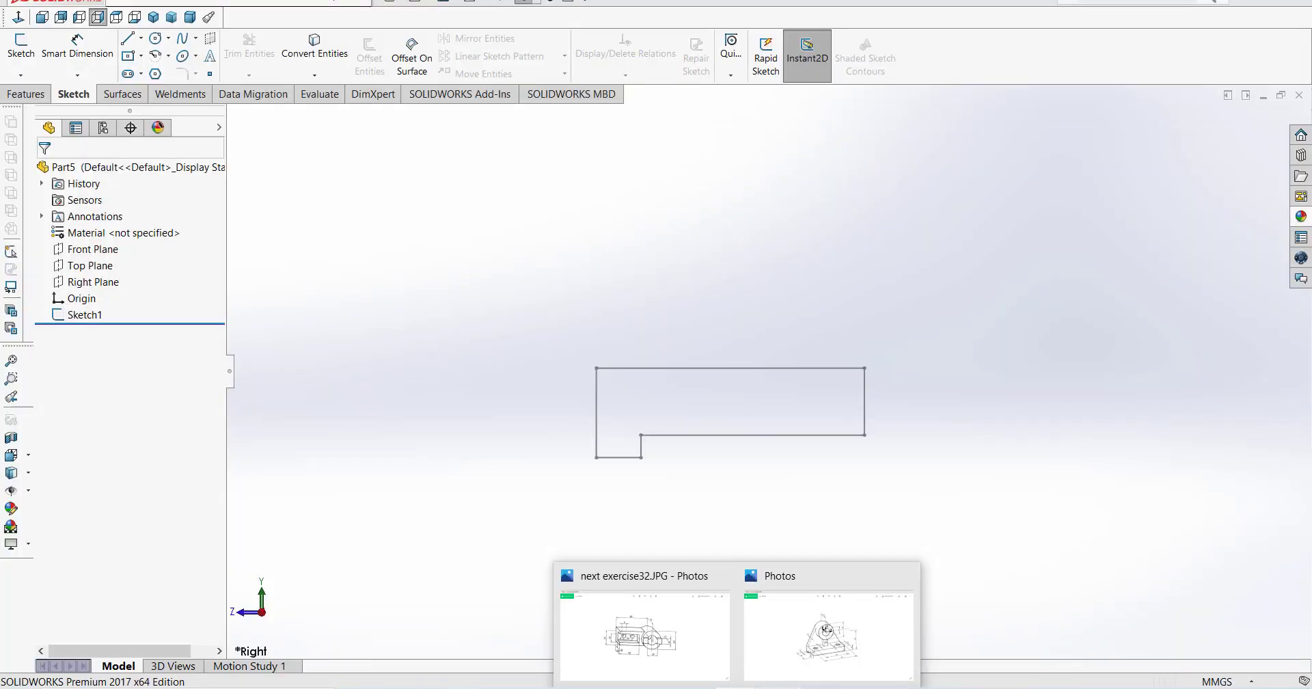
- Extrude Sketch1 85 mm in the reversed direction as Boss-Extrude1
{"action": "left_click", "coordinate": [24, 93]}
{"action": "left_click", "coordinate": [28, 54]}
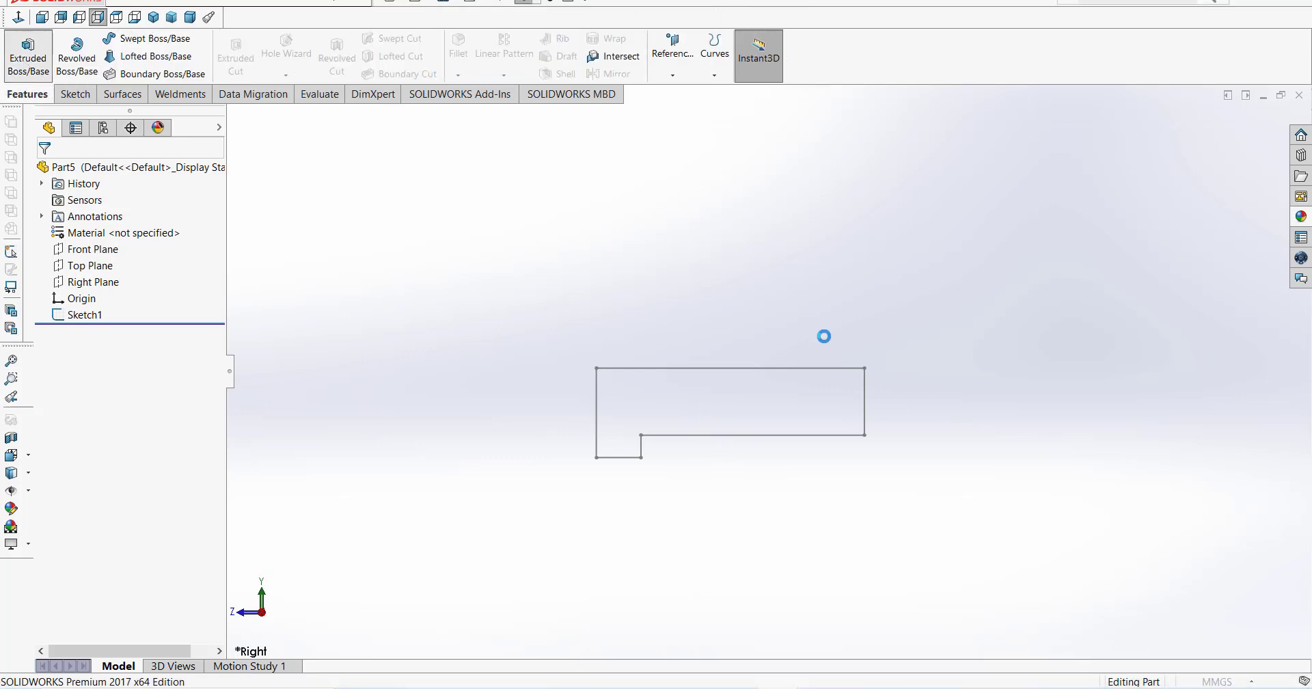
{"action": "left_click", "coordinate": [757, 368]}
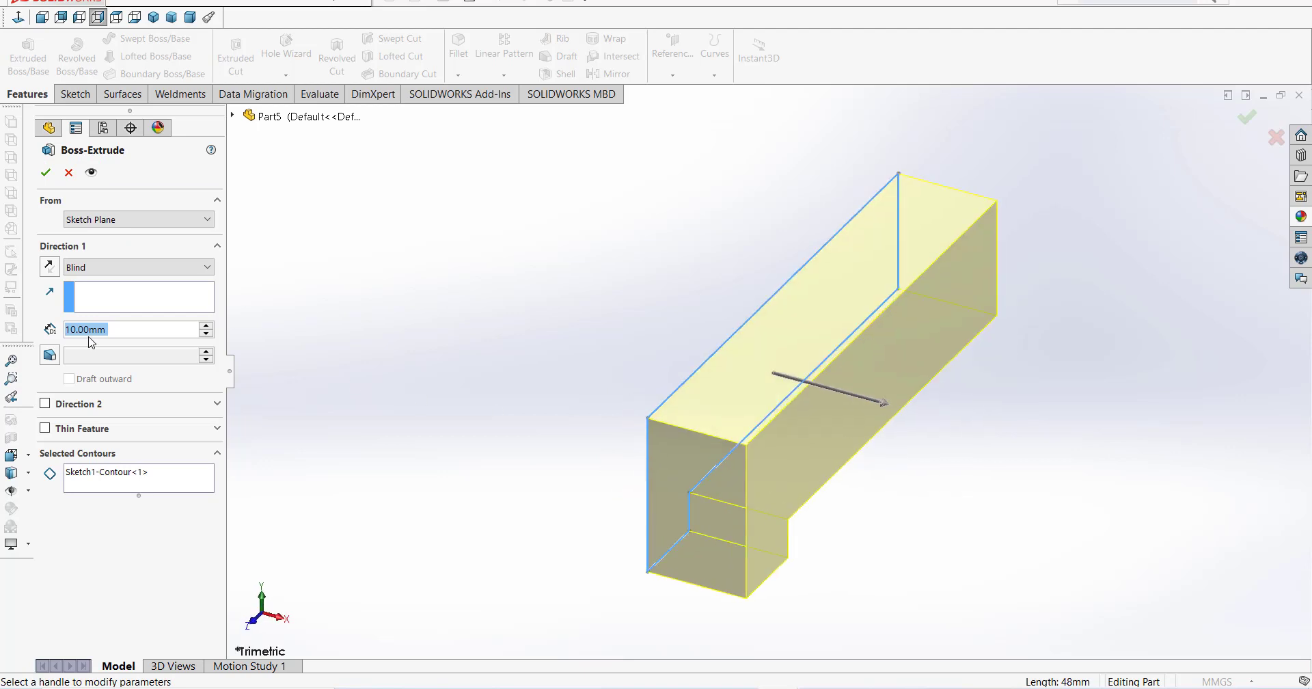
{"action": "left_click", "coordinate": [48, 266]}
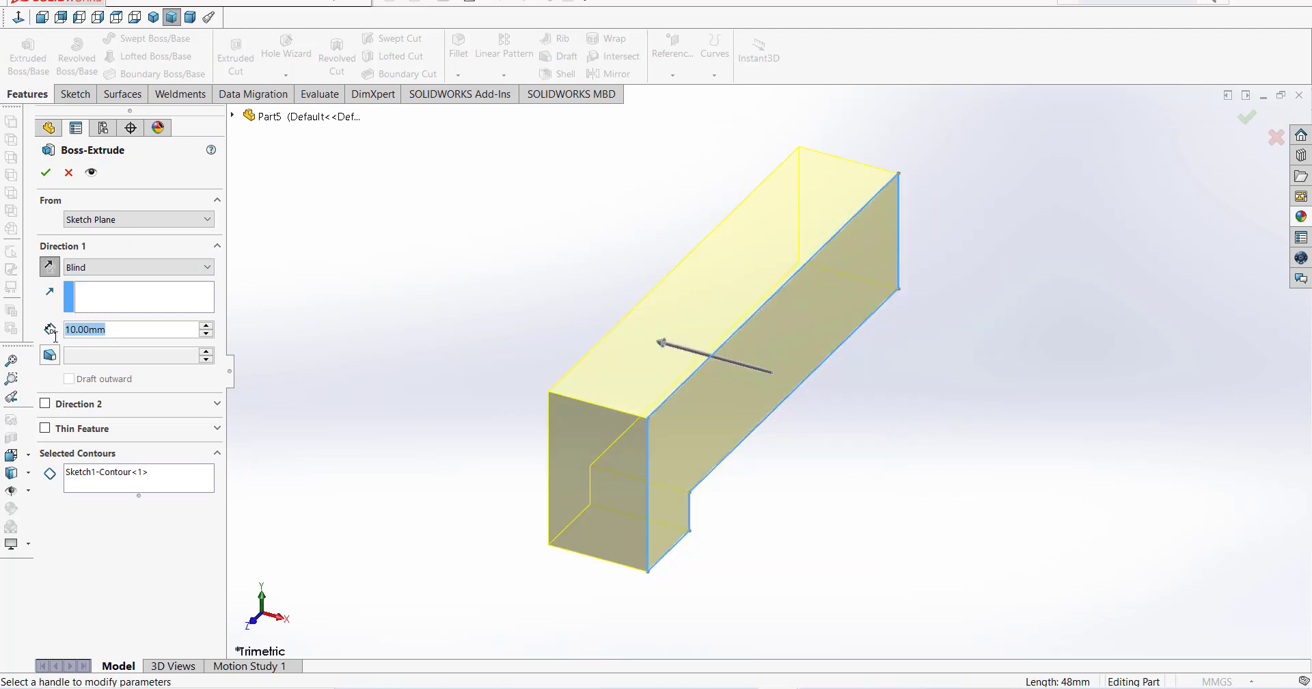
{"action": "type", "text": "85"}
{"action": "key", "text": "Return"}
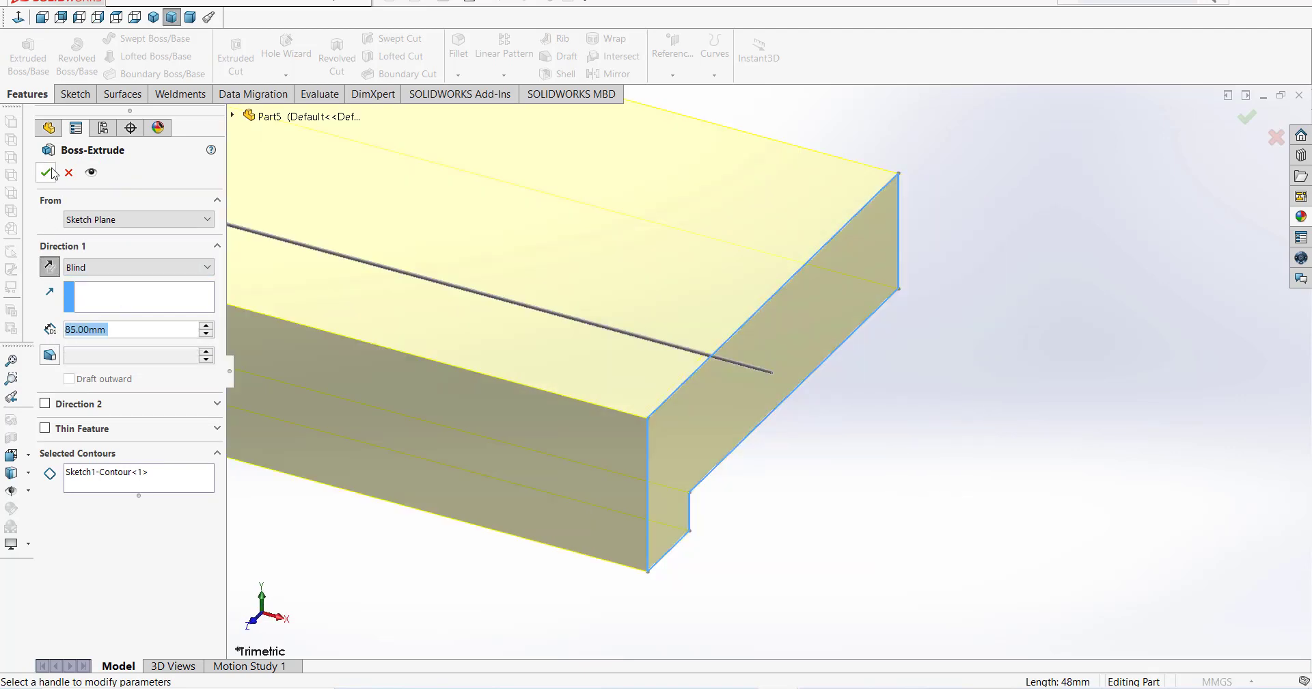
- Turn the view Normal To the base's front face
{"action": "scroll", "coordinate": [933, 376], "scroll_direction": "up", "scroll_amount": 3}
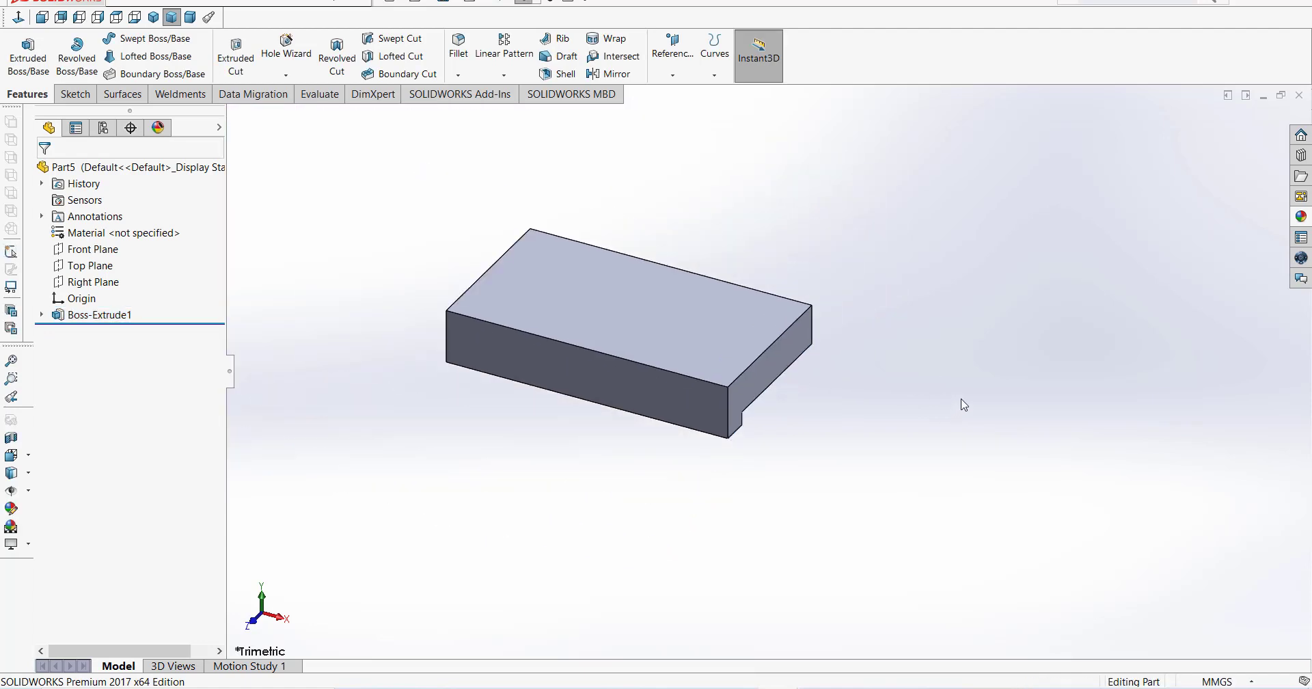
{"action": "mouse_move", "coordinate": [961, 404]}
{"action": "middle_mouse_down"}
{"action": "mouse_move", "coordinate": [822, 450]}
{"action": "mouse_move", "coordinate": [952, 427]}
{"action": "middle_mouse_up"}
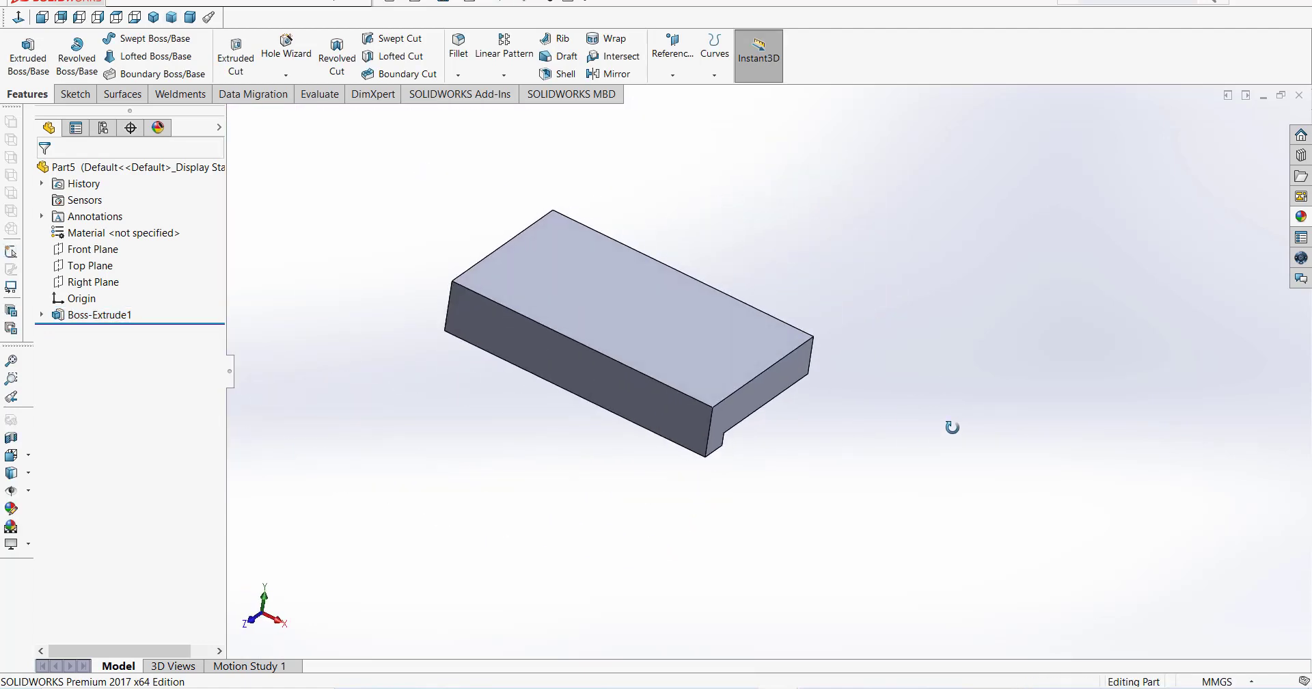
{"action": "left_click", "coordinate": [689, 424]}
{"action": "left_click", "coordinate": [792, 384]}
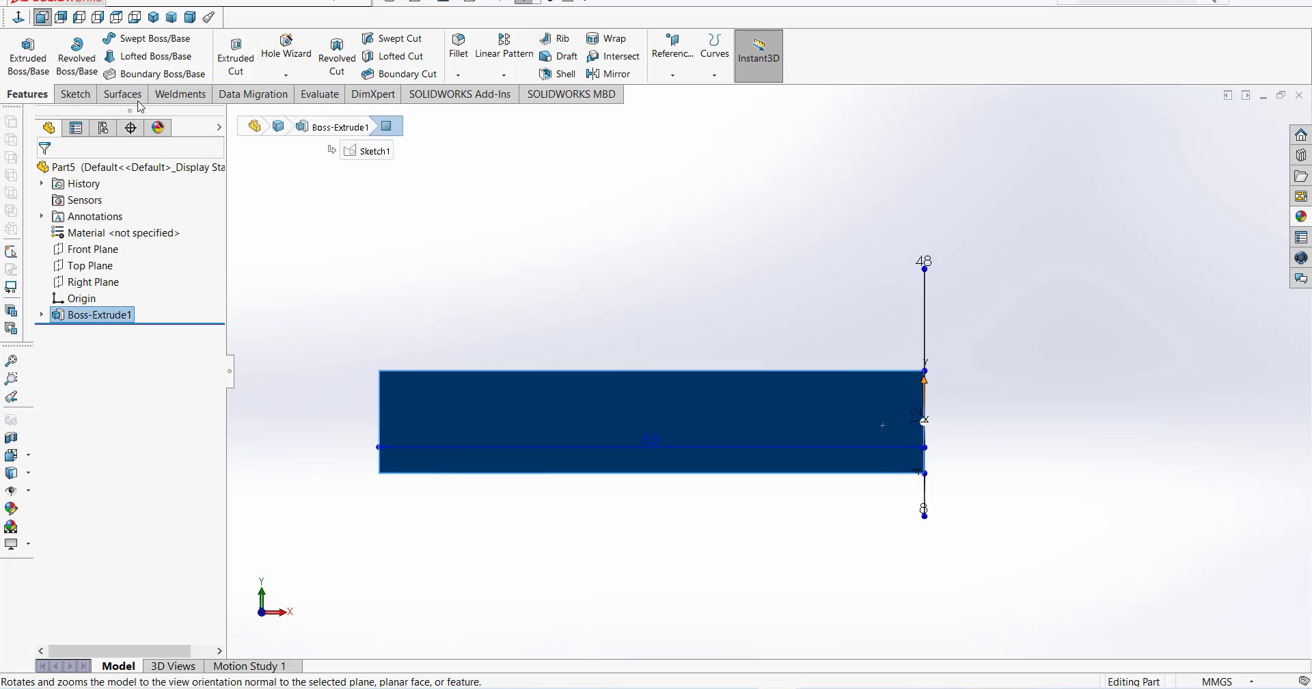
- On the base's front face, sketch a peaked triangle rising from its top edge, checking the reference drawing
{"action": "left_click", "coordinate": [73, 94]}
{"action": "left_click", "coordinate": [127, 39]}
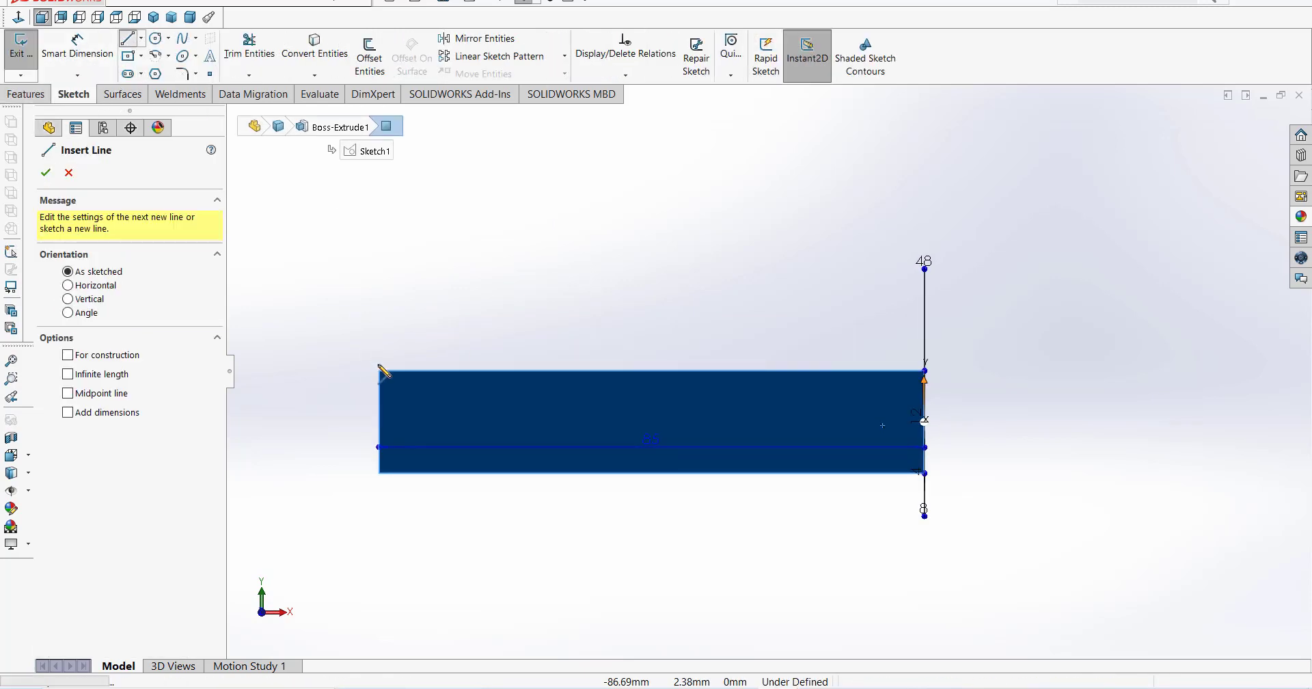
{"action": "left_click", "coordinate": [379, 370]}
{"action": "left_click", "coordinate": [924, 370]}
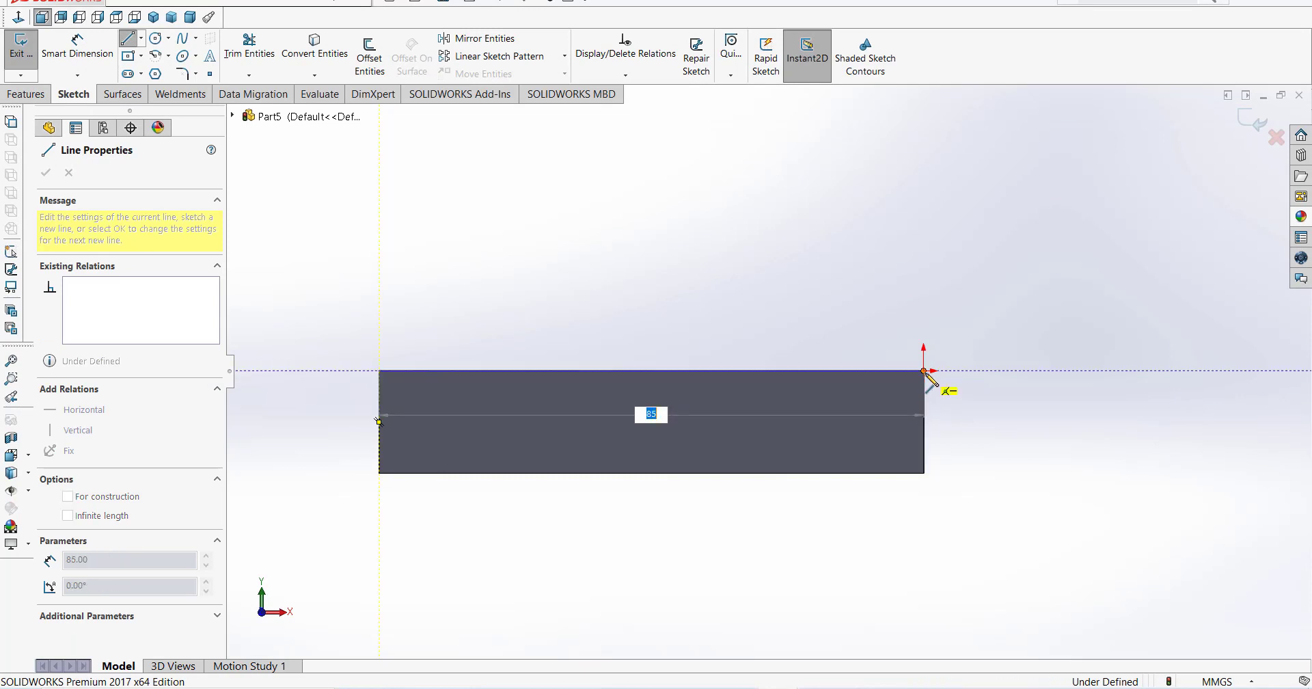
{"action": "mouse_move", "coordinate": [924, 371]}
{"action": "left_mouse_down"}
{"action": "mouse_move", "coordinate": [701, 140]}
{"action": "mouse_move", "coordinate": [380, 370]}
{"action": "left_mouse_up"}
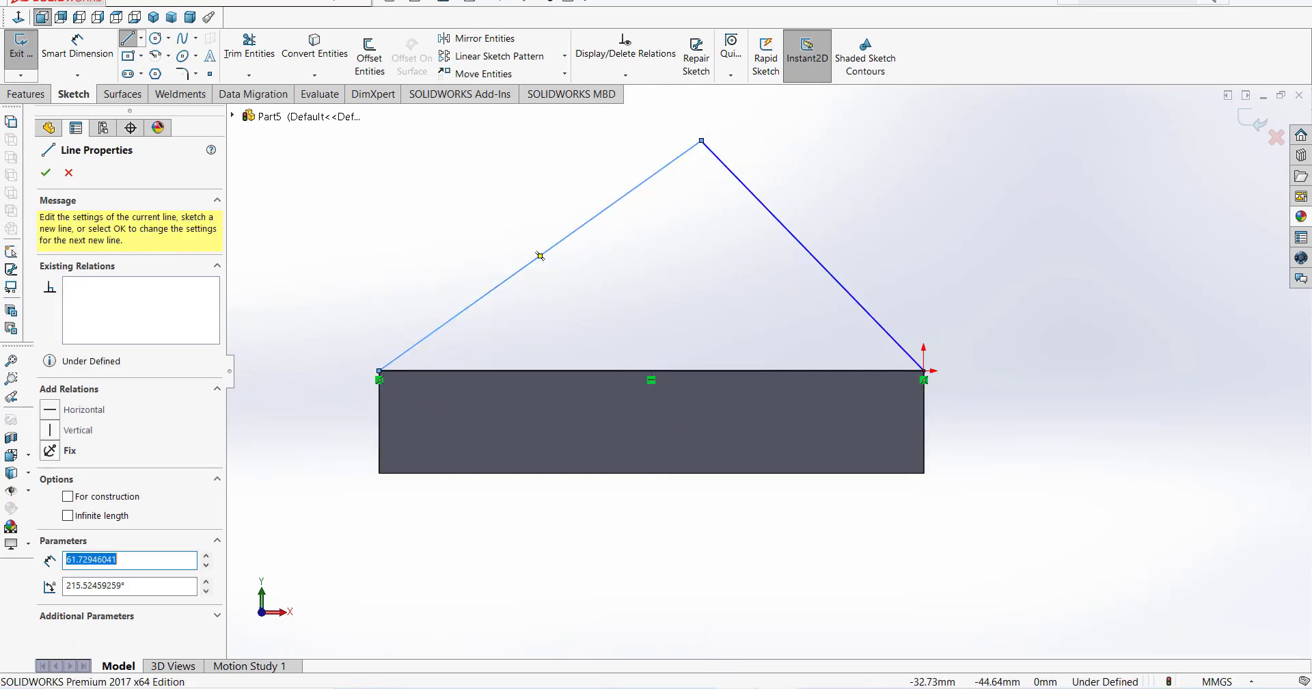
{"action": "left_click", "coordinate": [795, 643]}
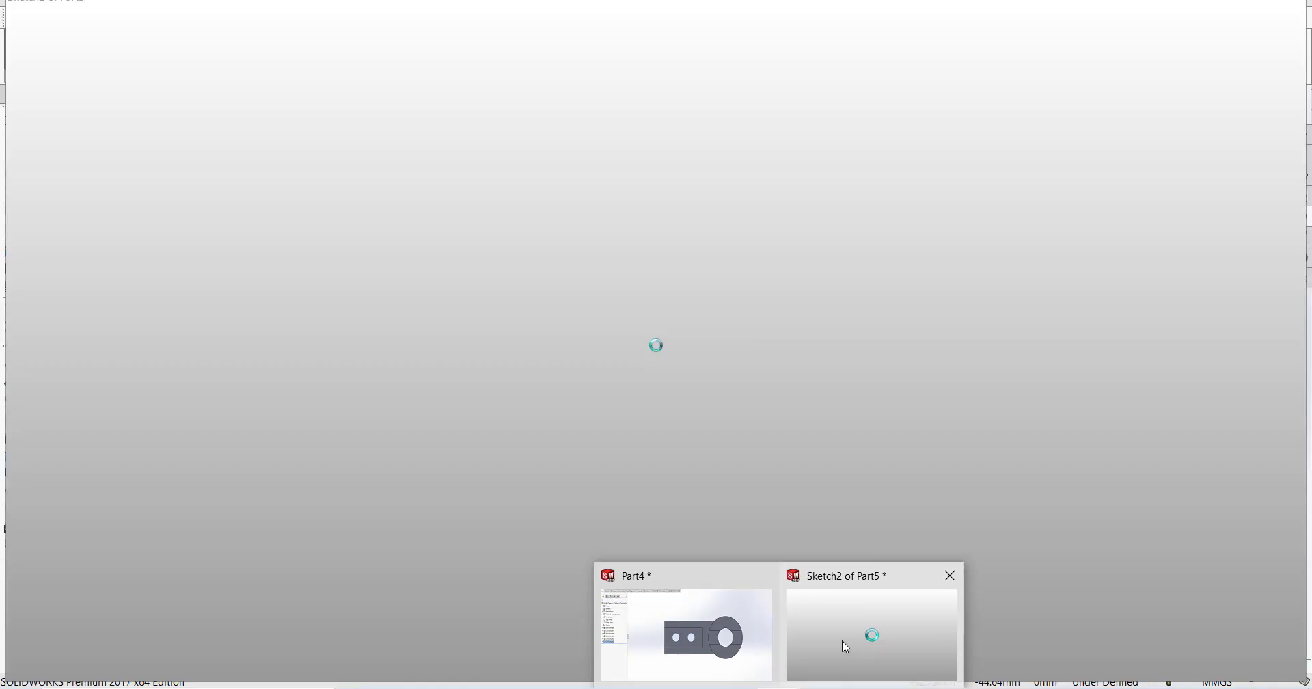
{"action": "left_click", "coordinate": [842, 641]}
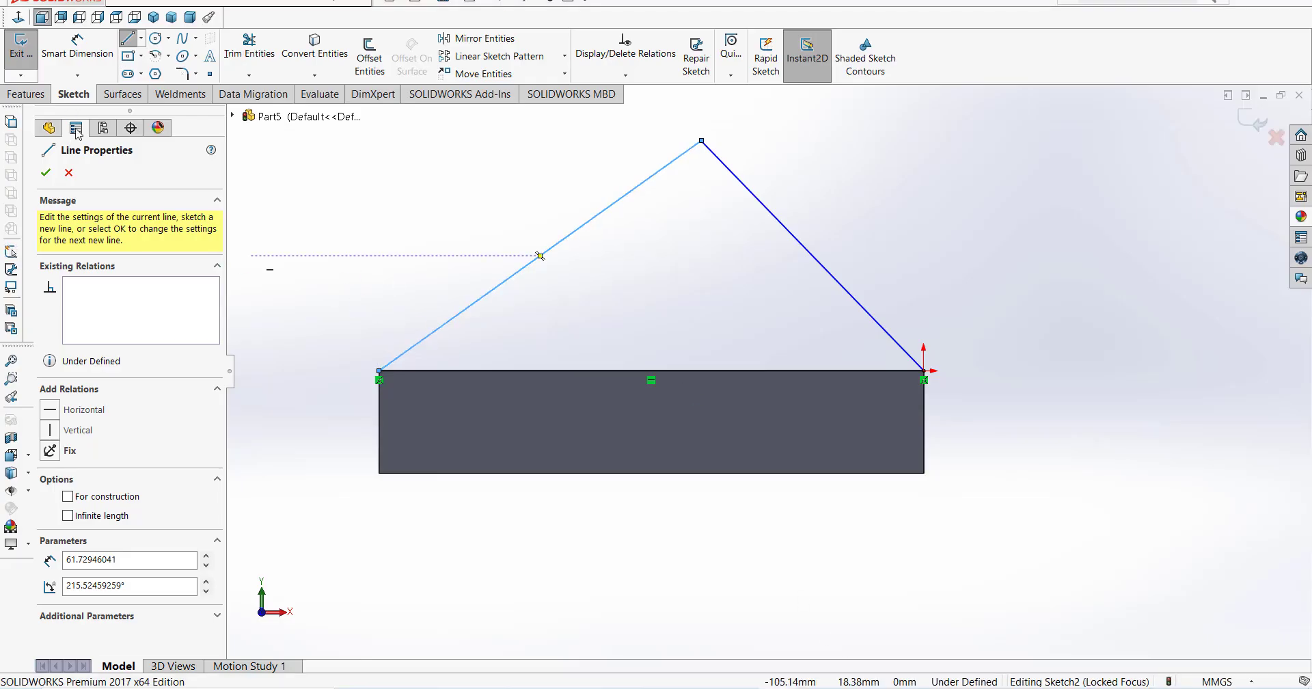
- Round the triangle's apex vertex with a 20 mm sketch fillet
{"action": "left_click", "coordinate": [183, 74]}
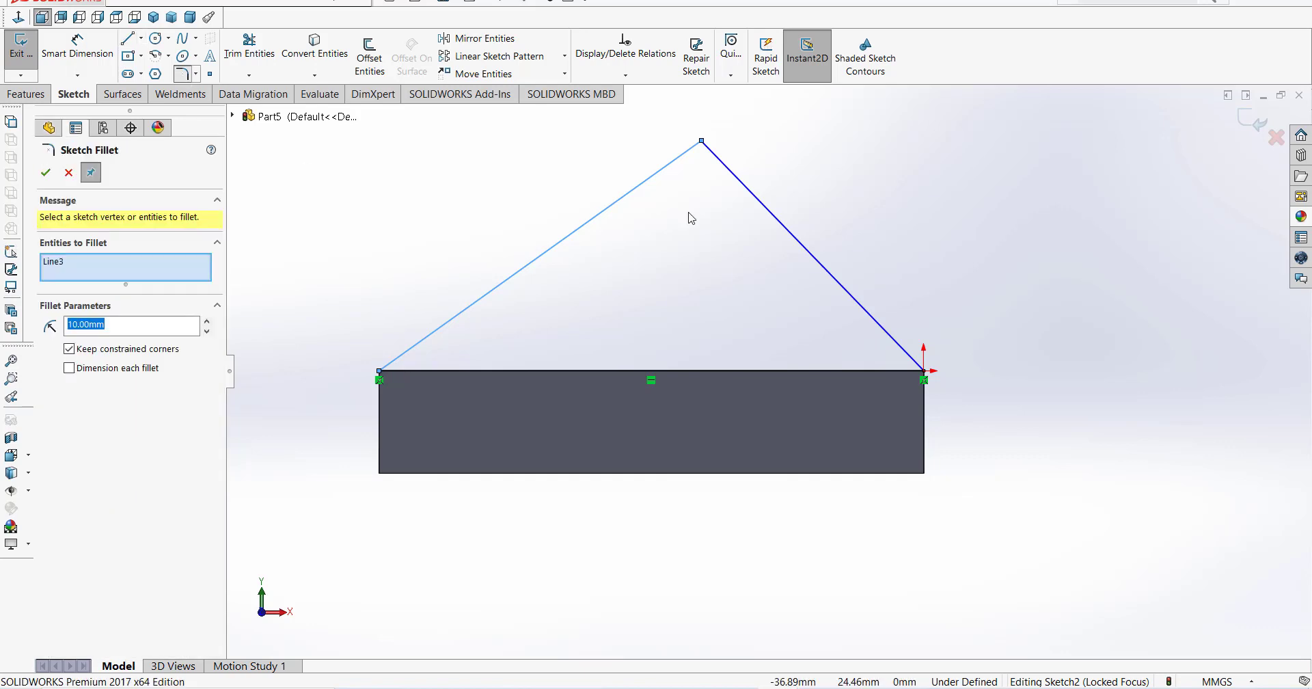
{"action": "type", "text": "20"}
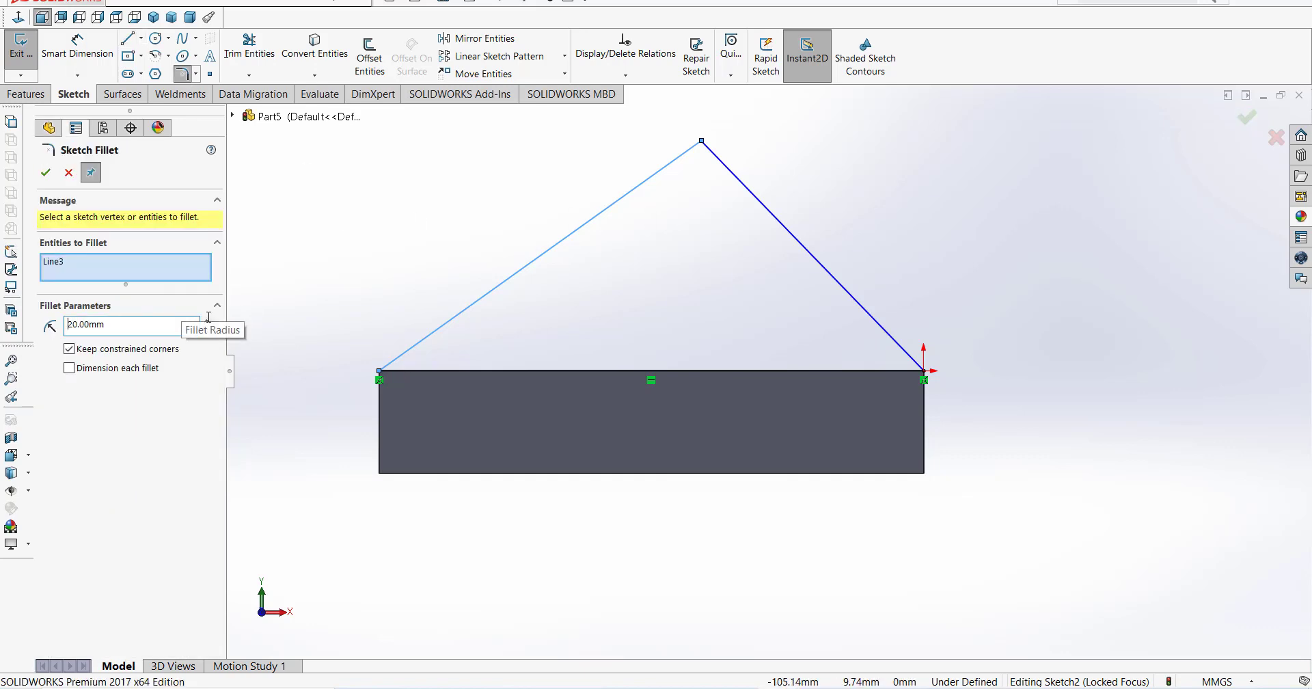
{"action": "left_click", "coordinate": [702, 142]}
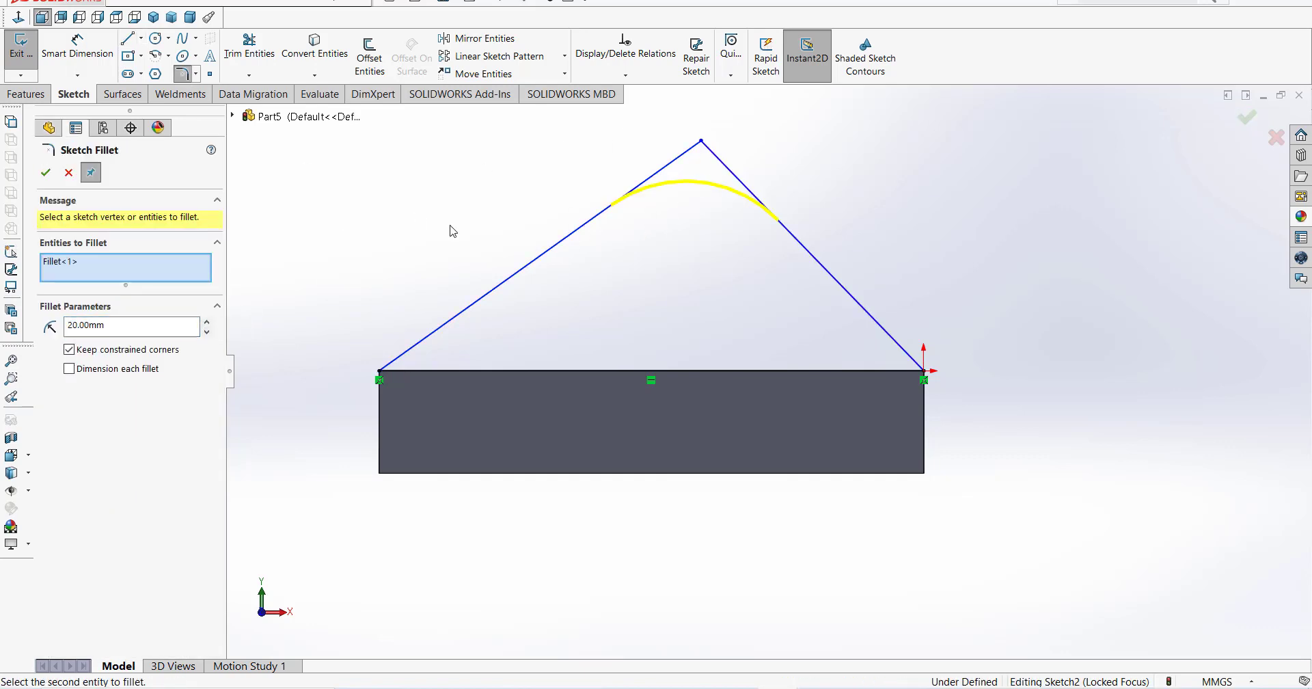
{"action": "left_click", "coordinate": [46, 171]}
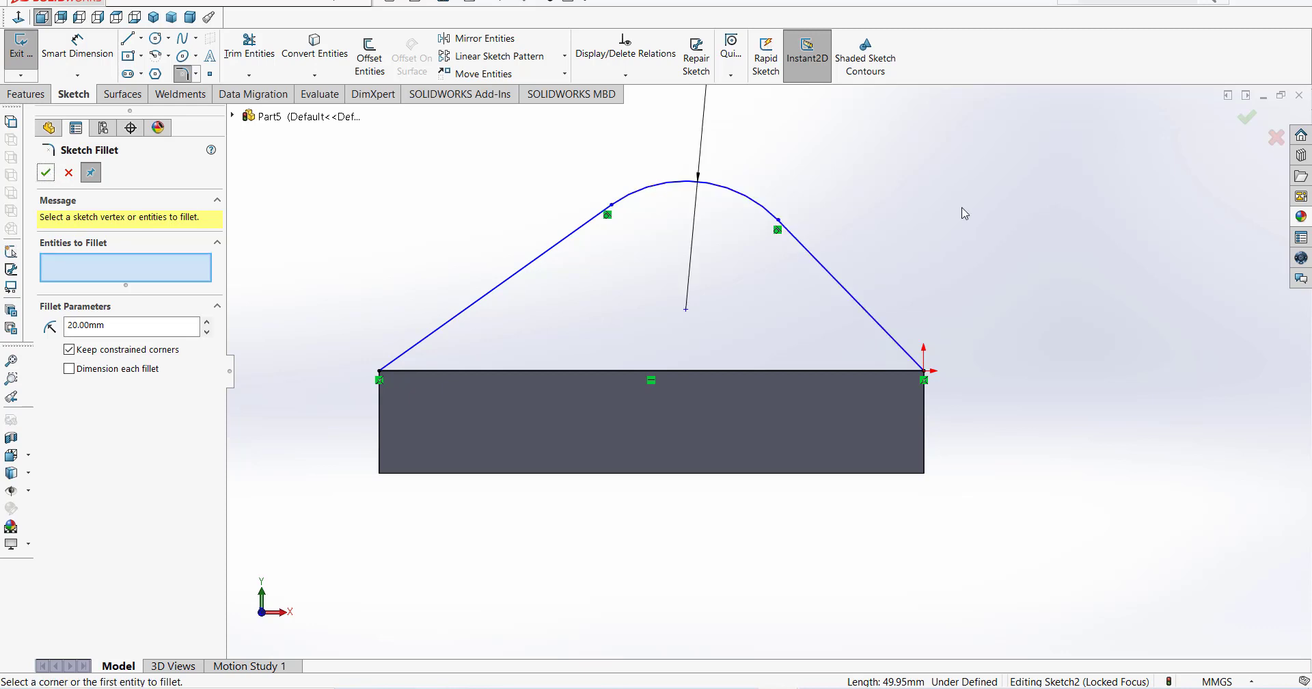
{"action": "scroll", "coordinate": [886, 253], "scroll_direction": "up", "scroll_amount": 1}
{"action": "scroll", "coordinate": [832, 246], "scroll_direction": "down", "scroll_amount": 2}
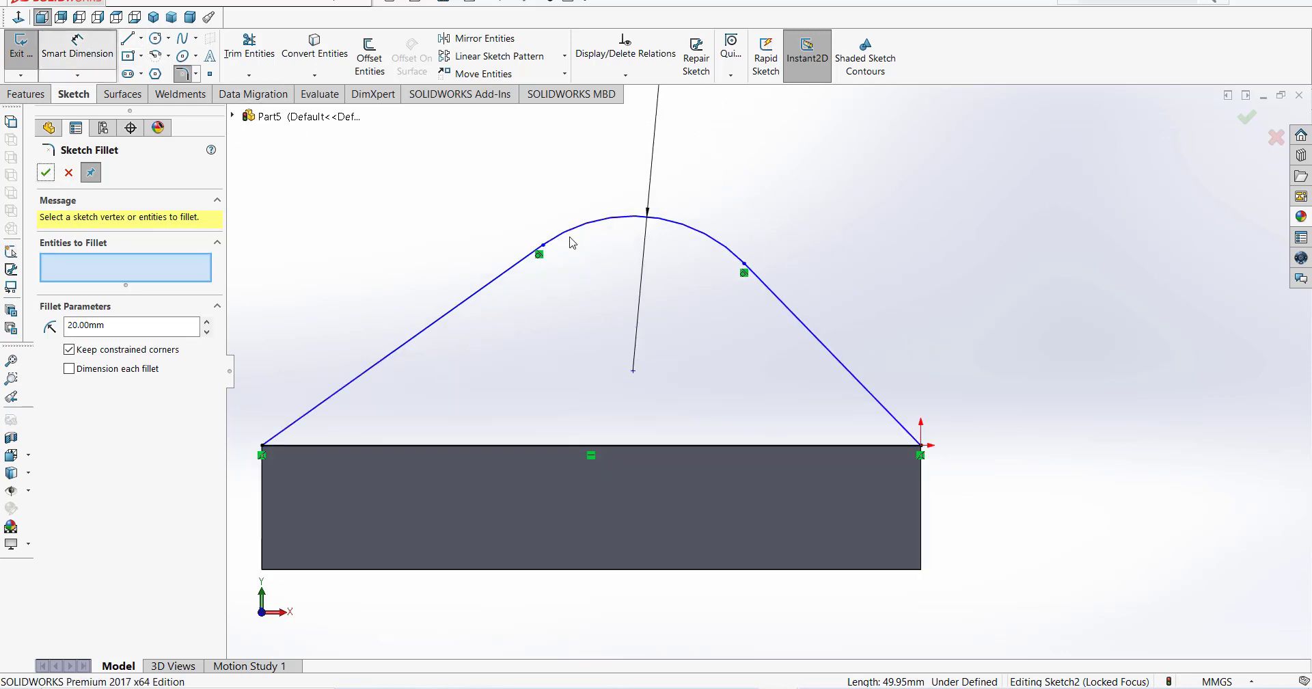
{"action": "key", "text": "Escape"}
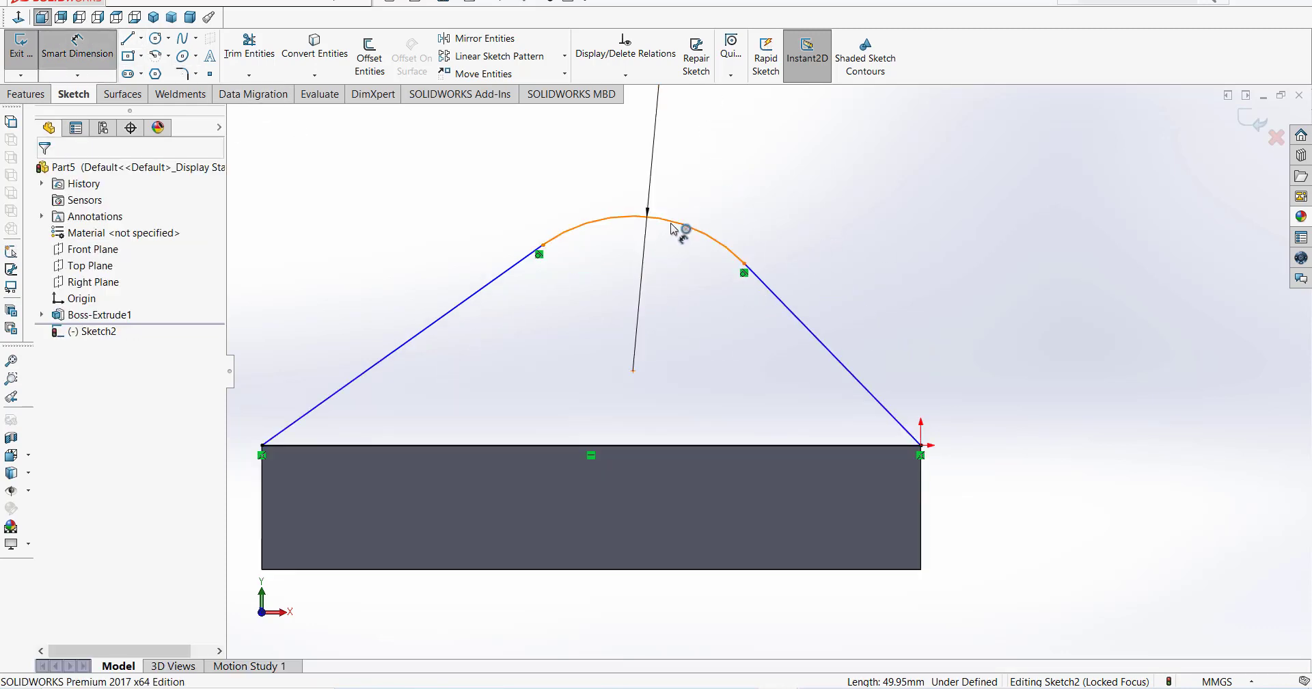
{"action": "left_click", "coordinate": [677, 223]}
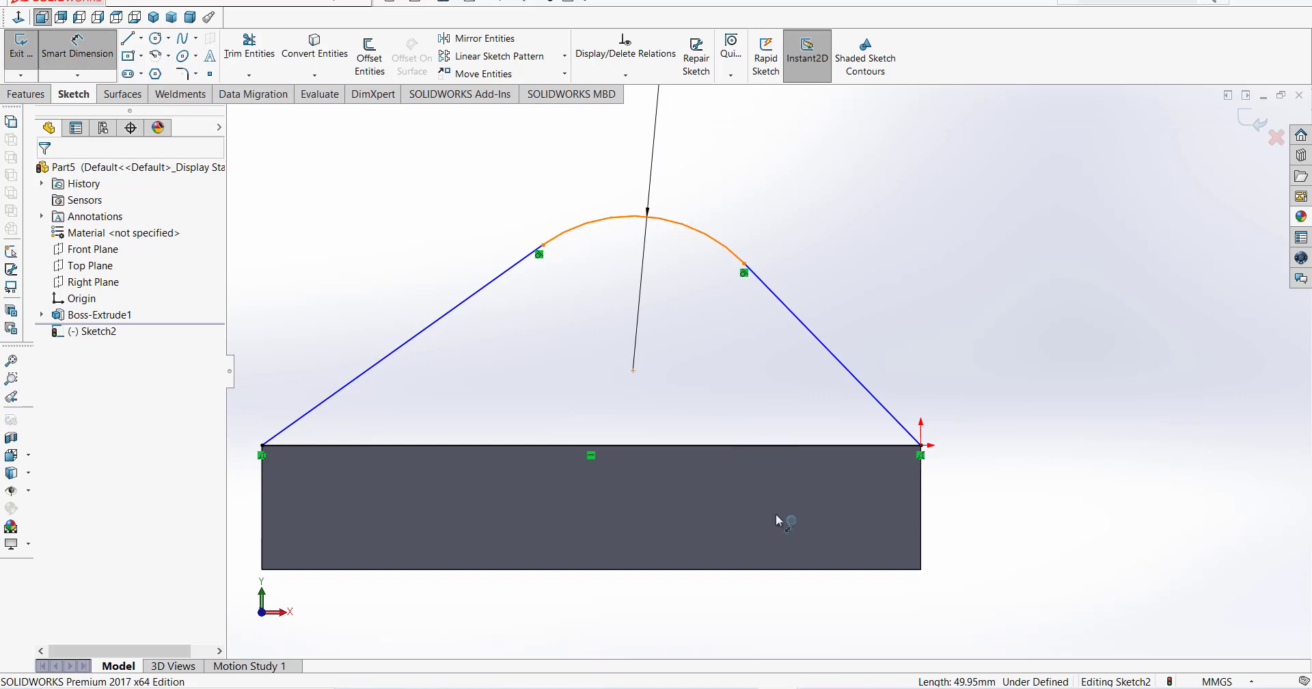
- Dimension the arc centre 50 mm above the base's bottom edge
{"action": "left_click", "coordinate": [842, 568]}
{"action": "left_click", "coordinate": [1121, 520]}
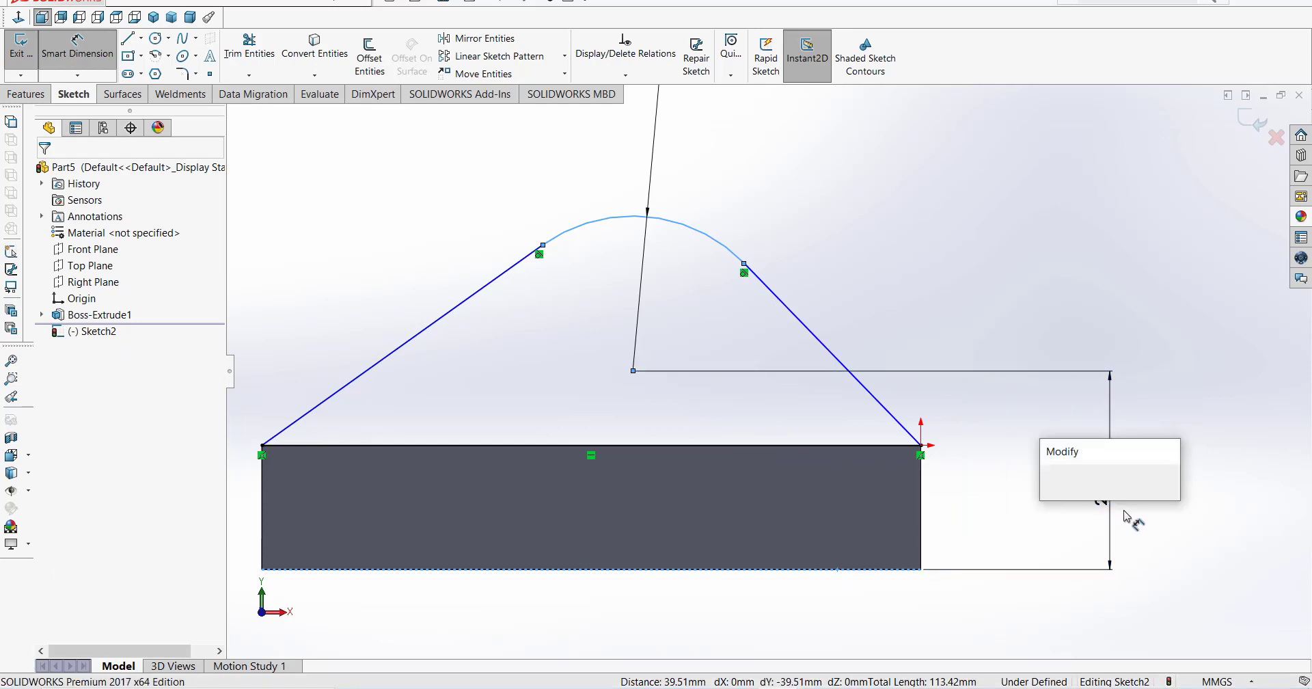
{"action": "type", "text": "50"}
{"action": "key", "text": "Return"}
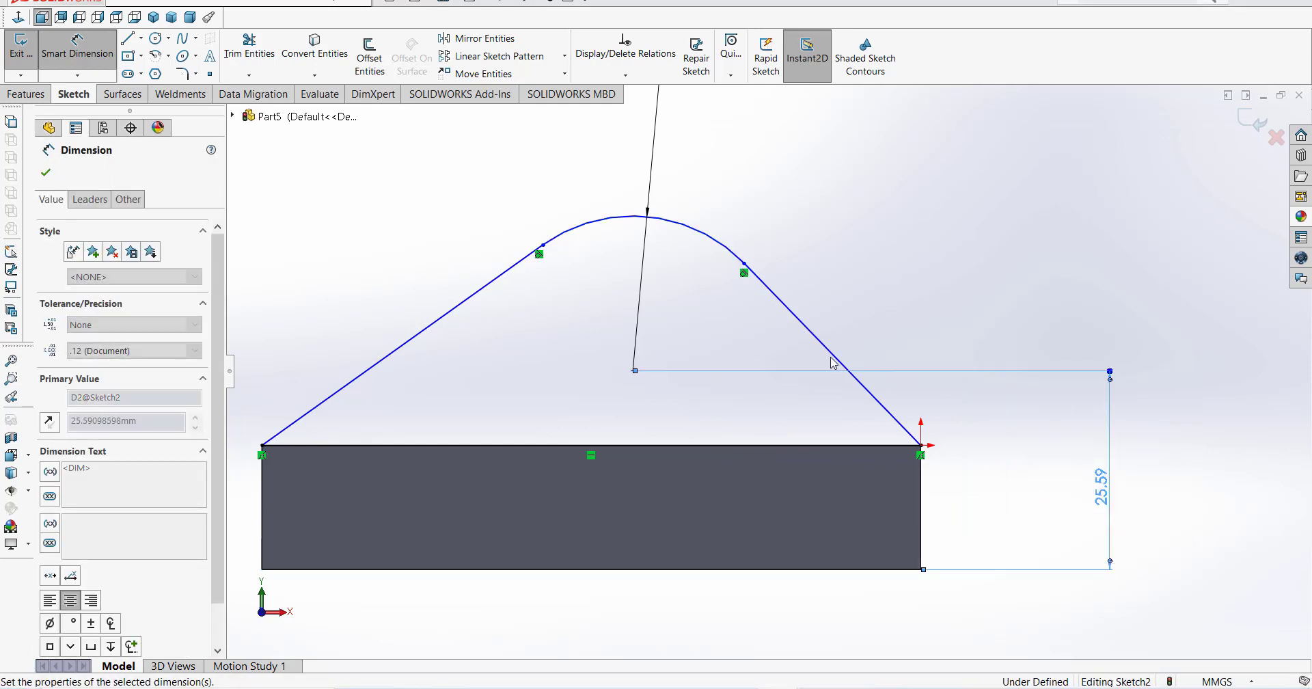
{"action": "scroll", "coordinate": [691, 307], "scroll_direction": "up", "scroll_amount": 2}
{"action": "scroll", "coordinate": [691, 331], "scroll_direction": "up", "scroll_amount": 1}
{"action": "scroll", "coordinate": [647, 232], "scroll_direction": "down", "scroll_amount": 1}
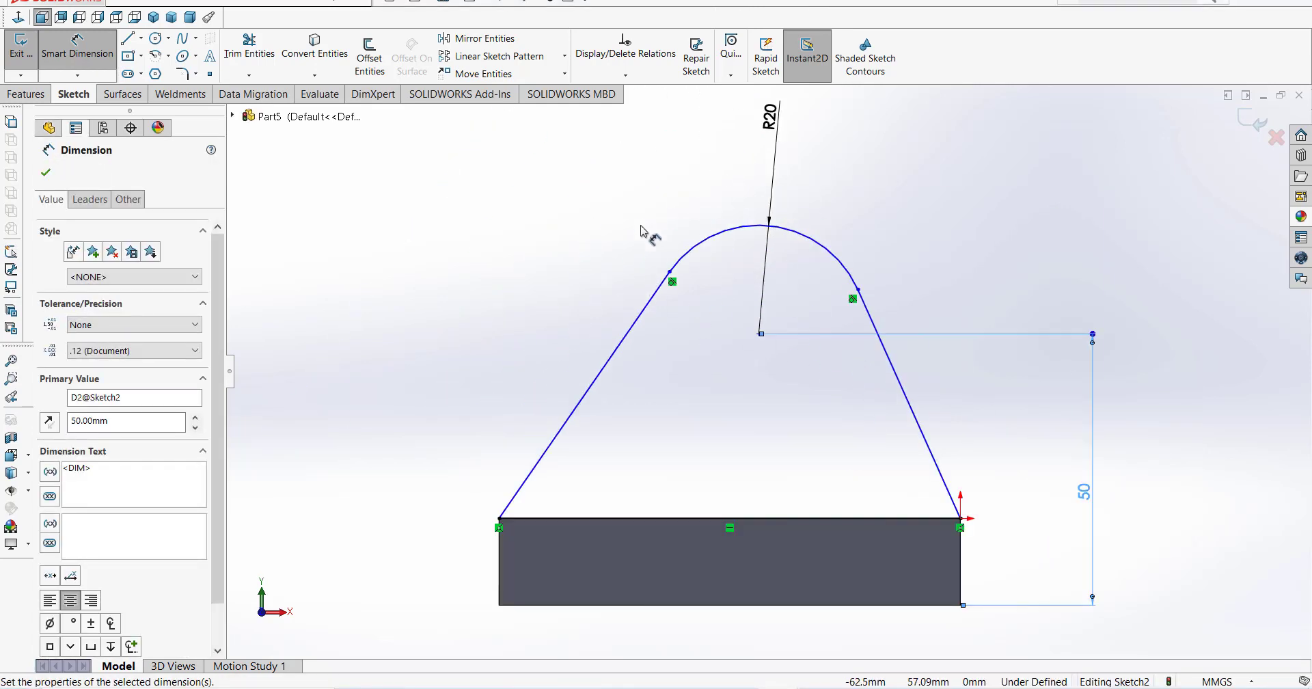
{"action": "scroll", "coordinate": [719, 275], "scroll_direction": "up", "scroll_amount": 1}
{"action": "scroll", "coordinate": [759, 345], "scroll_direction": "up", "scroll_amount": 1}
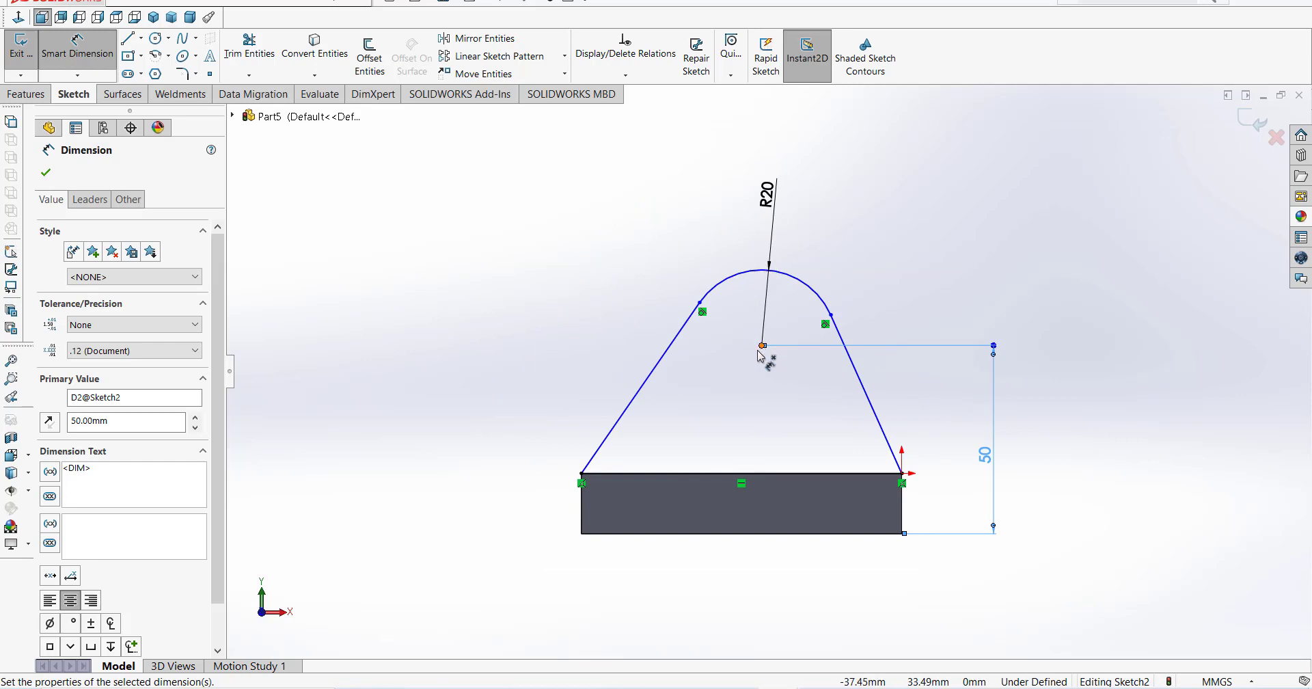
- Dimension the arc centre 42.50 mm from the base's left corner and exit the sketch
{"action": "left_click", "coordinate": [762, 346]}
{"action": "left_click", "coordinate": [582, 473]}
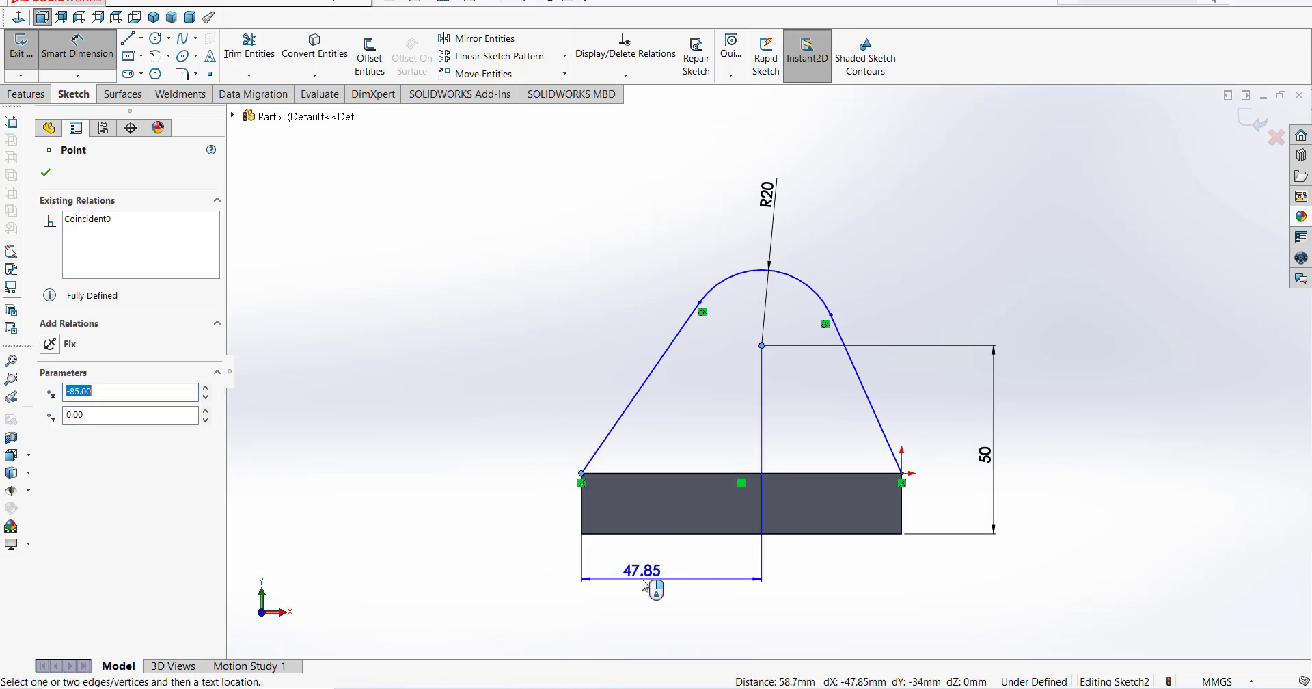
{"action": "left_click", "coordinate": [642, 584]}
{"action": "type", "text": "42.5"}
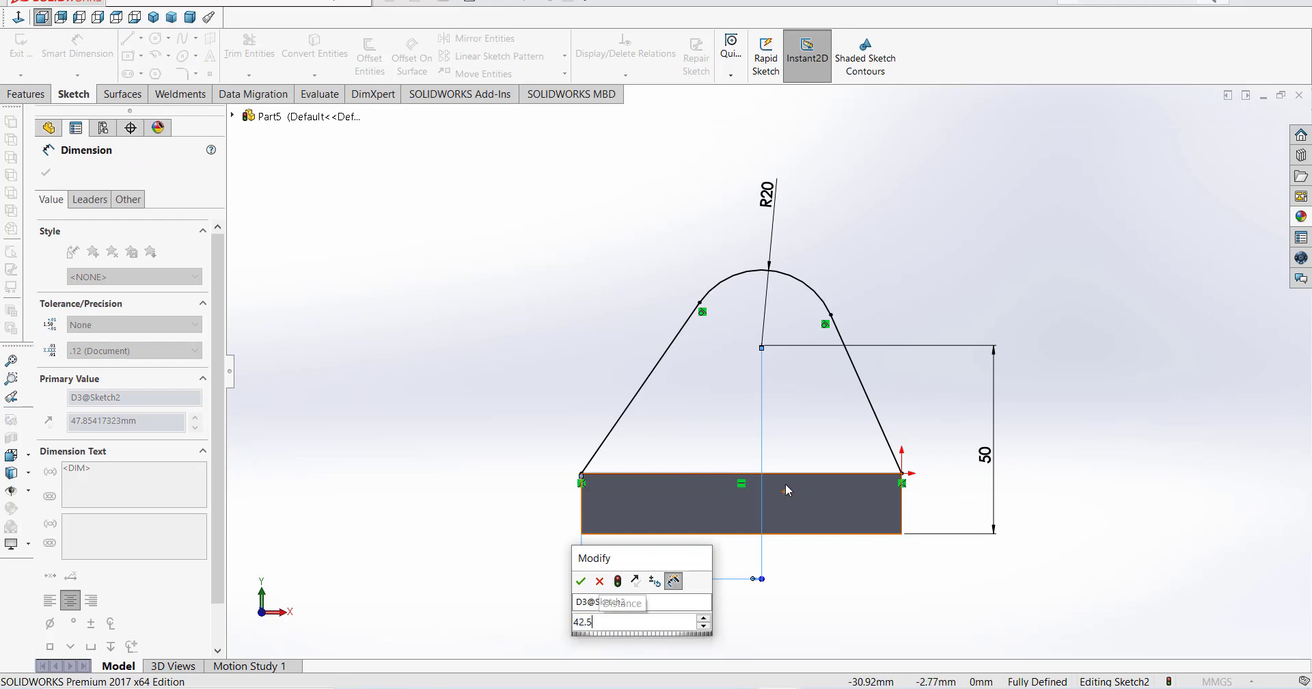
{"action": "key", "text": "Return"}
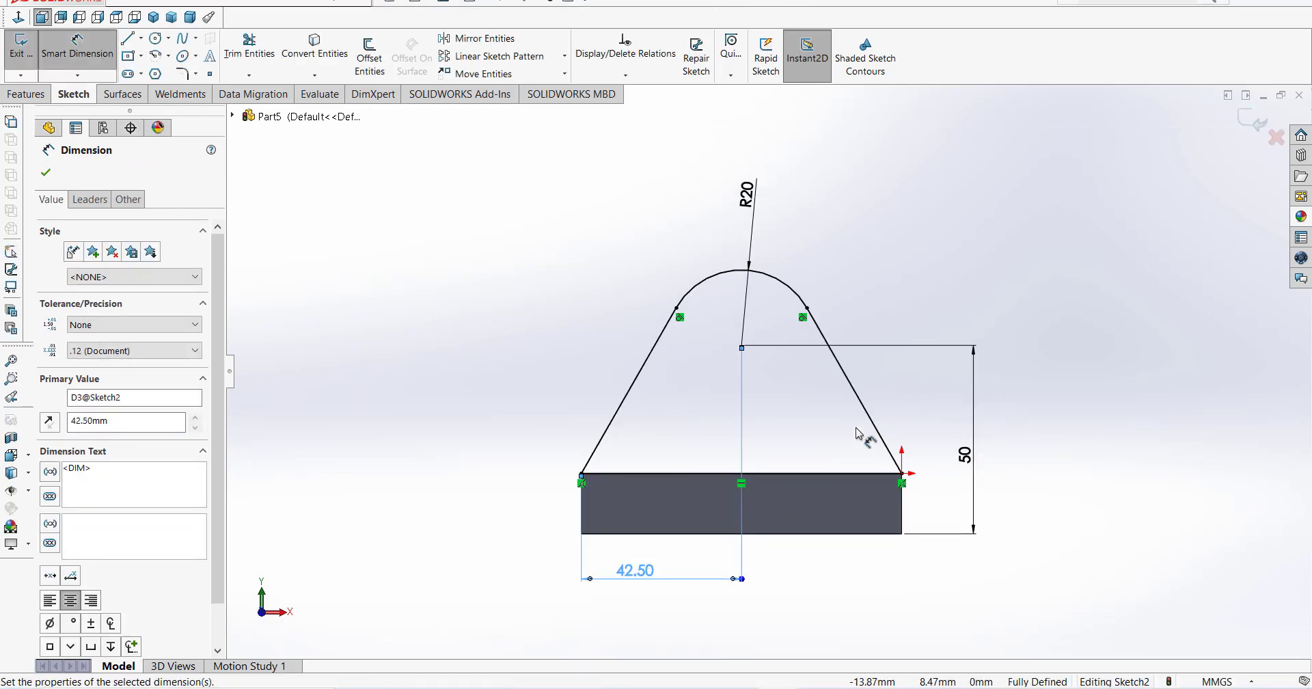
{"action": "left_click", "coordinate": [46, 173]}
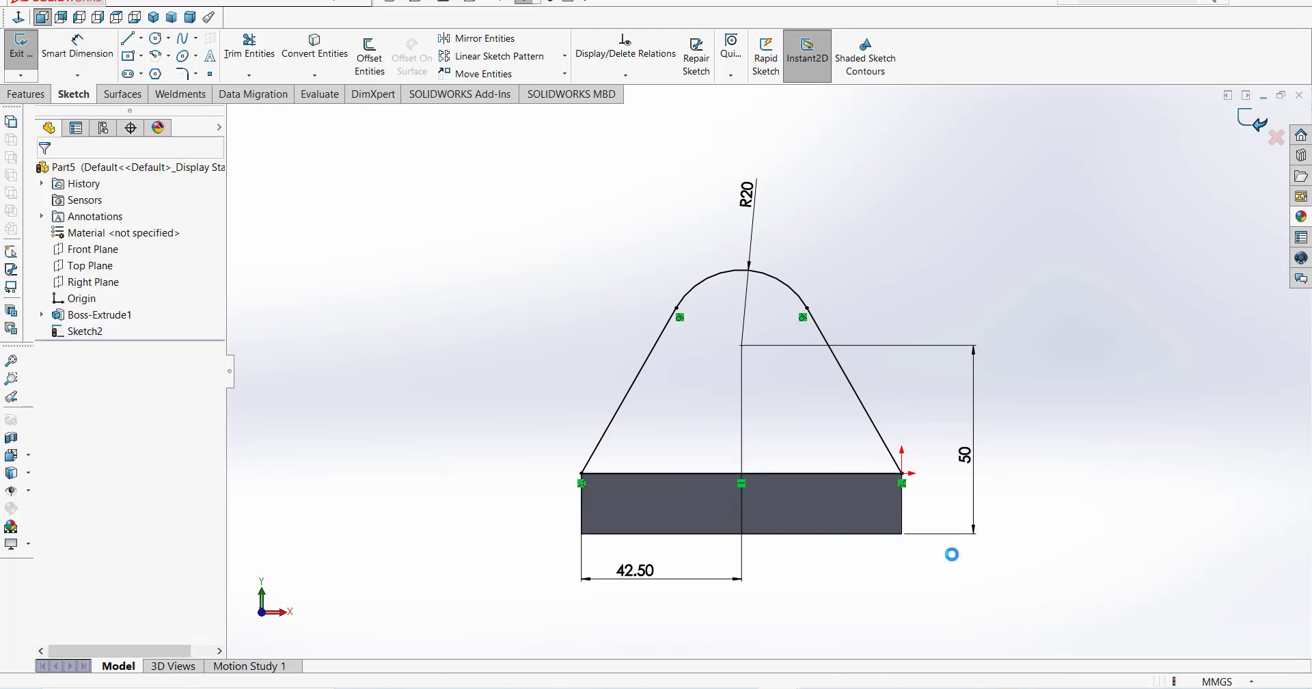
{"action": "key", "text": "ctrl+b"}
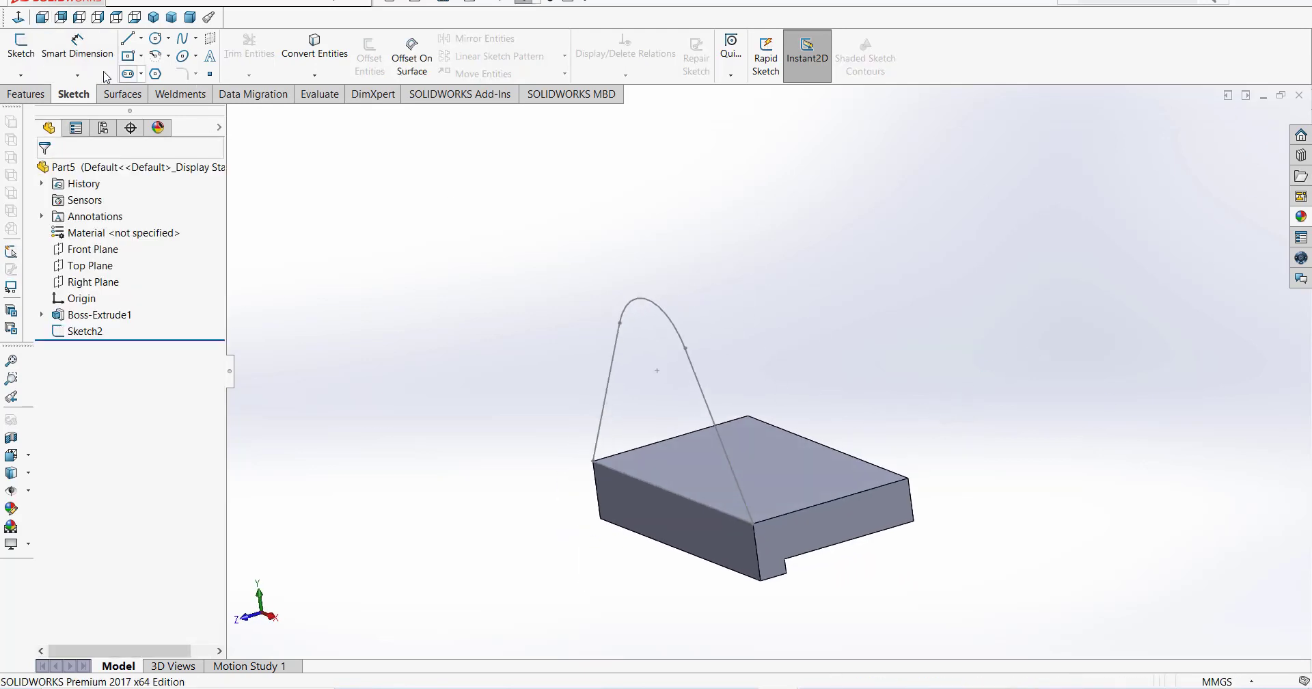
- Extrude Sketch2 10 mm in the reversed direction onto the base as Boss-Extrude2
{"action": "left_click", "coordinate": [41, 101]}
{"action": "left_click", "coordinate": [28, 55]}
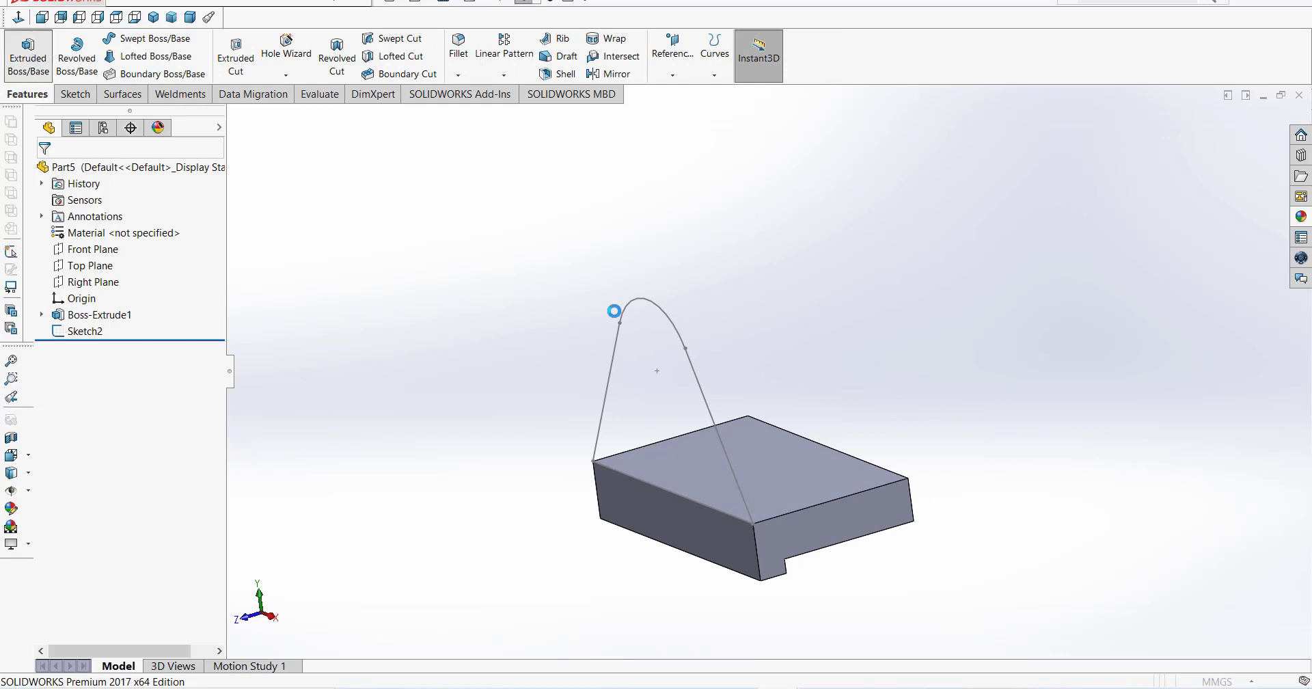
{"action": "left_click", "coordinate": [654, 303]}
{"action": "key", "text": "e"}
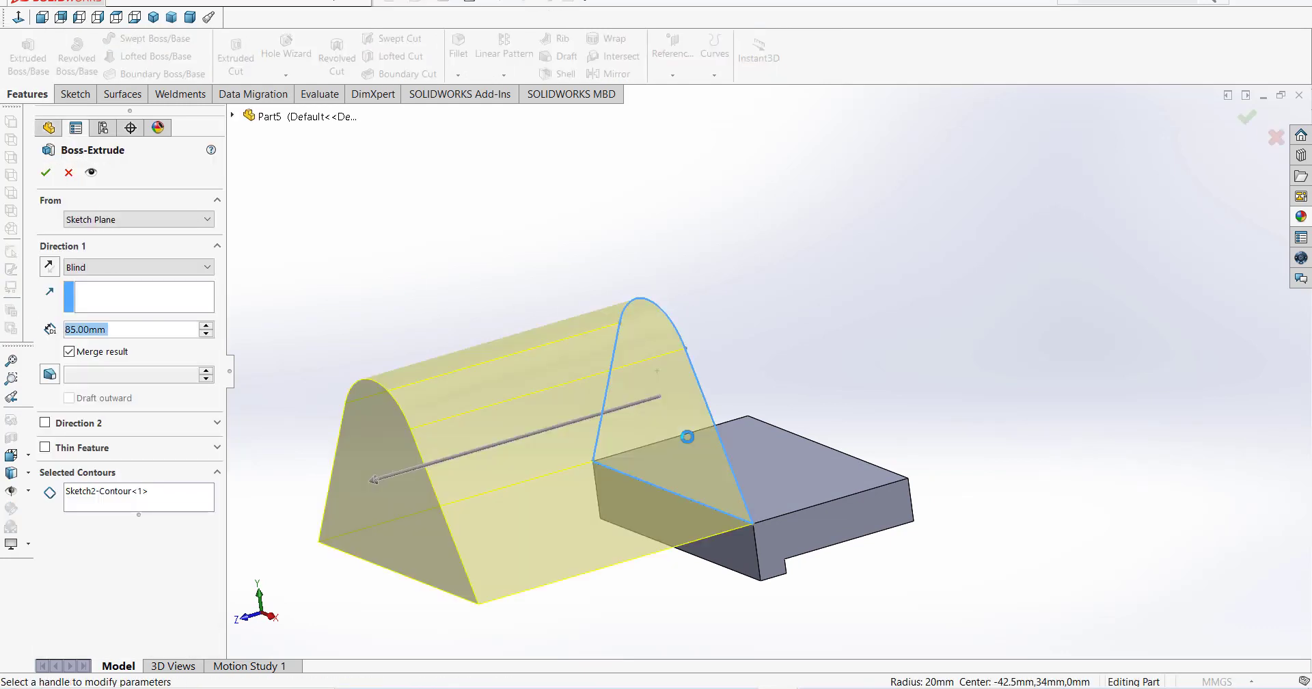
{"action": "left_click", "coordinate": [49, 267]}
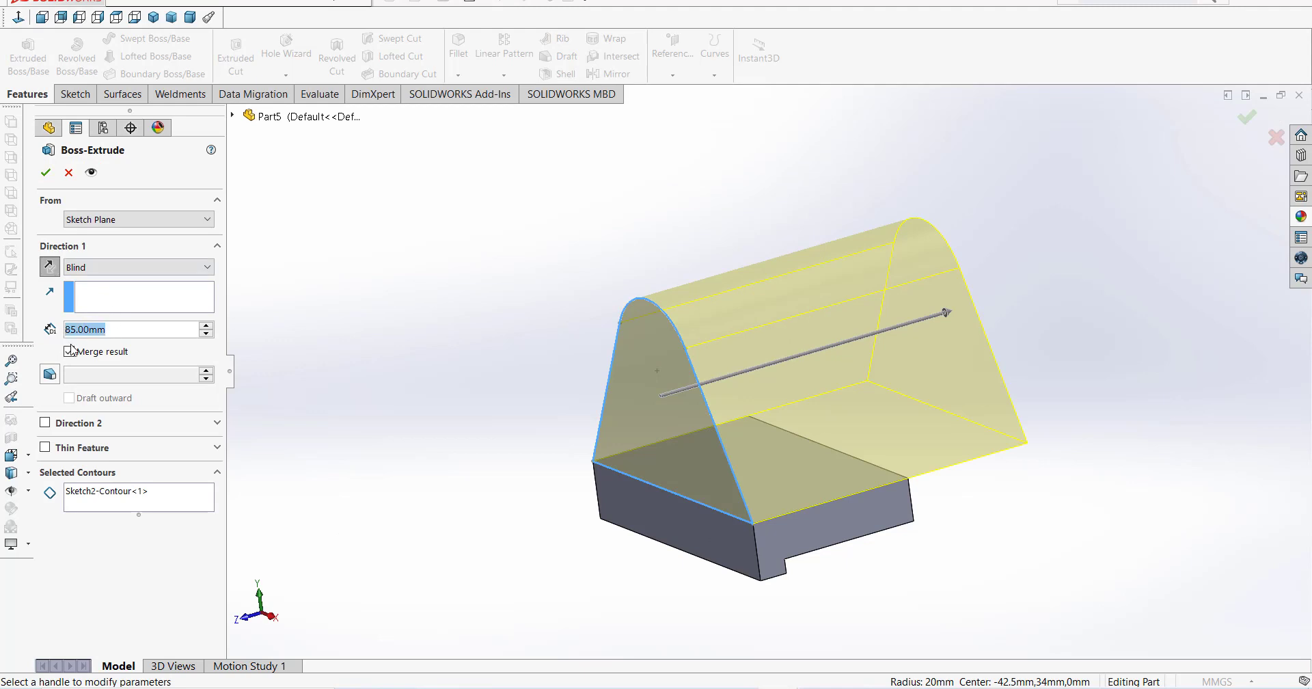
{"action": "type", "text": "10"}
{"action": "key", "text": "Return"}
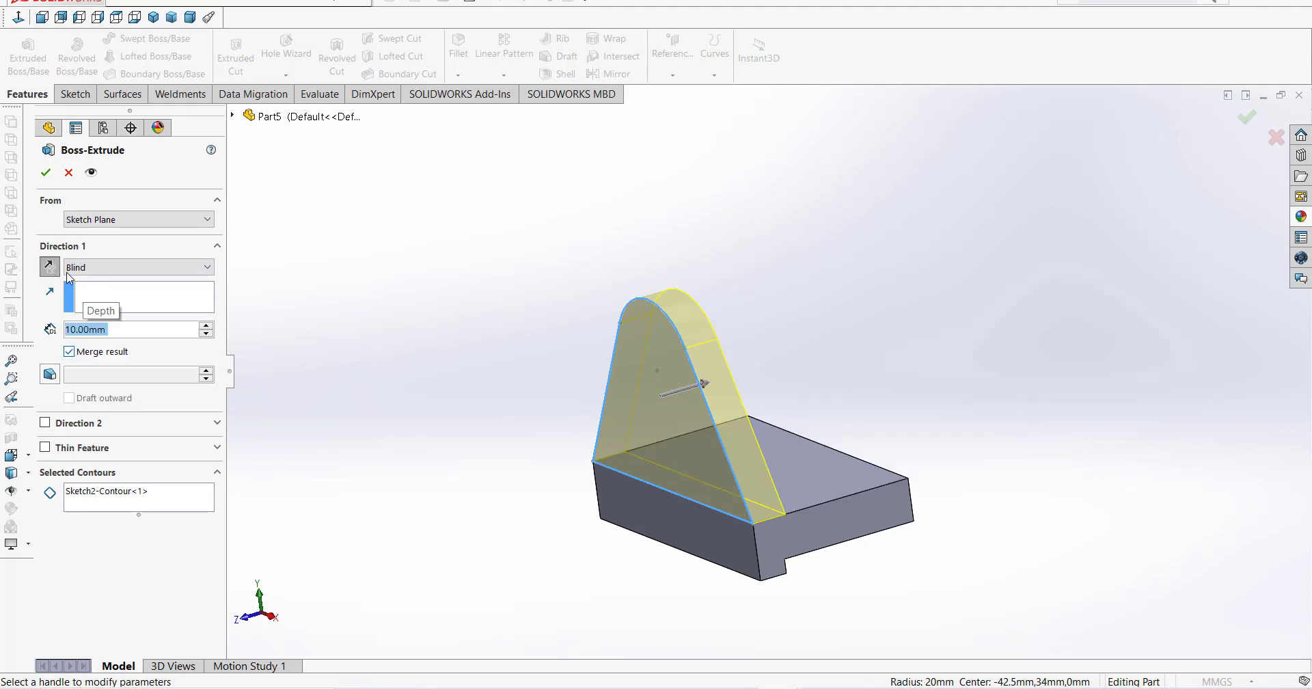
{"action": "left_click", "coordinate": [46, 174]}
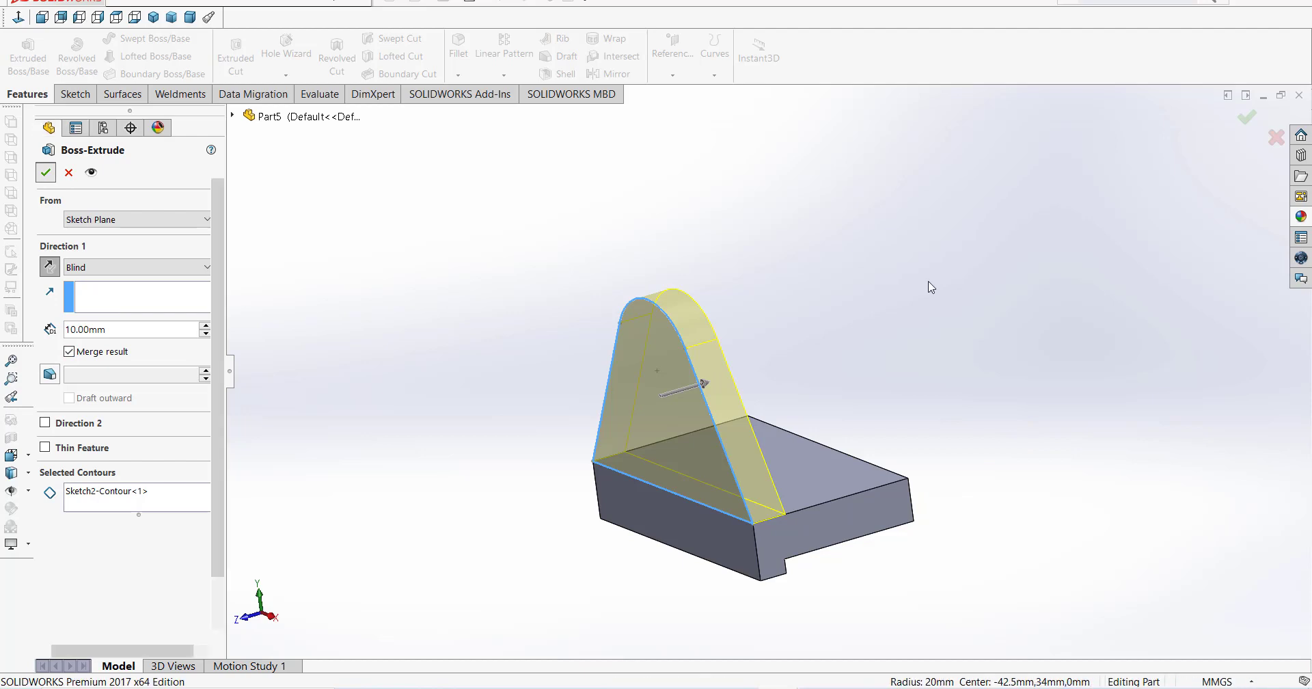
{"action": "mouse_move", "coordinate": [982, 381]}
{"action": "middle_mouse_down"}
{"action": "mouse_move", "coordinate": [791, 439]}
{"action": "mouse_move", "coordinate": [892, 511]}
{"action": "middle_mouse_up"}
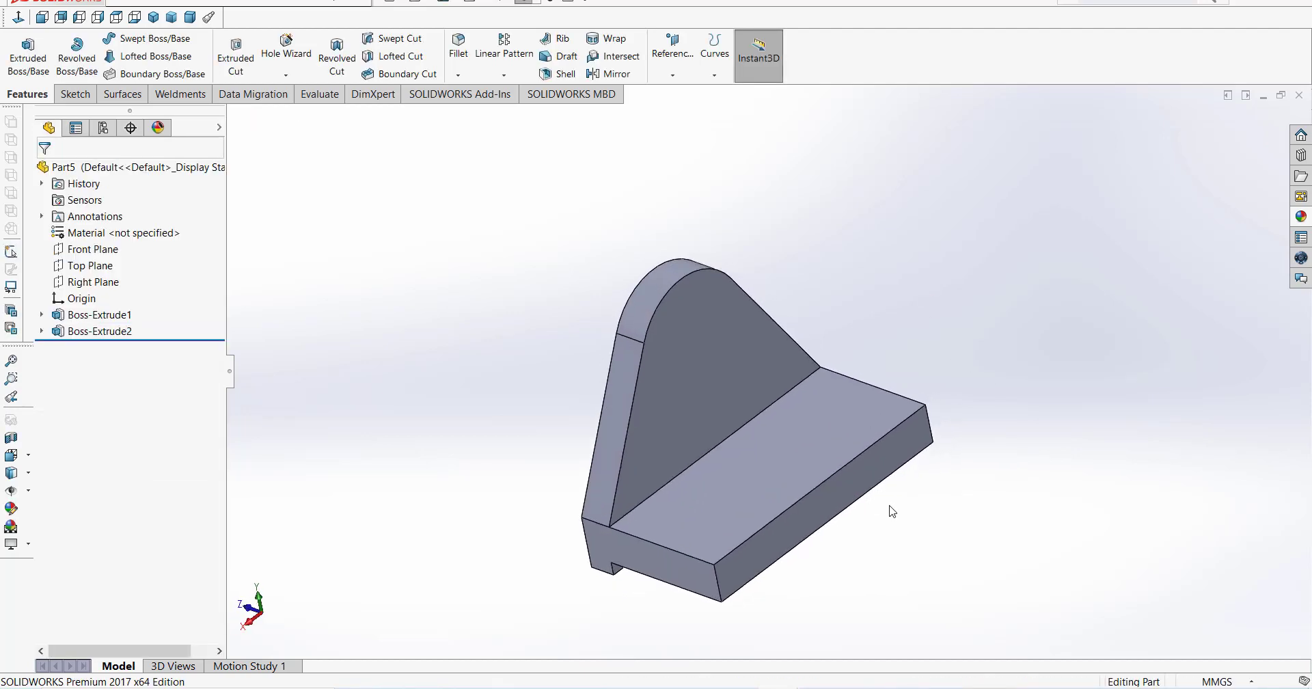
{"action": "left_click", "coordinate": [691, 298]}
- Draw a circle near the rounded top of the upright's front face, viewed normal to it
{"action": "left_click", "coordinate": [815, 261]}
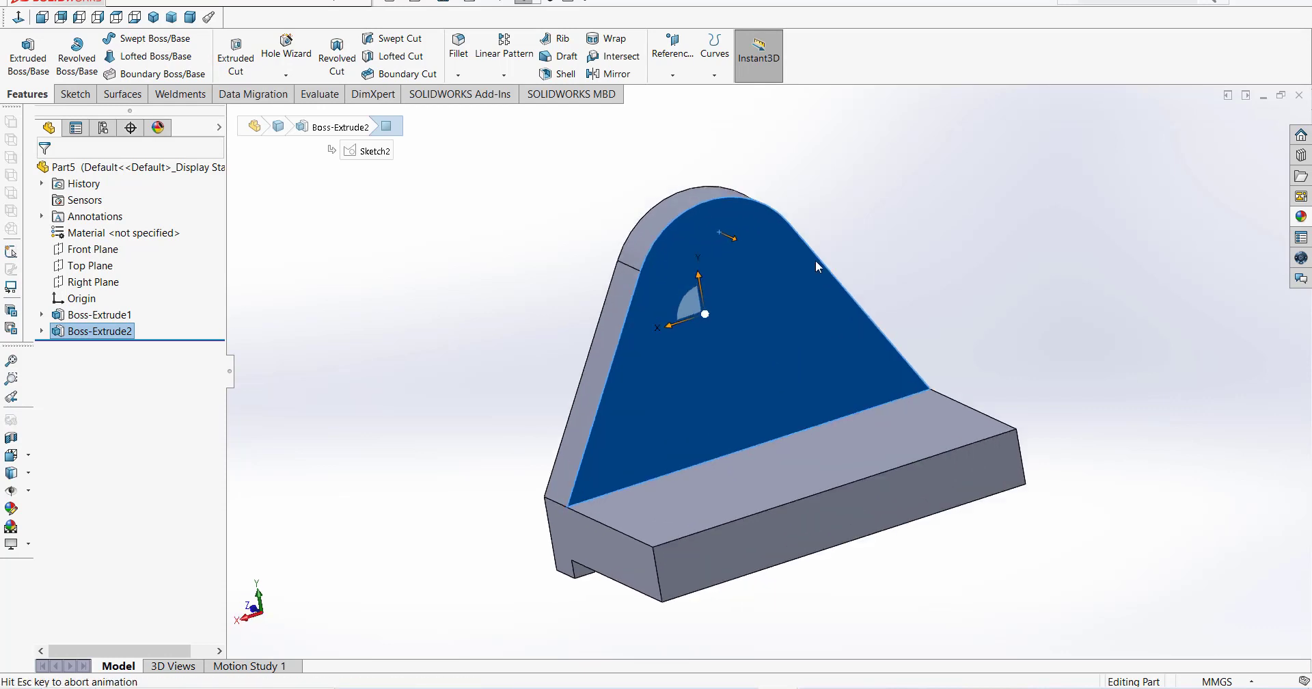
{"action": "left_click", "coordinate": [96, 100]}
{"action": "left_click", "coordinate": [156, 39]}
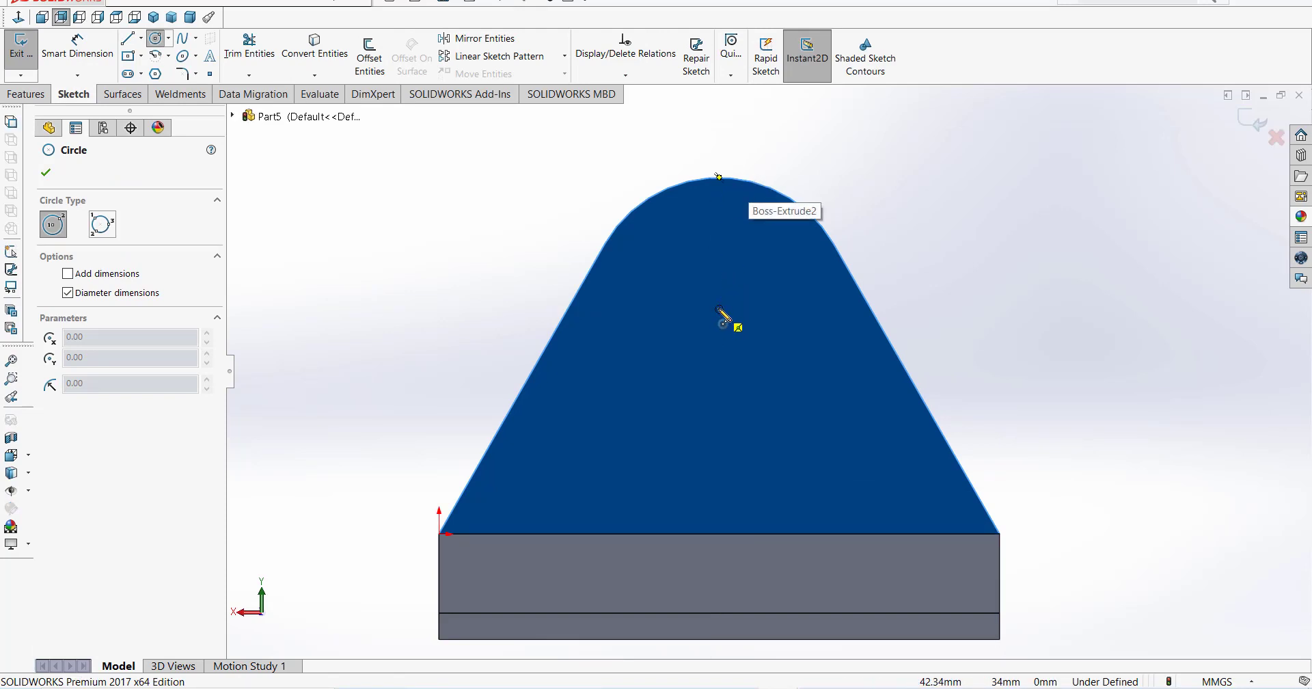
{"action": "left_click", "coordinate": [719, 309]}
{"action": "left_click", "coordinate": [809, 360]}
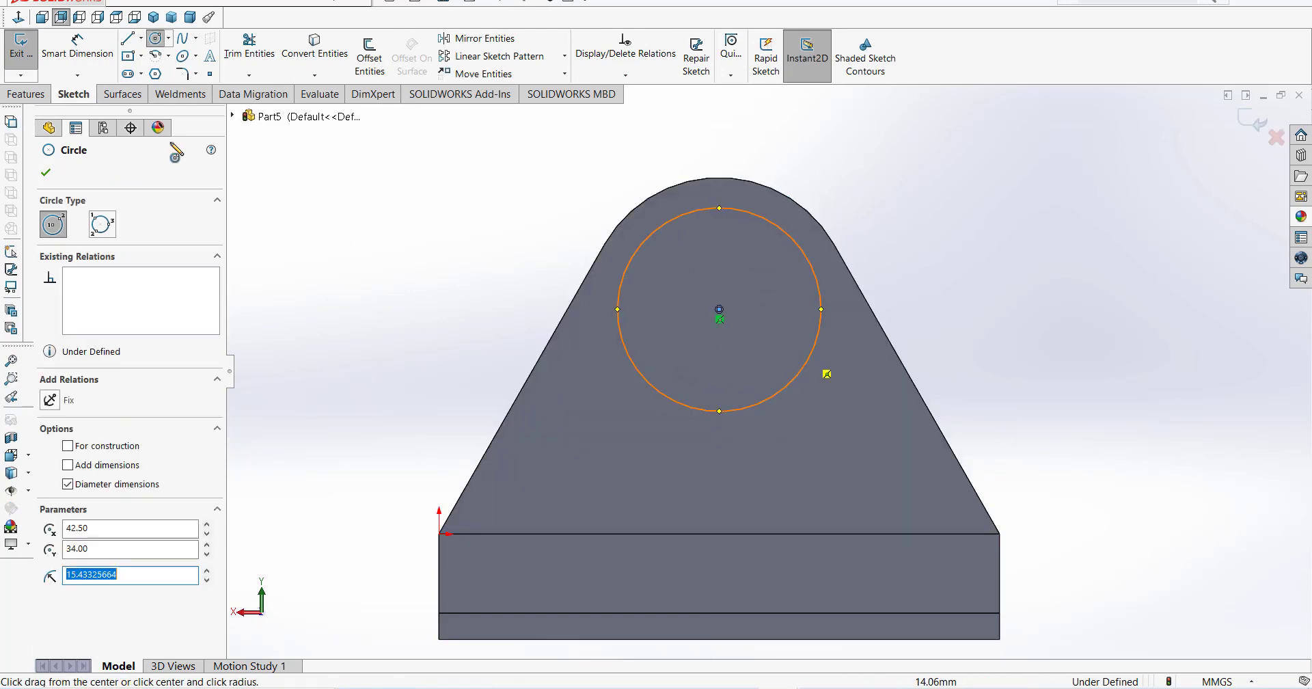
{"action": "key", "text": "Escape"}
- Dimension the circle's diameter to 40 mm
{"action": "left_click", "coordinate": [81, 55]}
{"action": "left_click", "coordinate": [766, 219]}
{"action": "key", "text": "Escape"}
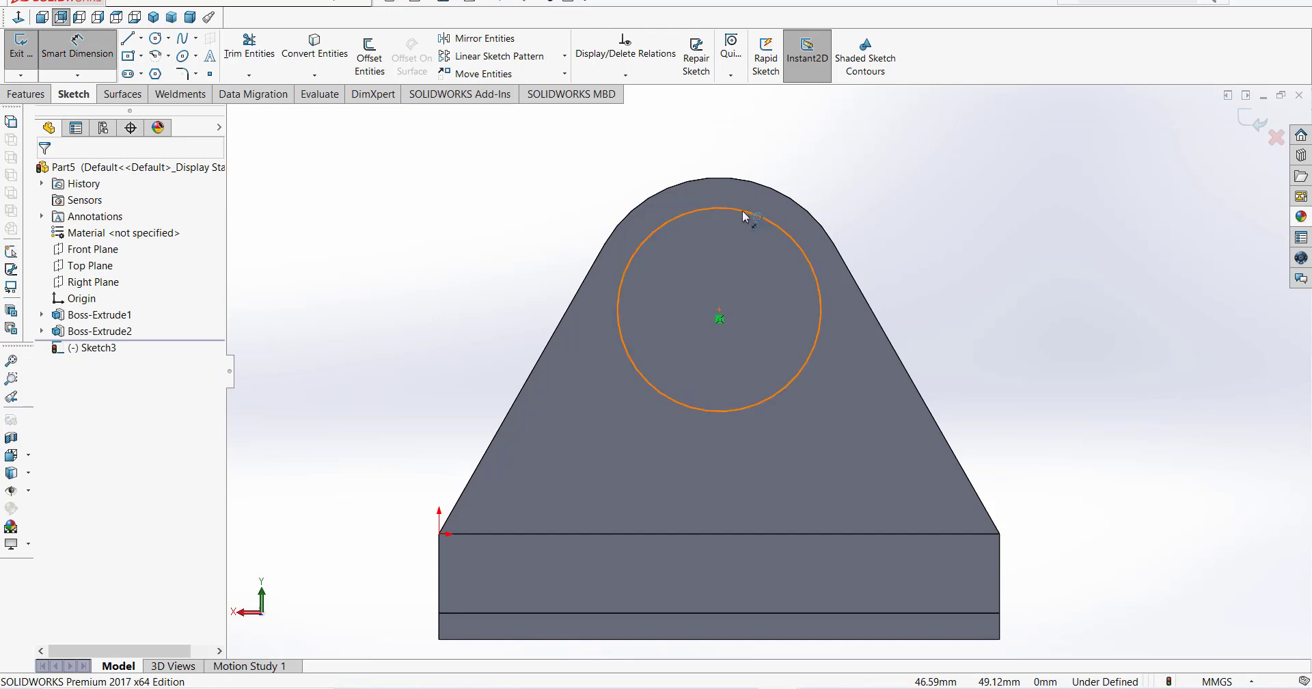
{"action": "left_click", "coordinate": [762, 215]}
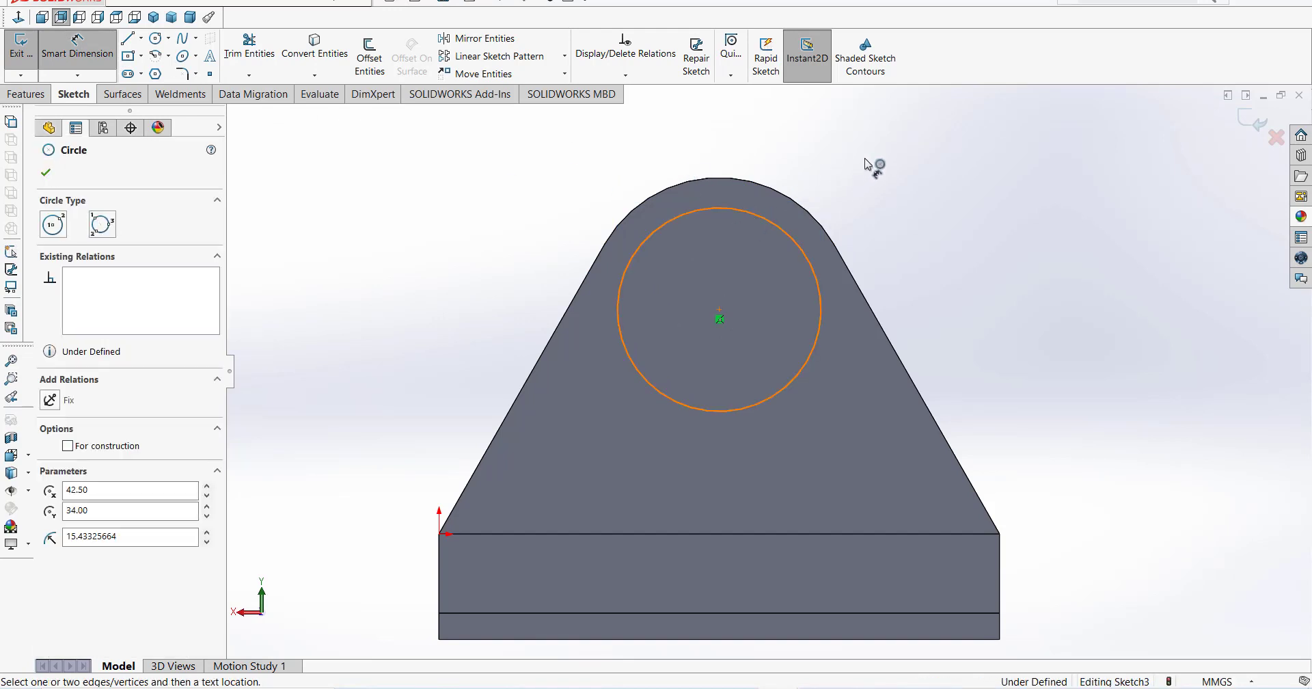
{"action": "left_click", "coordinate": [870, 162]}
{"action": "type", "text": "40"}
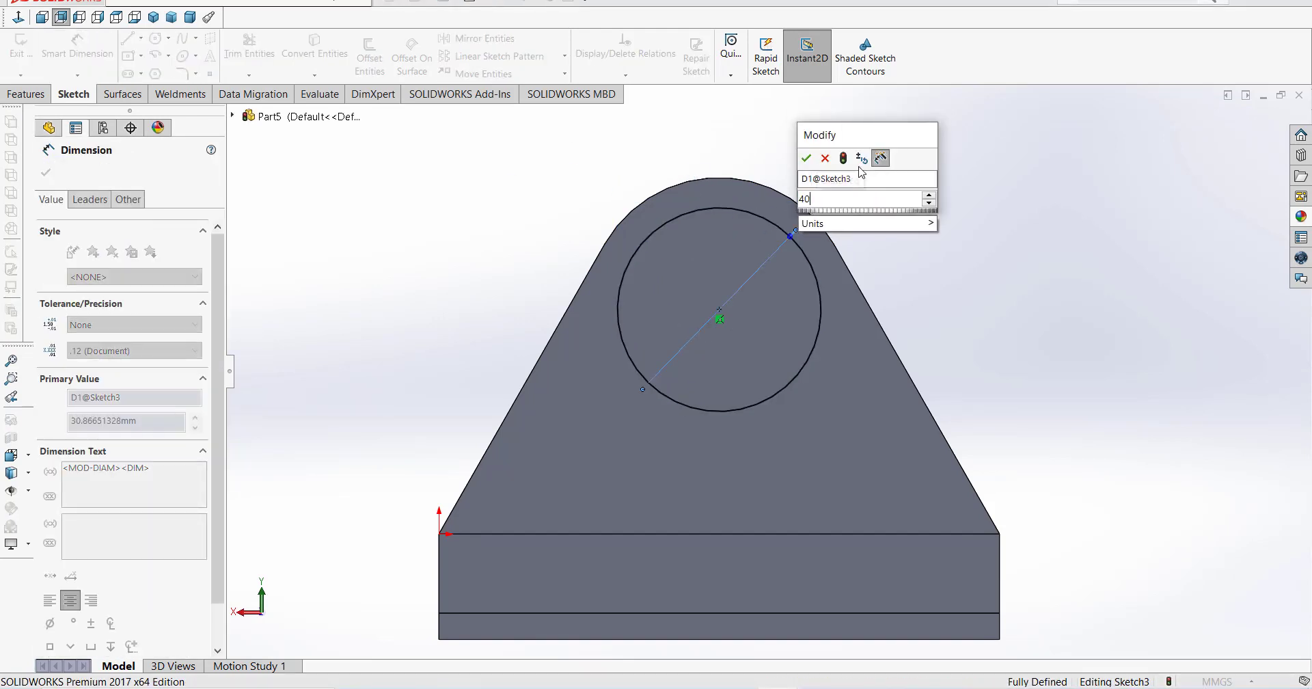
{"action": "key", "text": "Return"}
{"action": "mouse_move", "coordinate": [941, 219]}
{"action": "middle_mouse_down"}
{"action": "mouse_move", "coordinate": [994, 293]}
{"action": "mouse_move", "coordinate": [977, 304]}
{"action": "middle_mouse_up"}
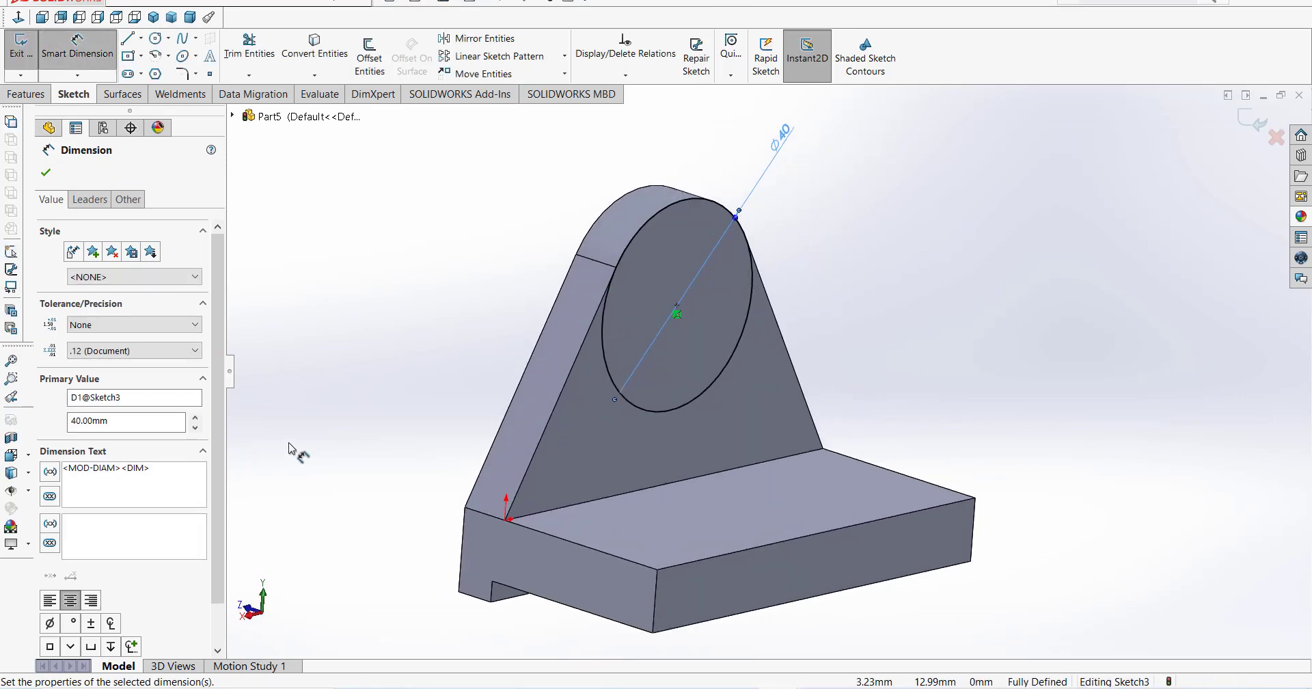
{"action": "left_click", "coordinate": [27, 95]}
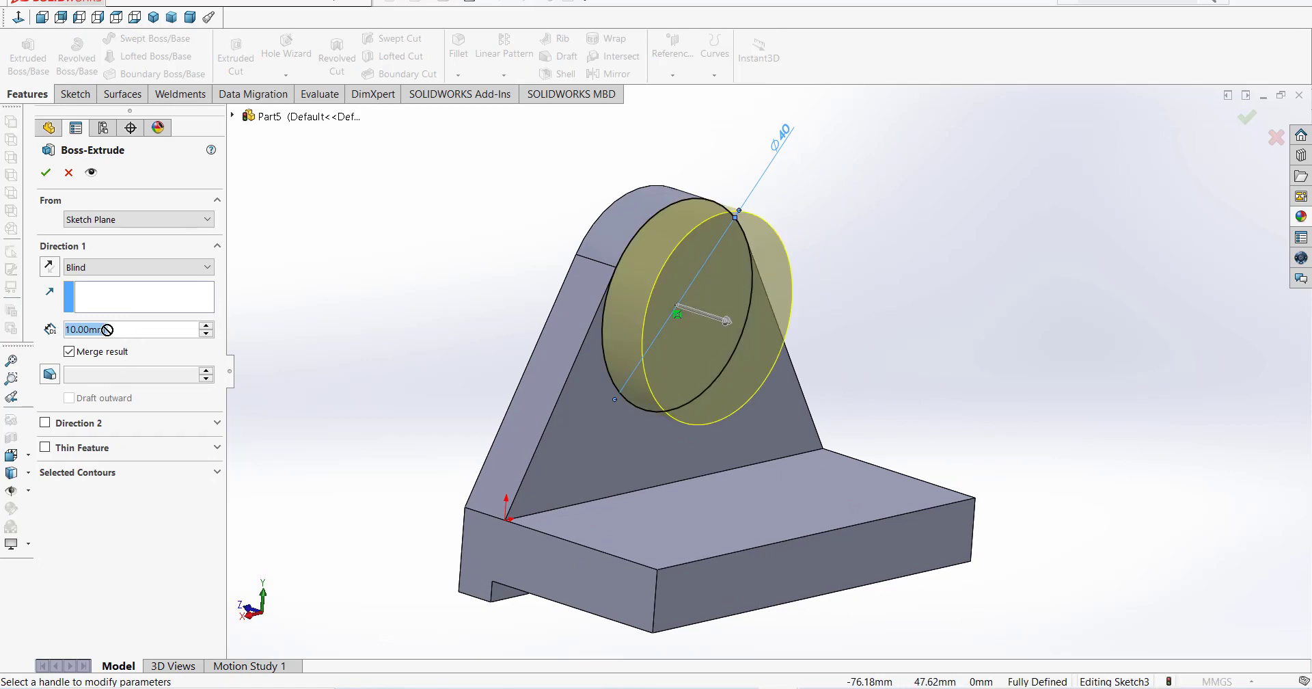
- Extrude the Ø40 circle 20 mm blind into the cylindrical boss Boss-Extrude3
{"action": "scroll", "coordinate": [108, 335], "scroll_direction": "up", "scroll_amount": 1}
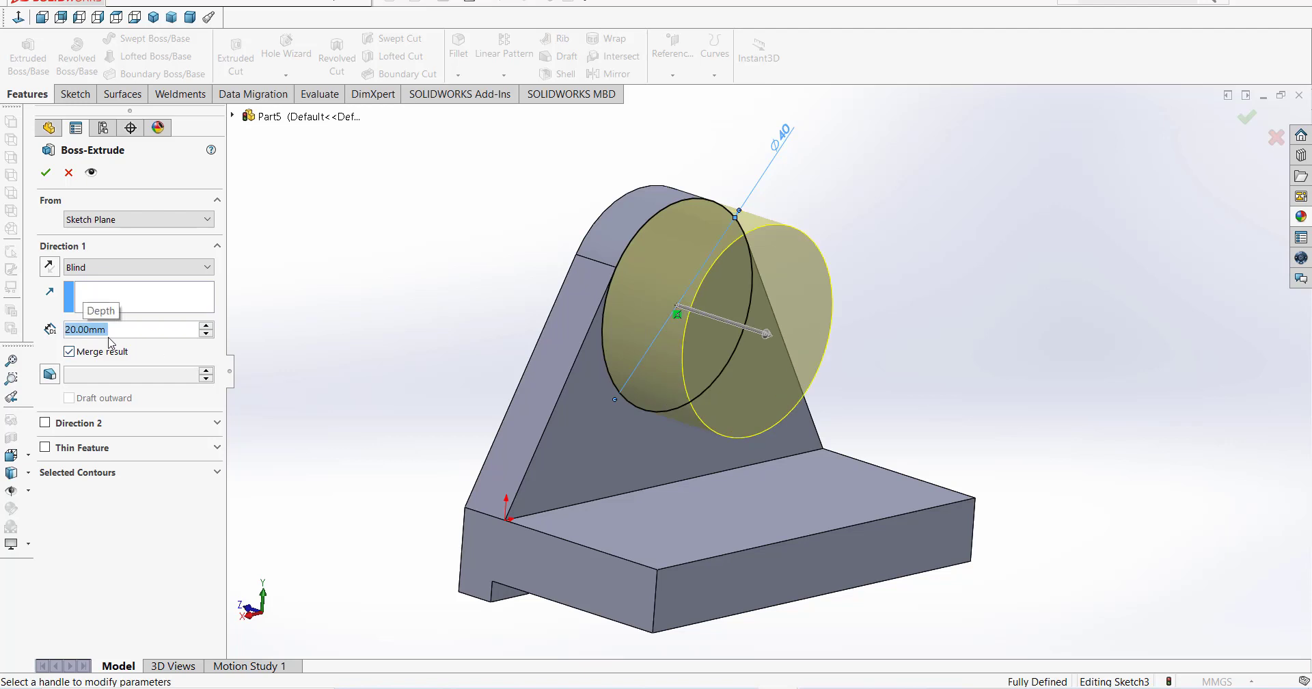
{"action": "left_click", "coordinate": [46, 174]}
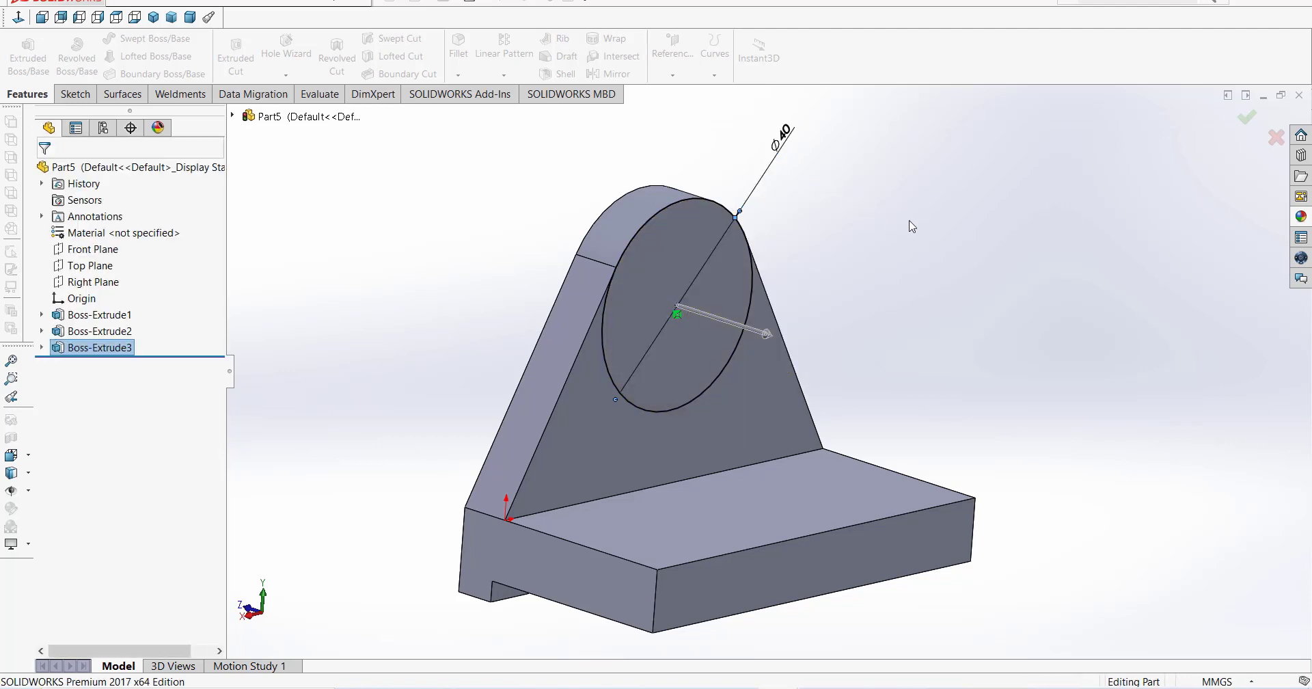
{"action": "mouse_move", "coordinate": [1026, 301]}
{"action": "middle_mouse_down"}
{"action": "mouse_move", "coordinate": [966, 296]}
{"action": "mouse_move", "coordinate": [1005, 305]}
{"action": "mouse_move", "coordinate": [964, 376]}
{"action": "mouse_move", "coordinate": [998, 347]}
{"action": "middle_mouse_up"}
{"action": "scroll", "coordinate": [998, 347], "scroll_direction": "up", "scroll_amount": 1}
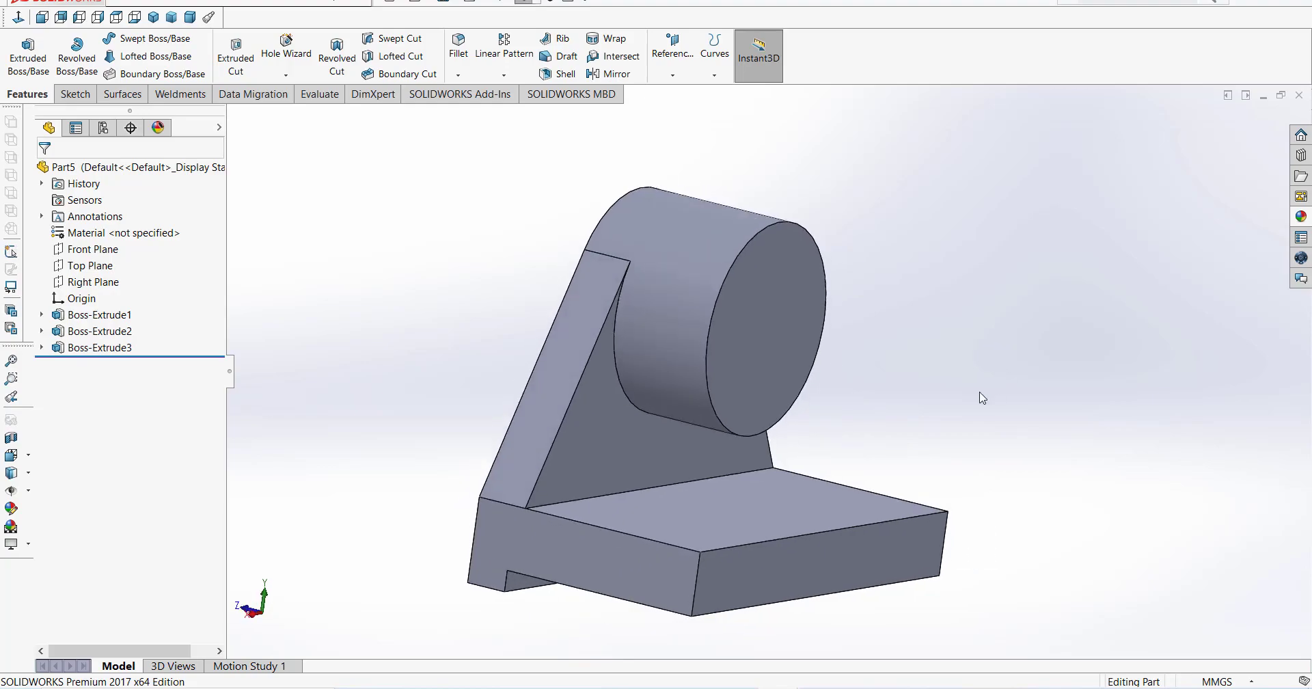
{"action": "scroll", "coordinate": [978, 396], "scroll_direction": "up", "scroll_amount": 3}
- Start a sketch on the upright's front face and convert the boss's circular edge into it
{"action": "left_click", "coordinate": [687, 392]}
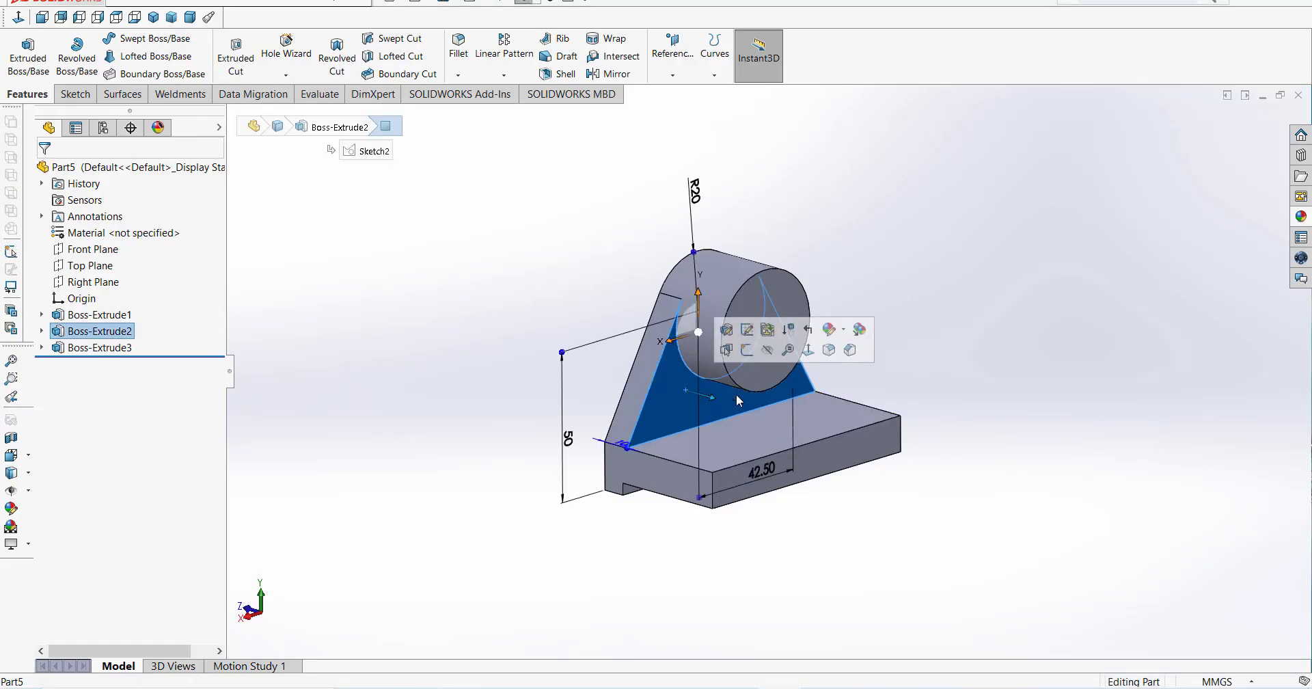
{"action": "left_click", "coordinate": [407, 258]}
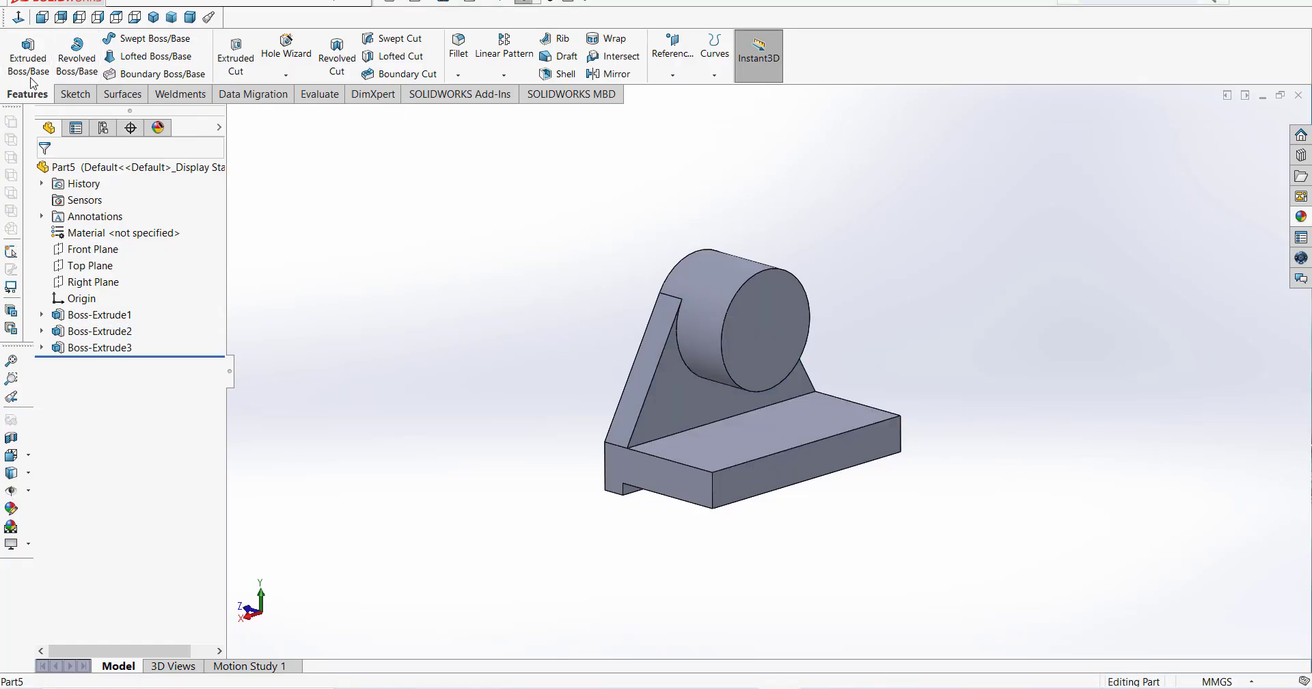
{"action": "left_click", "coordinate": [95, 98]}
{"action": "left_click", "coordinate": [21, 51]}
{"action": "left_click", "coordinate": [713, 401]}
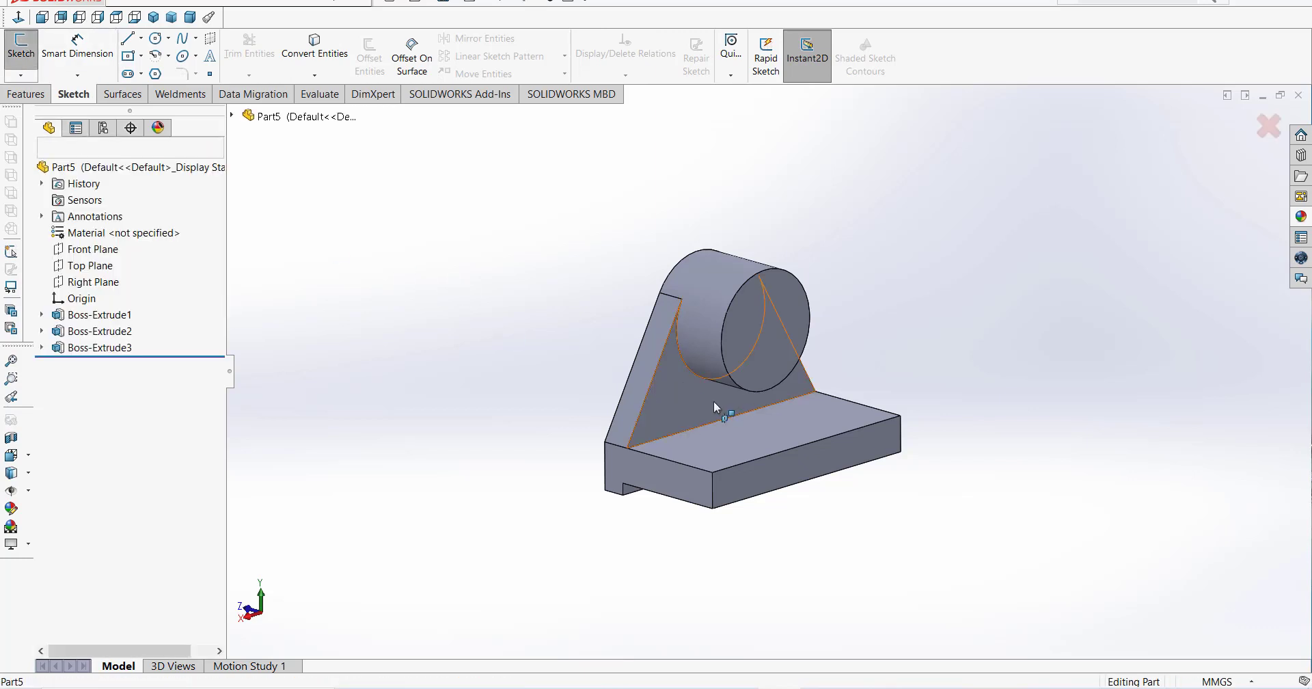
{"action": "left_click", "coordinate": [313, 52]}
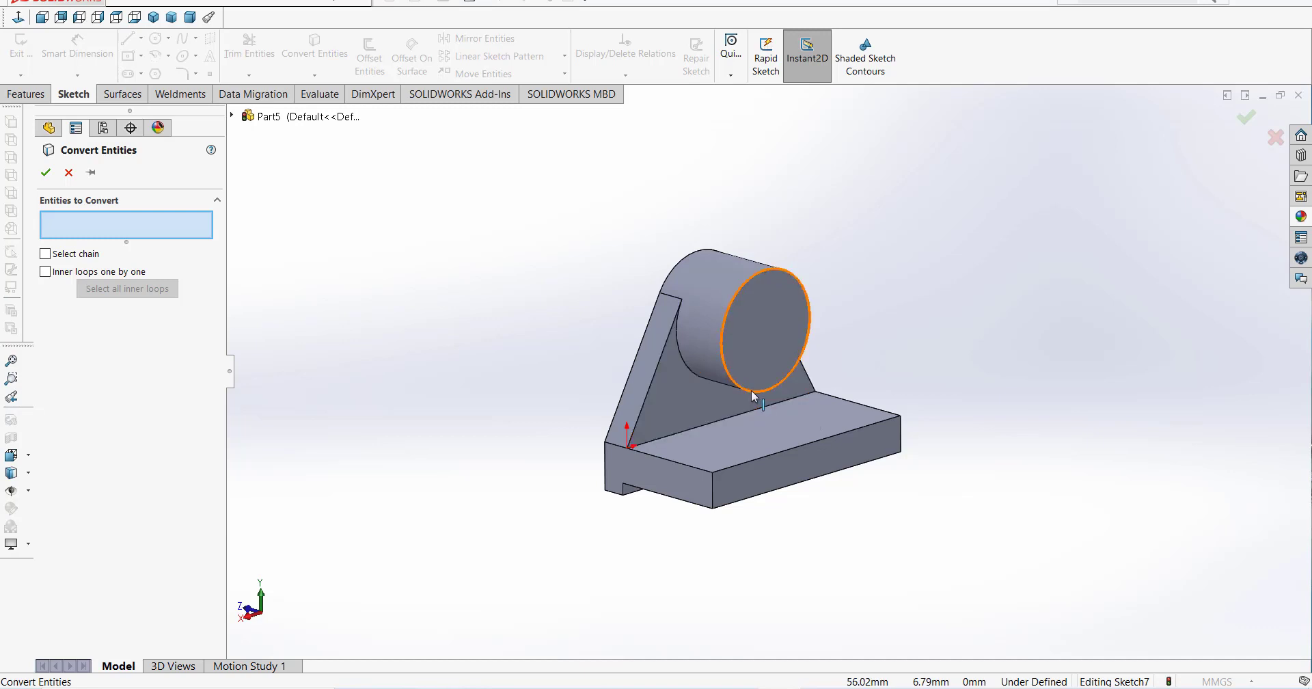
{"action": "left_click", "coordinate": [751, 390]}
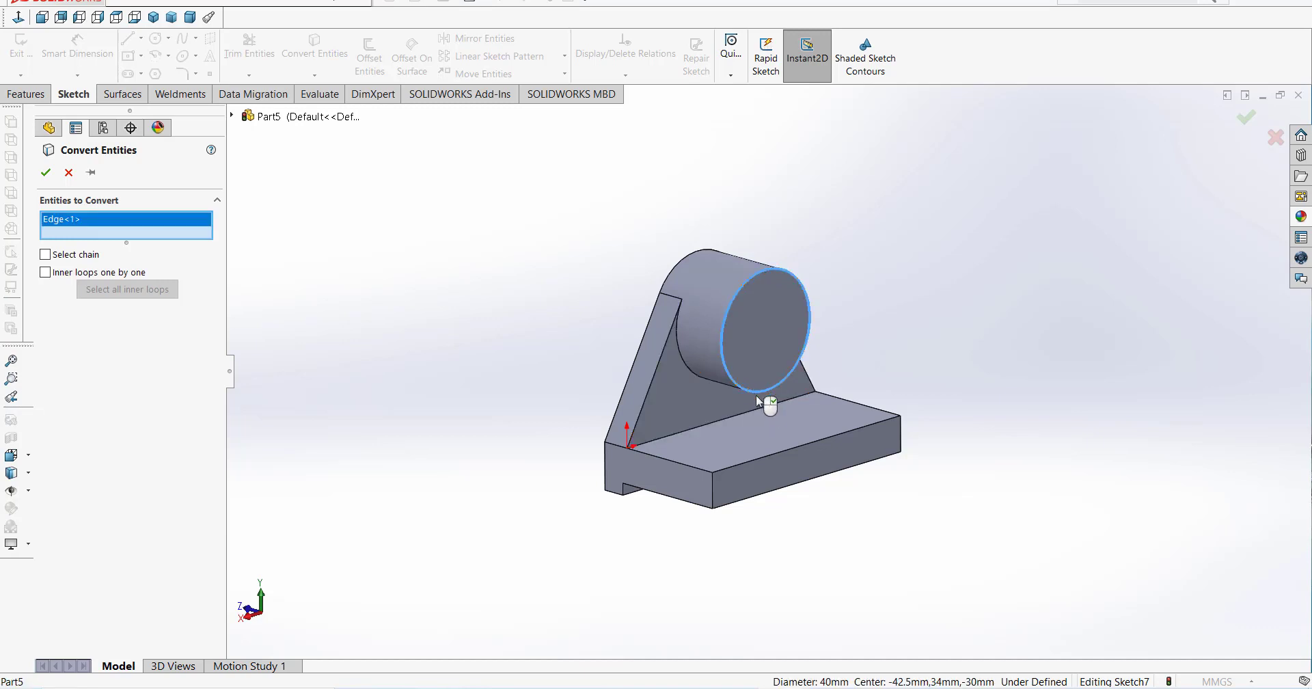
{"action": "left_click", "coordinate": [46, 175]}
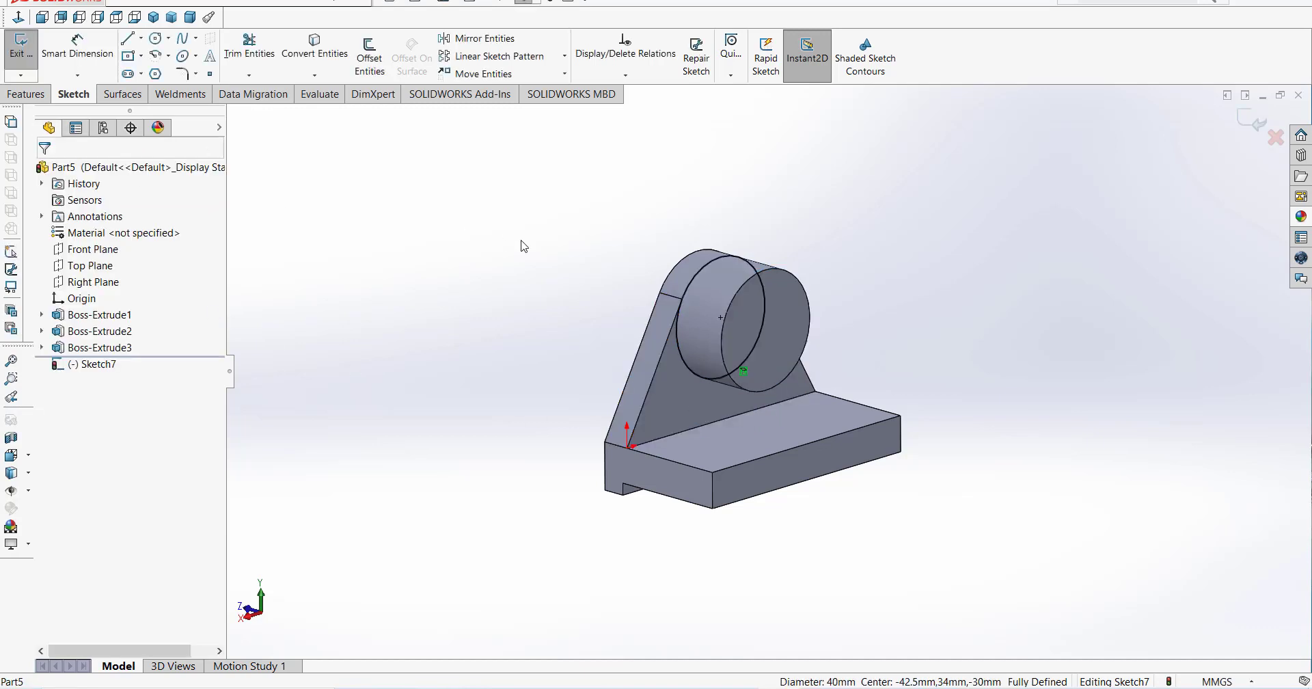
- Draw two vertical rib lines from the circle down to the base edge, joined along it, and trim
{"action": "right_click", "coordinate": [94, 370]}
{"action": "left_click", "coordinate": [141, 357]}
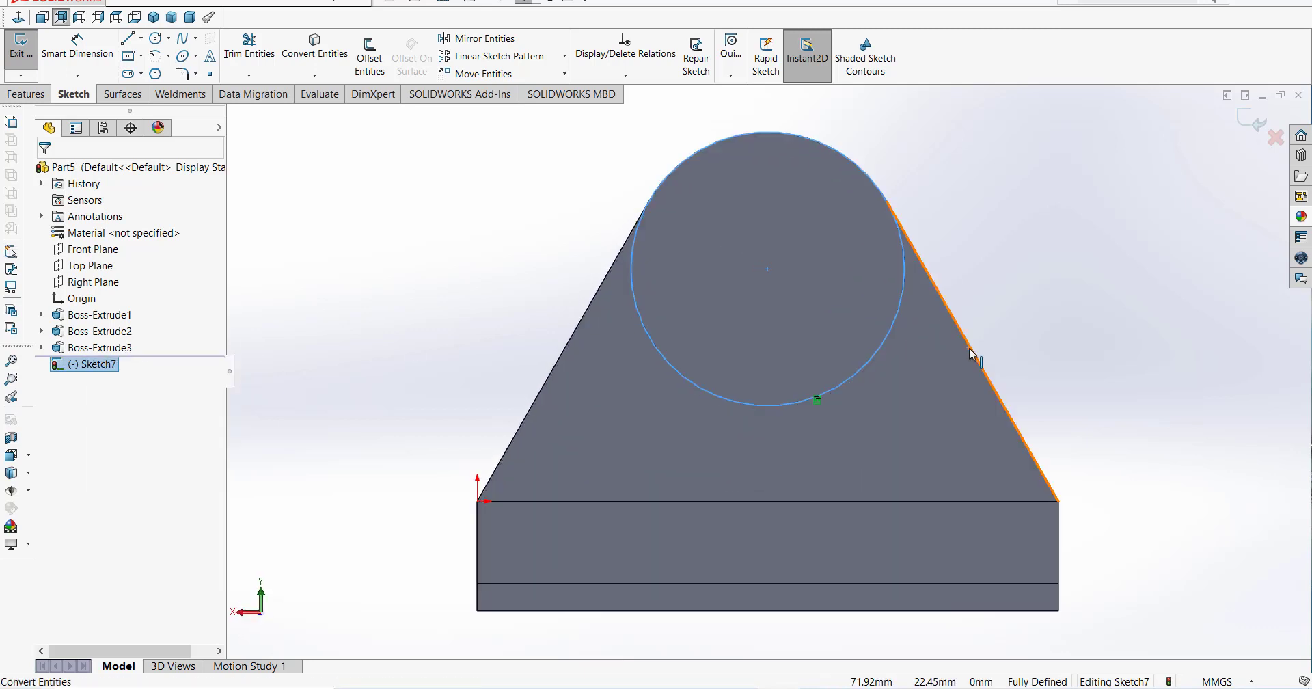
{"action": "left_click", "coordinate": [126, 39]}
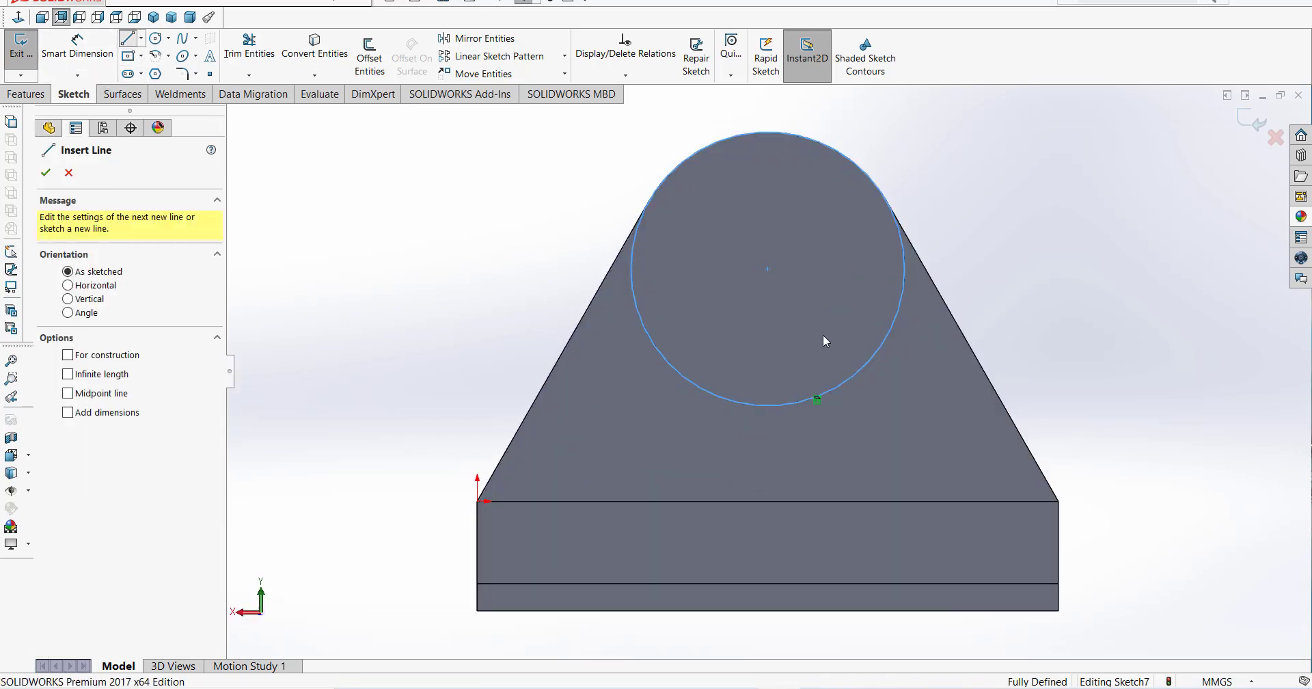
{"action": "left_click", "coordinate": [715, 349]}
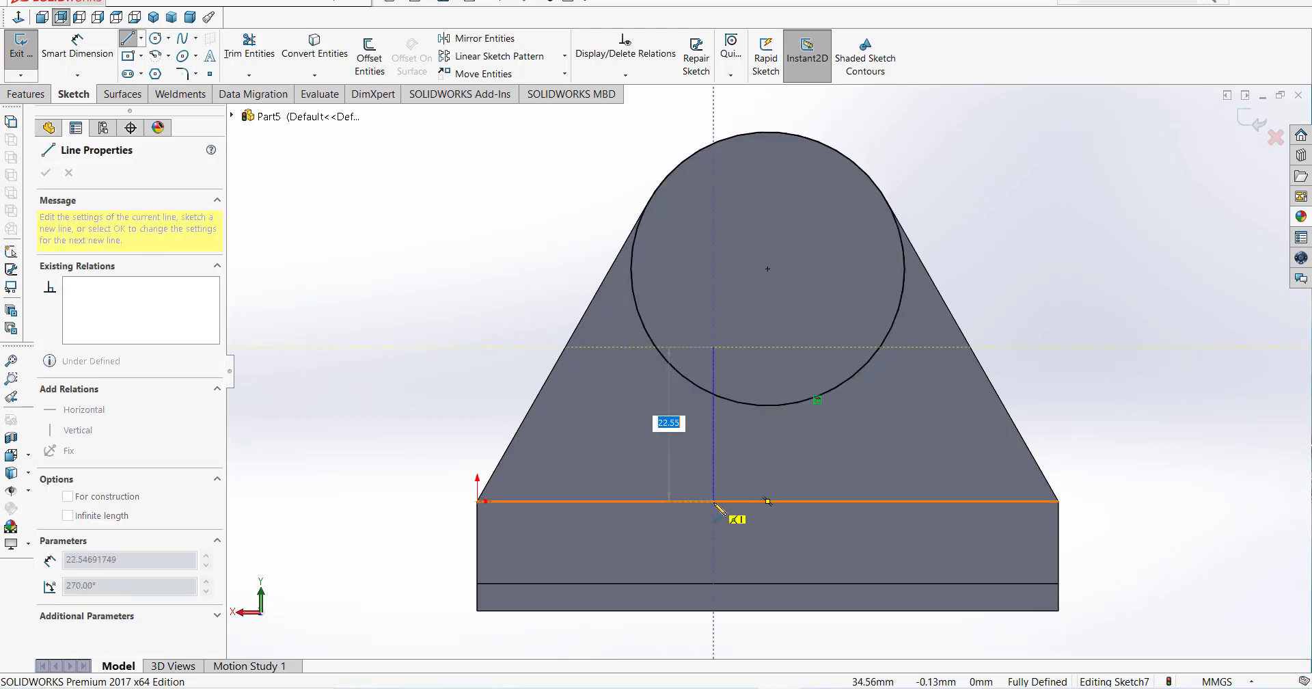
{"action": "left_click", "coordinate": [714, 501]}
{"action": "left_click", "coordinate": [831, 501]}
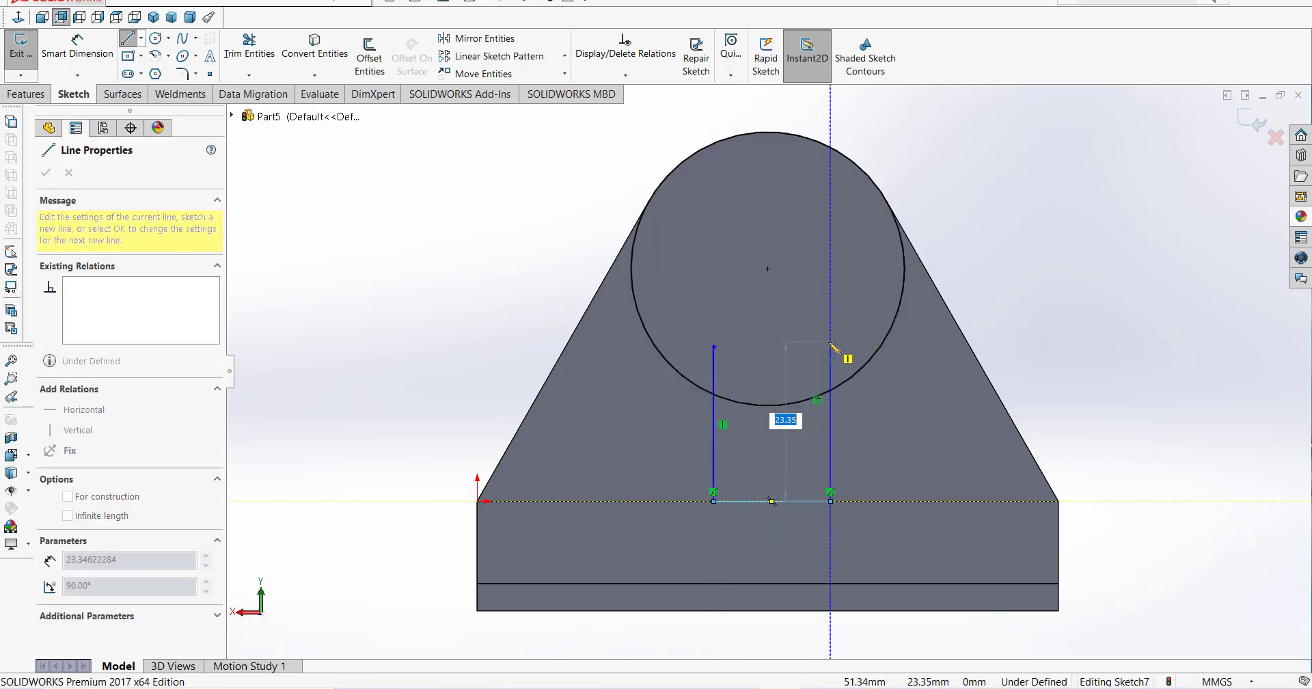
{"action": "left_click", "coordinate": [830, 341]}
{"action": "key", "text": "Escape"}
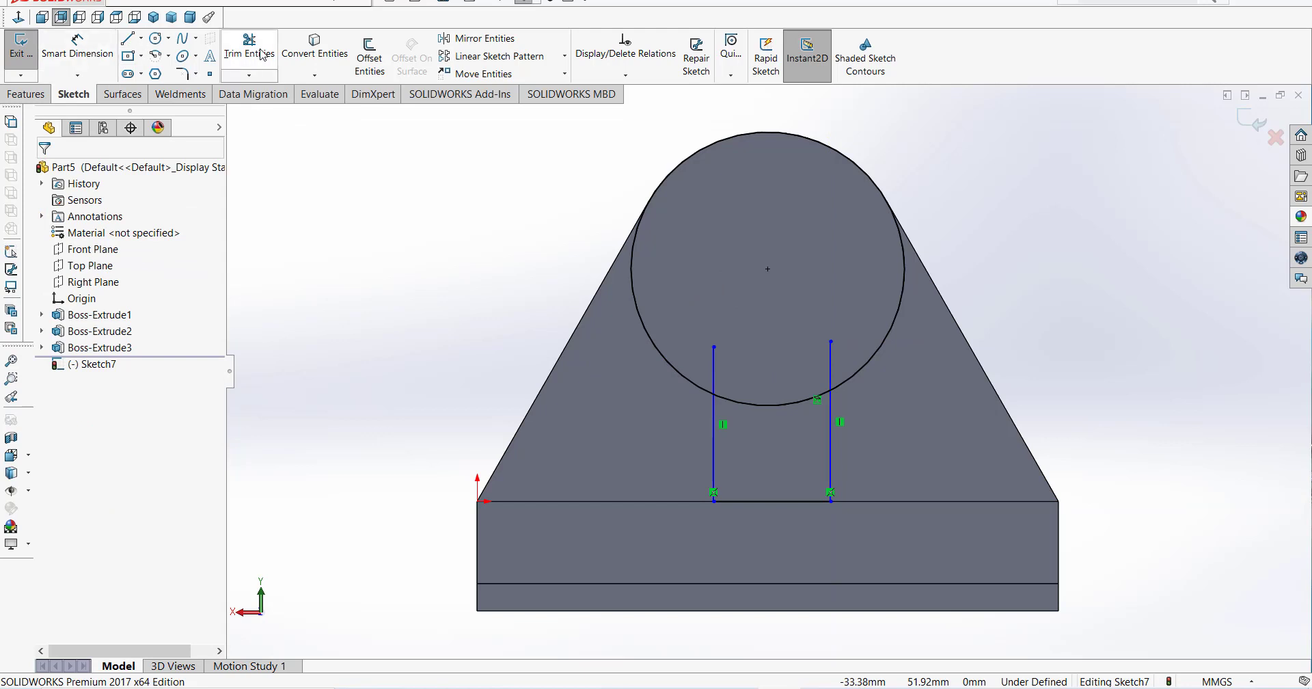
{"action": "left_click", "coordinate": [262, 54]}
{"action": "left_click_drag", "start_coordinate": [852, 351], "coordinate": [711, 366]}
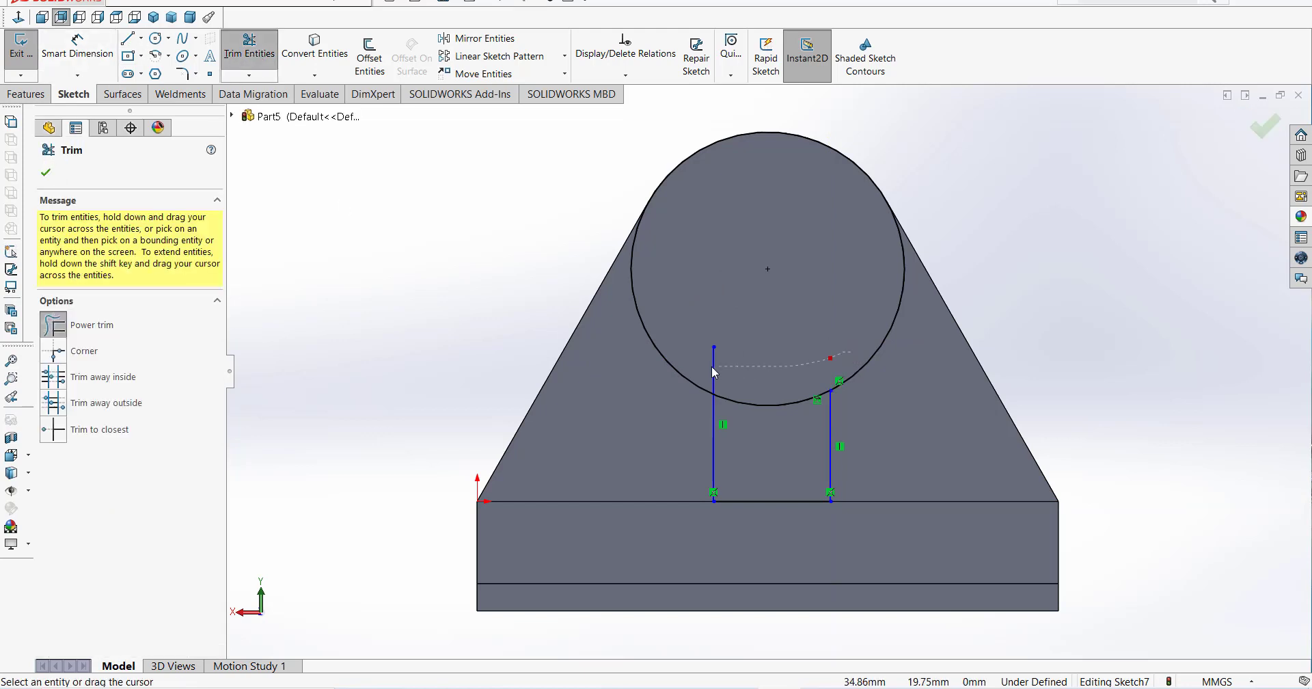
- Dimension the left rib line 5 mm from the circle centre and the rib width 10 mm
{"action": "left_click", "coordinate": [77, 48]}
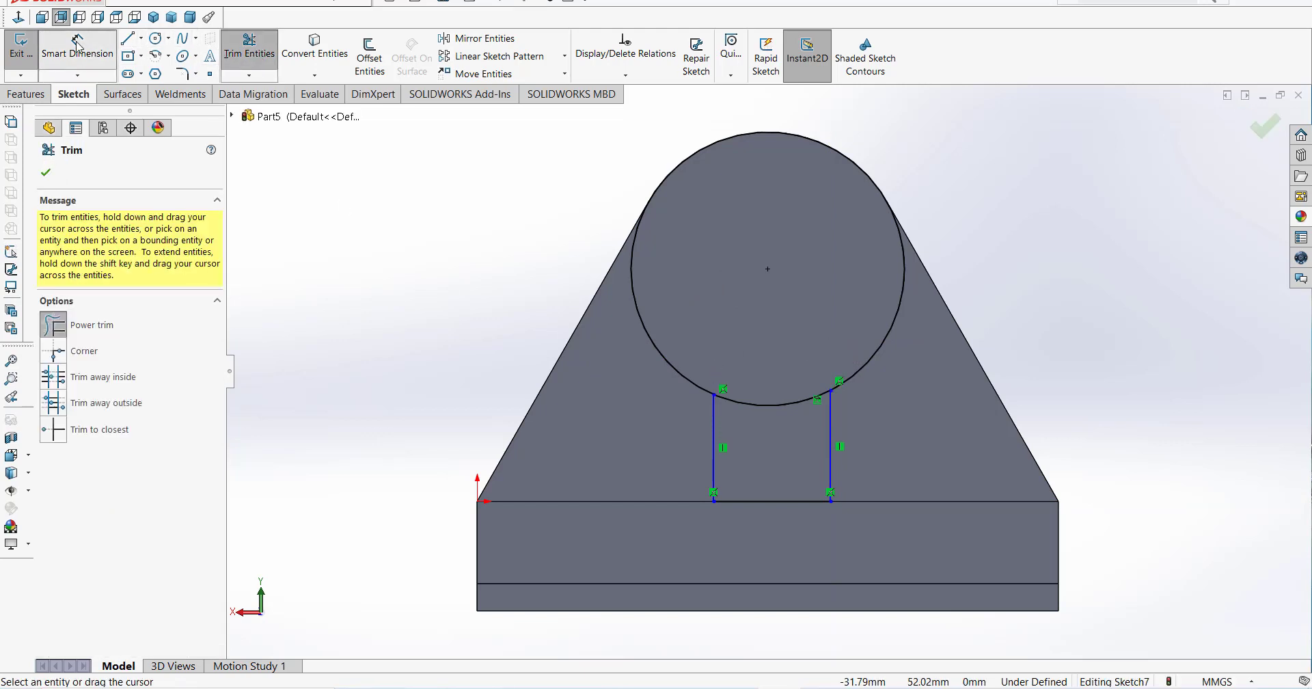
{"action": "left_click", "coordinate": [713, 438]}
{"action": "left_click", "coordinate": [768, 269]}
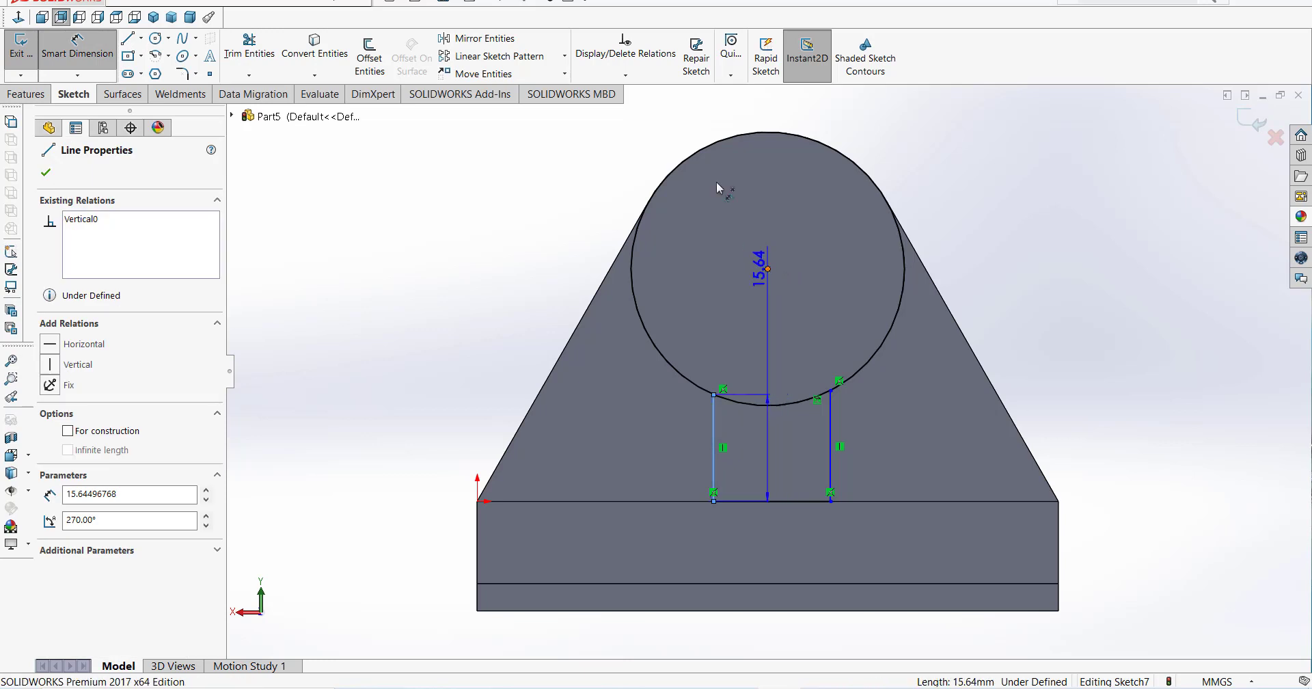
{"action": "left_click", "coordinate": [673, 136]}
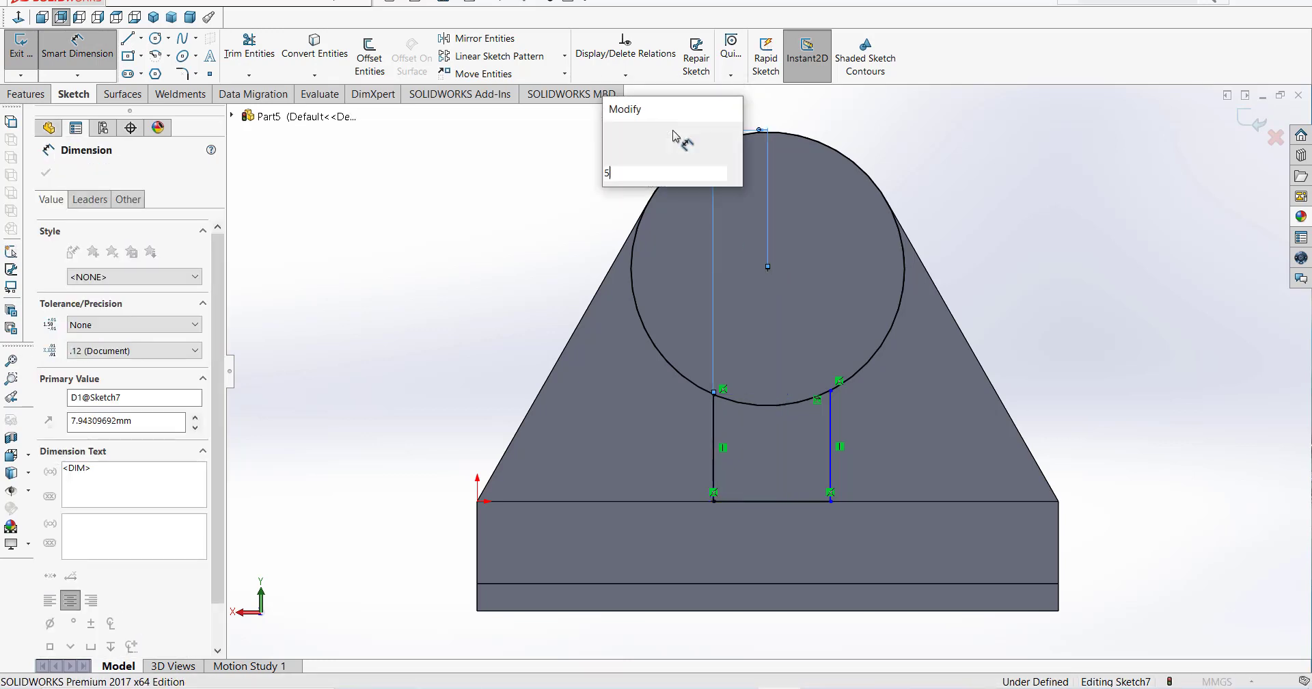
{"action": "type", "text": "5"}
{"action": "key", "text": "Return"}
{"action": "left_click", "coordinate": [792, 502]}
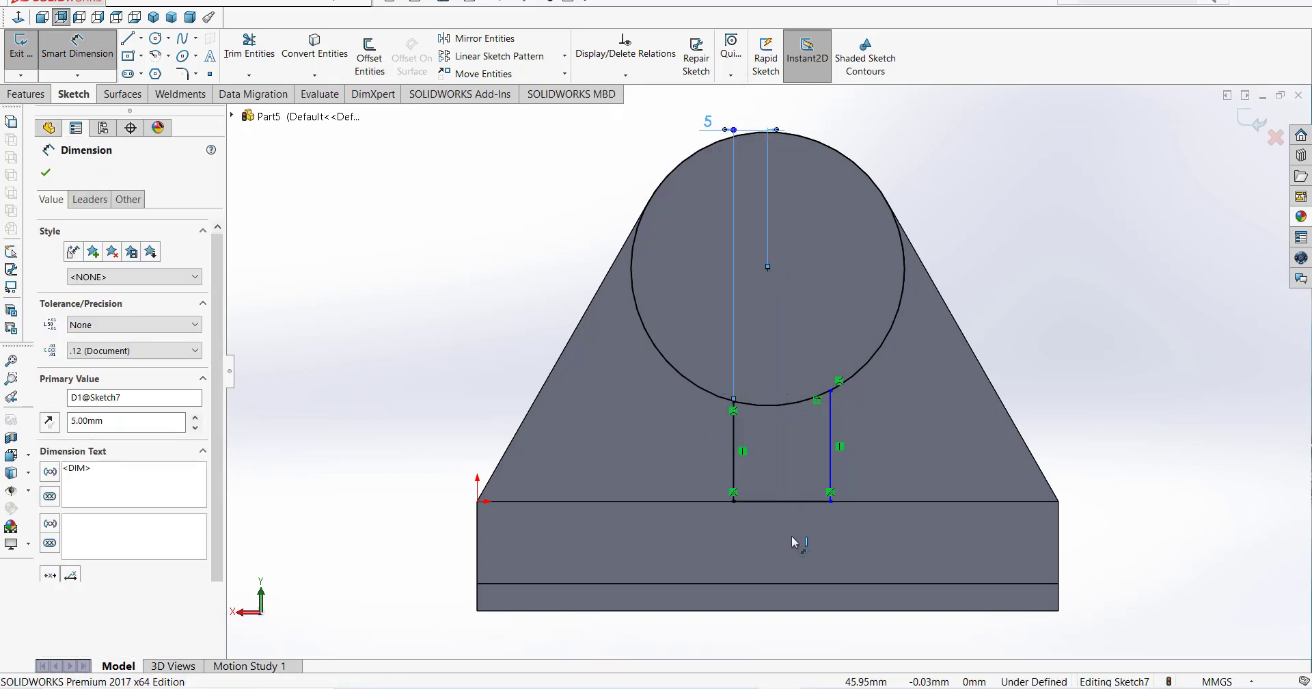
{"action": "left_click", "coordinate": [790, 537]}
{"action": "type", "text": "10"}
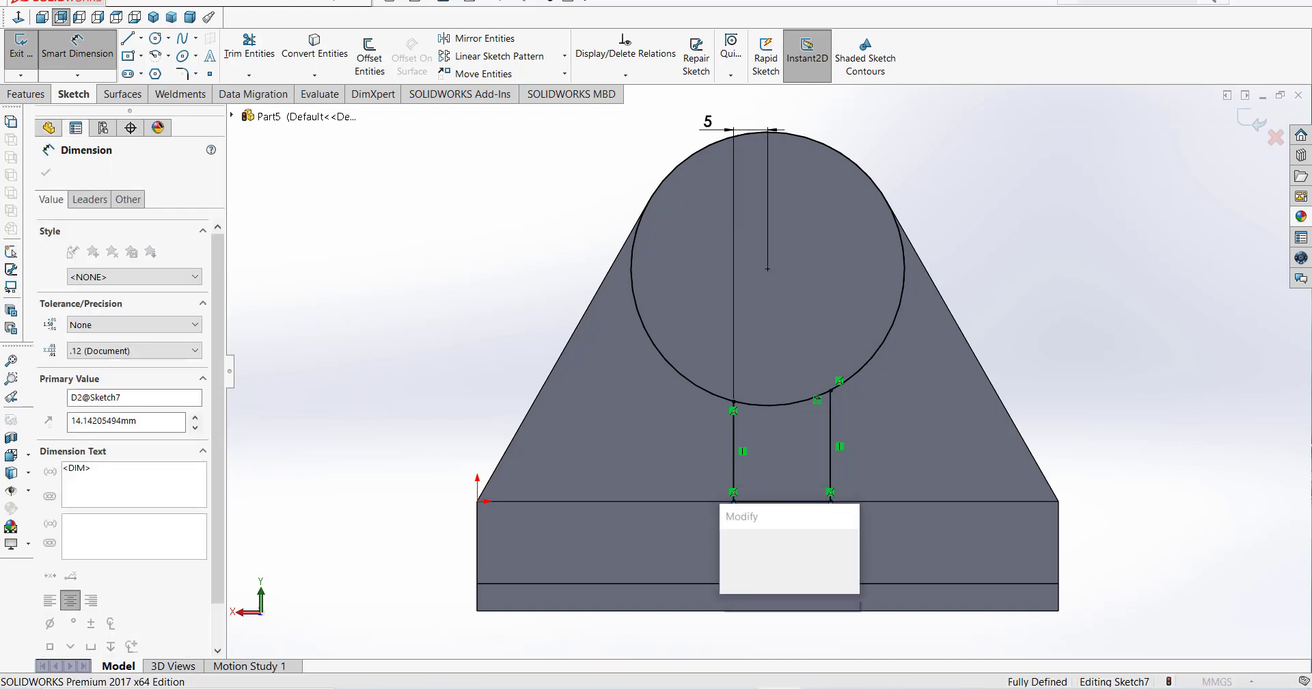
{"action": "key", "text": "Return"}
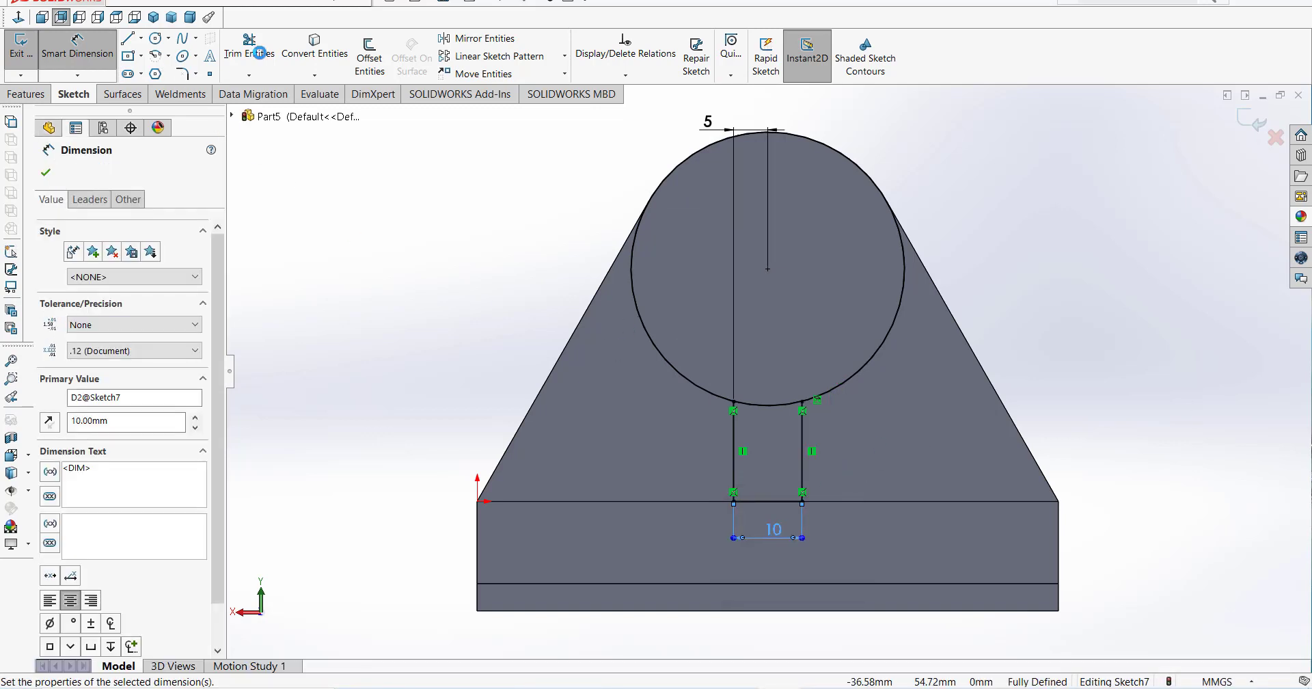
- Trim away the circle arc outside the rib and exit the sketch
{"action": "left_click", "coordinate": [259, 53]}
{"action": "left_click_drag", "start_coordinate": [716, 319], "coordinate": [783, 312]}
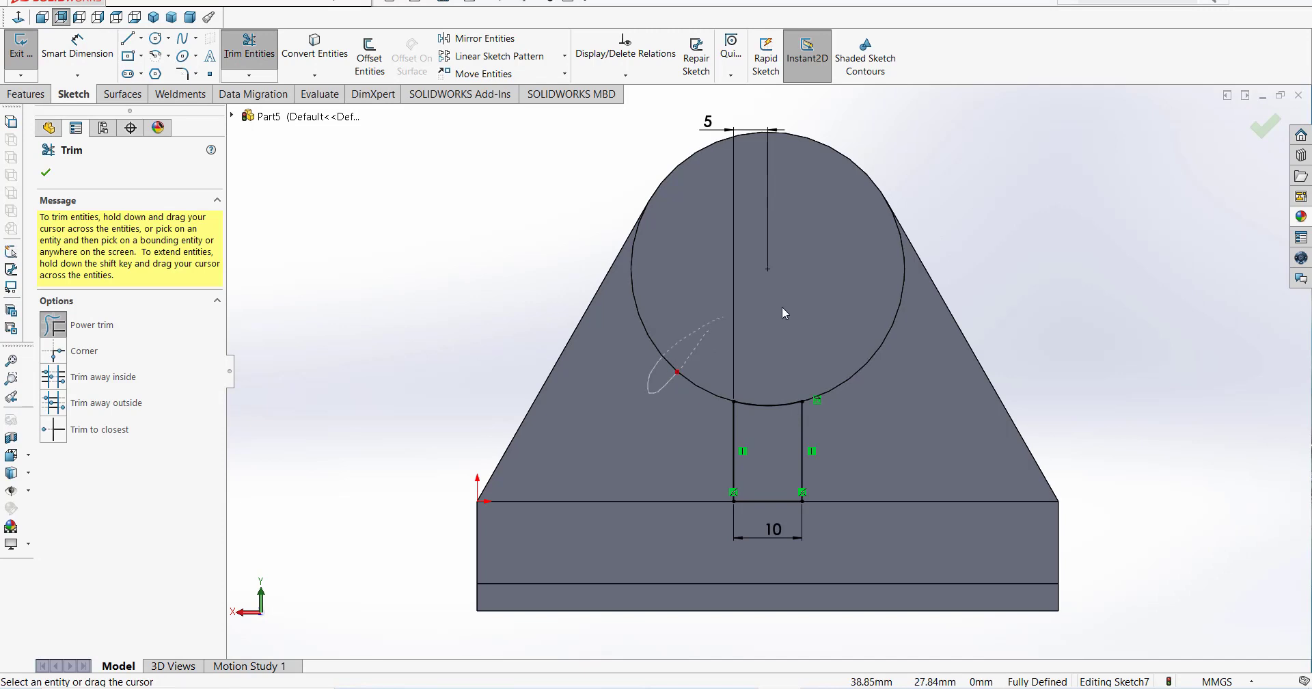
{"action": "left_click", "coordinate": [1254, 131]}
{"action": "left_click", "coordinate": [1252, 137]}
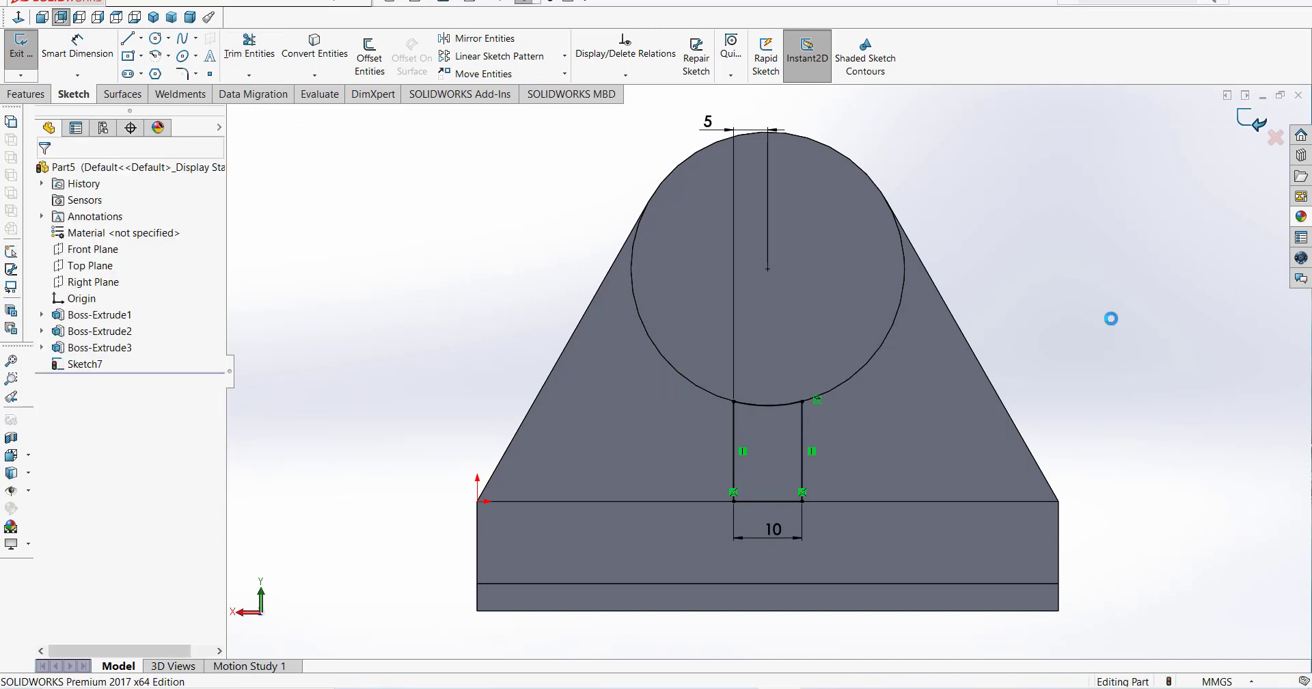
{"action": "key", "text": "ctrl+7"}
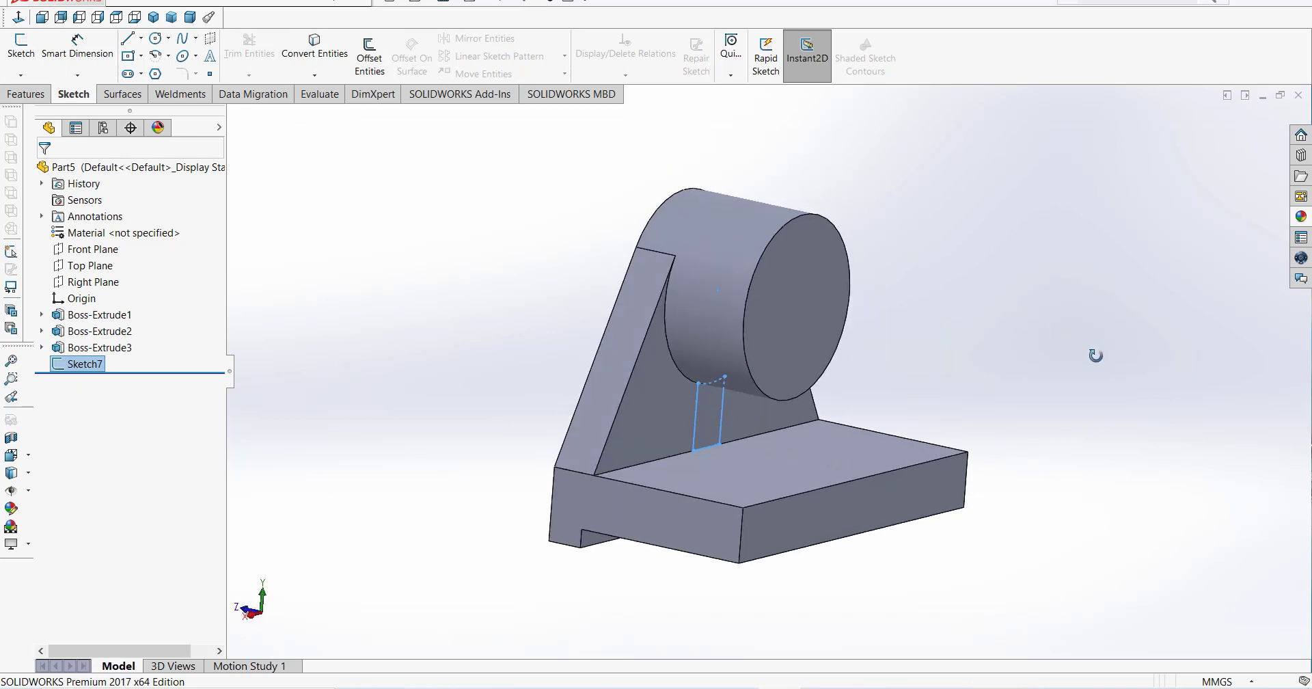
- Extrude Sketch7 15 mm into the rib block under the boss as Boss-Extrude6
{"action": "left_click", "coordinate": [30, 97]}
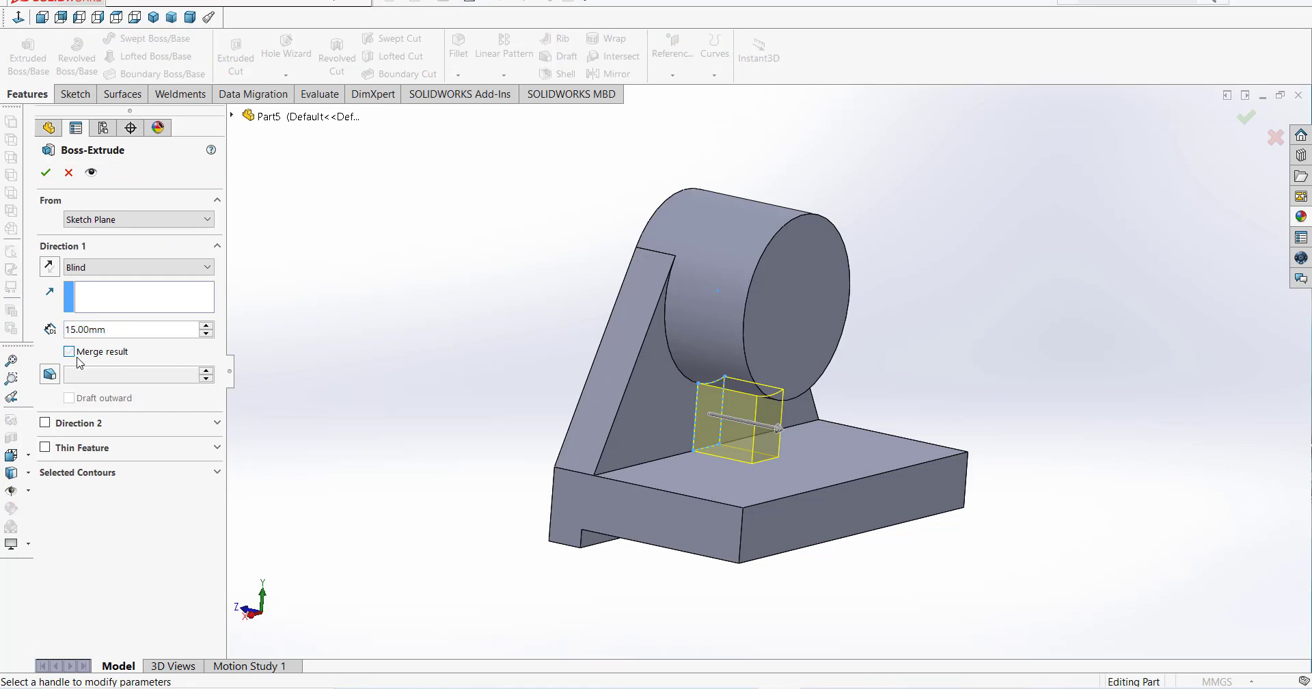
{"action": "left_click", "coordinate": [46, 176]}
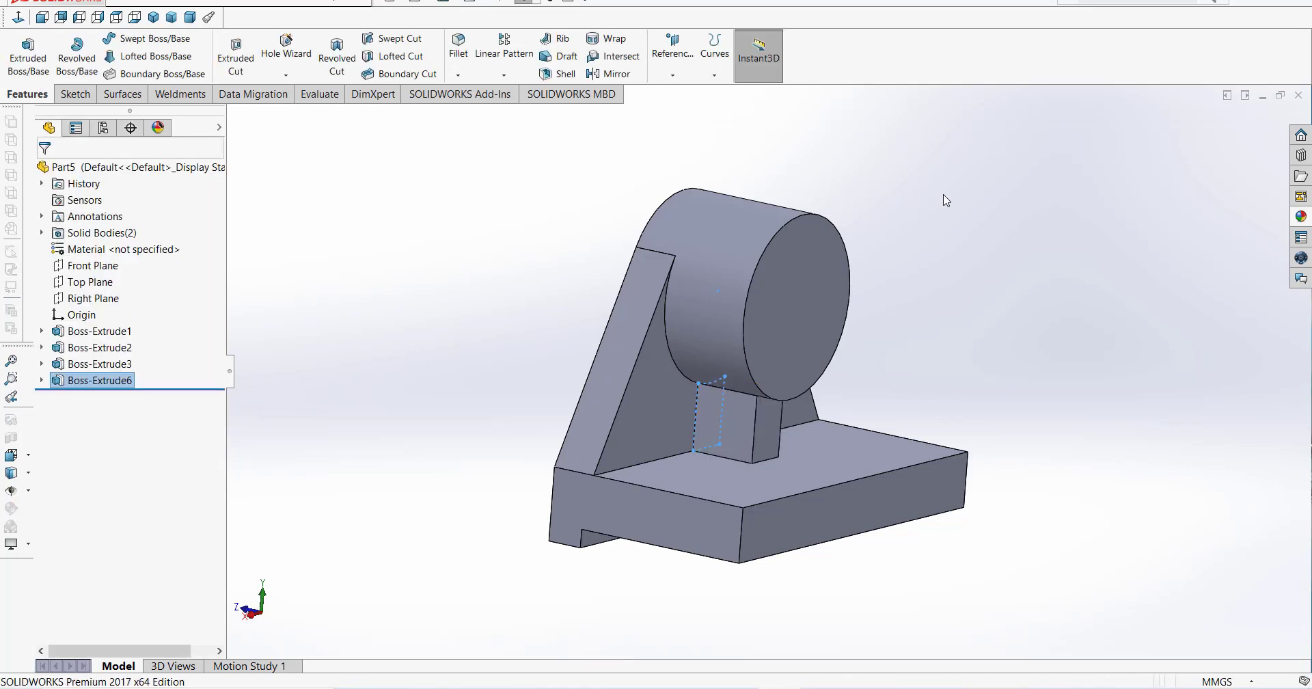
{"action": "mouse_move", "coordinate": [1060, 308]}
{"action": "middle_mouse_down"}
{"action": "mouse_move", "coordinate": [979, 352]}
{"action": "mouse_move", "coordinate": [987, 375]}
{"action": "middle_mouse_up"}
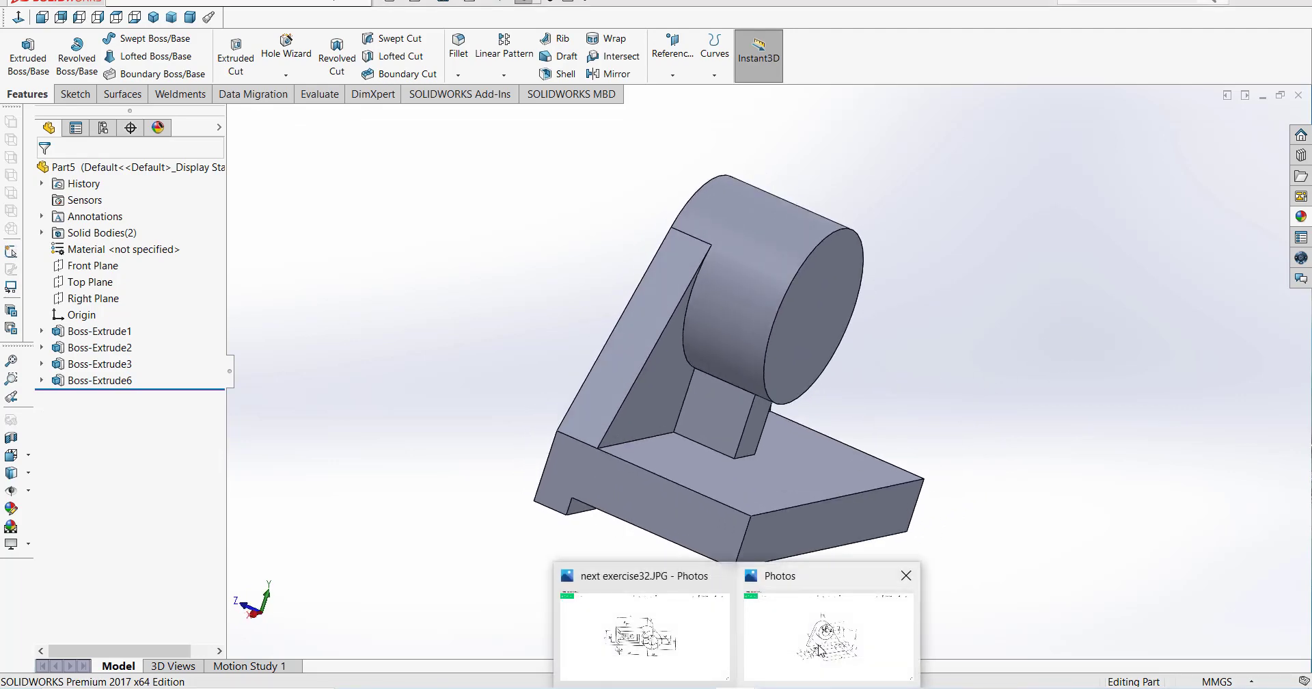
{"action": "left_click", "coordinate": [821, 649]}
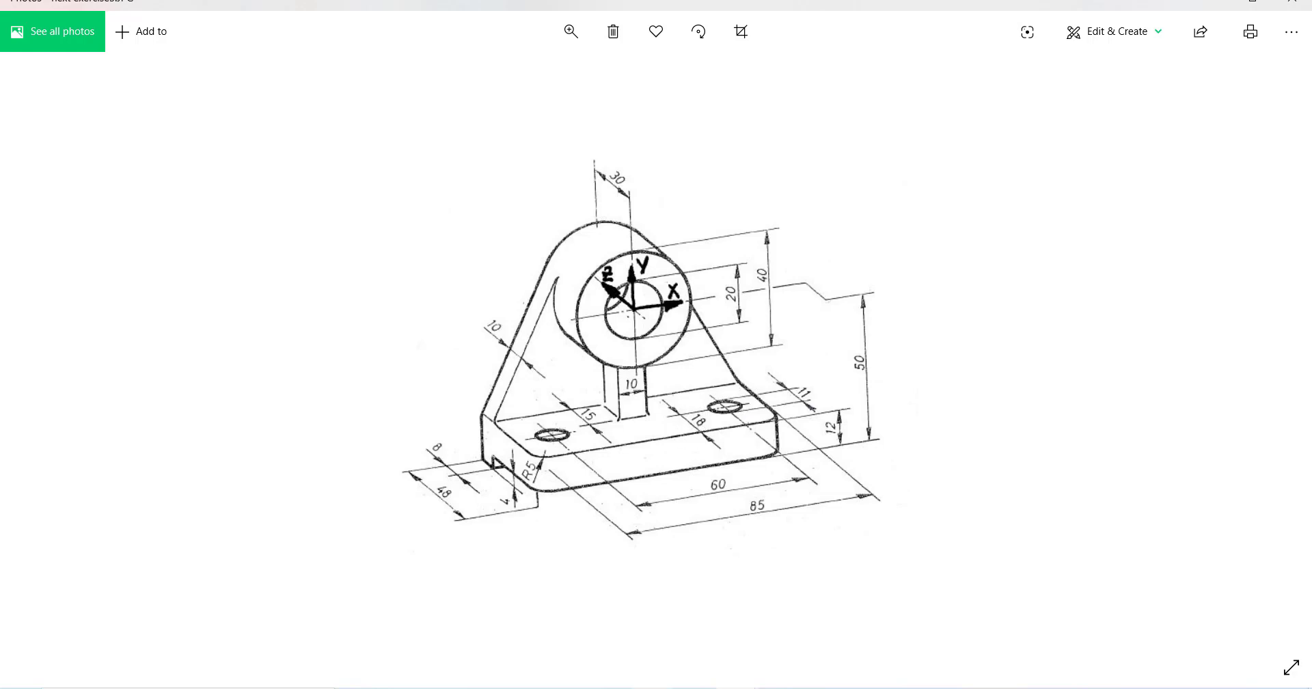
{"action": "key", "text": "alt+Tab"}
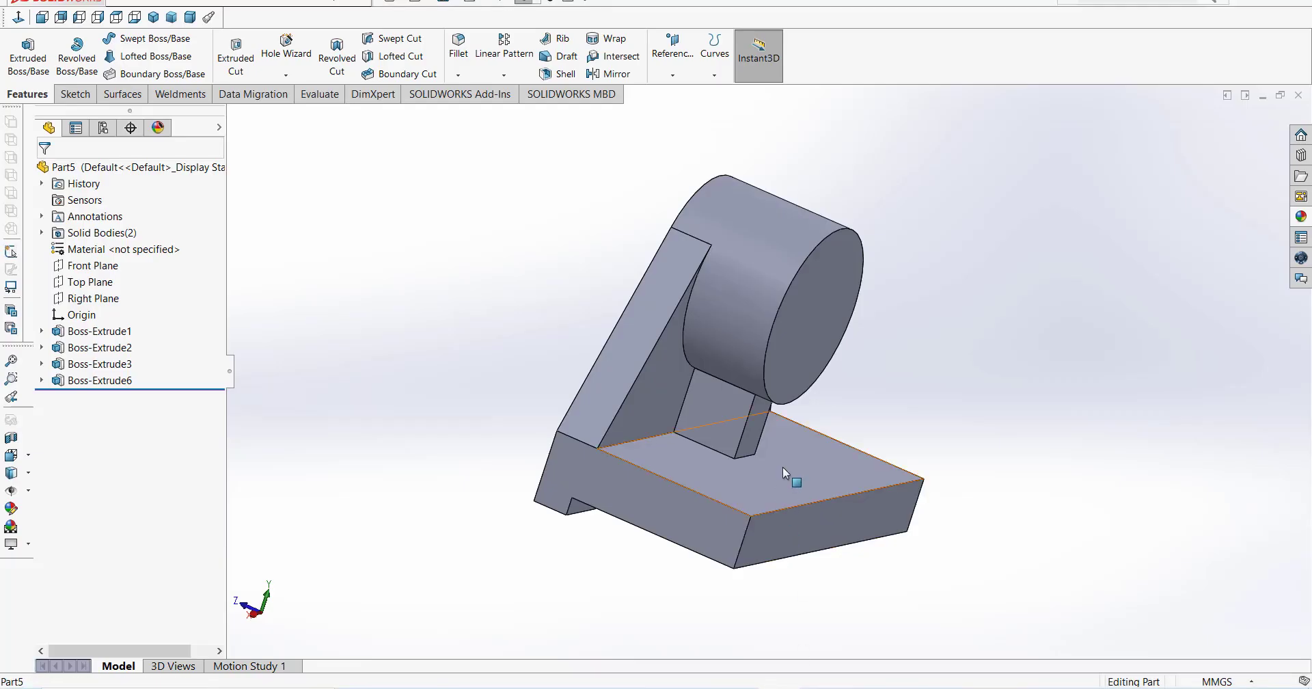
- Start a sketch on the base's top face and draw a left and a right hole circle
{"action": "left_click", "coordinate": [782, 467]}
{"action": "left_click", "coordinate": [905, 427]}
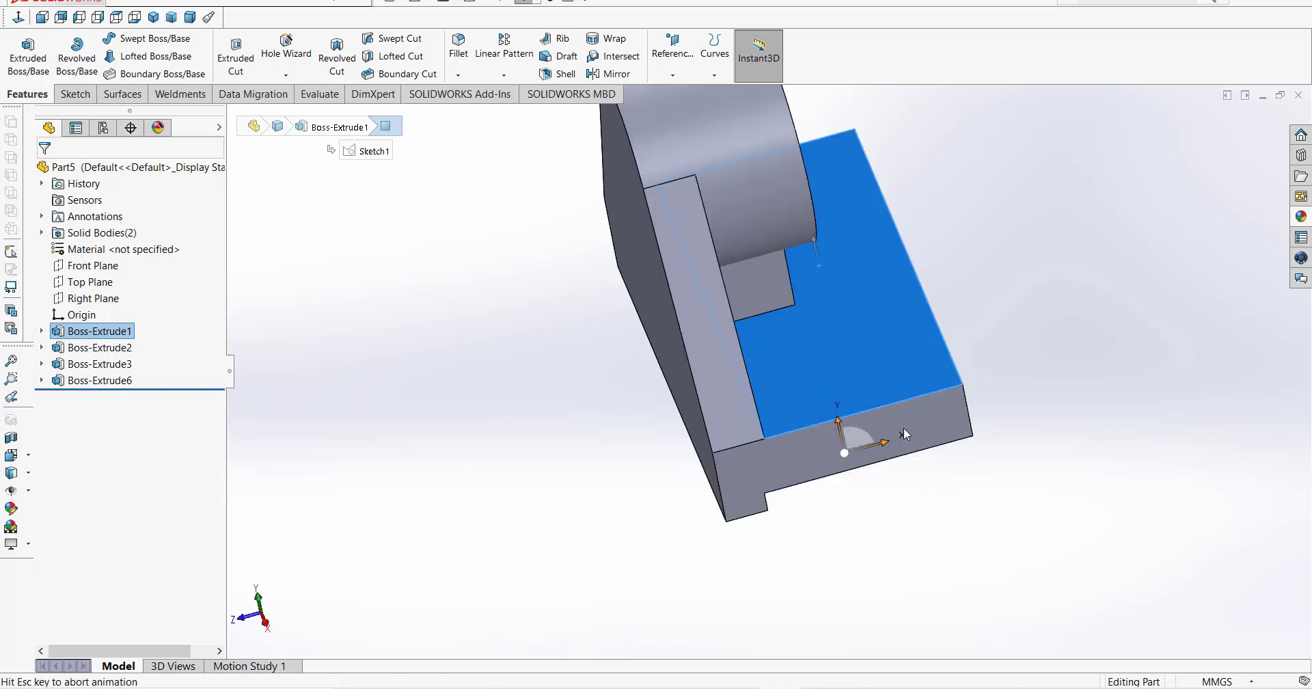
{"action": "left_click", "coordinate": [236, 60]}
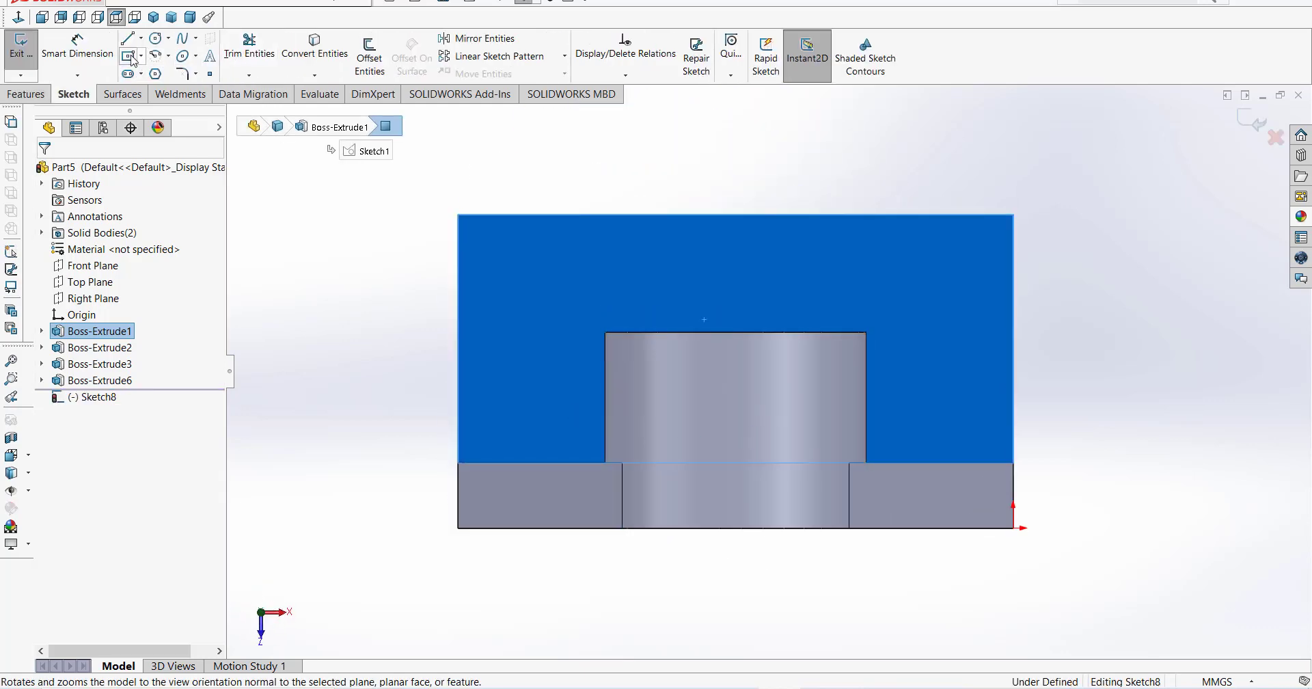
{"action": "left_click", "coordinate": [156, 39]}
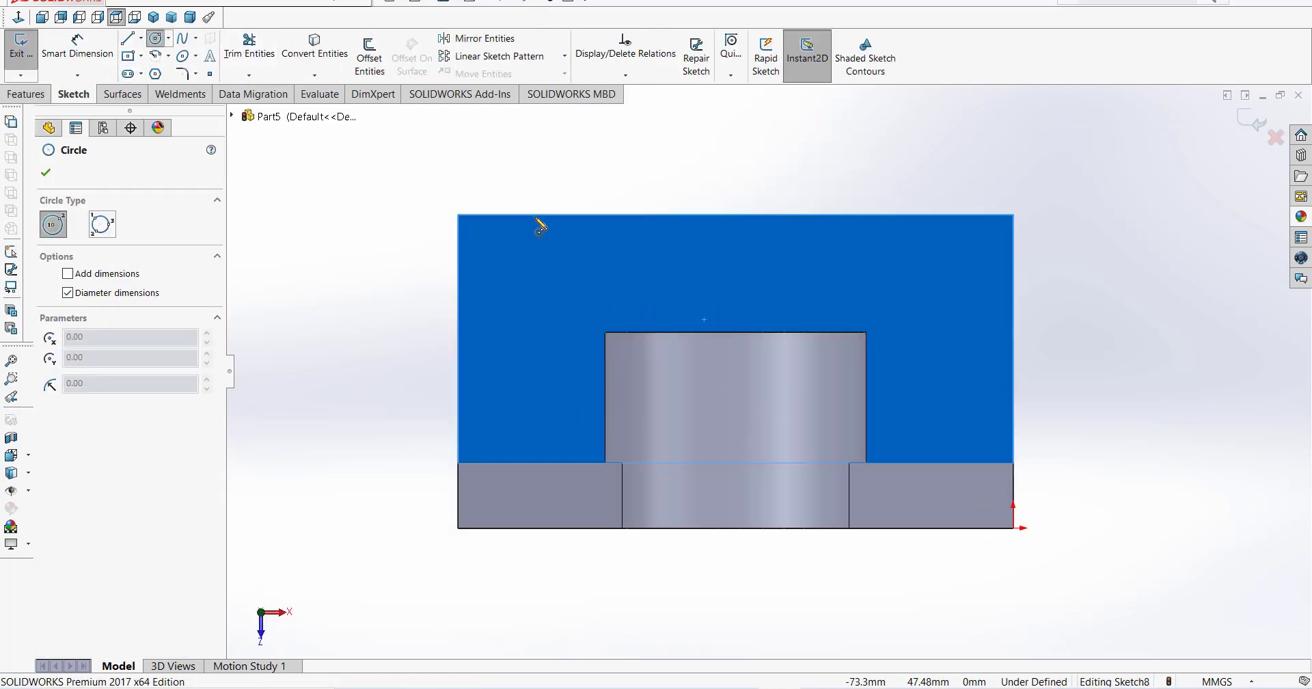
{"action": "left_click", "coordinate": [528, 278]}
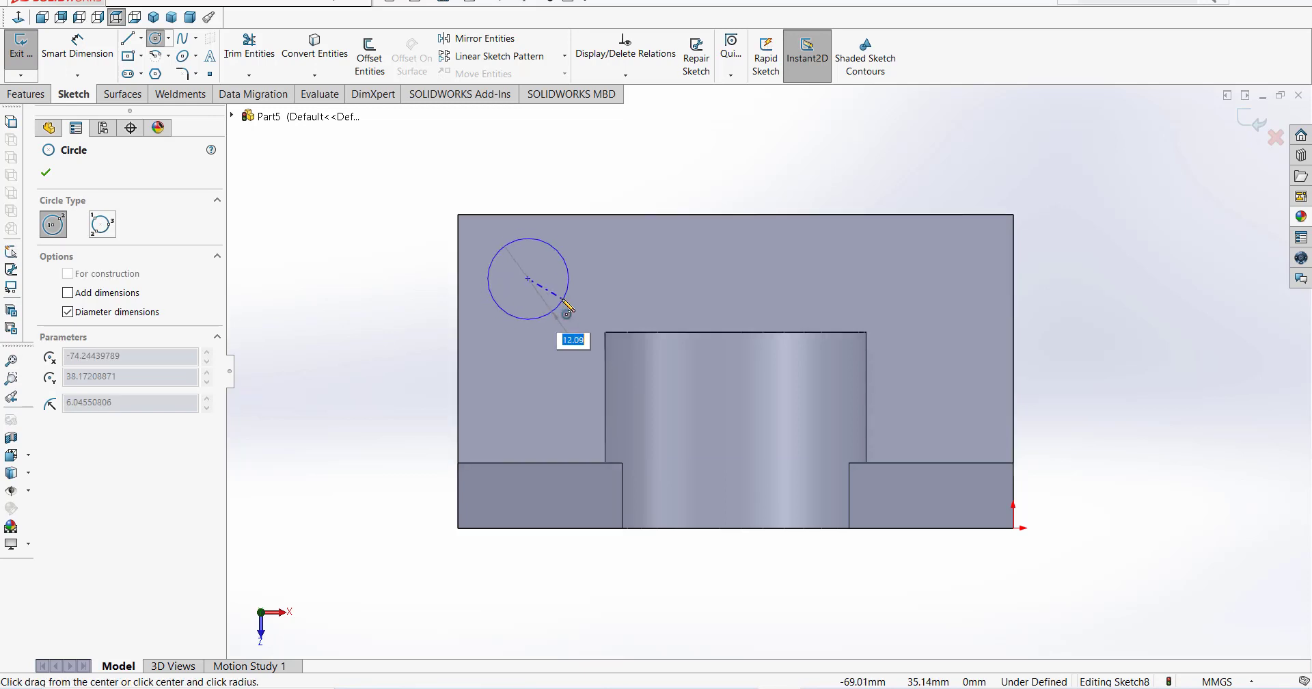
{"action": "left_click", "coordinate": [555, 305]}
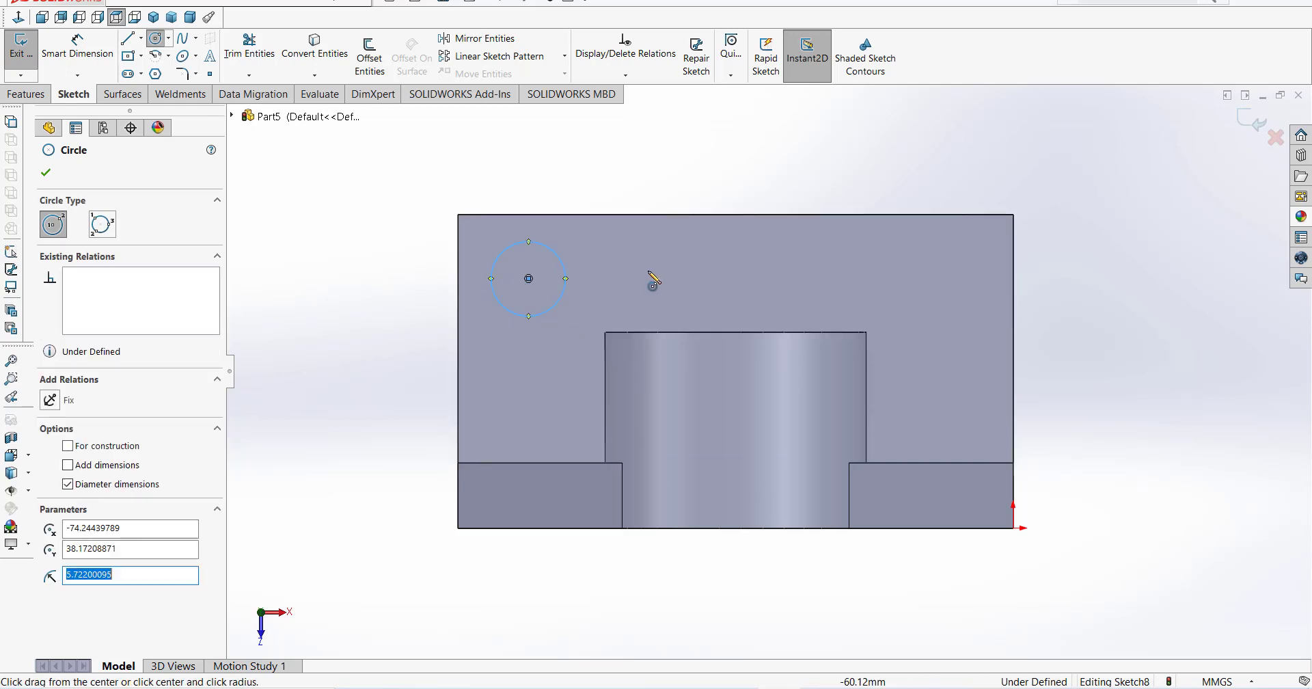
{"action": "left_click", "coordinate": [919, 274]}
{"action": "left_click", "coordinate": [959, 274]}
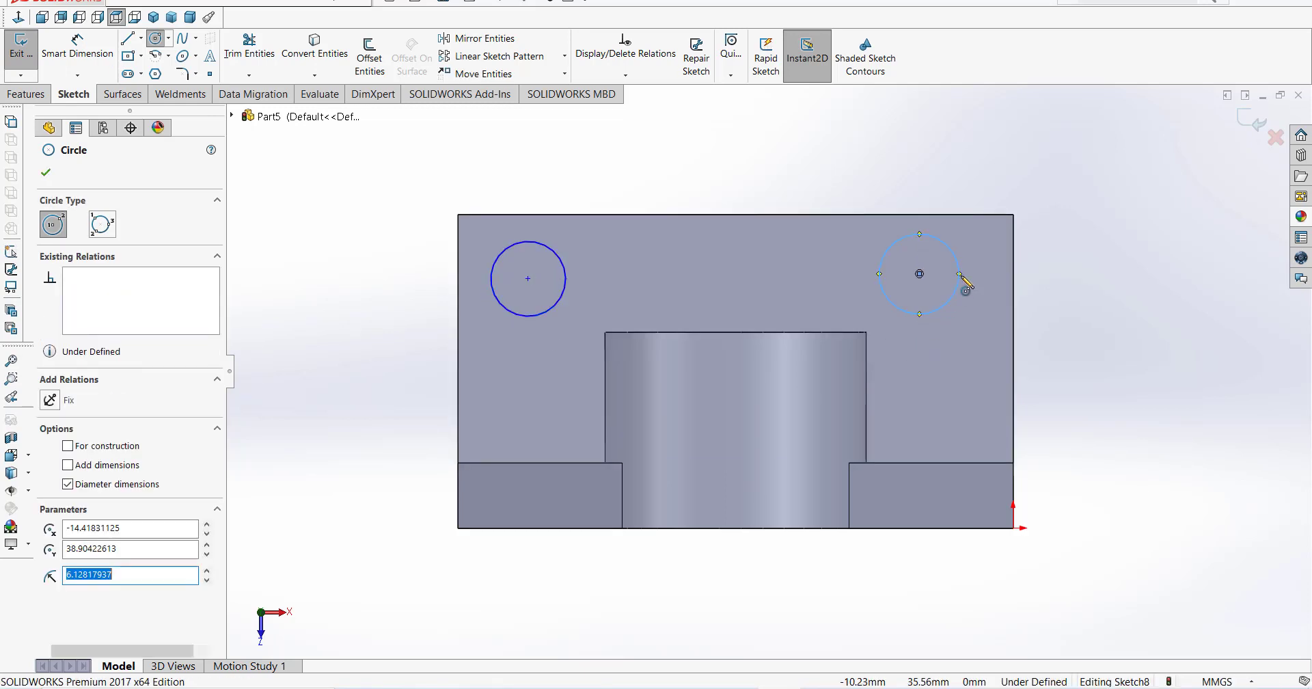
{"action": "key", "text": "Escape"}
- Make the two circles equal and place a diameter dimension on the left circle
{"action": "left_click", "coordinate": [566, 272]}
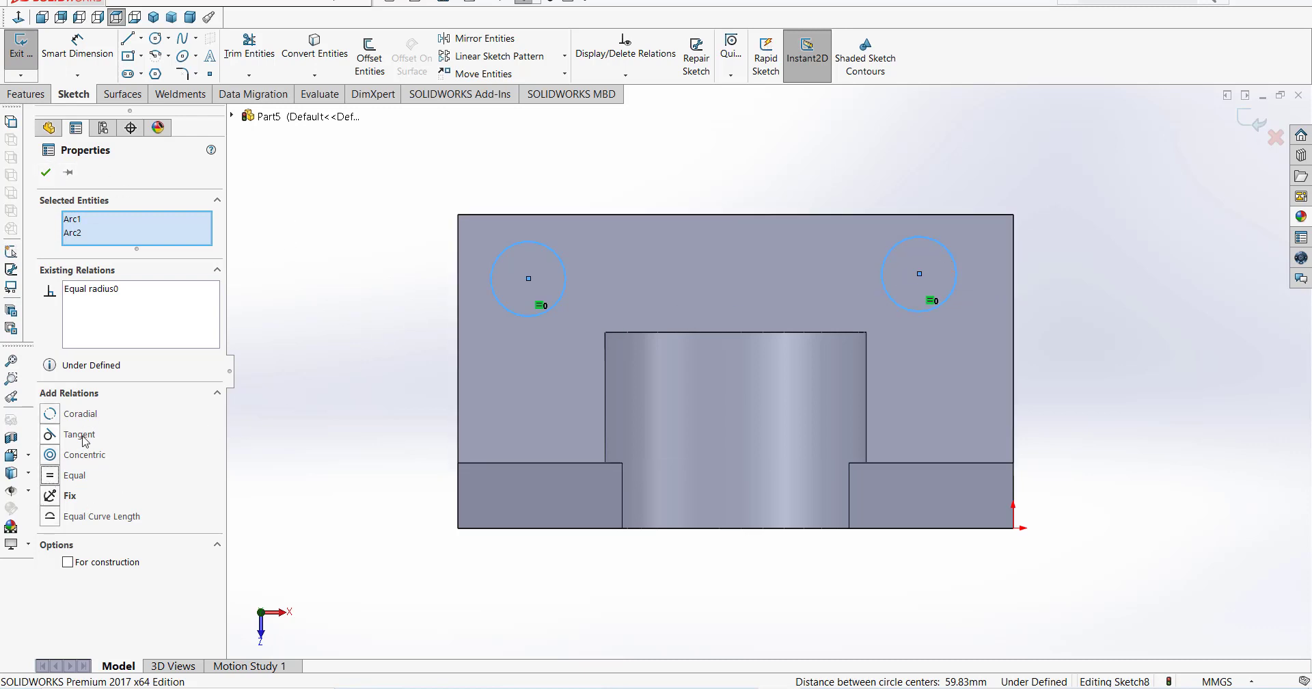
{"action": "left_click", "coordinate": [379, 190]}
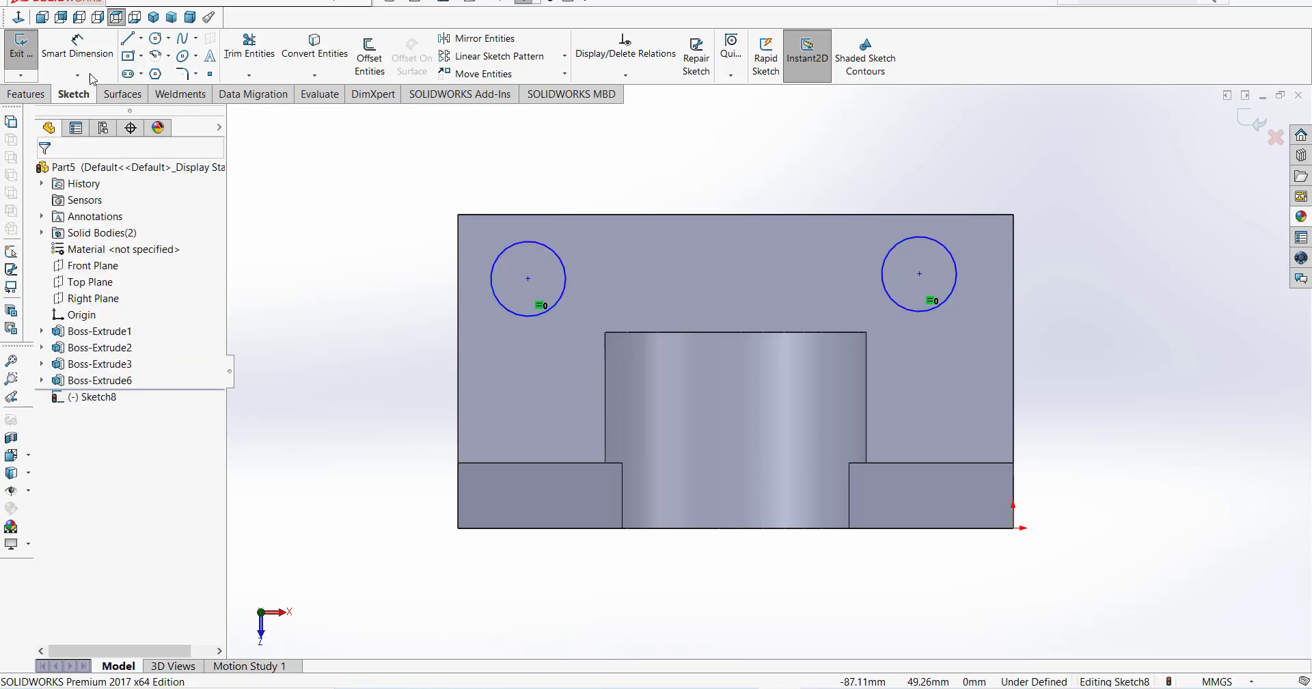
{"action": "left_click", "coordinate": [82, 55]}
{"action": "left_click", "coordinate": [492, 267]}
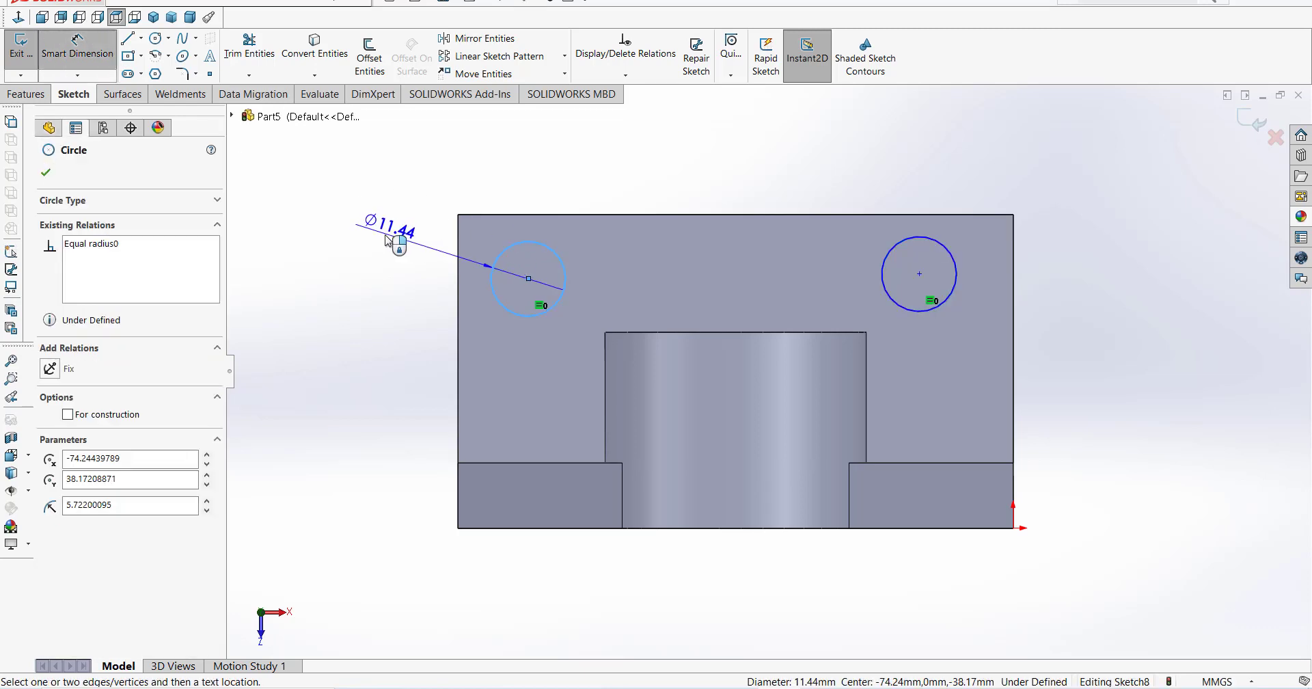
{"action": "left_click", "coordinate": [361, 246]}
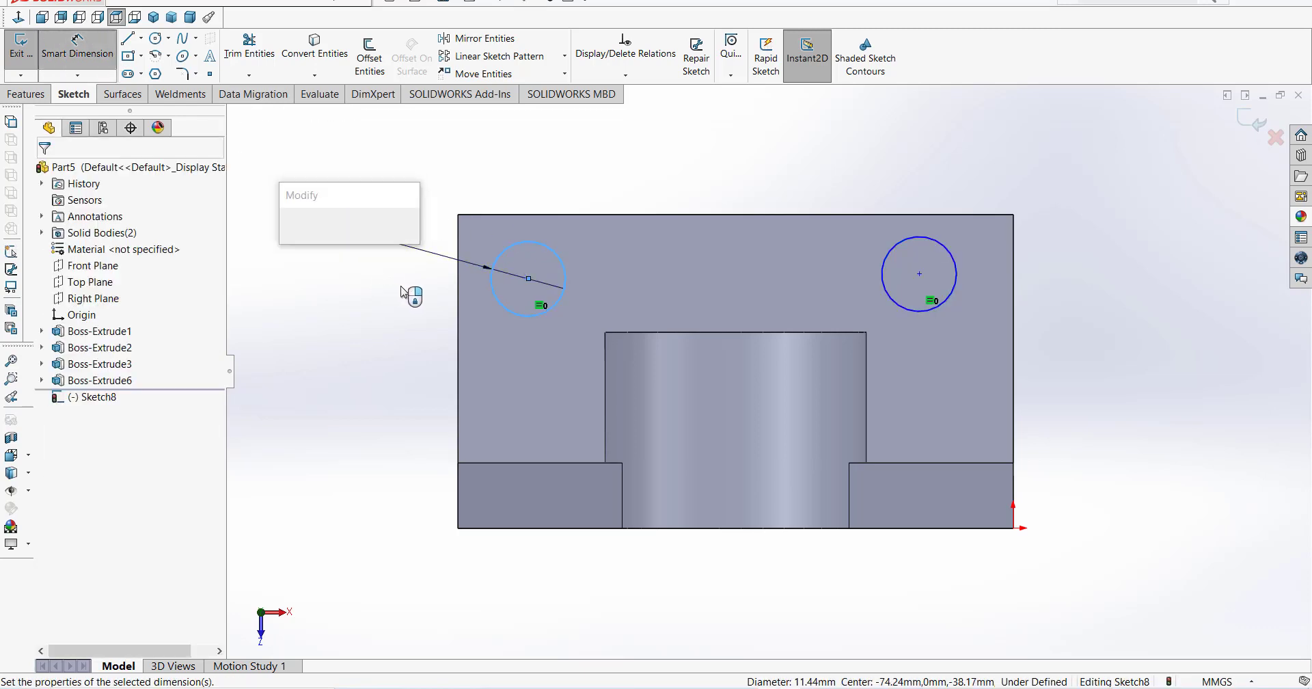
{"action": "type", "text": "11"}
- Set the hole diameter to 11 mm and both centres 18 mm from the top edge
{"action": "key", "text": "Return"}
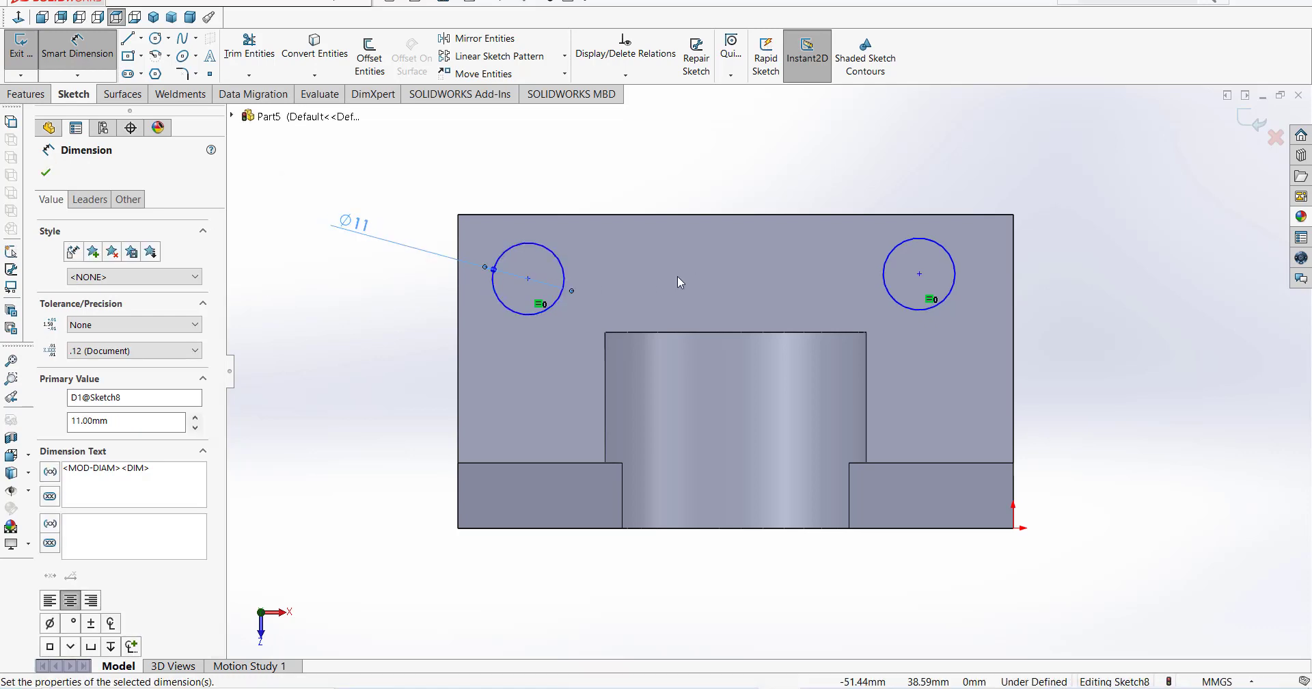
{"action": "left_click", "coordinate": [529, 279]}
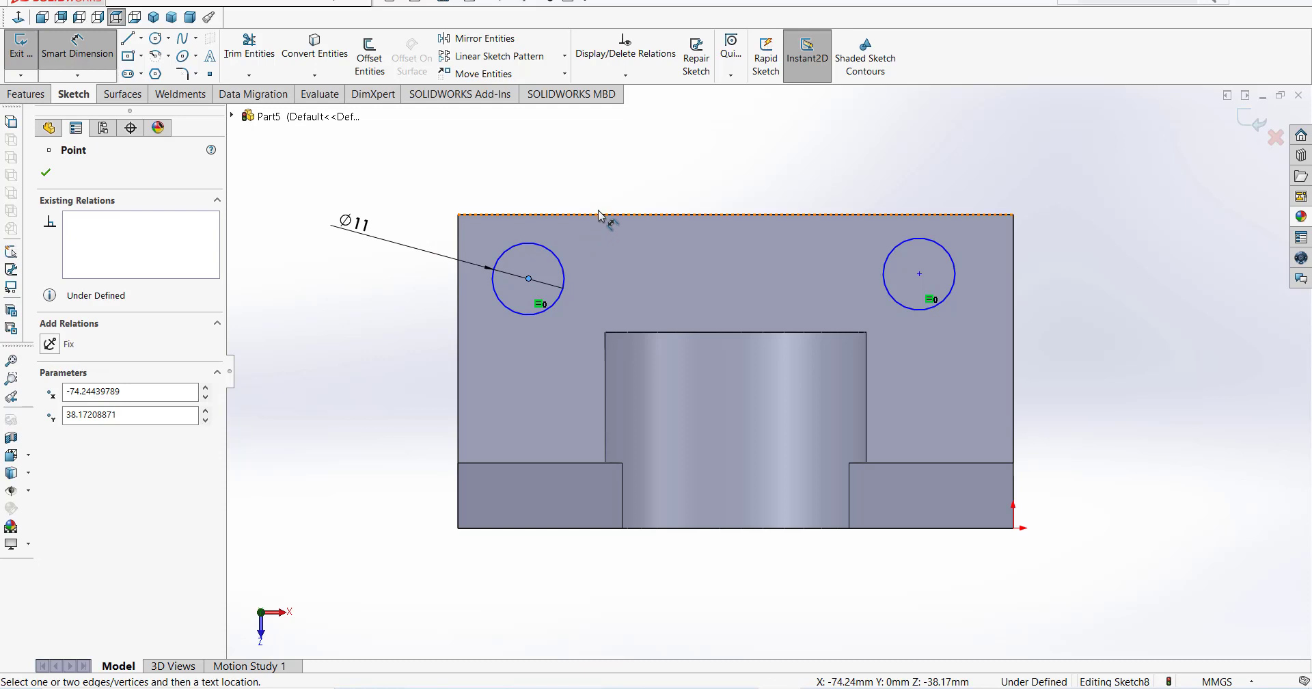
{"action": "left_click", "coordinate": [596, 214]}
{"action": "left_click", "coordinate": [646, 246]}
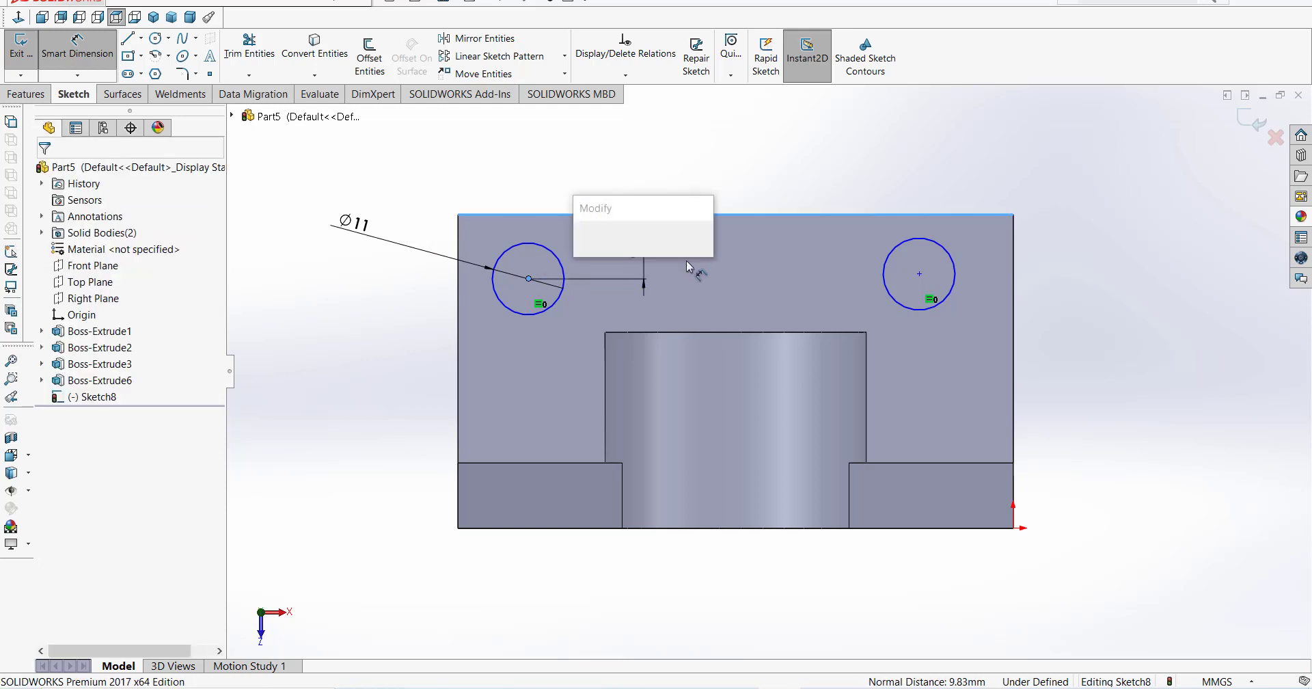
{"action": "key", "text": "Return"}
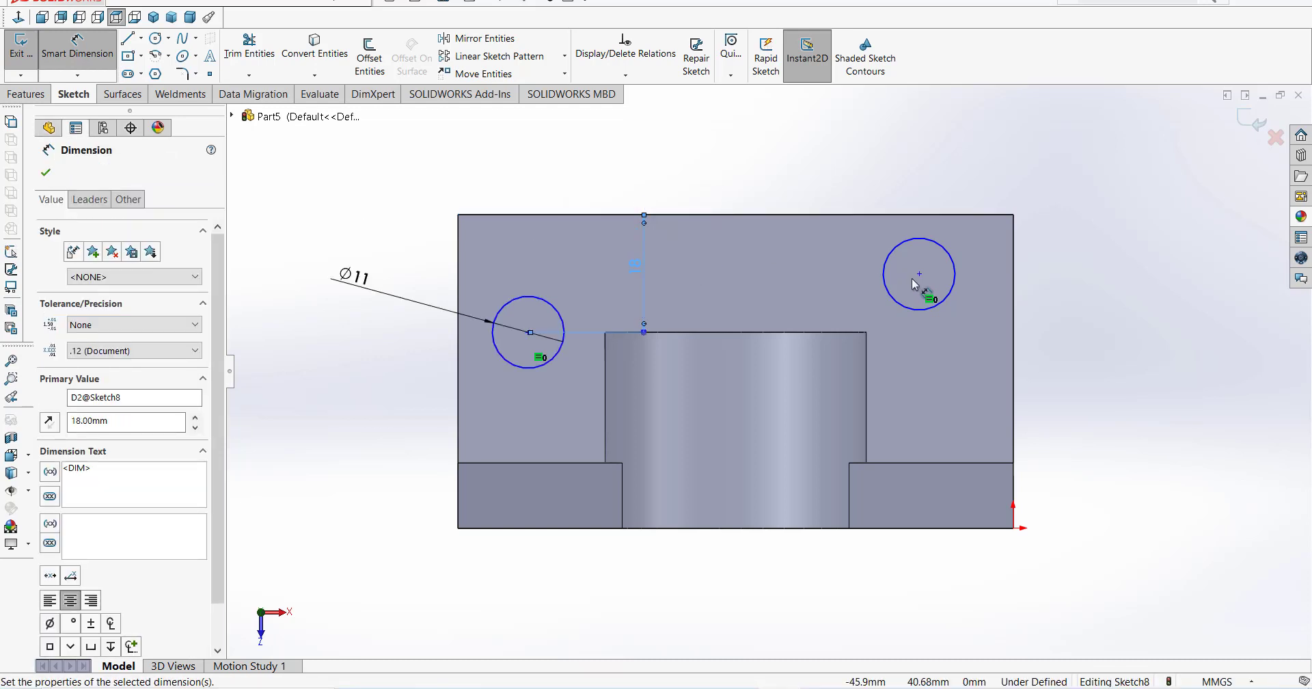
{"action": "left_click", "coordinate": [920, 274]}
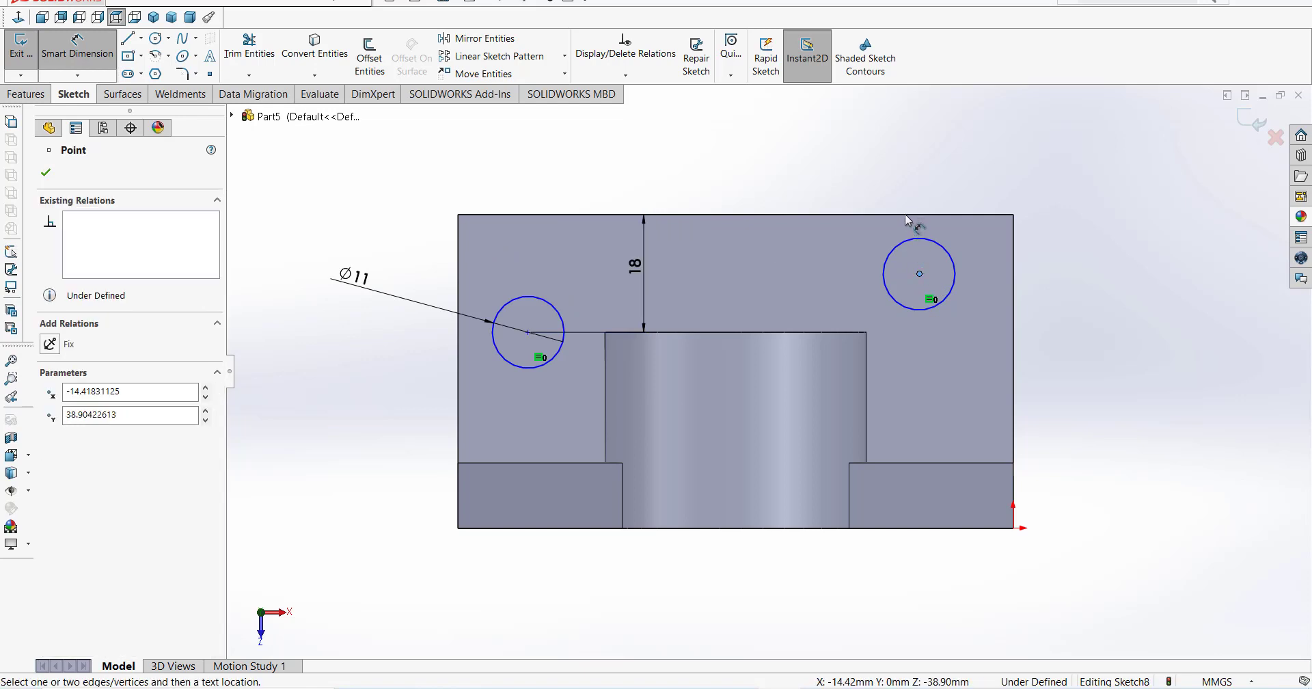
{"action": "left_click", "coordinate": [887, 231]}
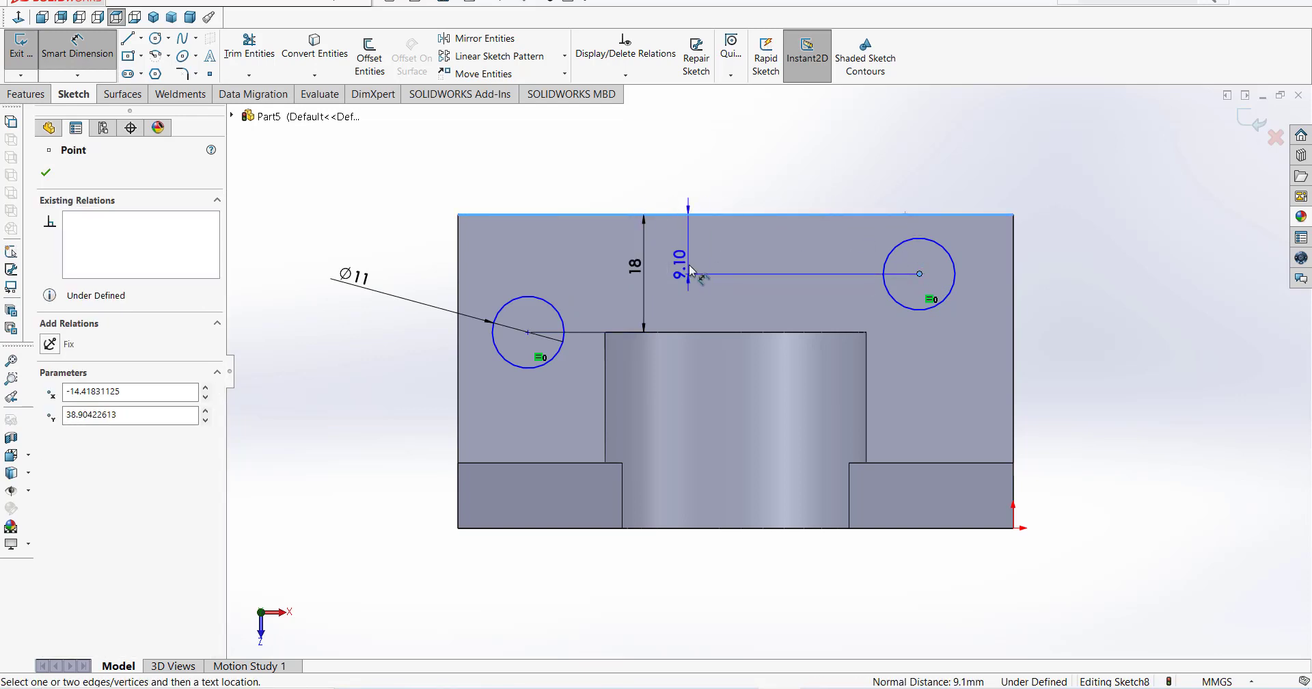
{"action": "left_click", "coordinate": [690, 270]}
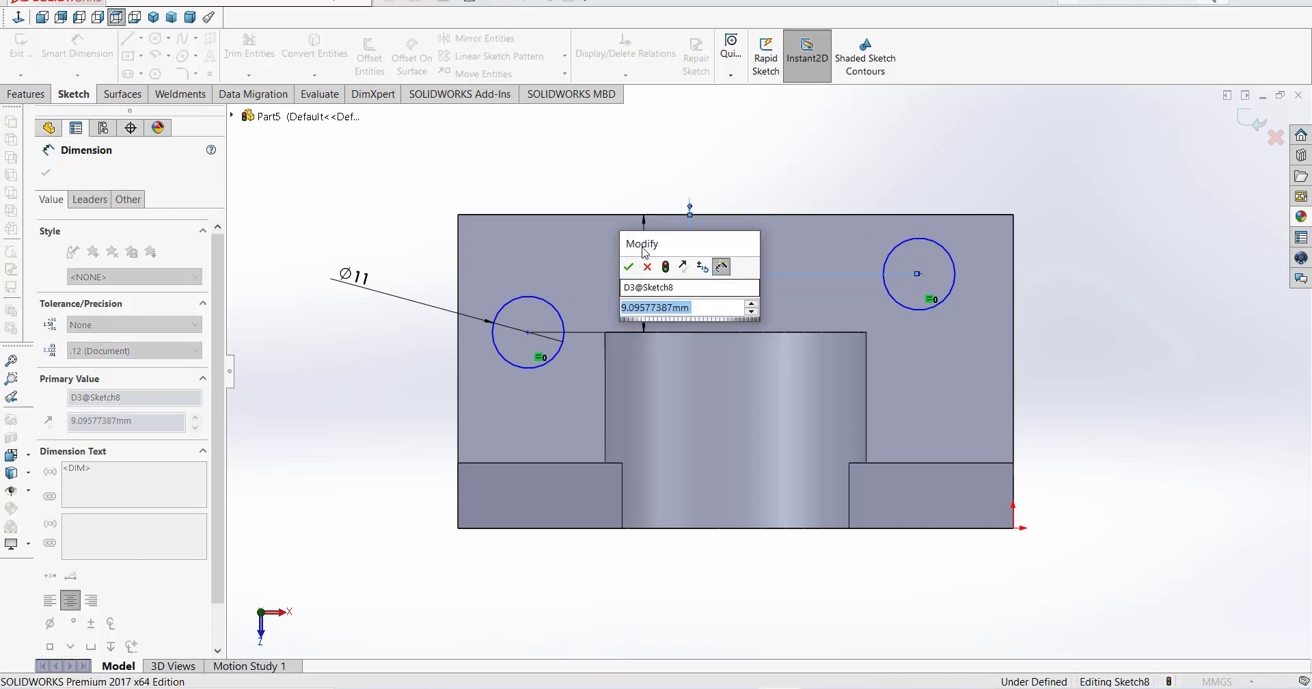
{"action": "type", "text": "18.00mm"}
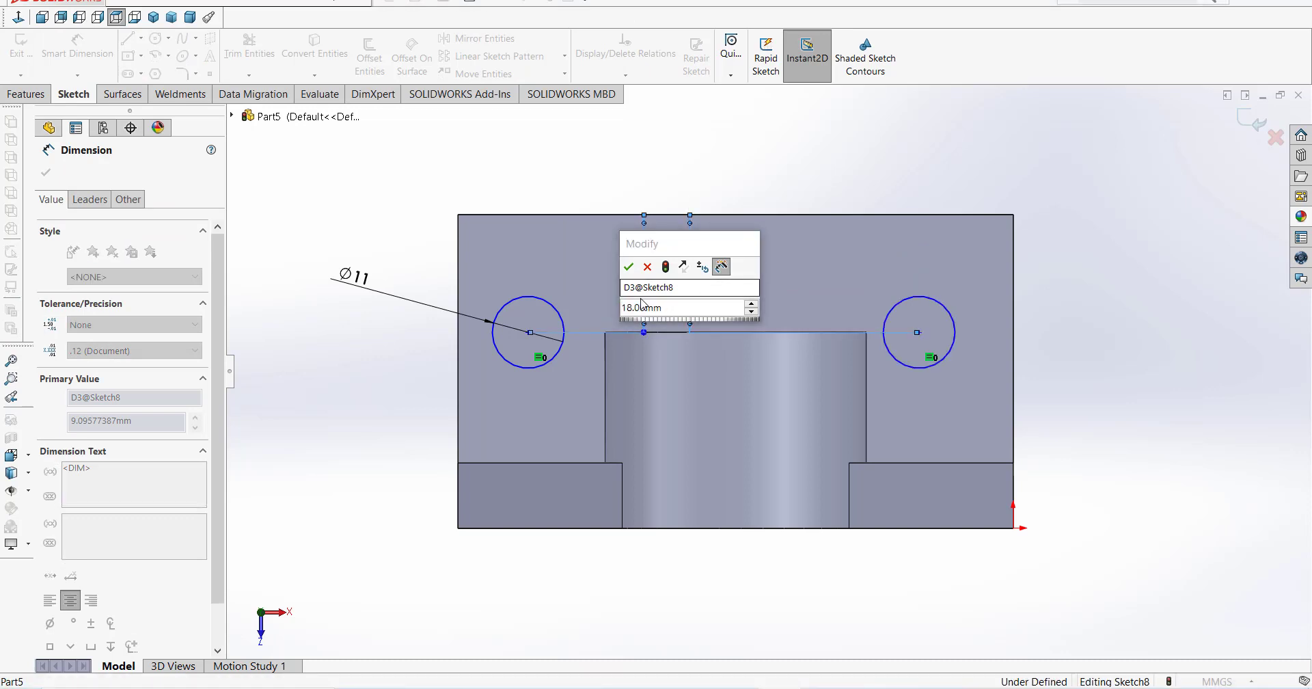
{"action": "left_click", "coordinate": [629, 267]}
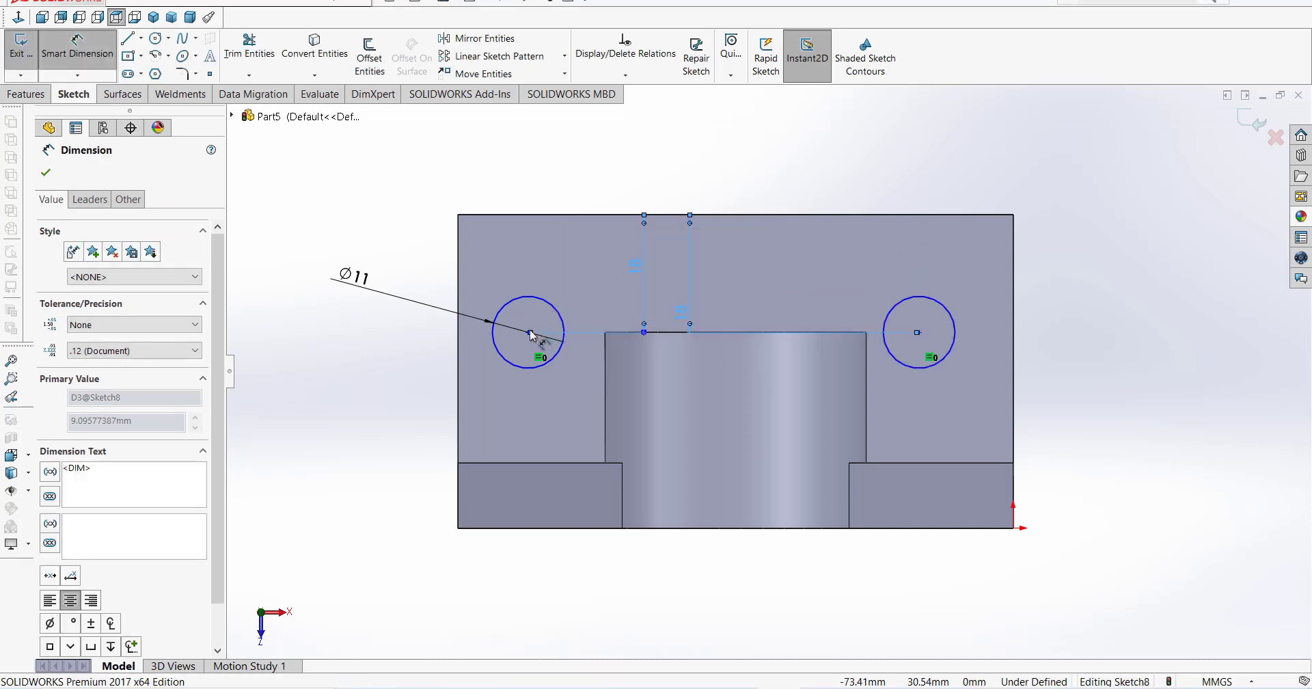
- Space the hole centres 60 mm apart and 12.5 mm from the base's right edge
{"action": "left_click", "coordinate": [892, 306]}
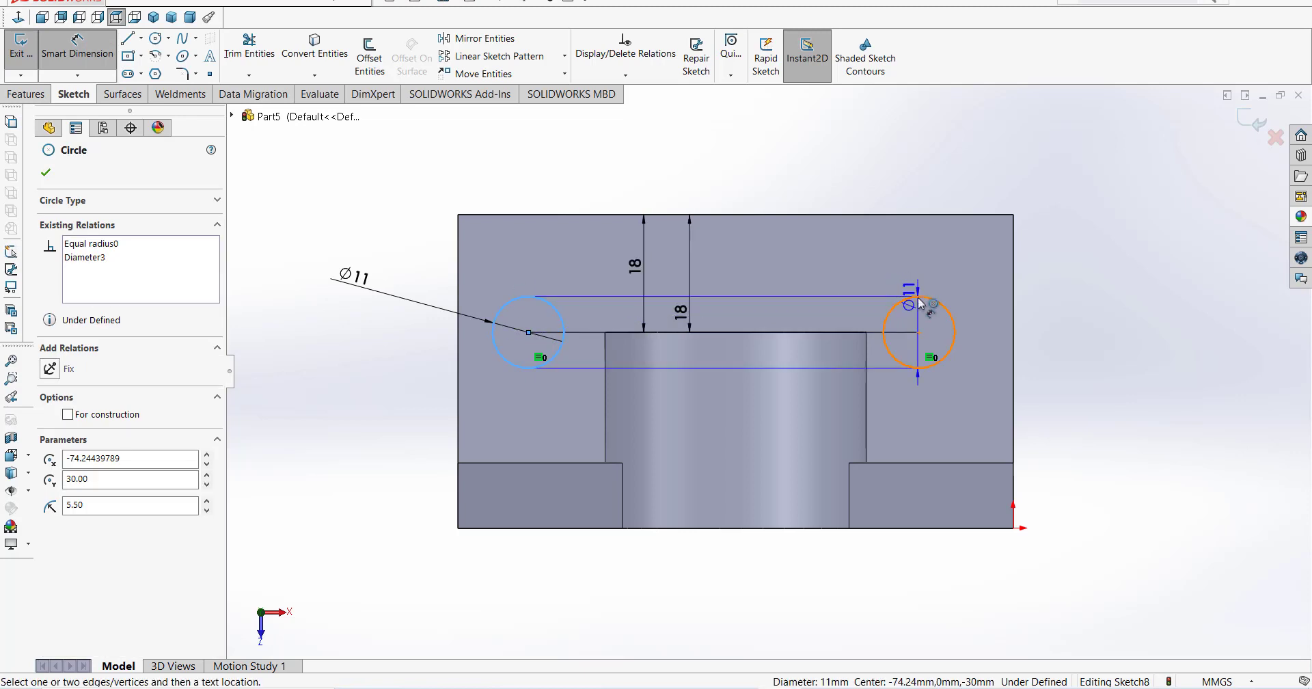
{"action": "left_click", "coordinate": [707, 167]}
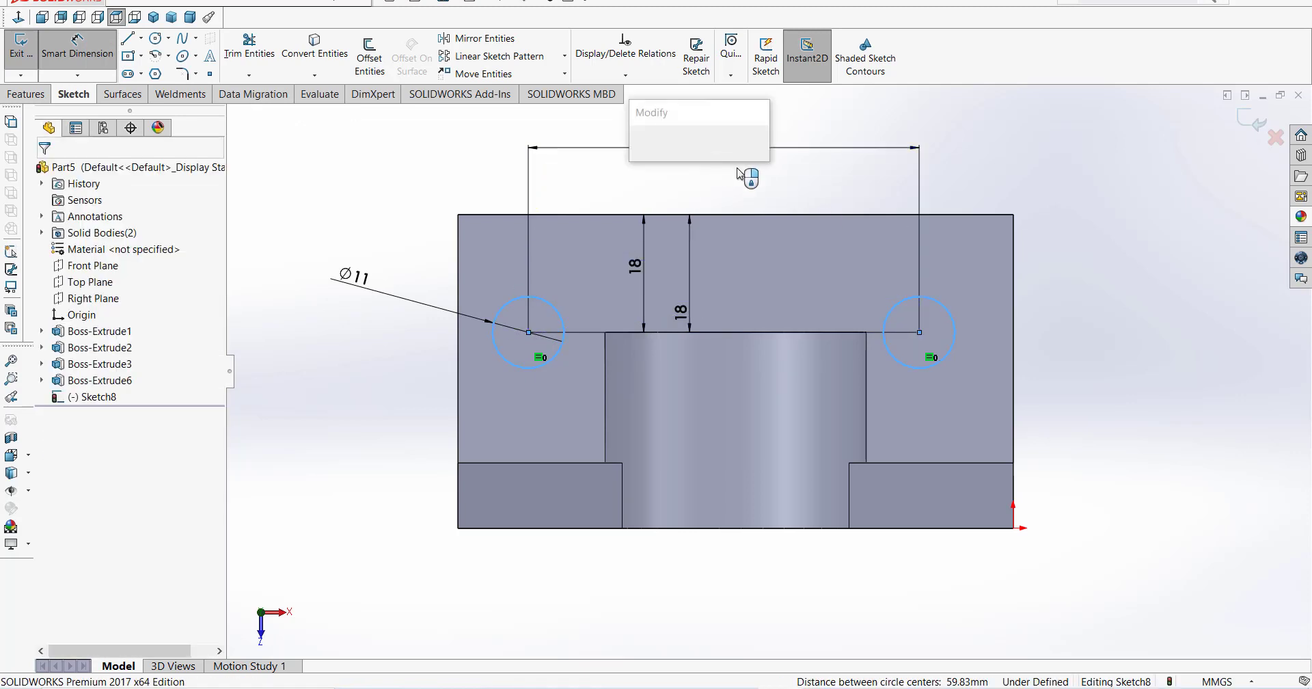
{"action": "type", "text": "60"}
{"action": "key", "text": "Return"}
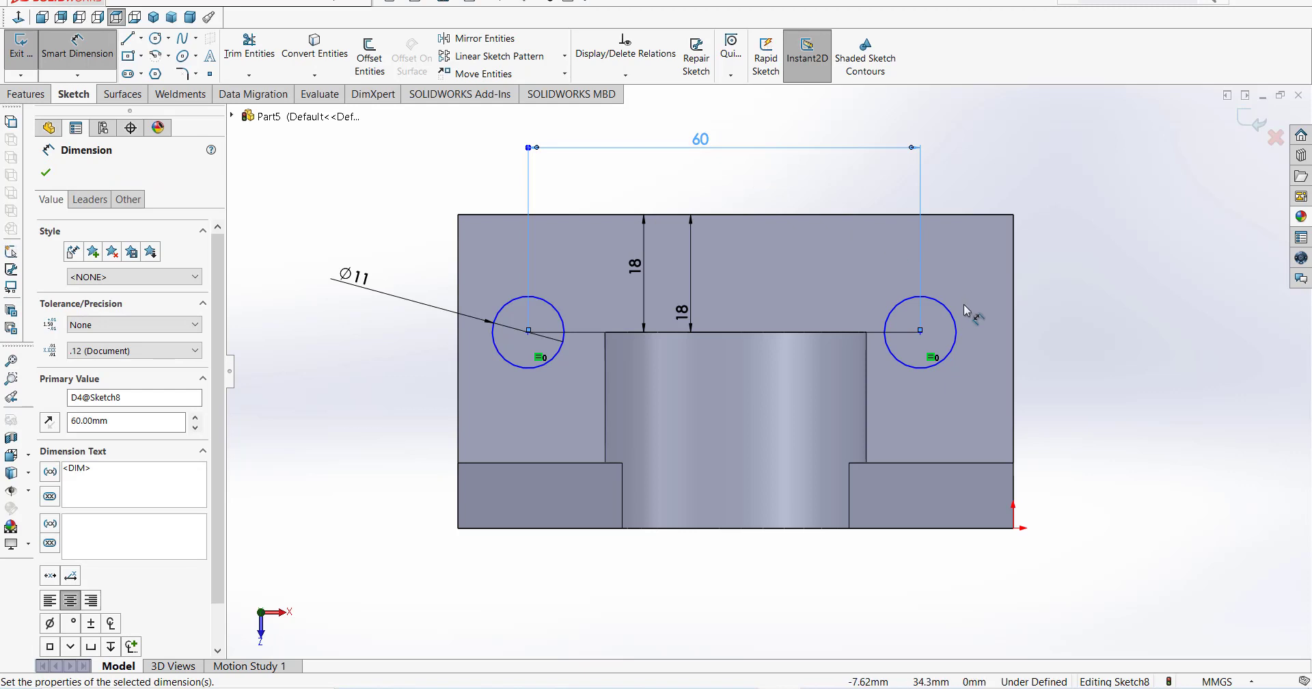
{"action": "left_click", "coordinate": [943, 306]}
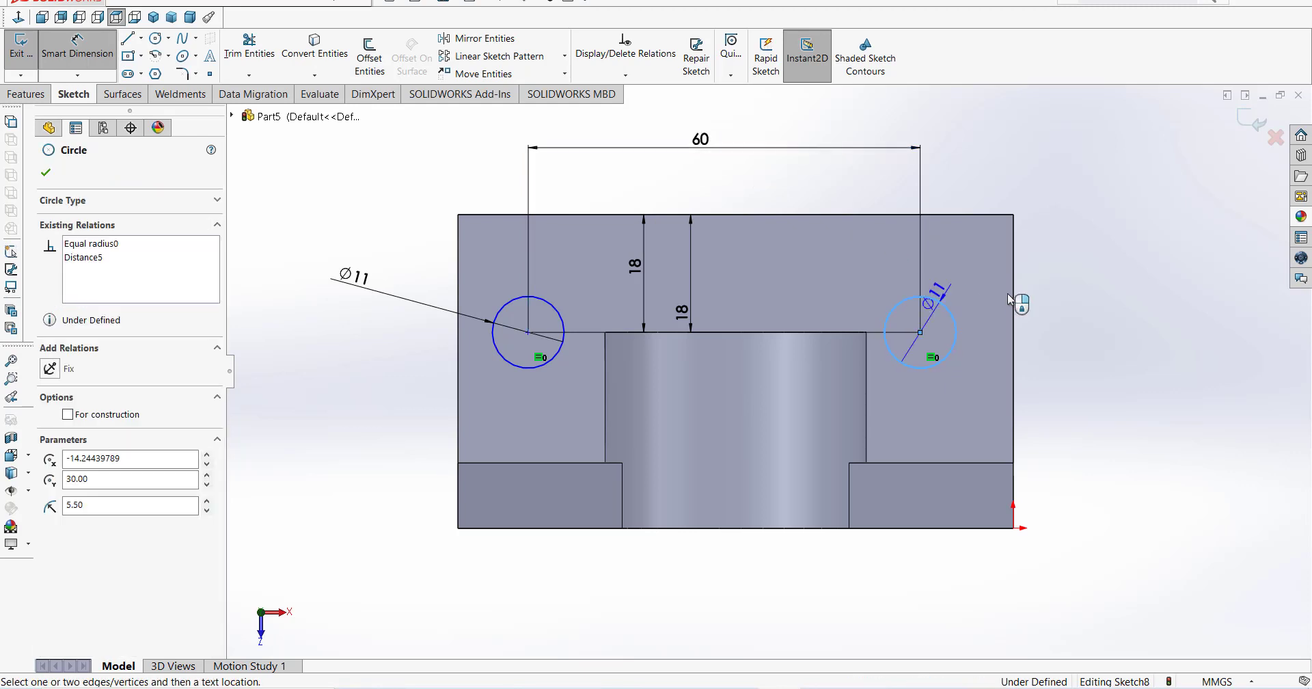
{"action": "left_click", "coordinate": [1010, 294]}
{"action": "left_click", "coordinate": [976, 183]}
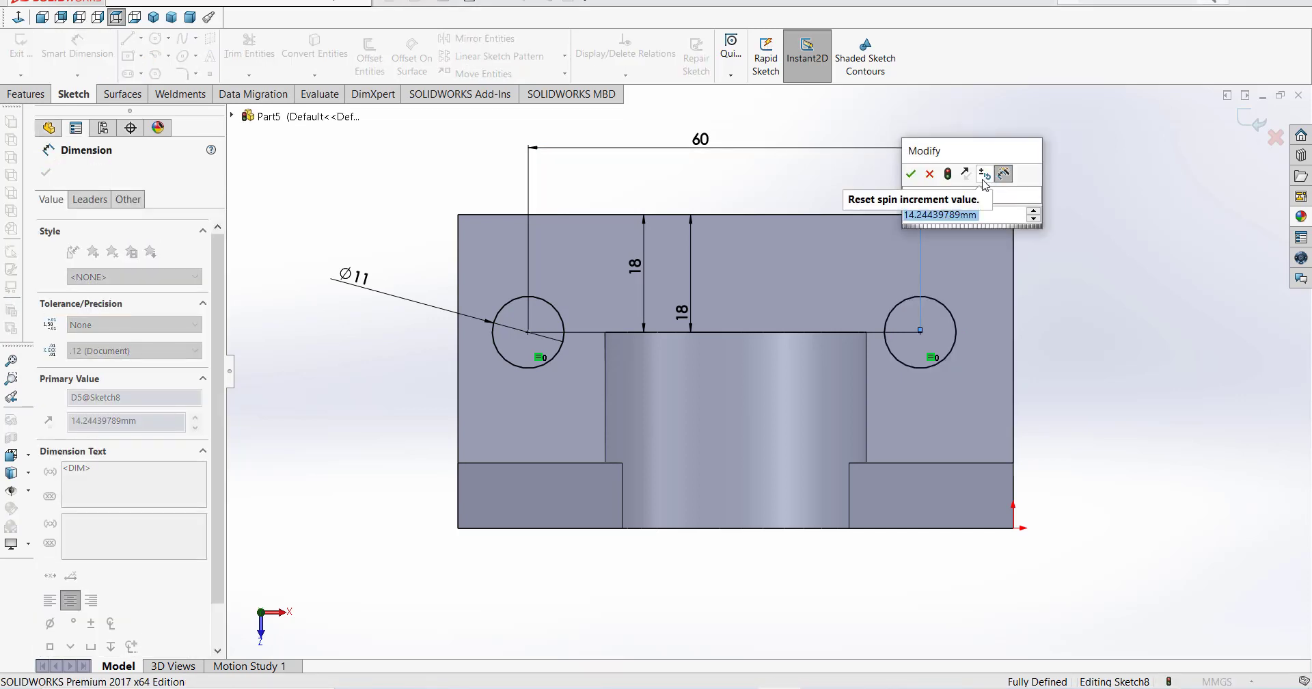
{"action": "type", "text": "12.5"}
{"action": "key", "text": "Return"}
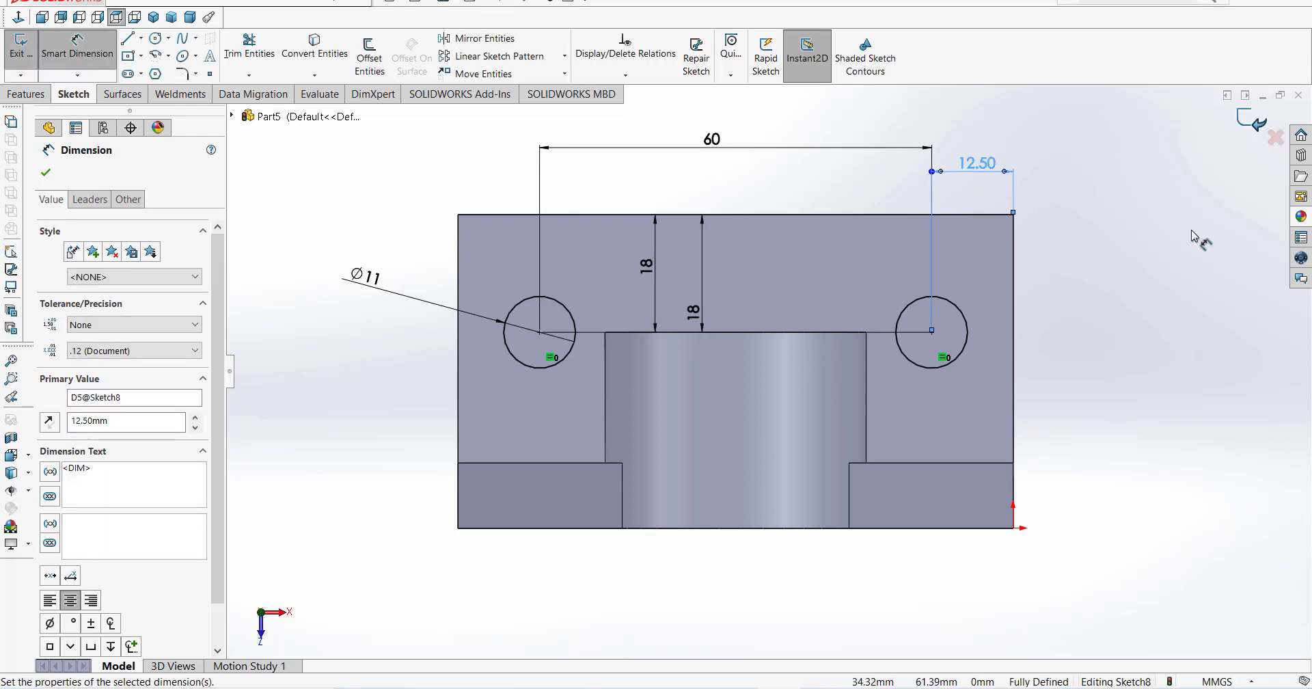
{"action": "key", "text": "Escape"}
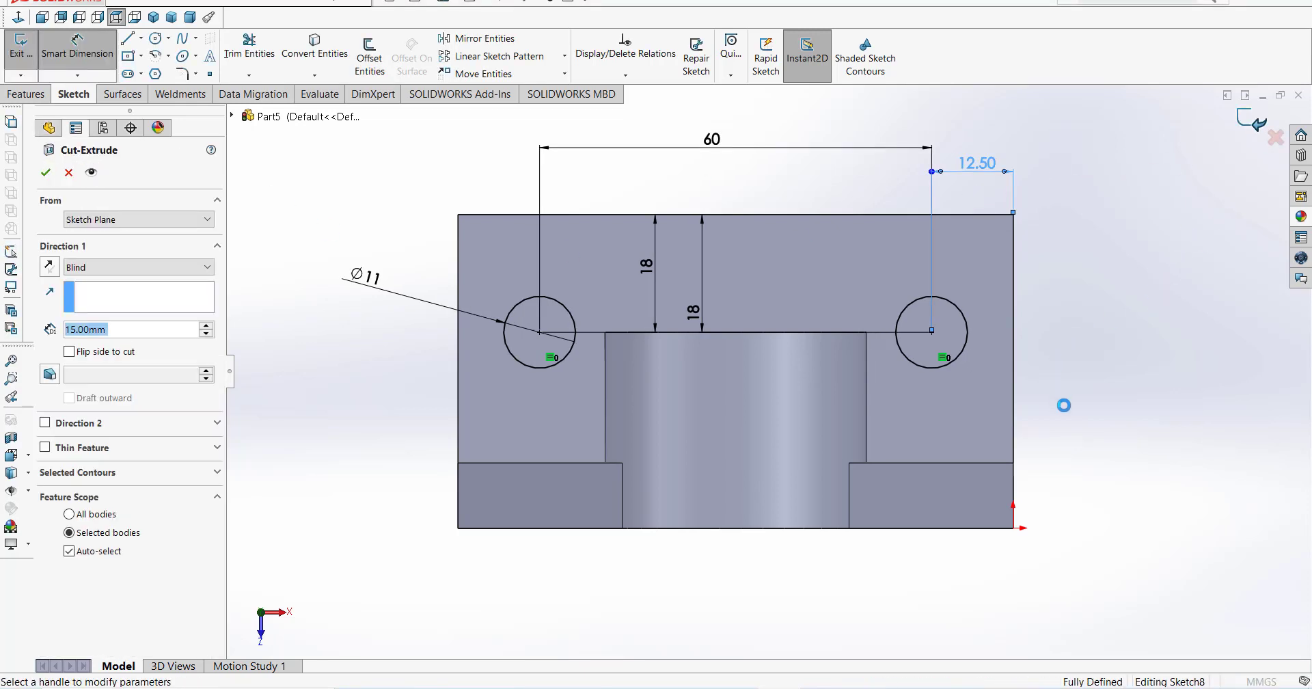
- Cut the two Ø11 base holes Through All and orbit to inspect them
{"action": "mouse_move", "coordinate": [1200, 263]}
{"action": "middle_mouse_down"}
{"action": "mouse_move", "coordinate": [1043, 352]}
{"action": "mouse_move", "coordinate": [1034, 278]}
{"action": "mouse_move", "coordinate": [1046, 449]}
{"action": "mouse_move", "coordinate": [1014, 428]}
{"action": "mouse_move", "coordinate": [1114, 431]}
{"action": "mouse_move", "coordinate": [920, 460]}
{"action": "mouse_move", "coordinate": [1008, 507]}
{"action": "middle_mouse_up"}
{"action": "left_click", "coordinate": [107, 276]}
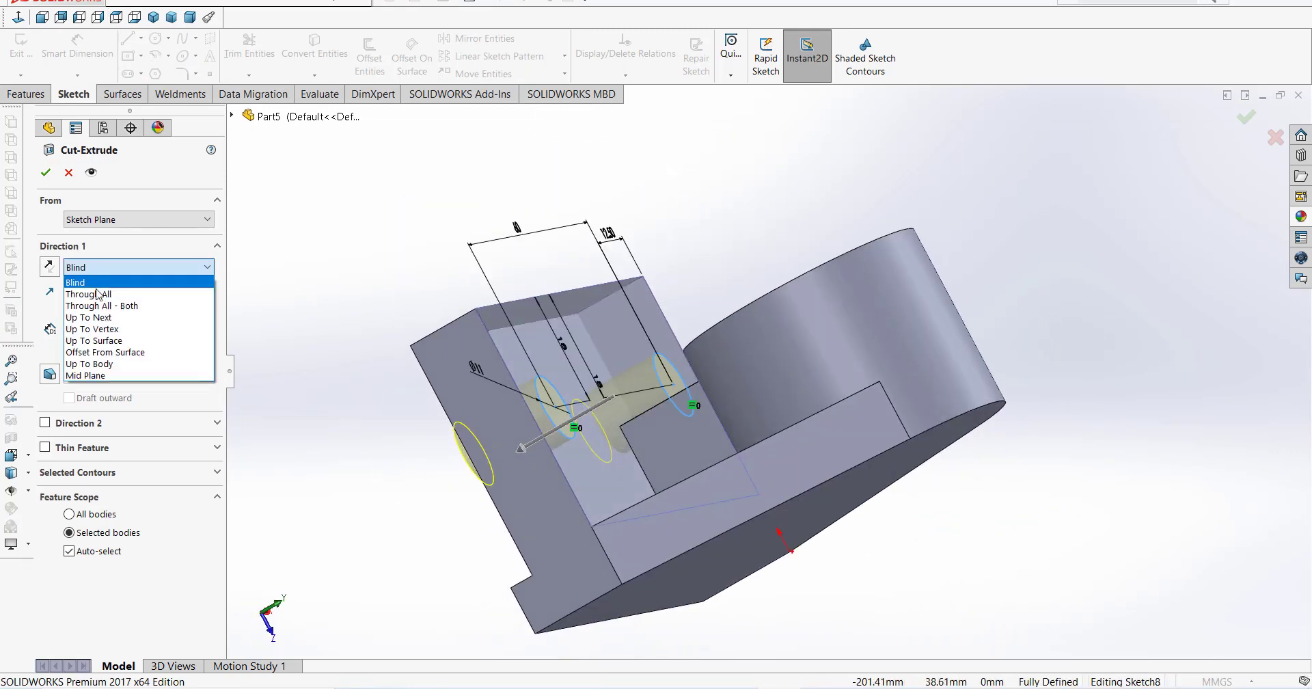
{"action": "left_click", "coordinate": [96, 288]}
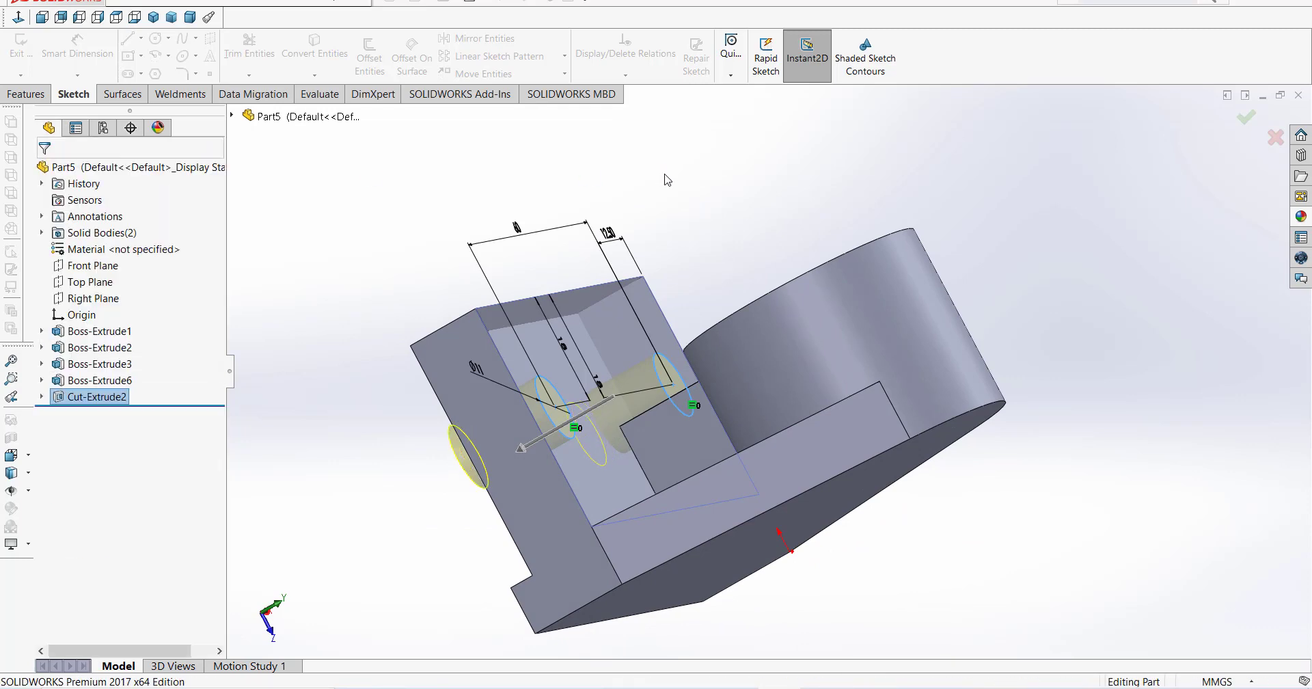
{"action": "scroll", "coordinate": [595, 210], "scroll_direction": "up", "scroll_amount": 2}
{"action": "mouse_move", "coordinate": [595, 210]}
{"action": "middle_mouse_down"}
{"action": "mouse_move", "coordinate": [622, 373]}
{"action": "mouse_move", "coordinate": [601, 255]}
{"action": "mouse_move", "coordinate": [756, 460]}
{"action": "mouse_move", "coordinate": [831, 341]}
{"action": "middle_mouse_up"}
{"action": "middle_click_drag", "start_coordinate": [755, 365], "coordinate": [764, 483]}
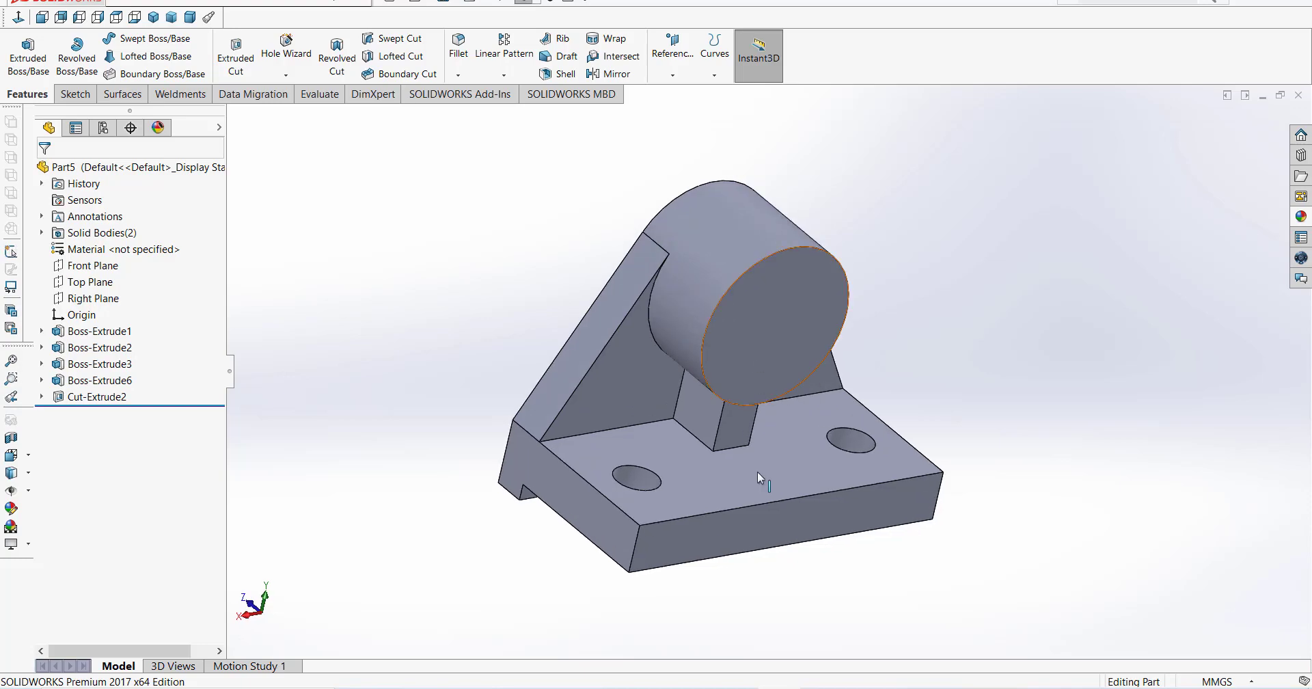
- Check the bracket's sizes on the Photos reference drawing, then return to SOLIDWORKS
{"action": "left_click", "coordinate": [809, 640]}
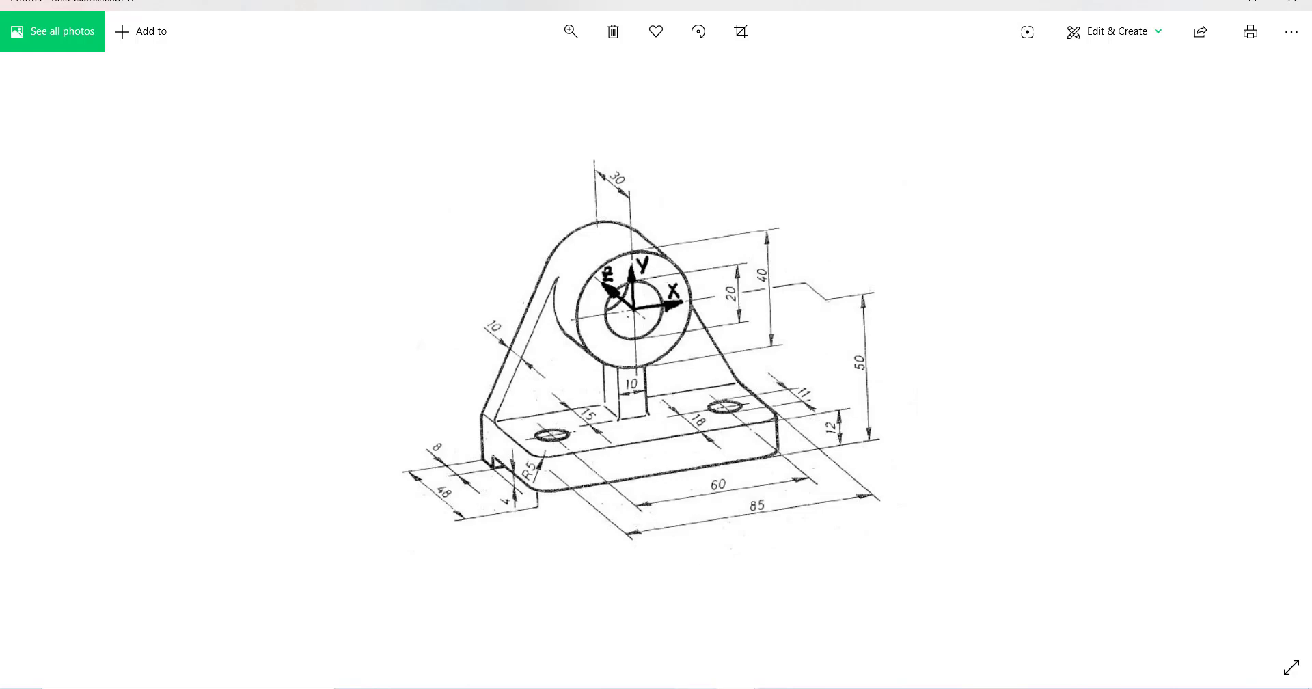
{"action": "key", "text": "alt+Tab"}
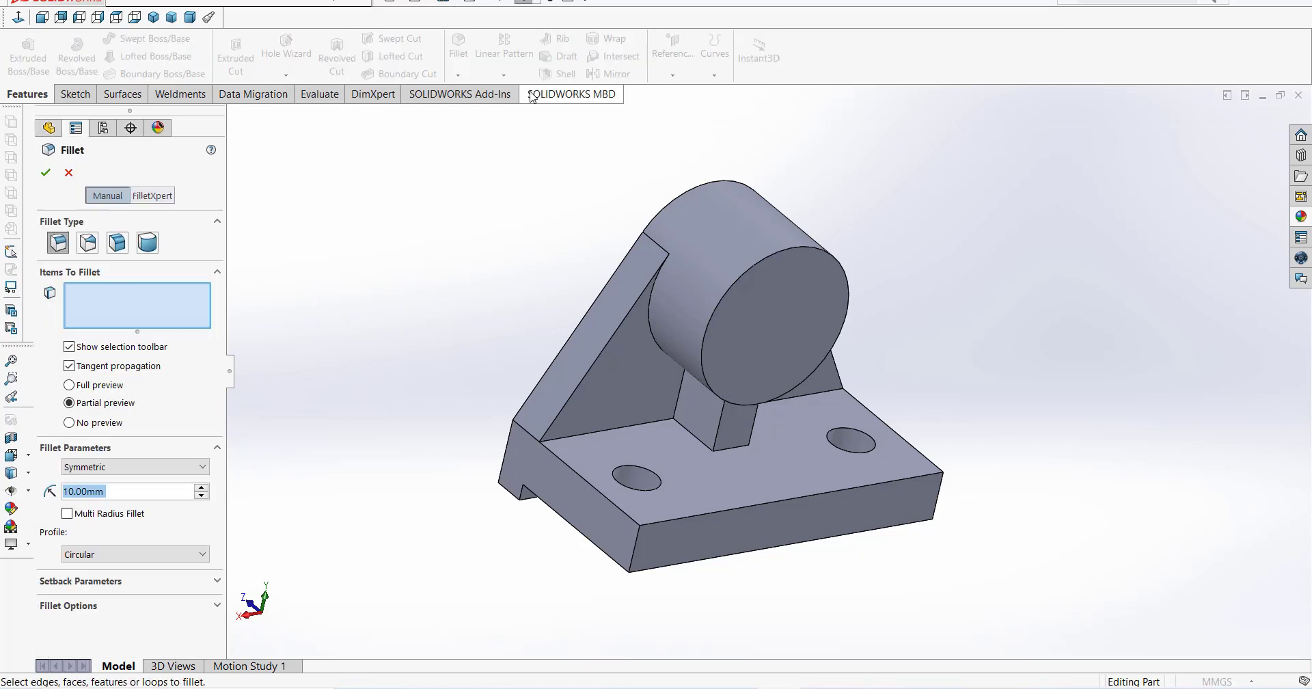
- Fillet the two outer vertical corner edges of the base plate with a 5 mm radius
{"action": "left_click", "coordinate": [635, 550]}
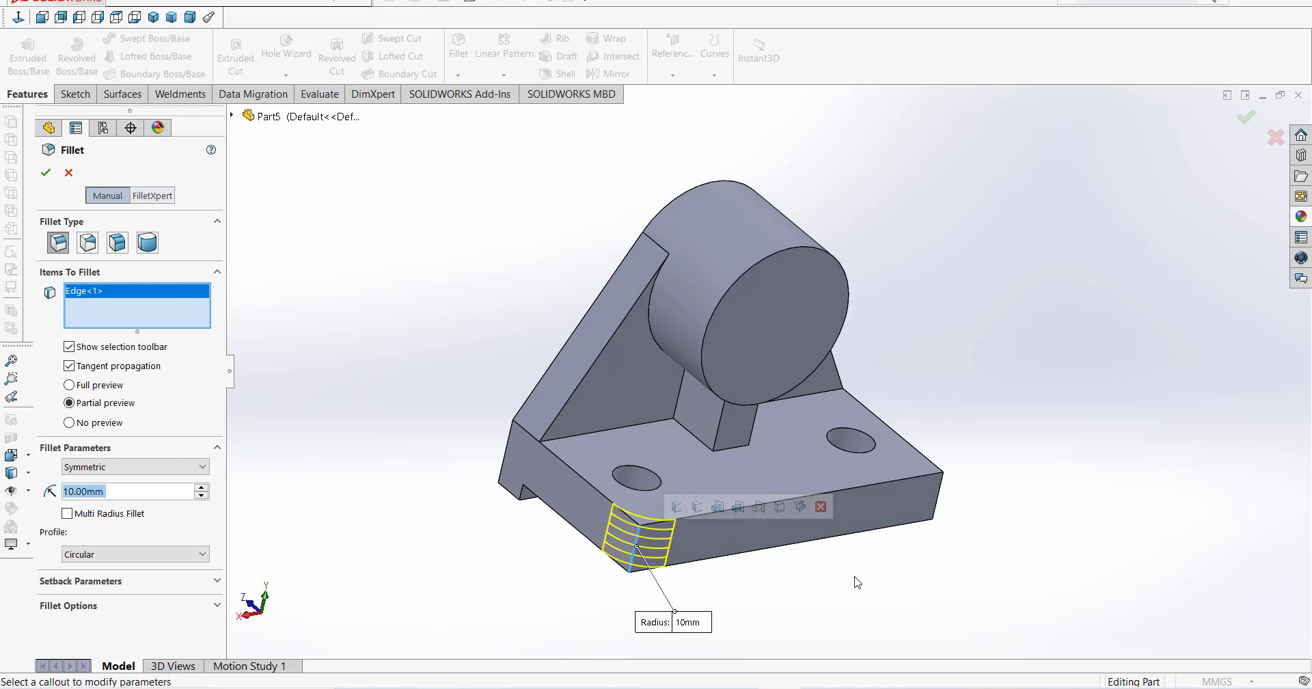
{"action": "left_click", "coordinate": [690, 622]}
{"action": "type", "text": "5"}
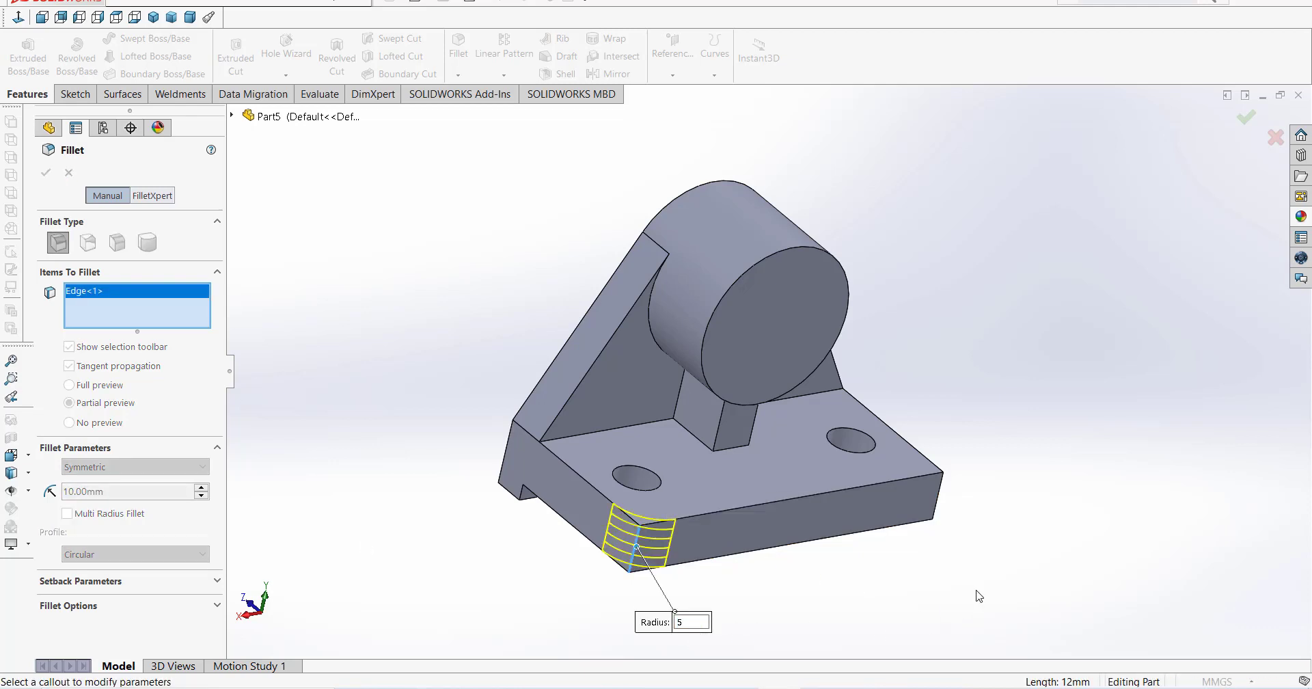
{"action": "key", "text": "Return"}
{"action": "key", "text": "shift+Left"}
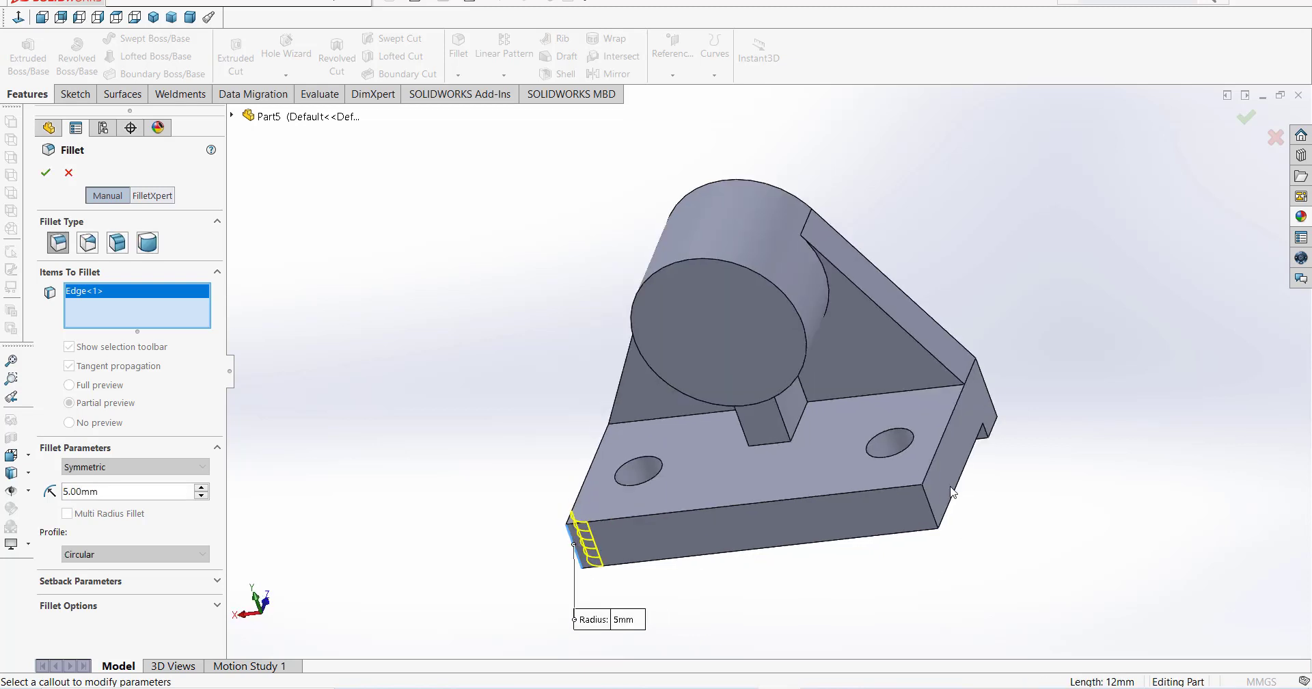
{"action": "left_click", "coordinate": [929, 503]}
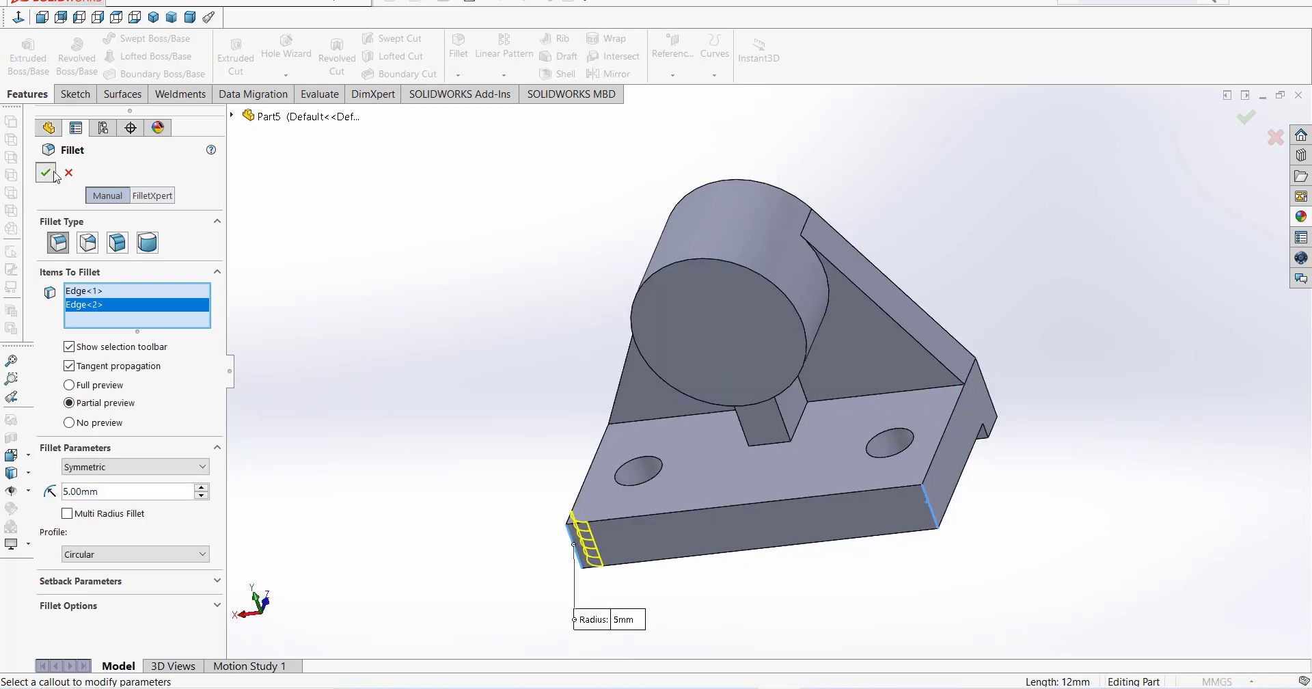
{"action": "key", "text": "Return"}
{"action": "middle_click_drag", "start_coordinate": [533, 399], "coordinate": [724, 390]}
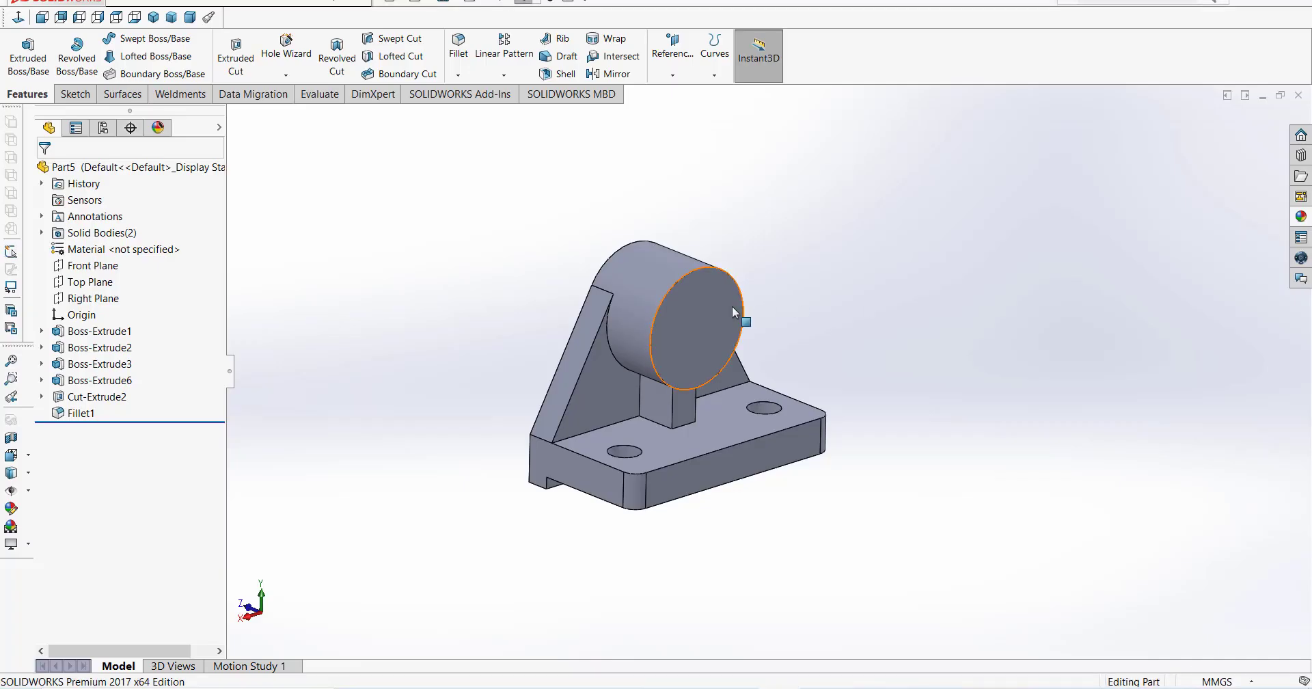
- Sketch a circle centred on the boss end face, viewed straight on
{"action": "left_click", "coordinate": [733, 307]}
{"action": "left_click", "coordinate": [851, 268]}
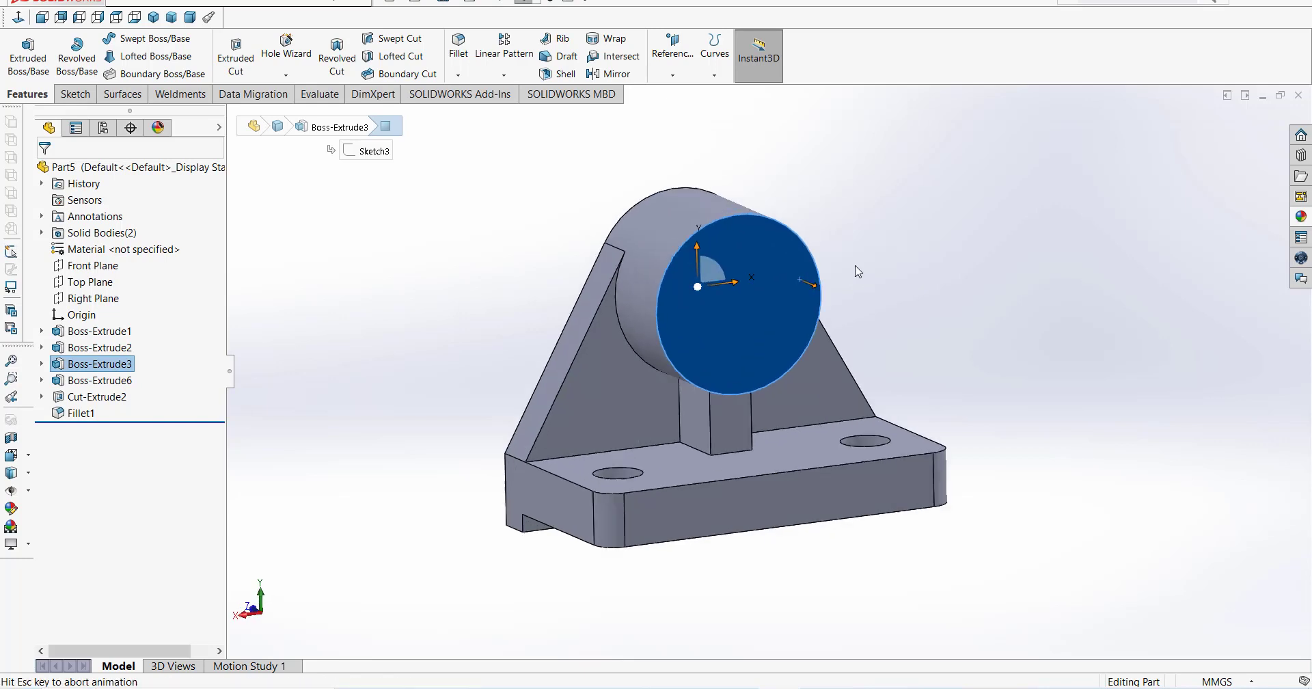
{"action": "left_click", "coordinate": [235, 54]}
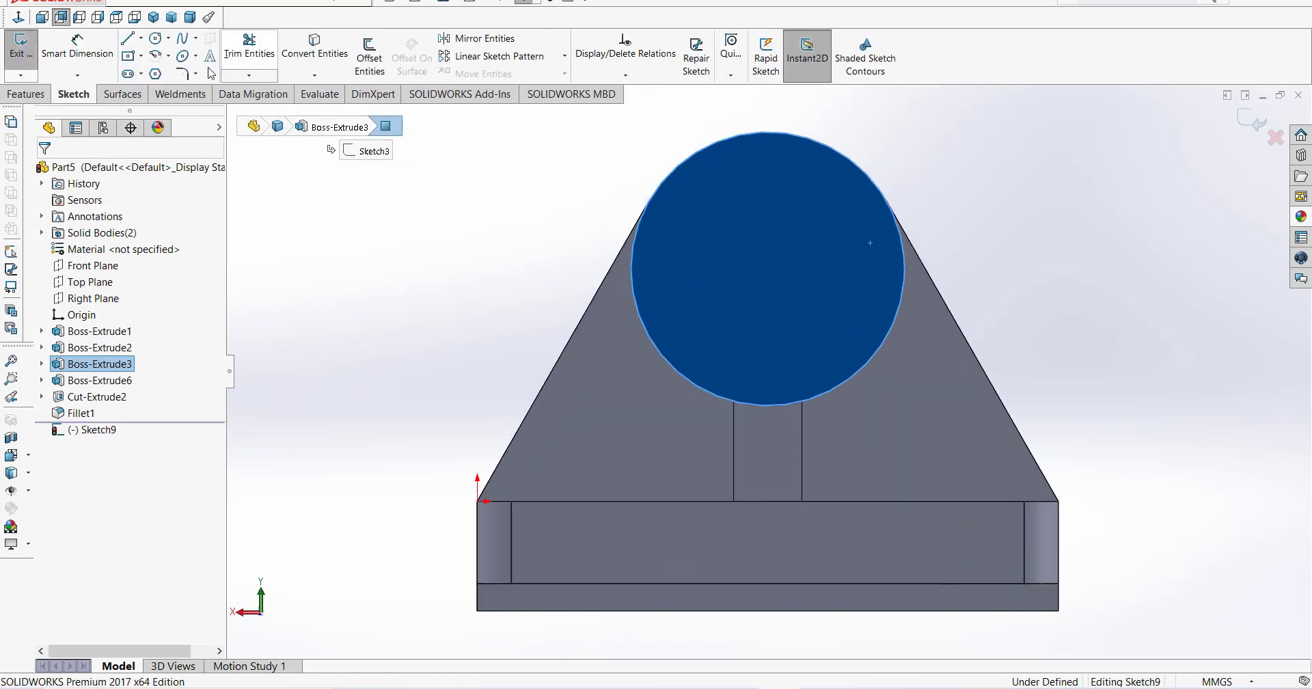
{"action": "left_click", "coordinate": [161, 41]}
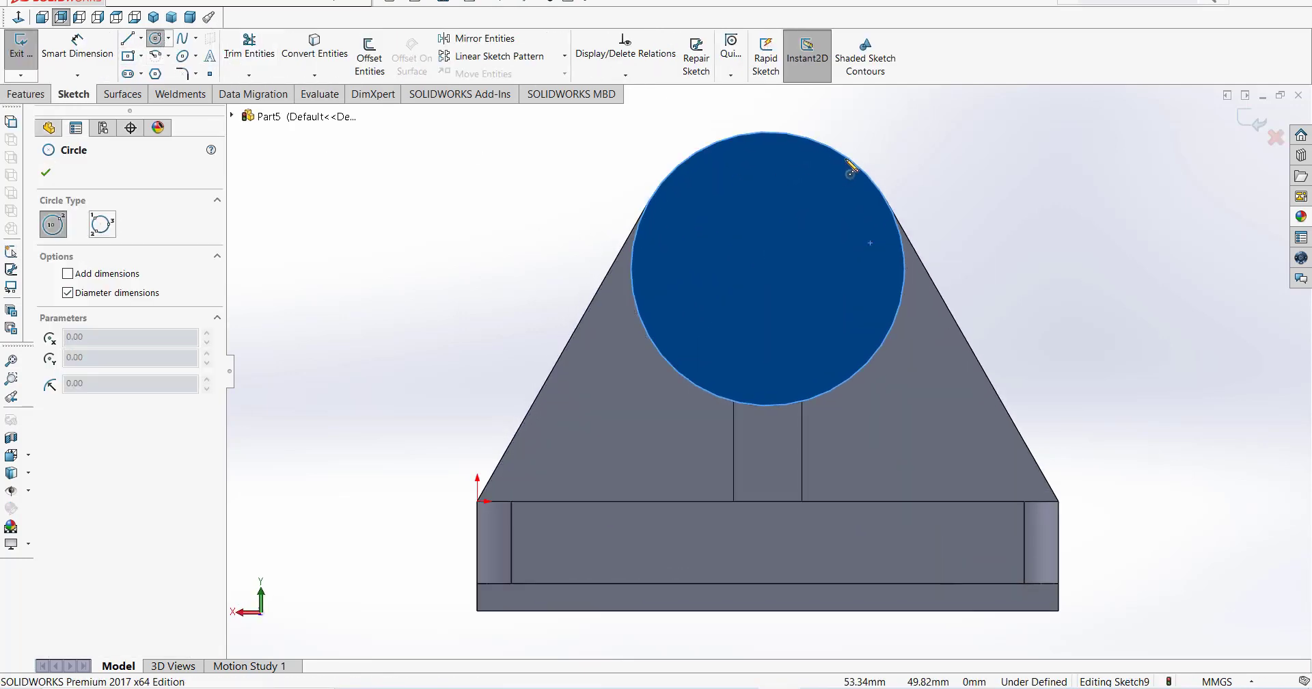
{"action": "left_click", "coordinate": [767, 269]}
{"action": "left_click", "coordinate": [827, 295]}
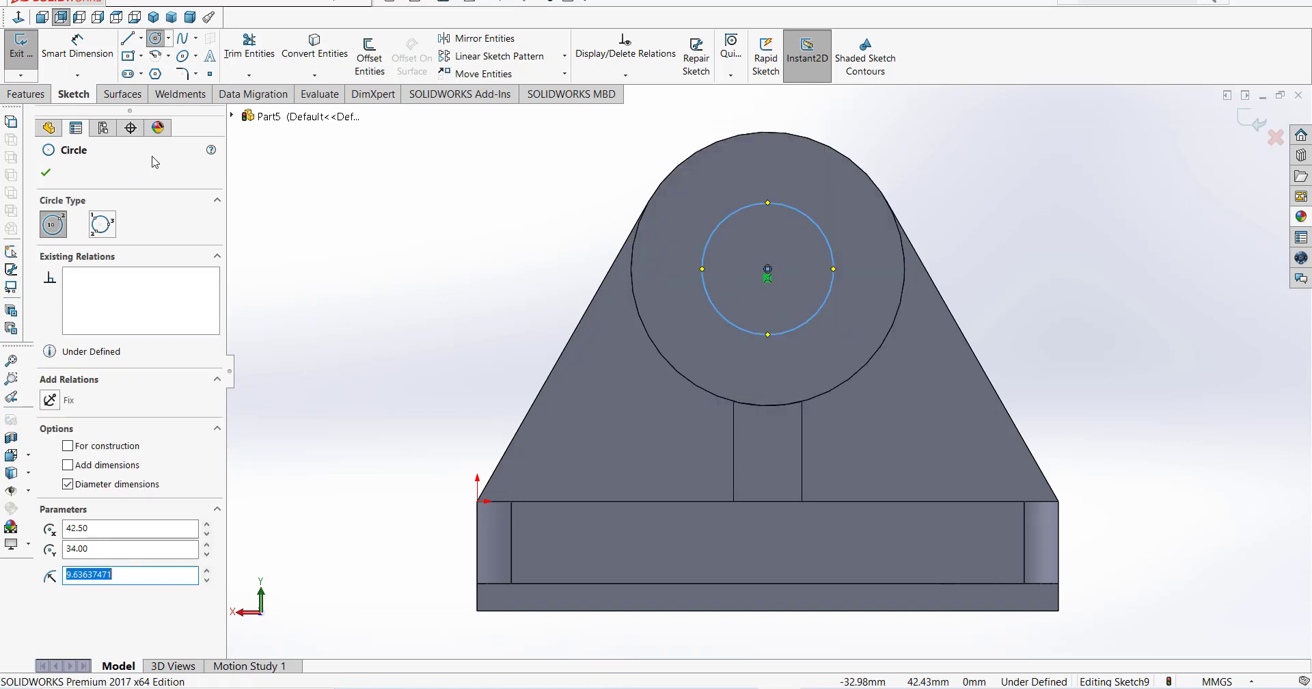
- Dimension the circle to a 20 mm diameter to fully define it
{"action": "left_click", "coordinate": [77, 49]}
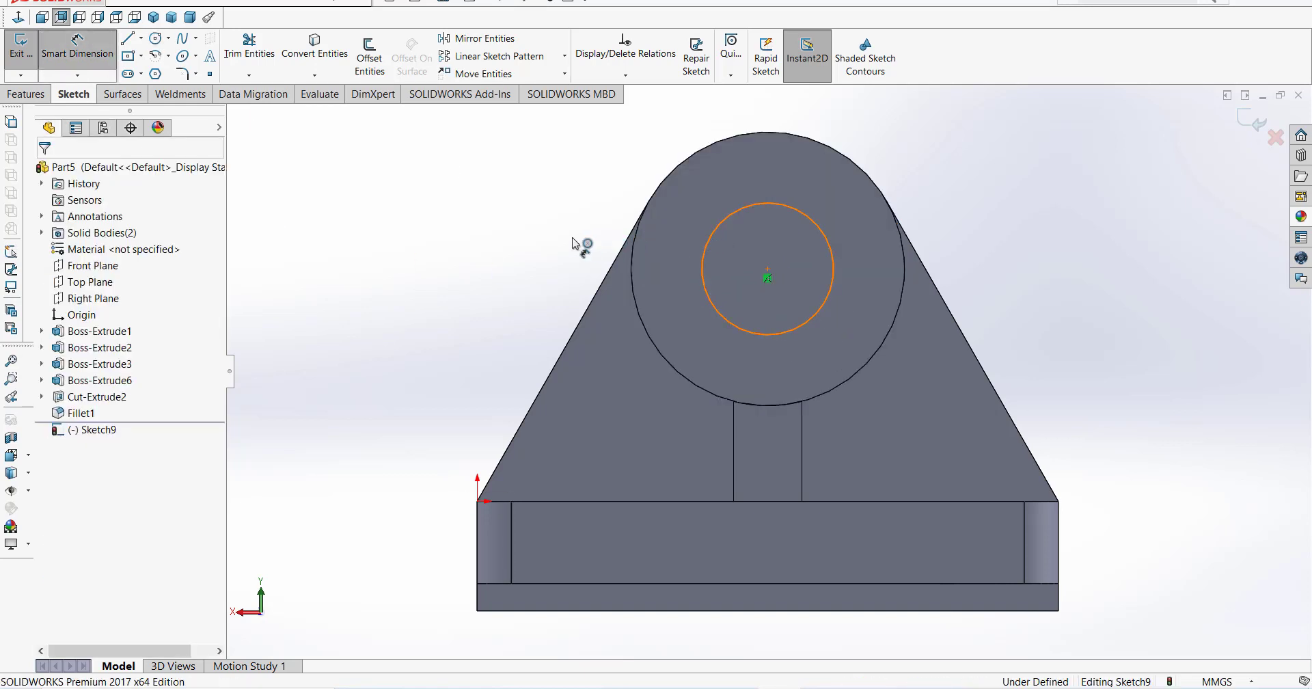
{"action": "left_click", "coordinate": [704, 260]}
{"action": "left_click", "coordinate": [577, 291]}
{"action": "type", "text": "20"}
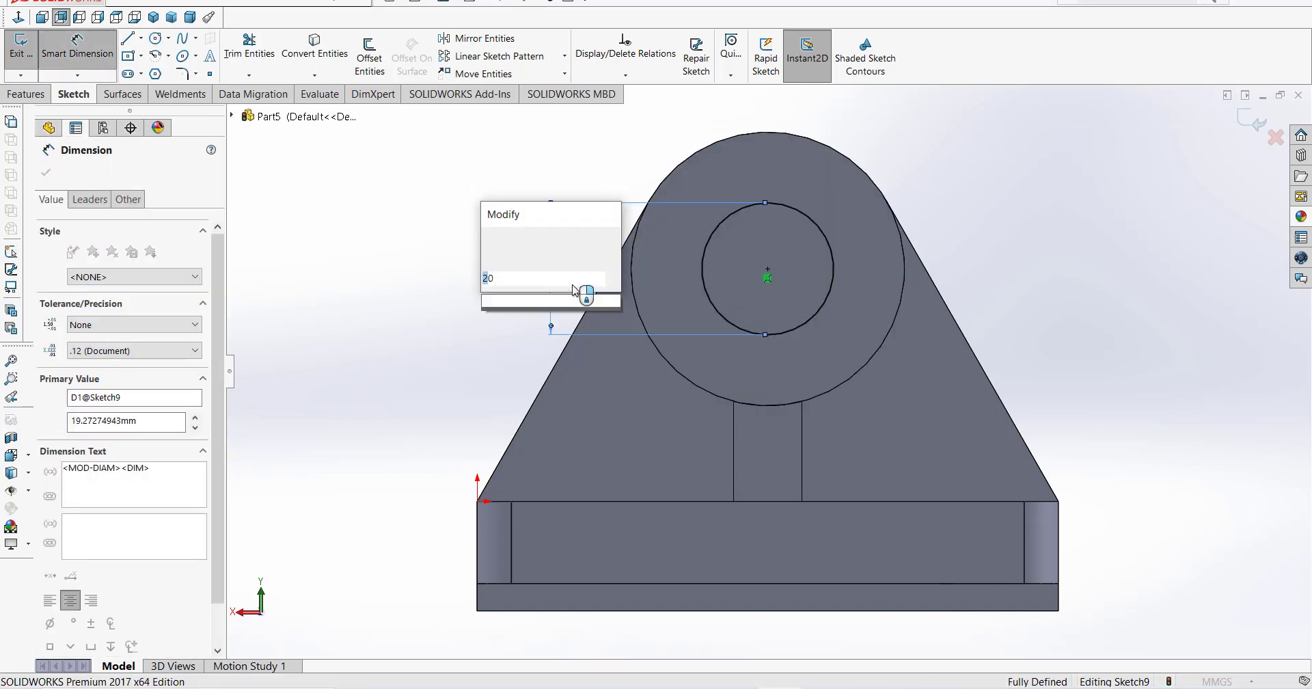
{"action": "key", "text": "Return"}
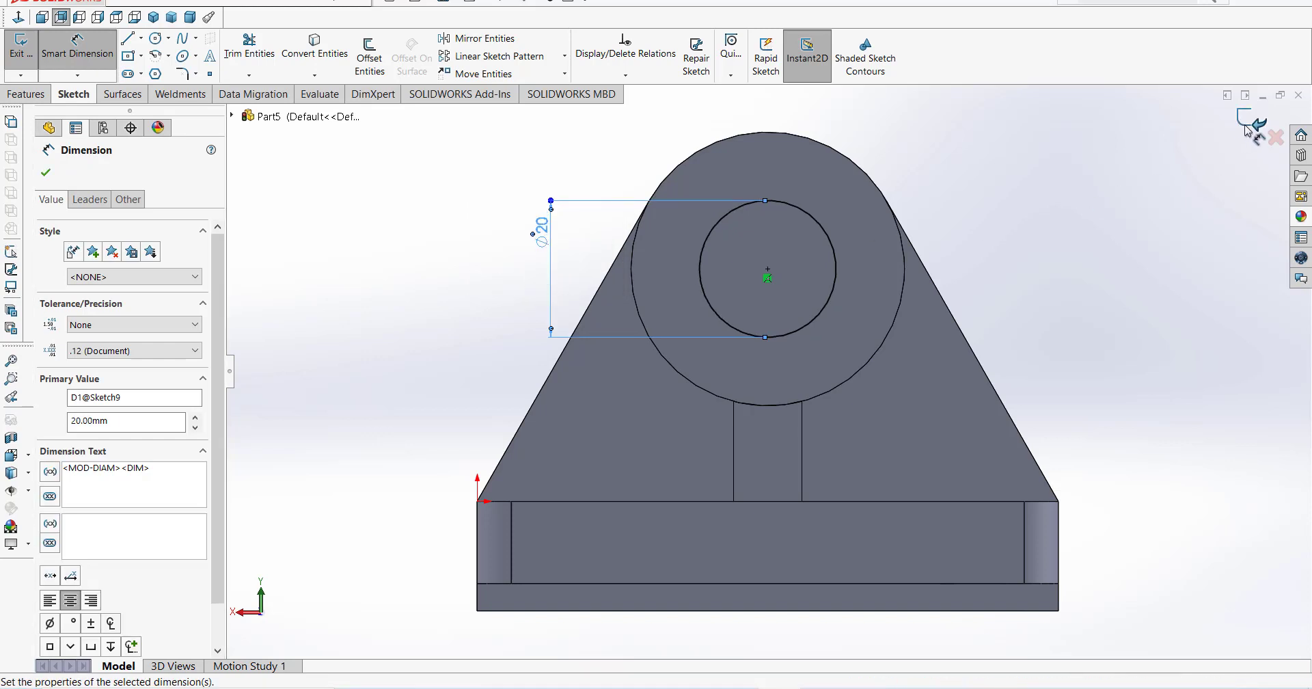
{"action": "left_click", "coordinate": [1245, 130]}
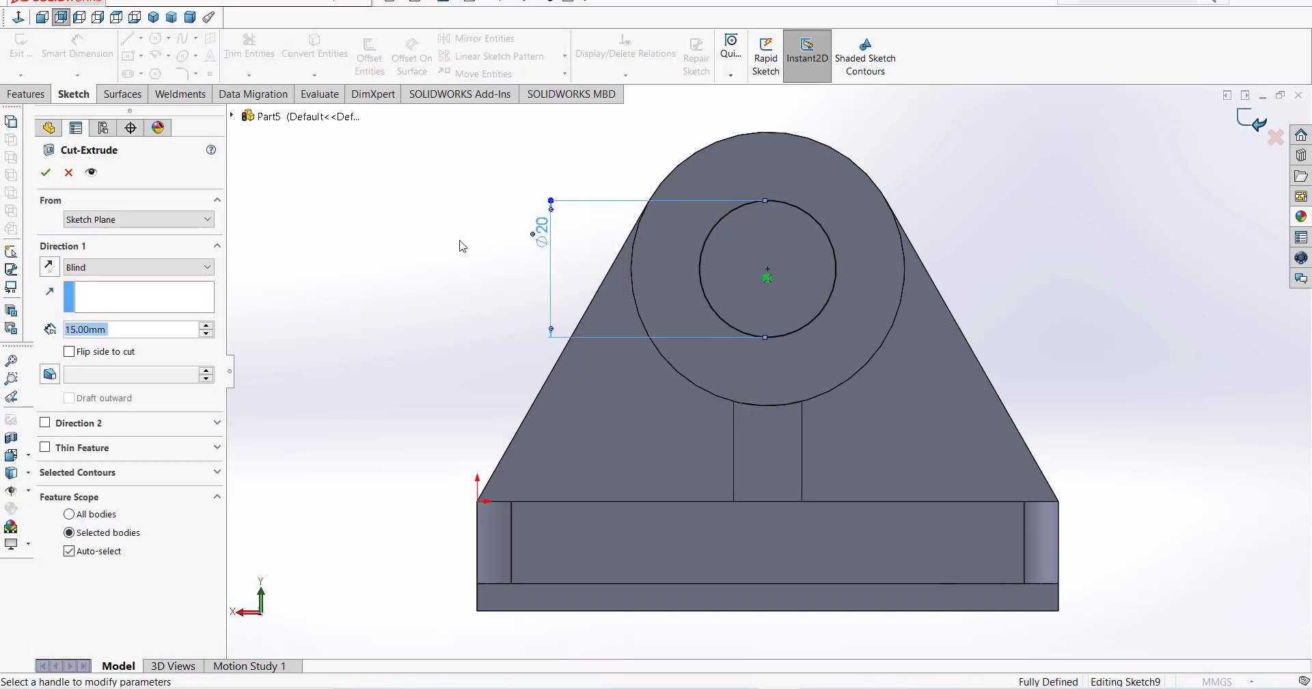
- Cut the Ø20 bore Through All the boss and orbit to inspect it
{"action": "left_click", "coordinate": [154, 267]}
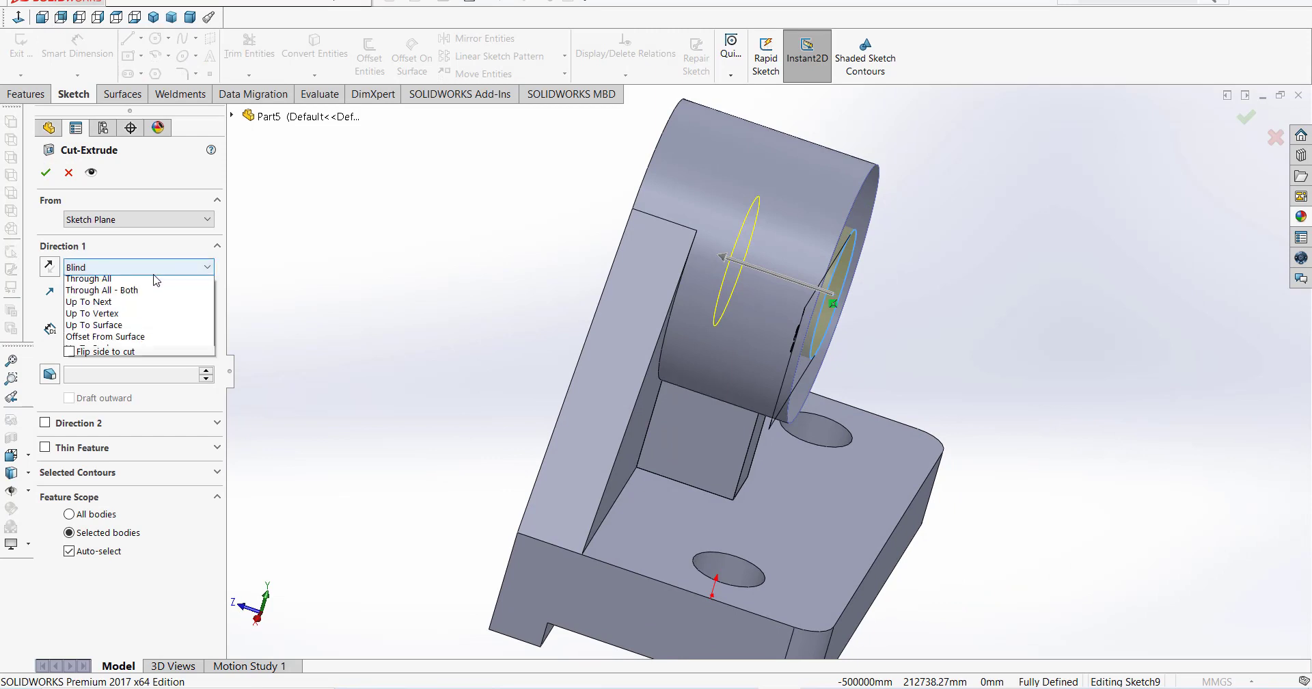
{"action": "left_click", "coordinate": [157, 280]}
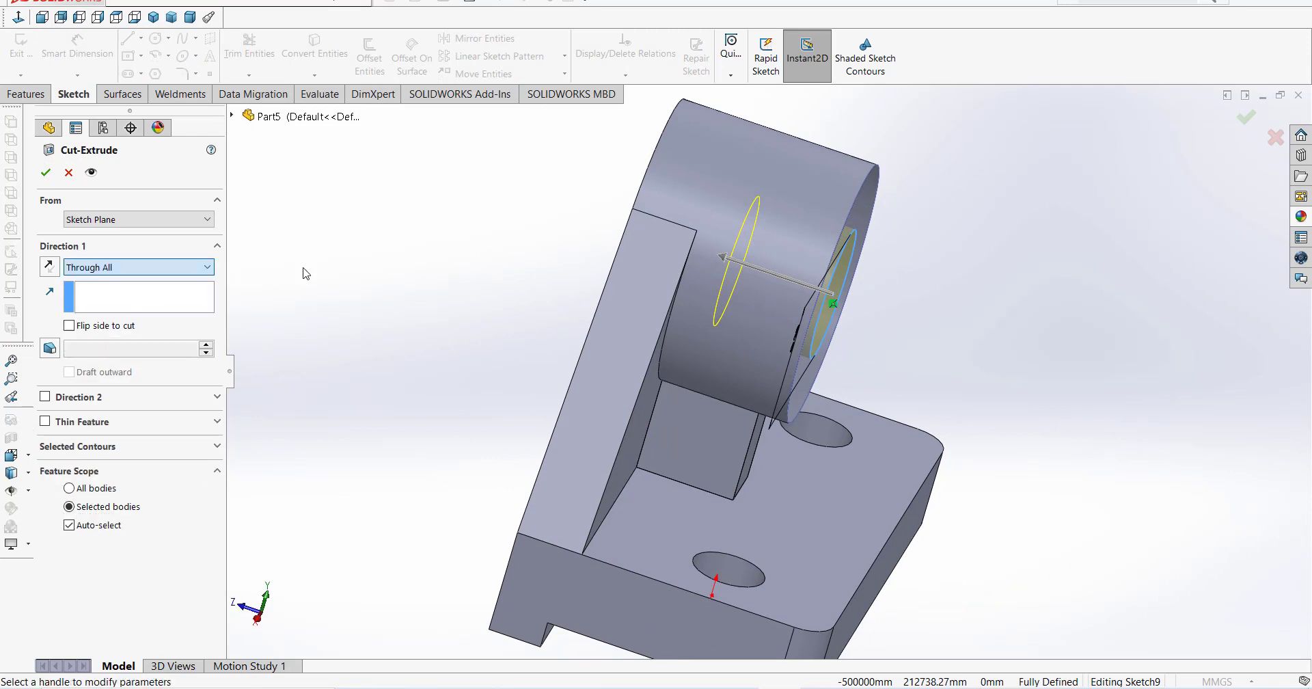
{"action": "left_click", "coordinate": [46, 173]}
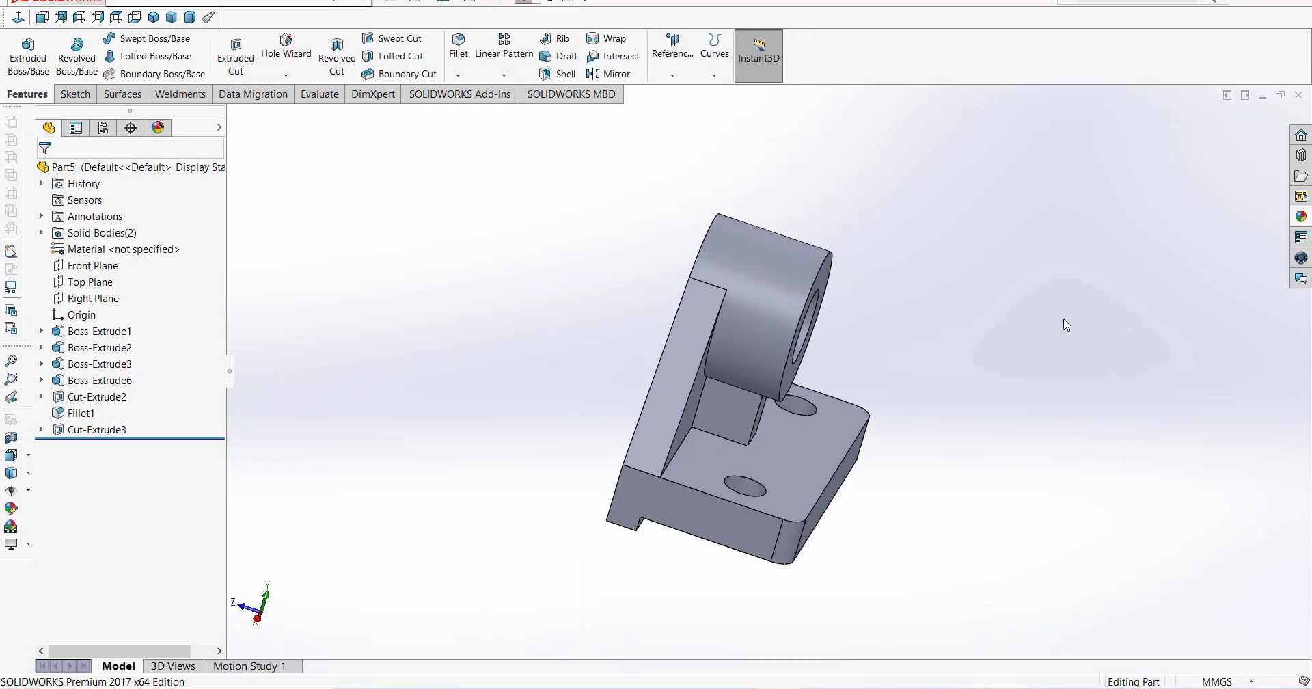
{"action": "mouse_move", "coordinate": [1066, 325]}
{"action": "middle_mouse_down"}
{"action": "mouse_move", "coordinate": [911, 314]}
{"action": "mouse_move", "coordinate": [970, 296]}
{"action": "mouse_move", "coordinate": [993, 298]}
{"action": "mouse_move", "coordinate": [984, 316]}
{"action": "middle_mouse_up"}
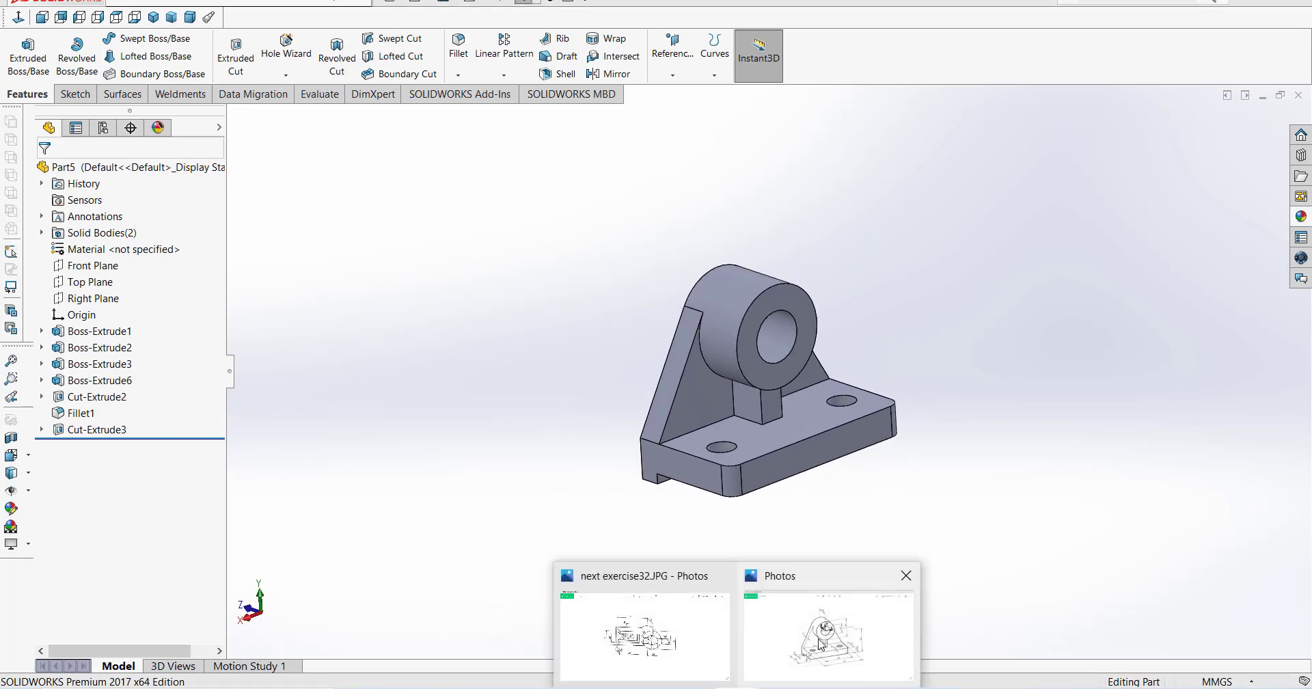
- Compare the bored boss with the reference drawing in Photos
{"action": "left_click", "coordinate": [786, 643]}
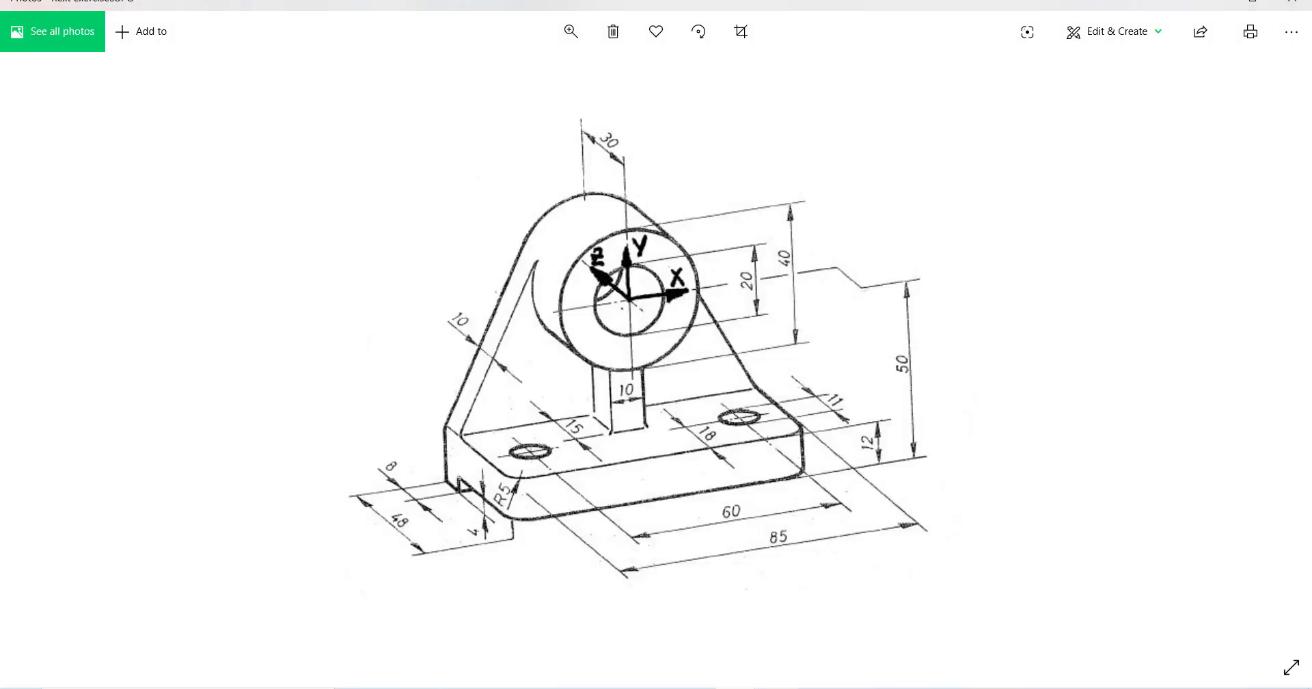
{"action": "key", "text": "alt+Tab"}
{"action": "scroll", "coordinate": [873, 417], "scroll_direction": "up", "scroll_amount": 2}
{"action": "scroll", "coordinate": [834, 390], "scroll_direction": "down", "scroll_amount": 2}
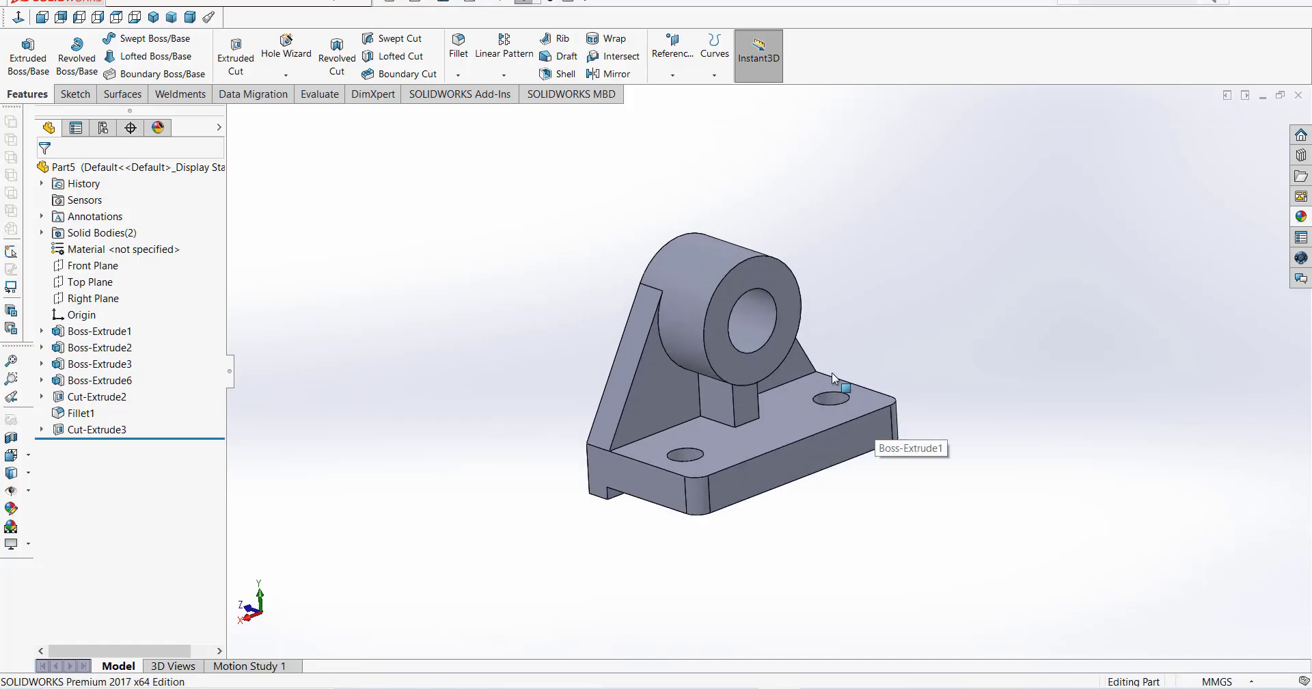
{"action": "scroll", "coordinate": [875, 354], "scroll_direction": "up", "scroll_amount": 1}
{"action": "scroll", "coordinate": [788, 350], "scroll_direction": "down", "scroll_amount": 2}
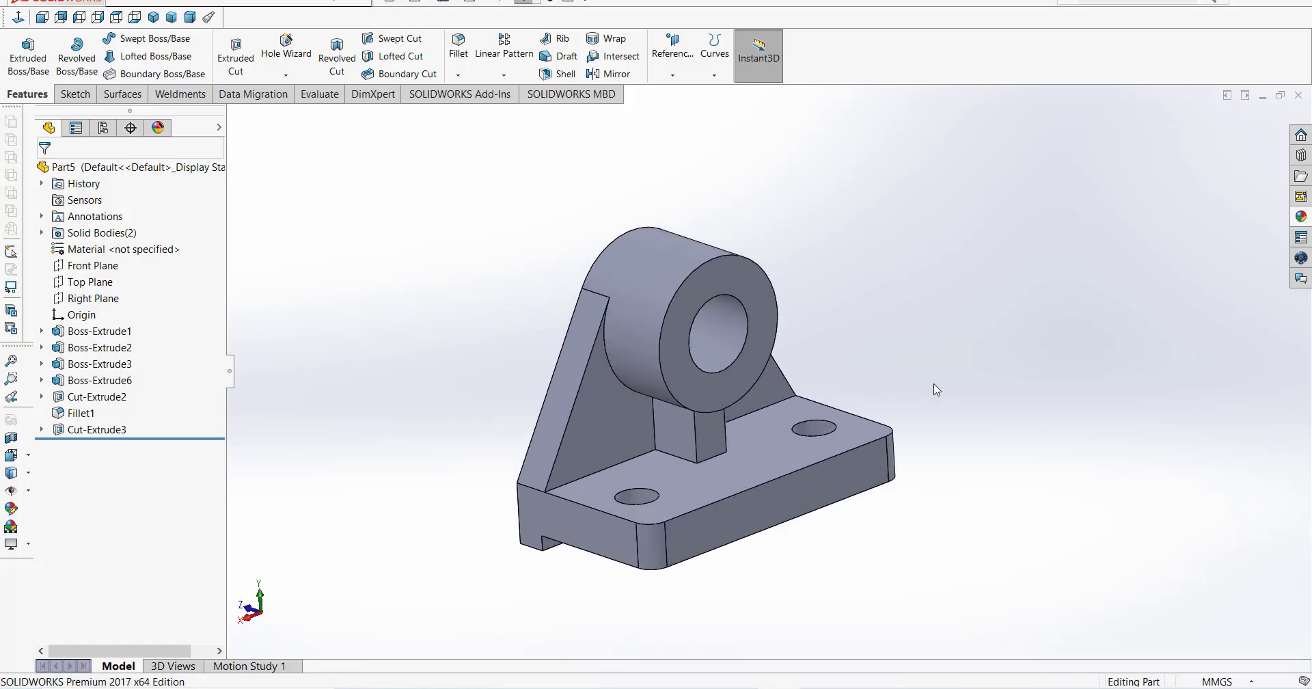
{"action": "middle_click_drag", "start_coordinate": [926, 452], "coordinate": [980, 433]}
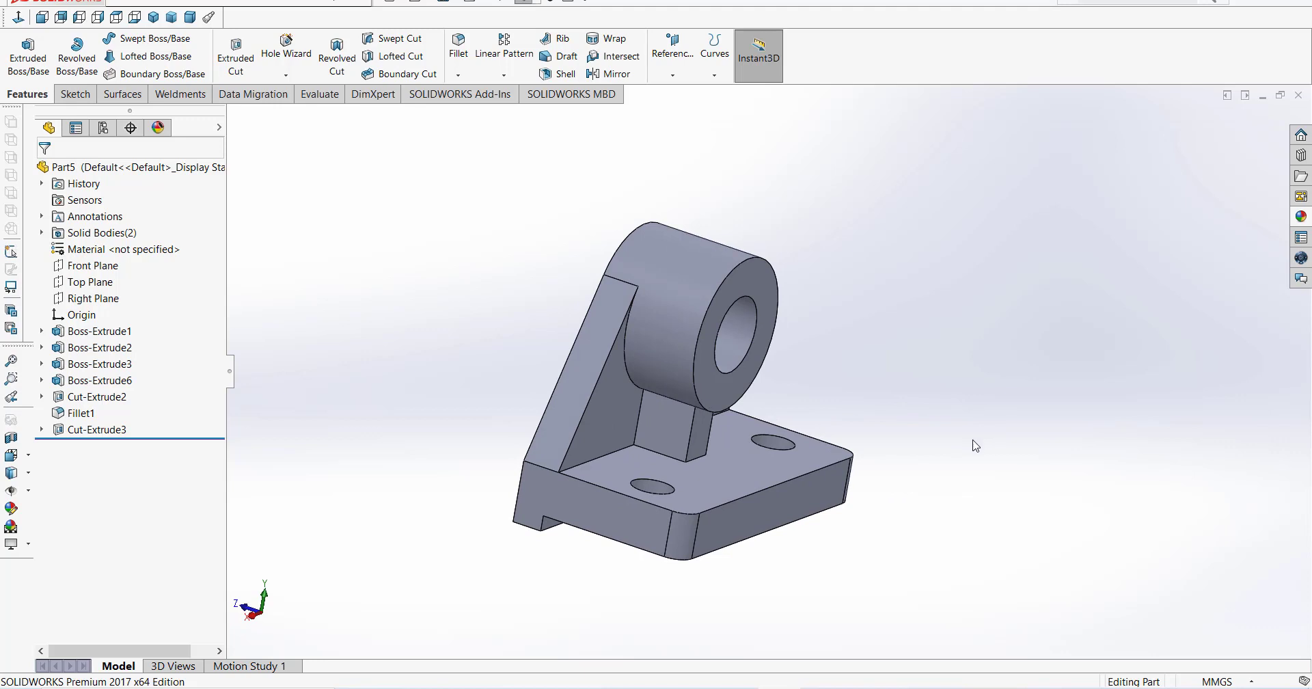
{"action": "key", "text": "s"}
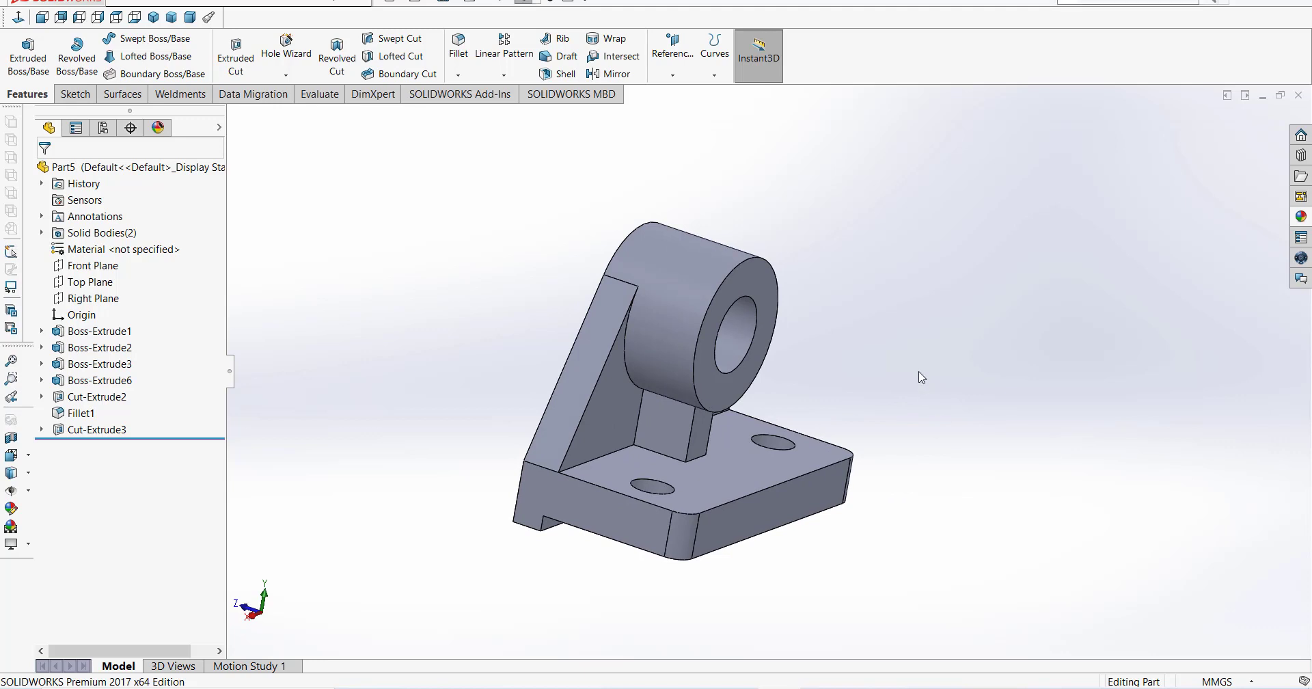